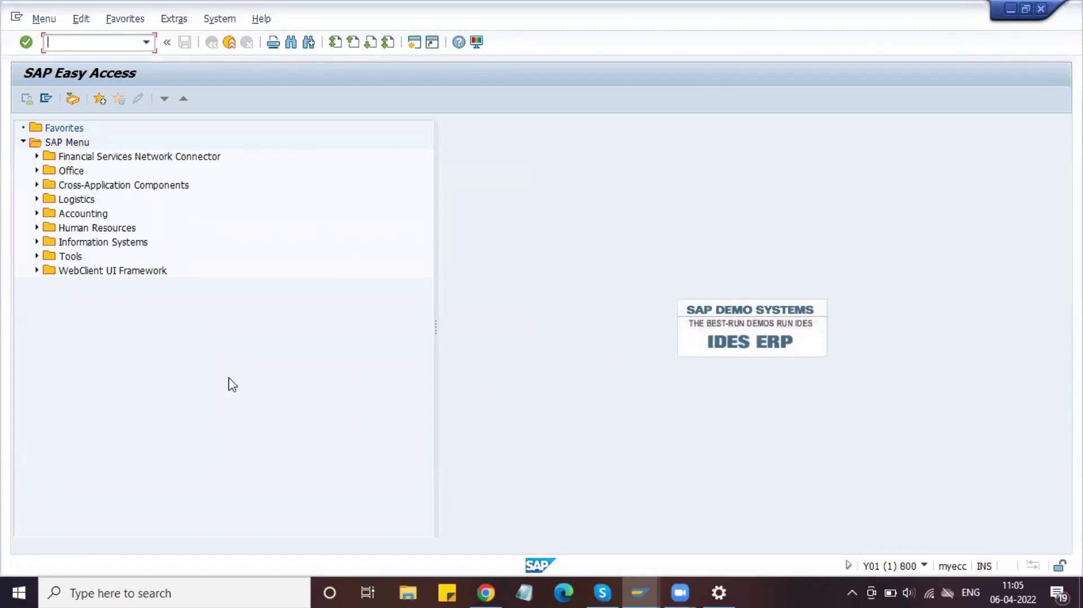
Run transaction SPRO and display the SAP Reference IMG
{"action": "type", "text": "spro"}
{"action": "key", "text": "Return"}
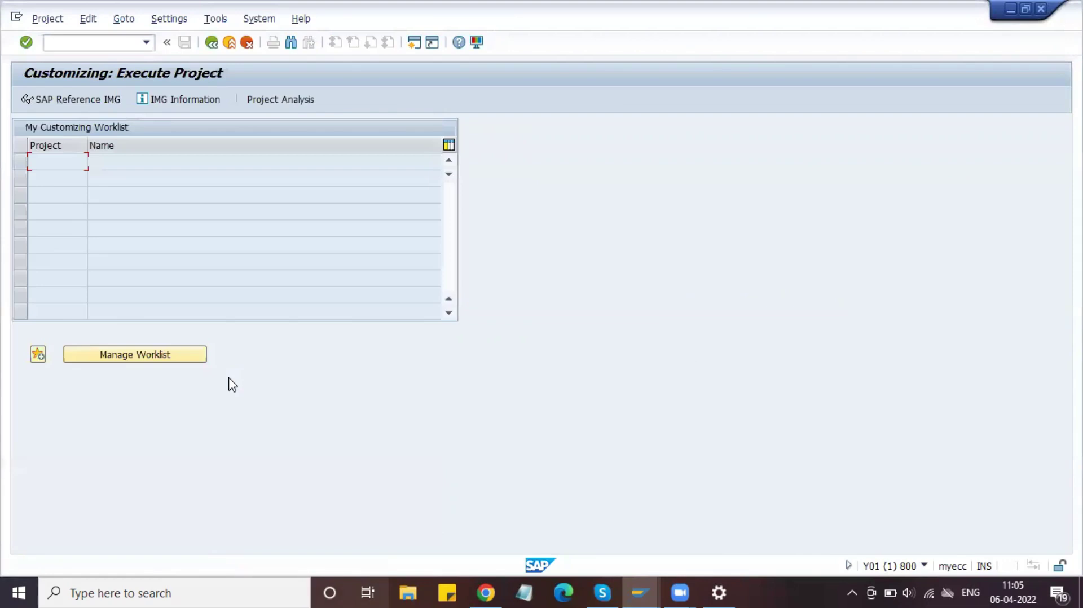
{"action": "left_click", "coordinate": [67, 102]}
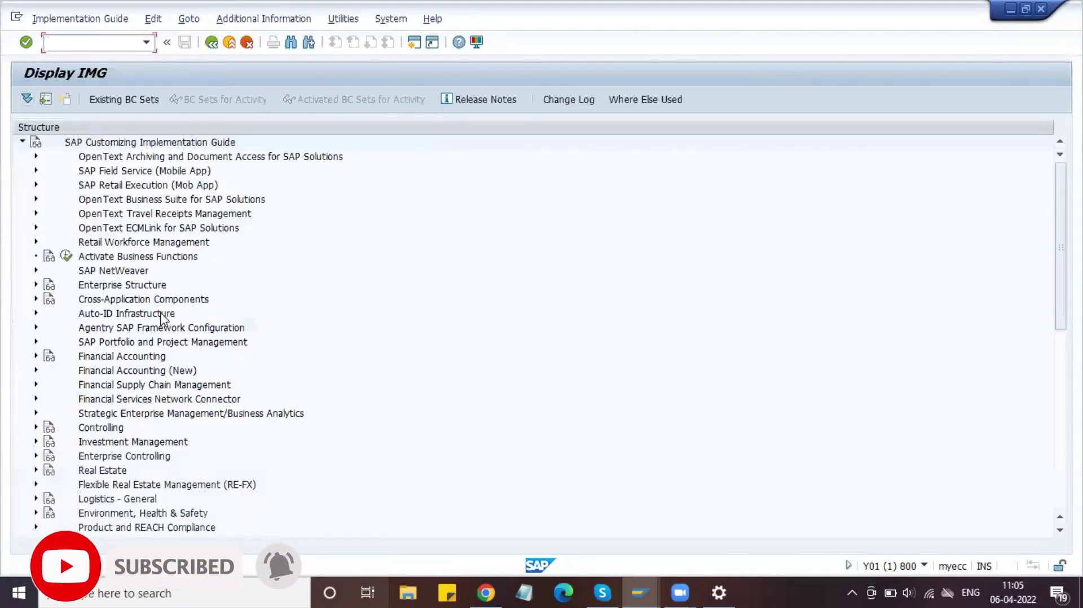
Expand Enterprise Structure, Definition and Sales and Distribution in the implementation guide
{"action": "double_click", "coordinate": [94, 287]}
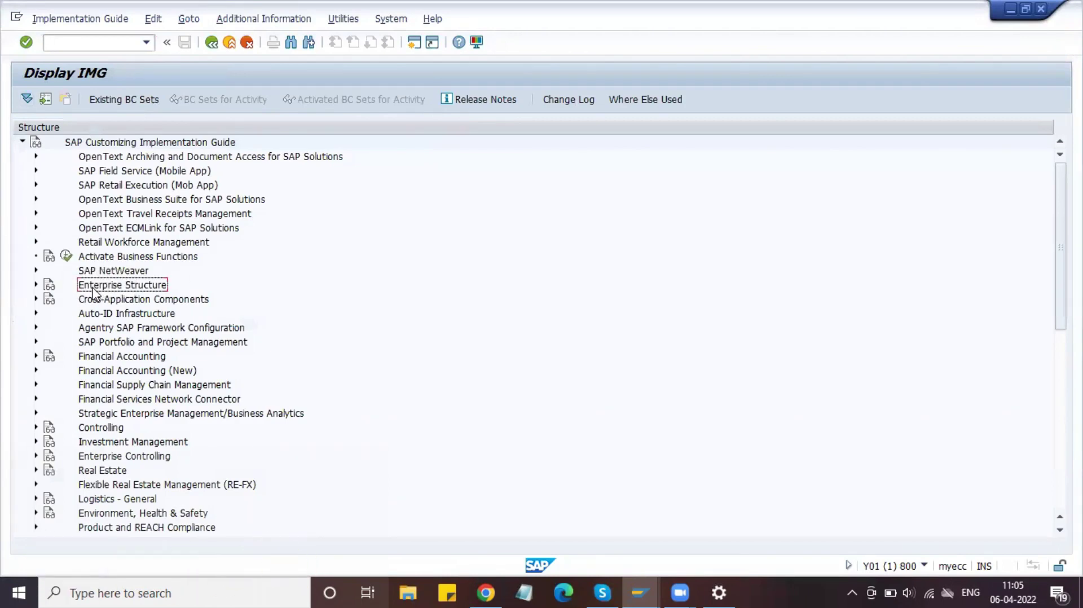
{"action": "double_click", "coordinate": [107, 315]}
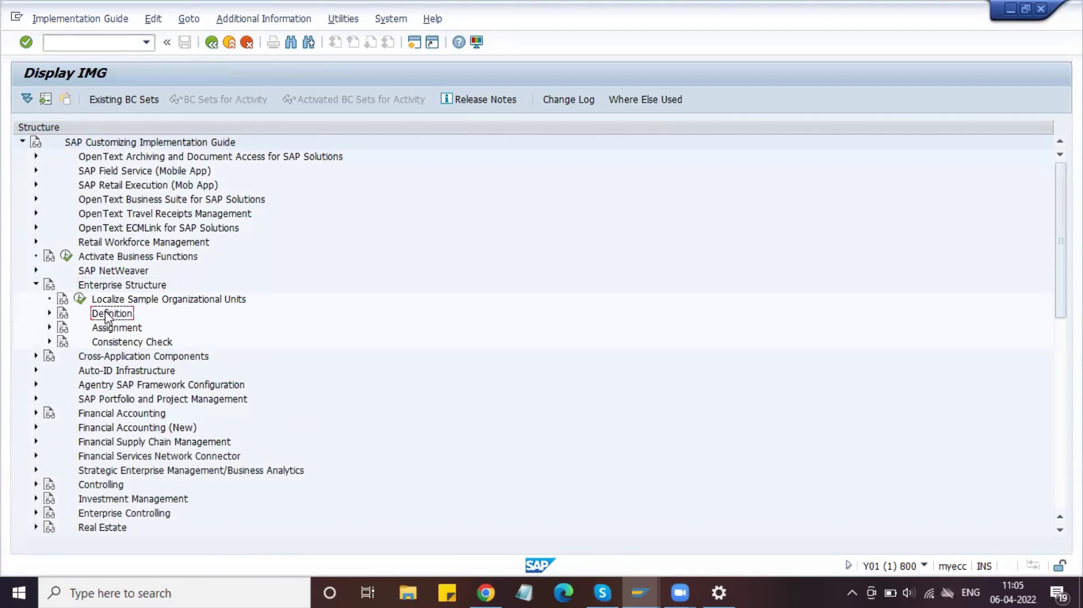
{"action": "left_click", "coordinate": [117, 371]}
{"action": "double_click", "coordinate": [118, 371]}
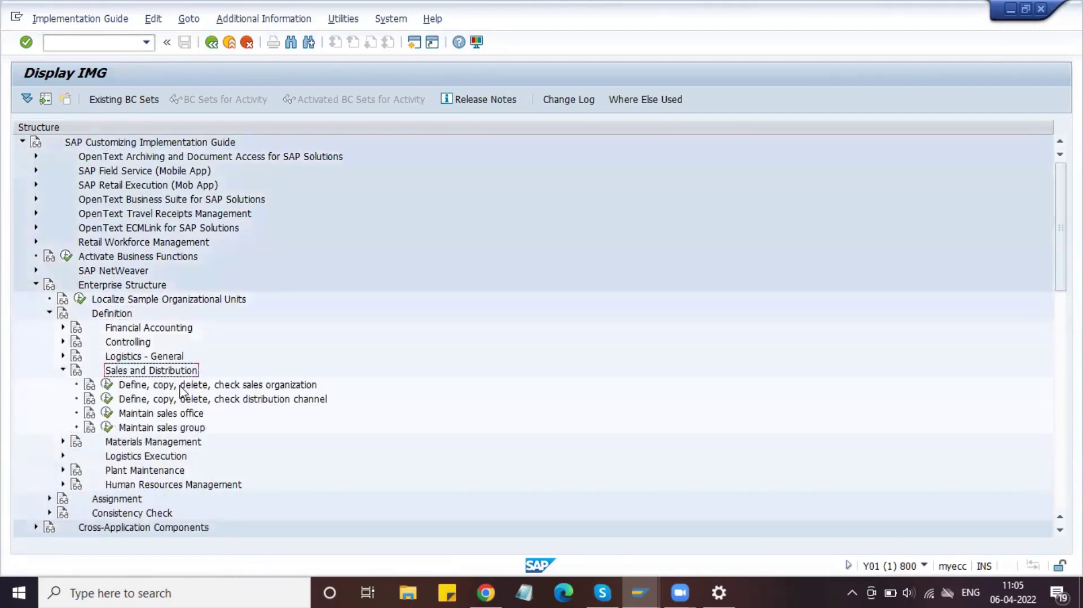
{"action": "scroll", "coordinate": [169, 375], "scroll_direction": "down", "scroll_amount": 2}
Execute "Define, copy, delete, check sales organization" and open its Define Sales Organization activity
{"action": "left_click", "coordinate": [145, 330]}
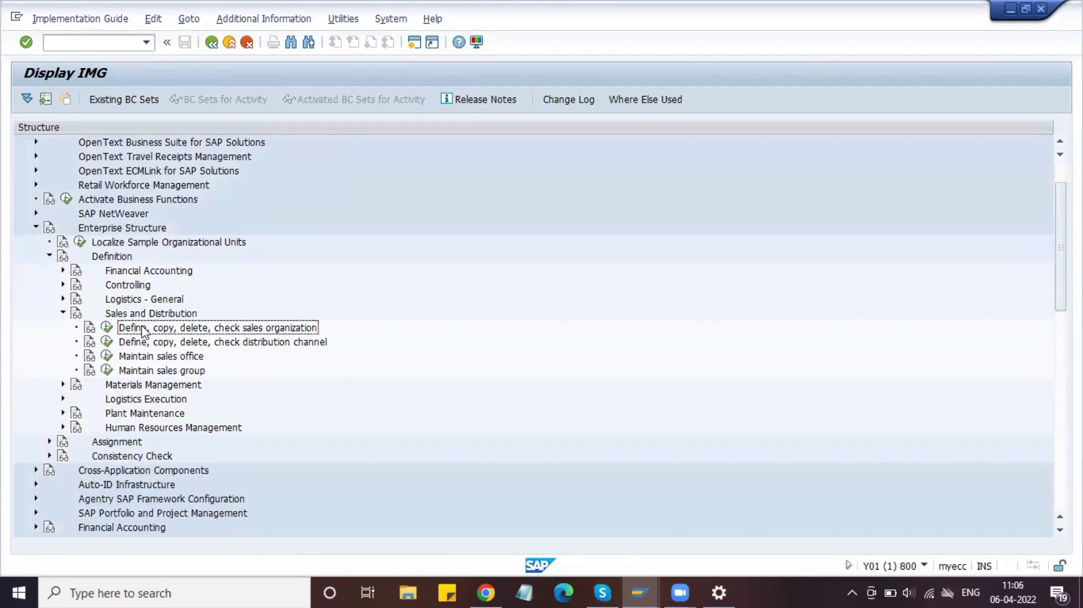
{"action": "left_click", "coordinate": [92, 329]}
{"action": "left_click", "coordinate": [105, 328]}
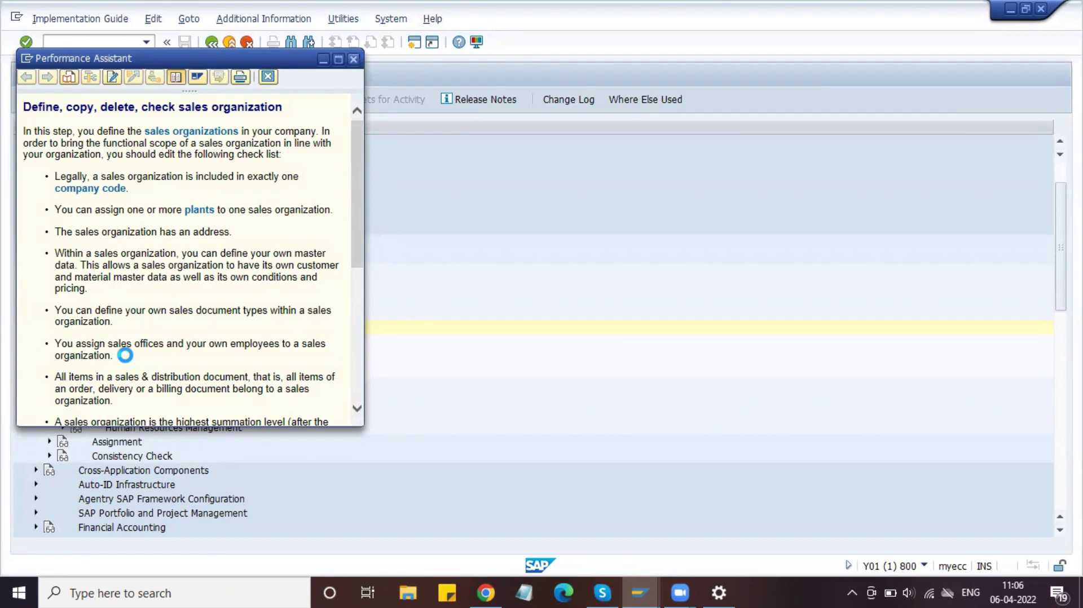
{"action": "left_click", "coordinate": [106, 329]}
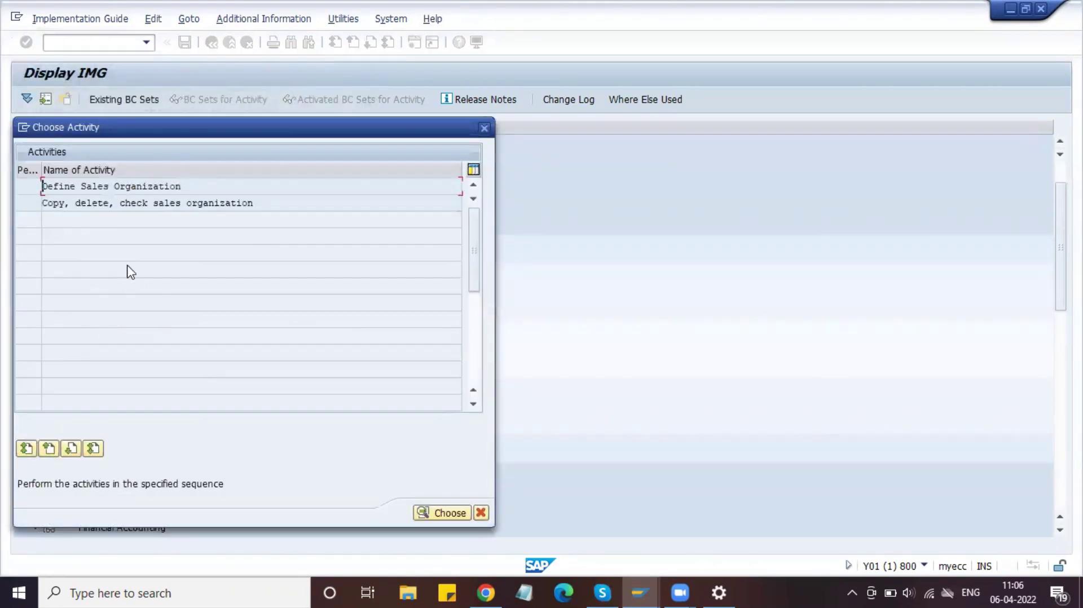
{"action": "double_click", "coordinate": [132, 186]}
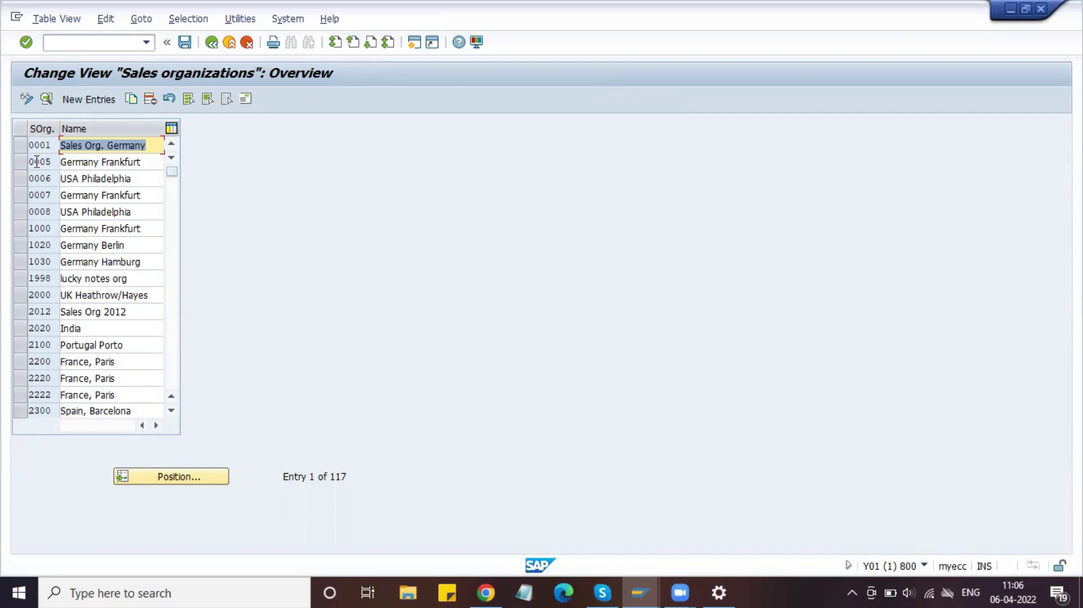
Position the sales organizations list at entry DLSO and check its code and name
{"action": "left_click", "coordinate": [178, 485]}
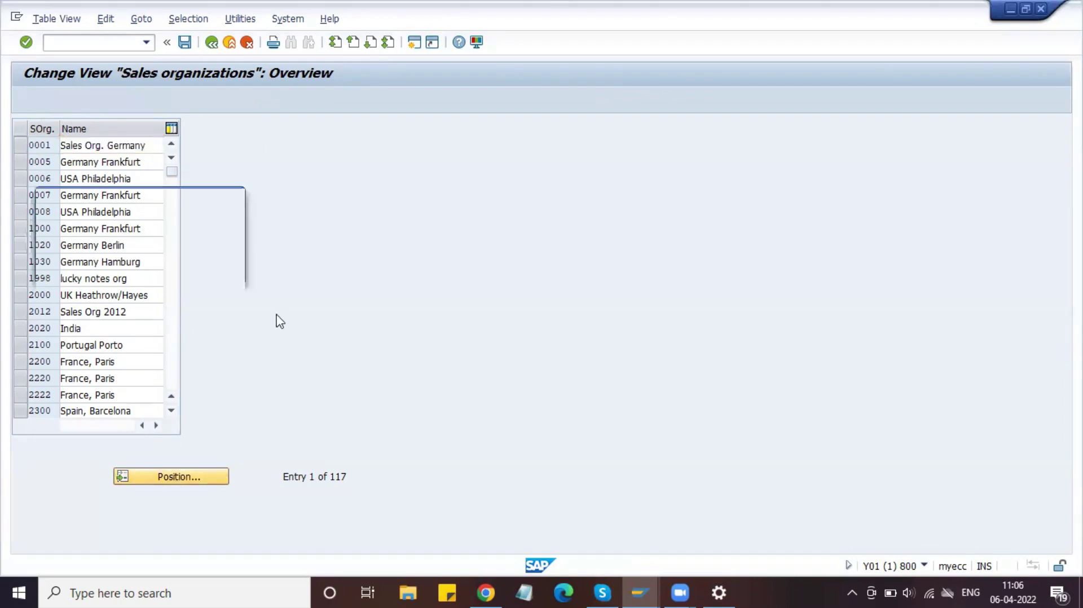
{"action": "type", "text": "dlso"}
{"action": "key", "text": "Return"}
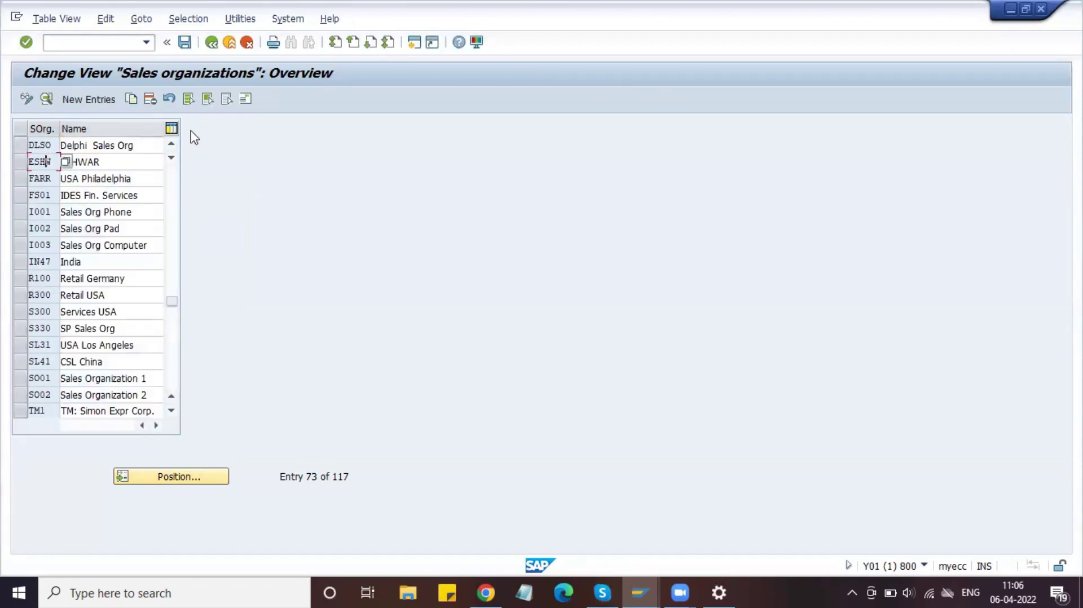
{"action": "left_click", "coordinate": [134, 146]}
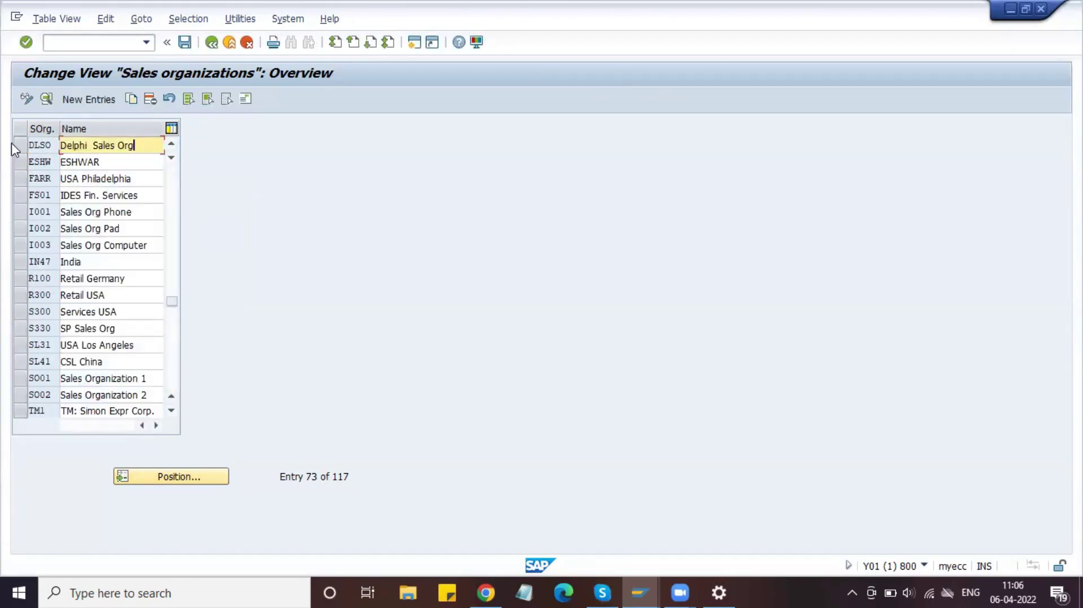
{"action": "left_click", "coordinate": [53, 145]}
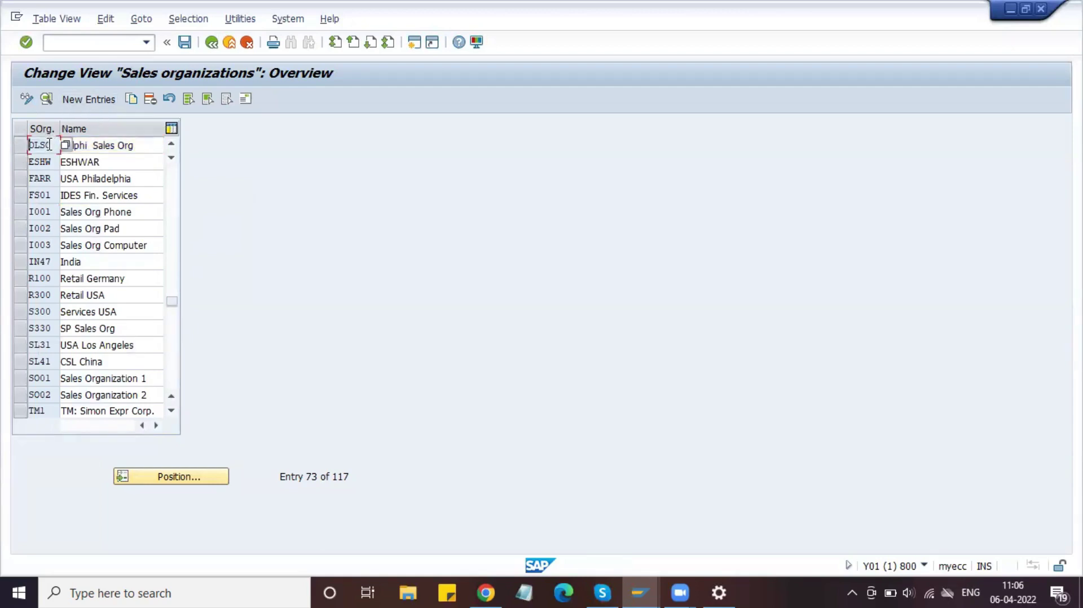
Return to the start of the sales organizations list, then select and deselect entry 0001
{"action": "scroll", "coordinate": [34, 195], "scroll_direction": "up", "scroll_amount": 5}
{"action": "scroll", "coordinate": [37, 200], "scroll_direction": "up", "scroll_amount": 3}
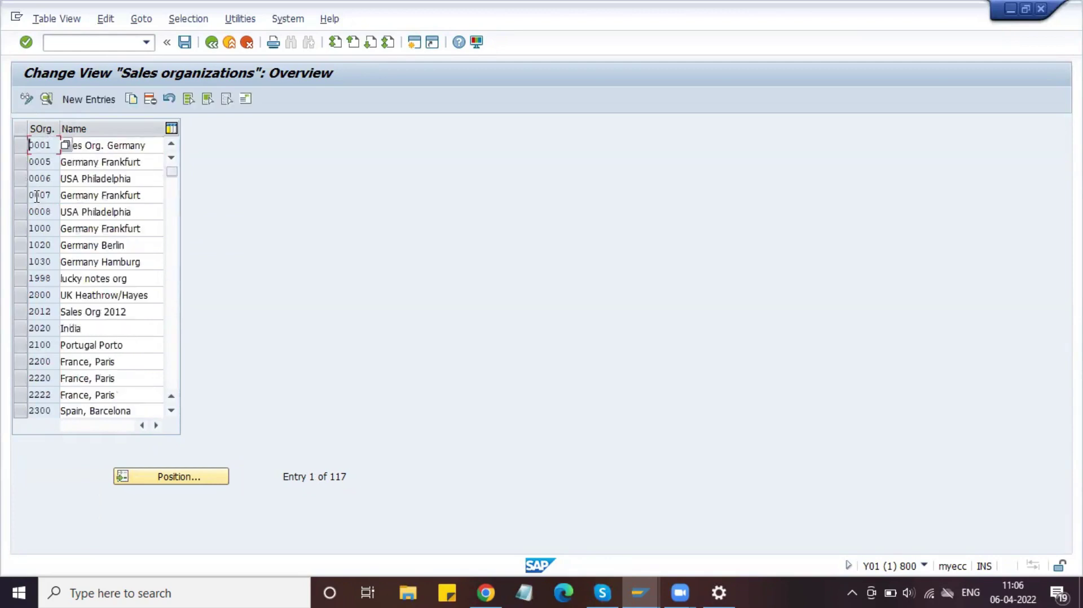
{"action": "left_click", "coordinate": [17, 148]}
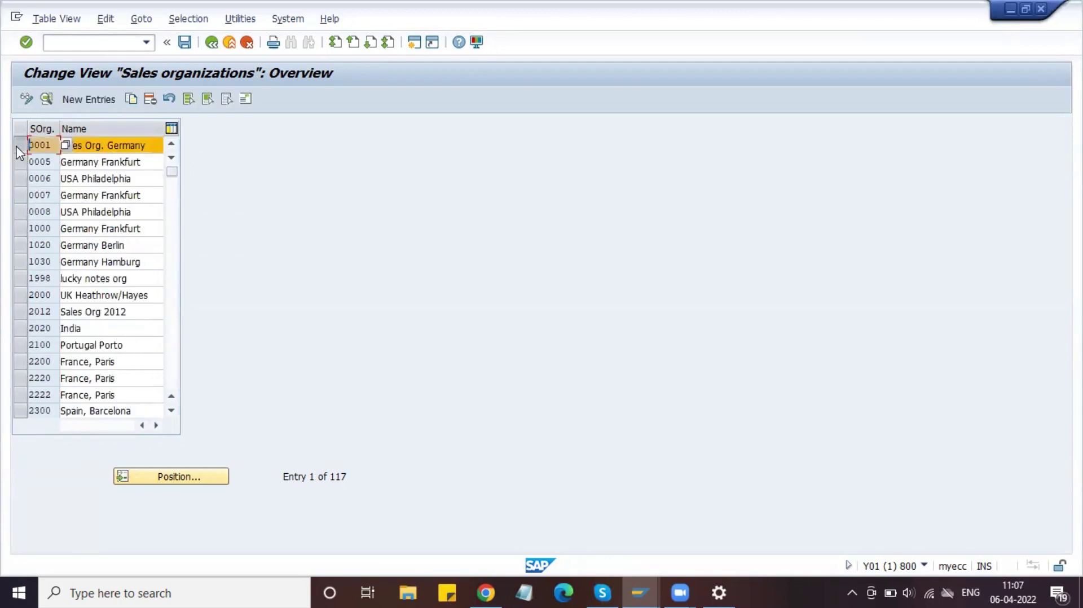
{"action": "left_click", "coordinate": [18, 148]}
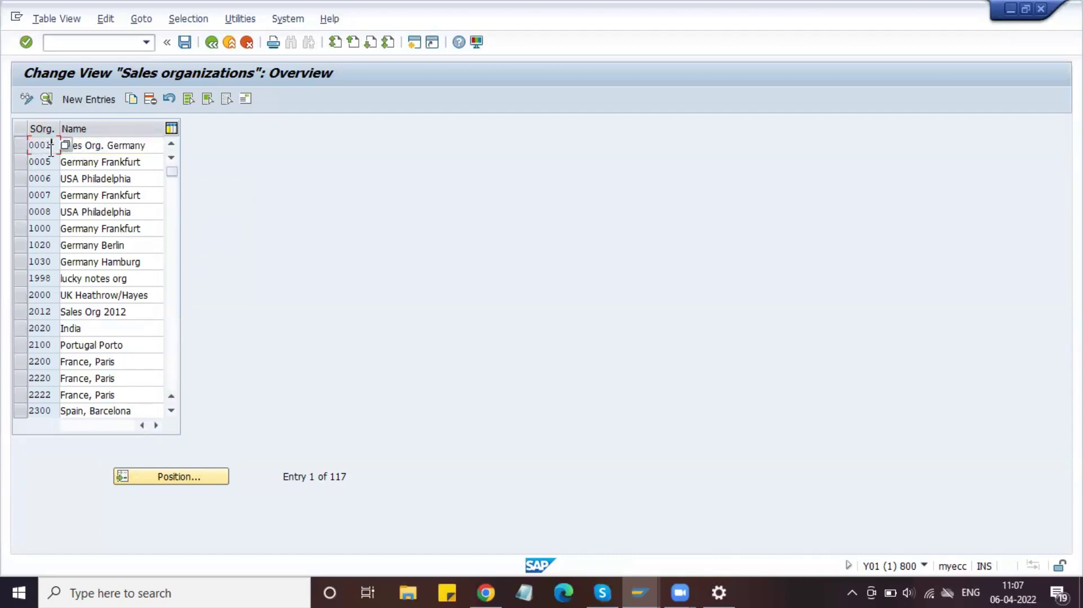
Find sales organization DLSO in the list again and go back to the implementation guide
{"action": "left_click", "coordinate": [181, 479]}
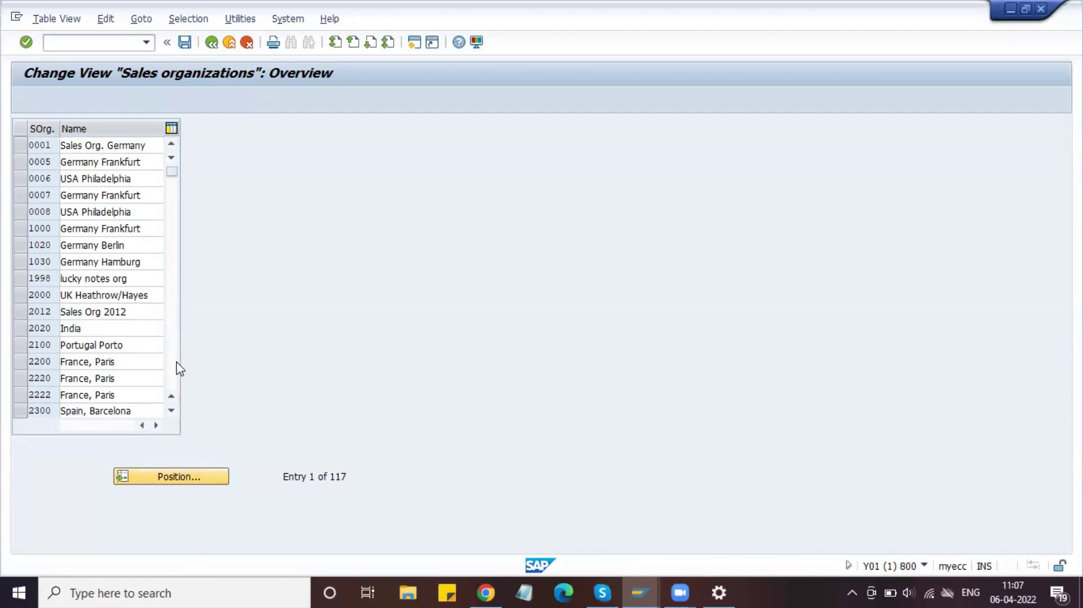
{"action": "type", "text": "dlso"}
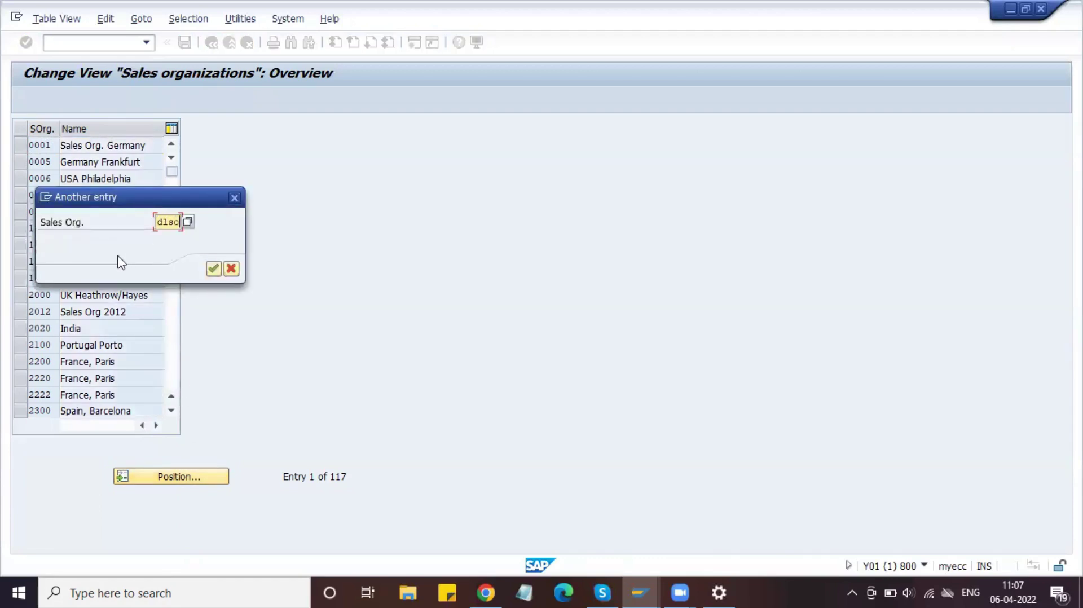
{"action": "key", "text": "Return"}
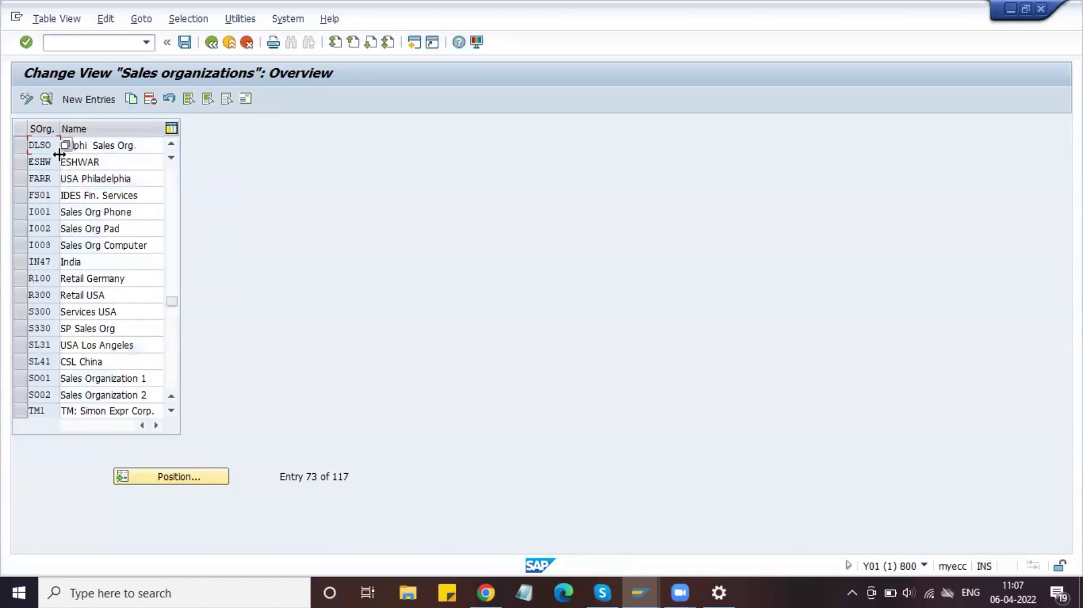
{"action": "left_click", "coordinate": [110, 145]}
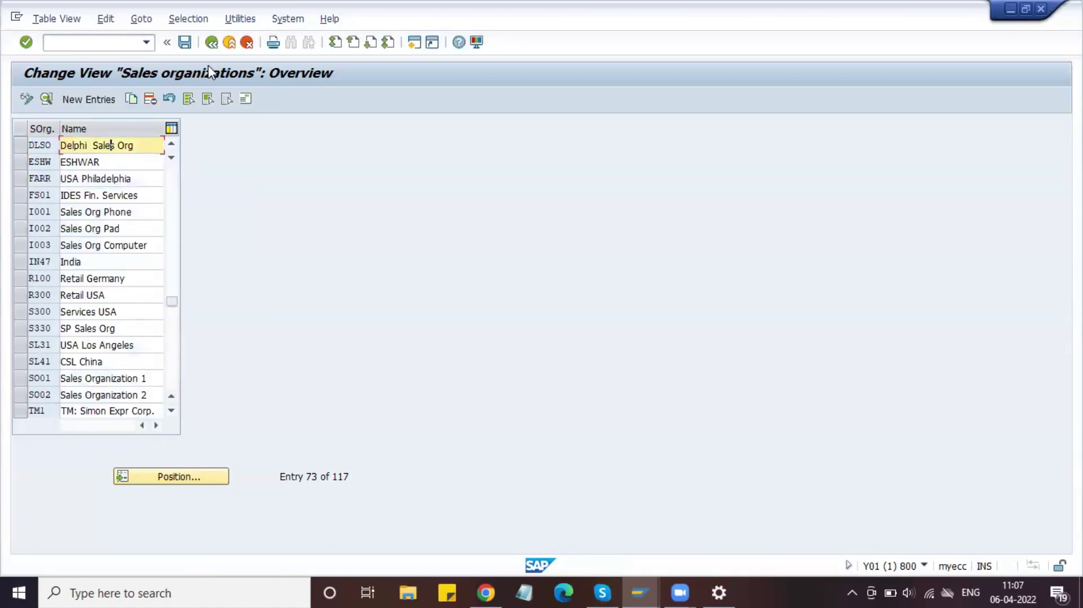
{"action": "left_click", "coordinate": [212, 42]}
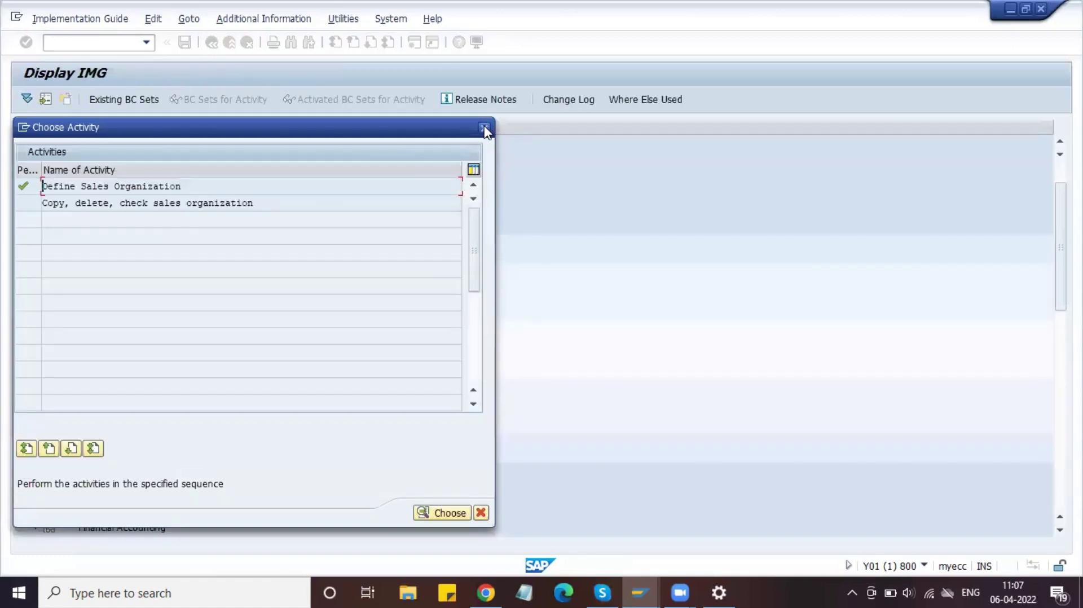
{"action": "left_click", "coordinate": [484, 127]}
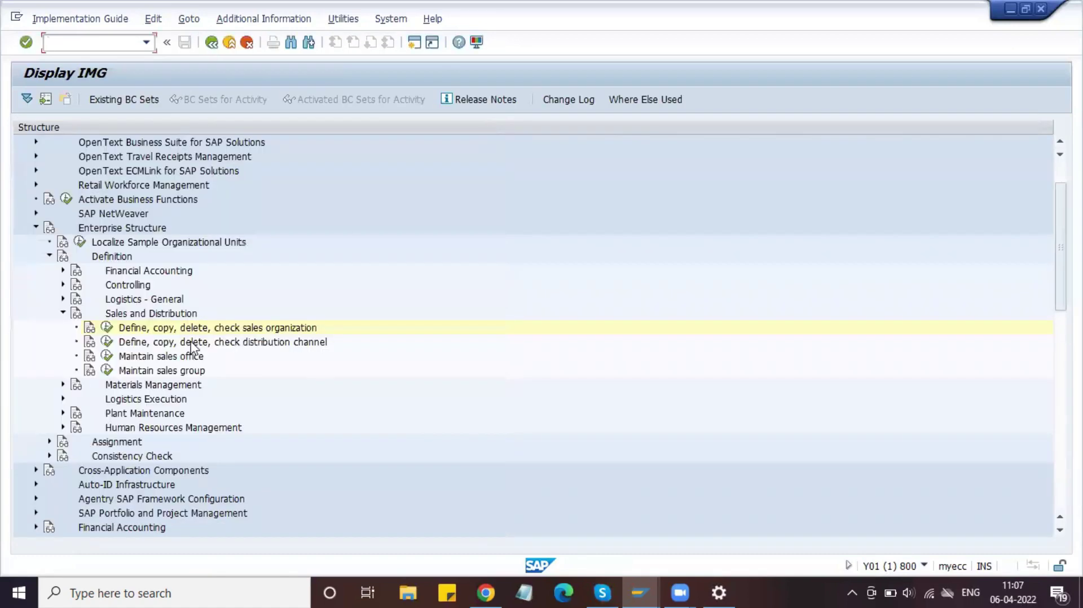
Execute "Define, copy, delete, check distribution channel" and open its Define distribution channel activity
{"action": "left_click", "coordinate": [221, 343]}
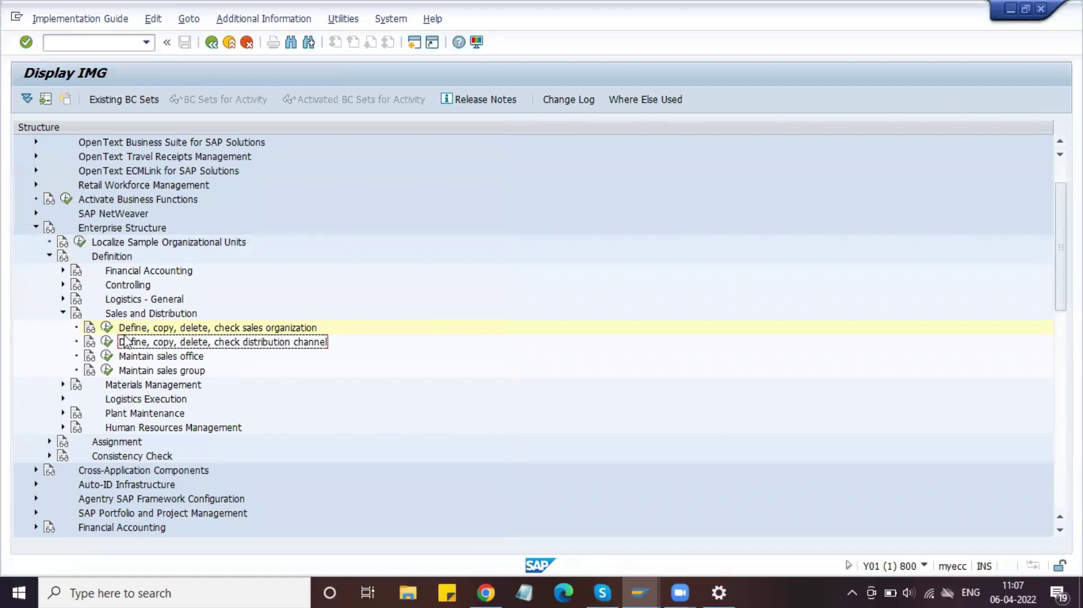
{"action": "left_click", "coordinate": [107, 342]}
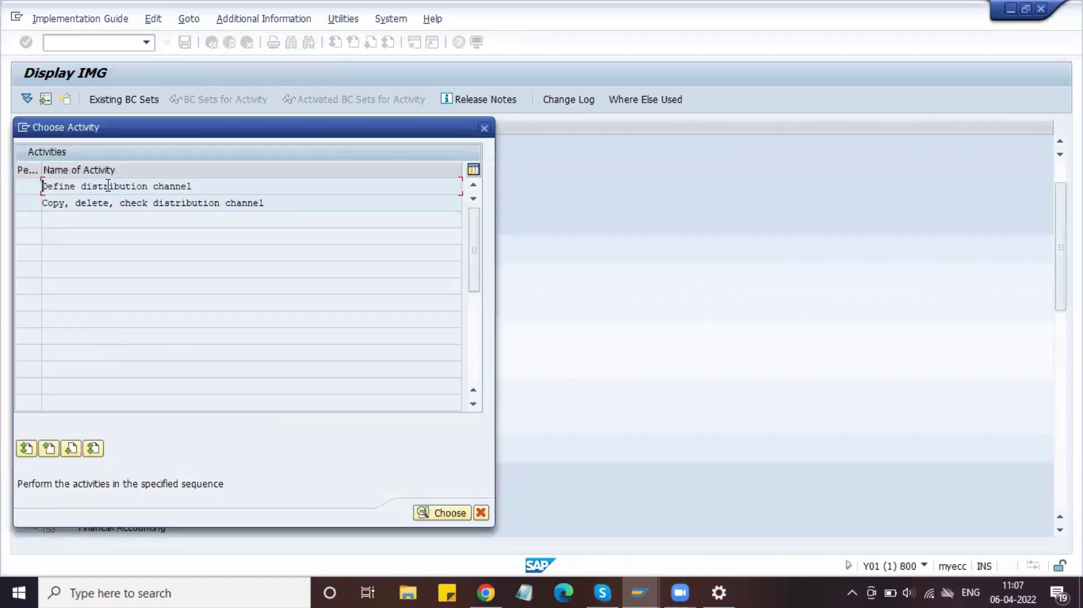
{"action": "double_click", "coordinate": [107, 186]}
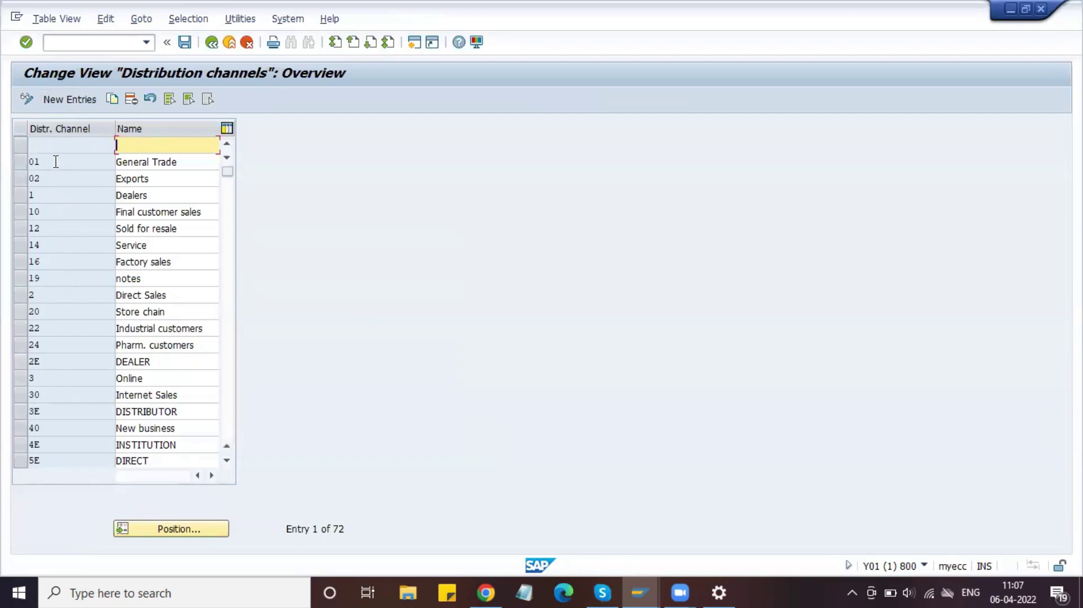
Position the distribution channels list at D0, check the entry, and return to the implementation guide
{"action": "left_click", "coordinate": [154, 528]}
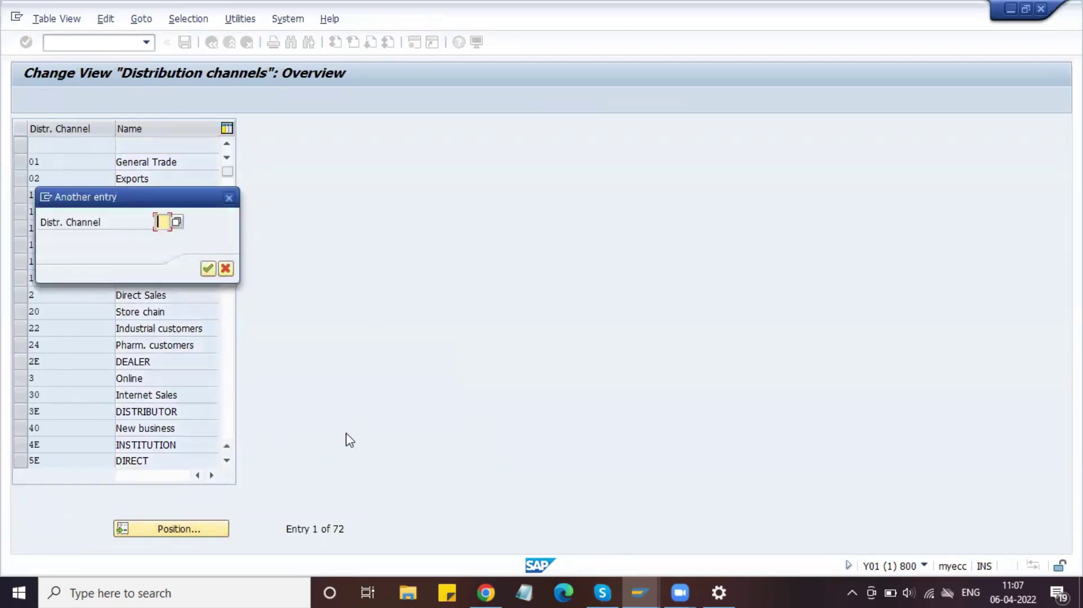
{"action": "key", "text": "Return"}
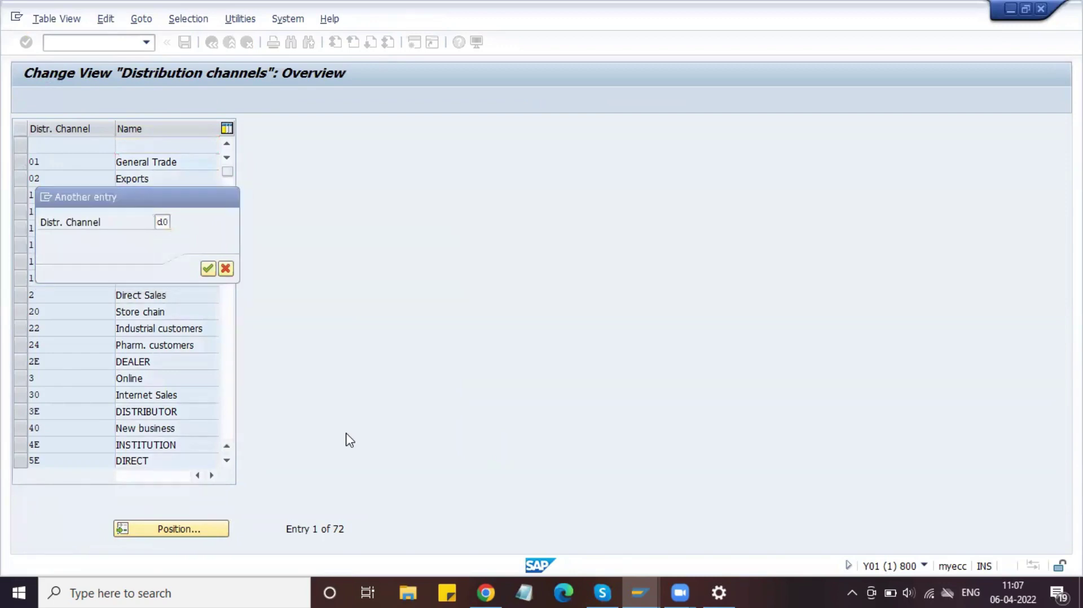
{"action": "left_click", "coordinate": [193, 146]}
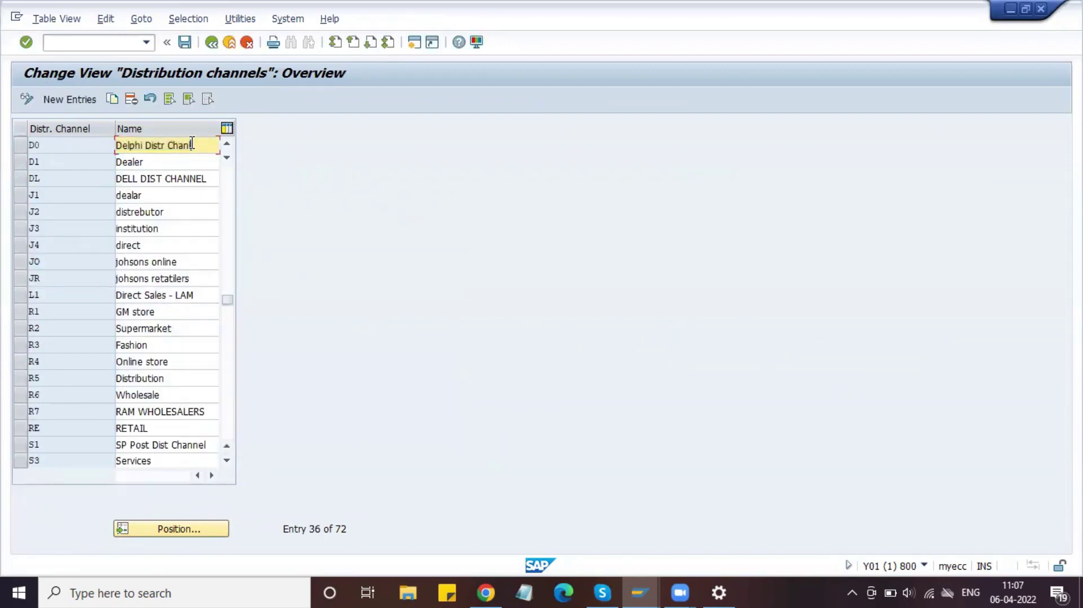
{"action": "left_click_drag", "start_coordinate": [51, 145], "coordinate": [13, 145]}
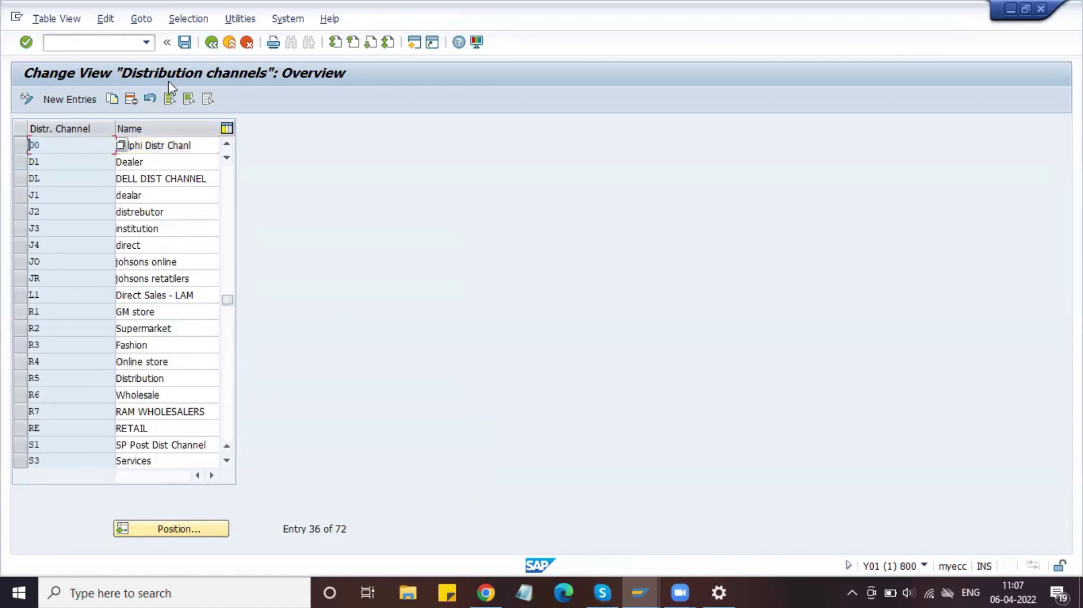
{"action": "left_click", "coordinate": [212, 42]}
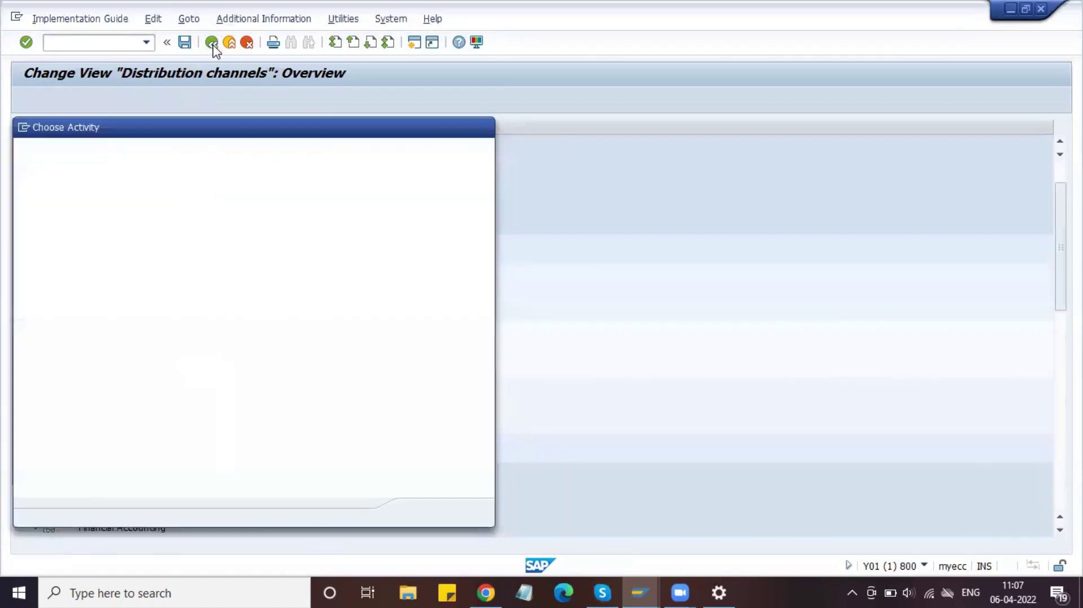
{"action": "left_click", "coordinate": [484, 128]}
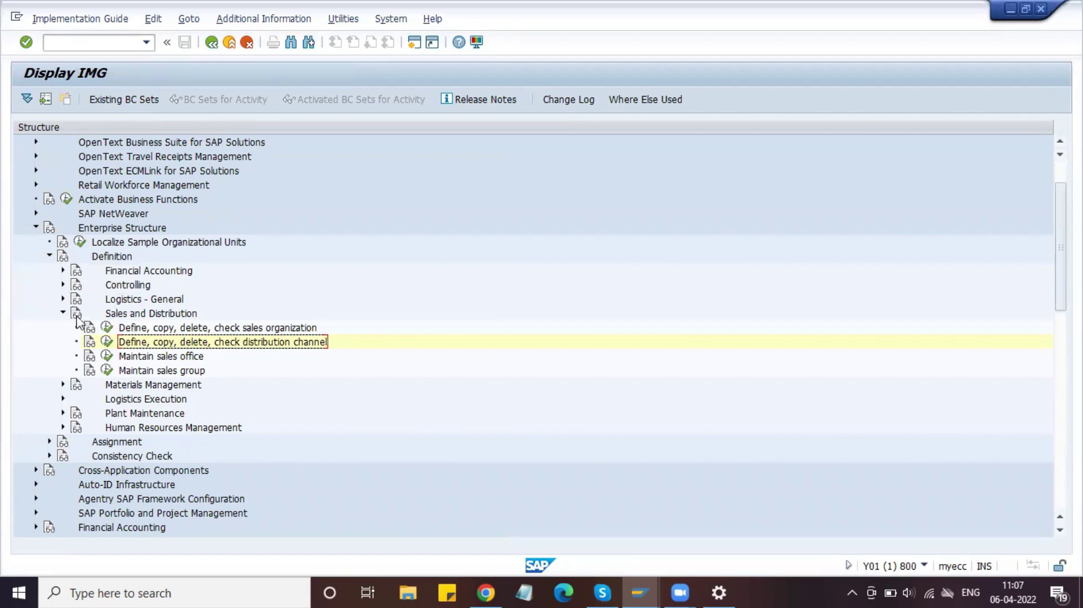
Under Logistics - General, execute "Define, copy, delete, check division" and open its Define Division activity
{"action": "left_click", "coordinate": [63, 300]}
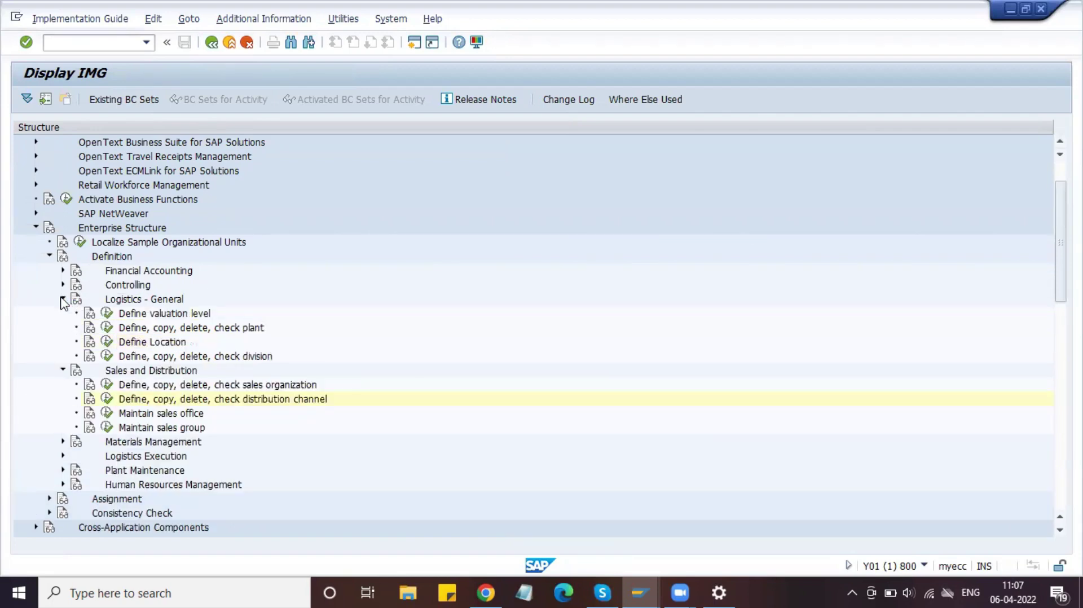
{"action": "left_click", "coordinate": [141, 357]}
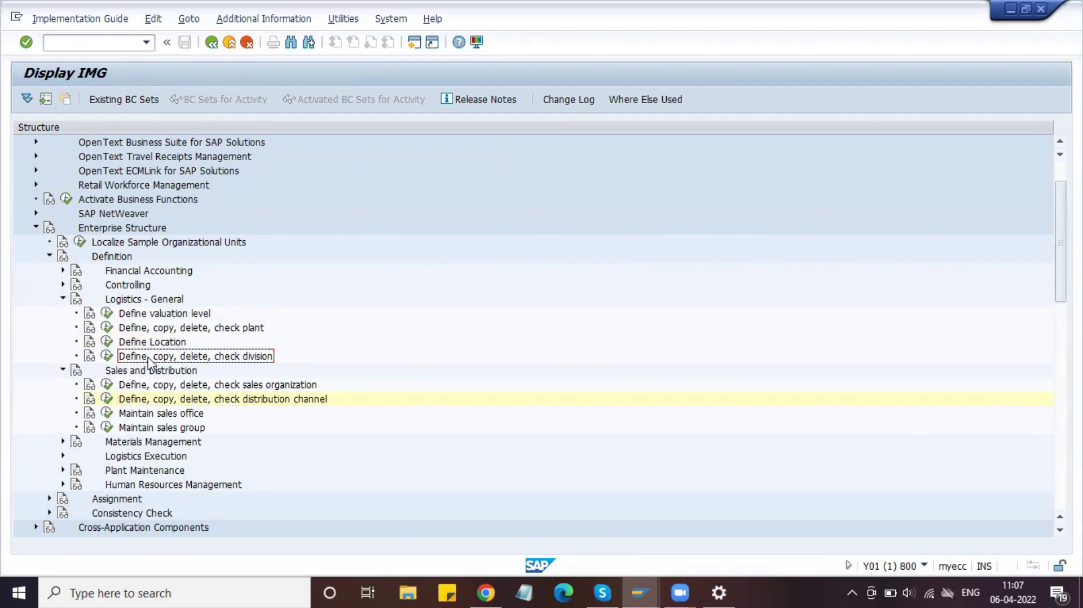
{"action": "left_click", "coordinate": [108, 357]}
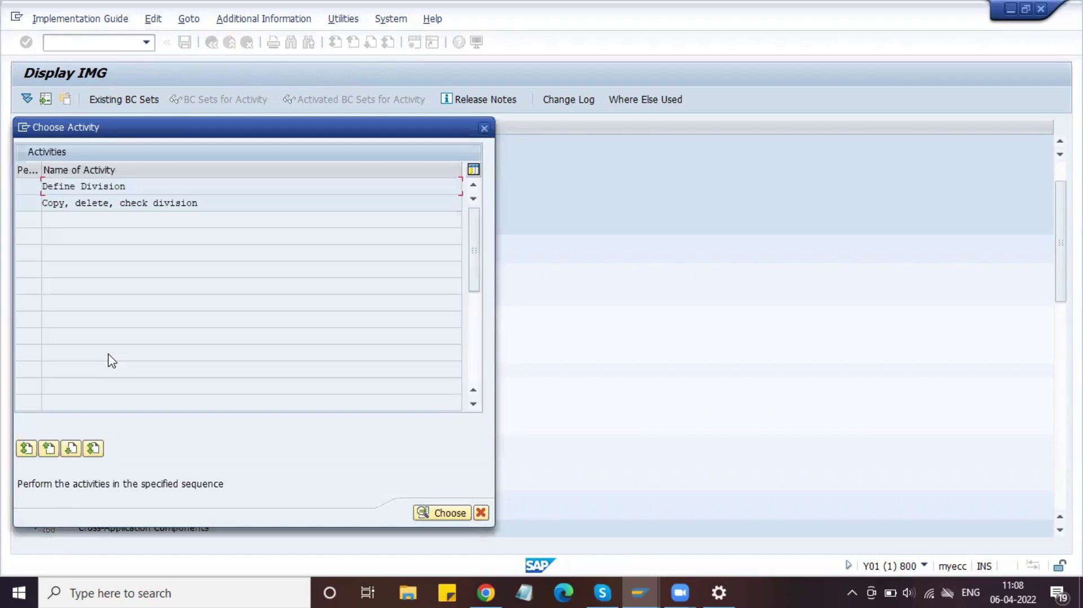
{"action": "double_click", "coordinate": [129, 185]}
Position the divisions list at D4, check the entry, and return to the implementation guide
{"action": "left_click", "coordinate": [169, 528]}
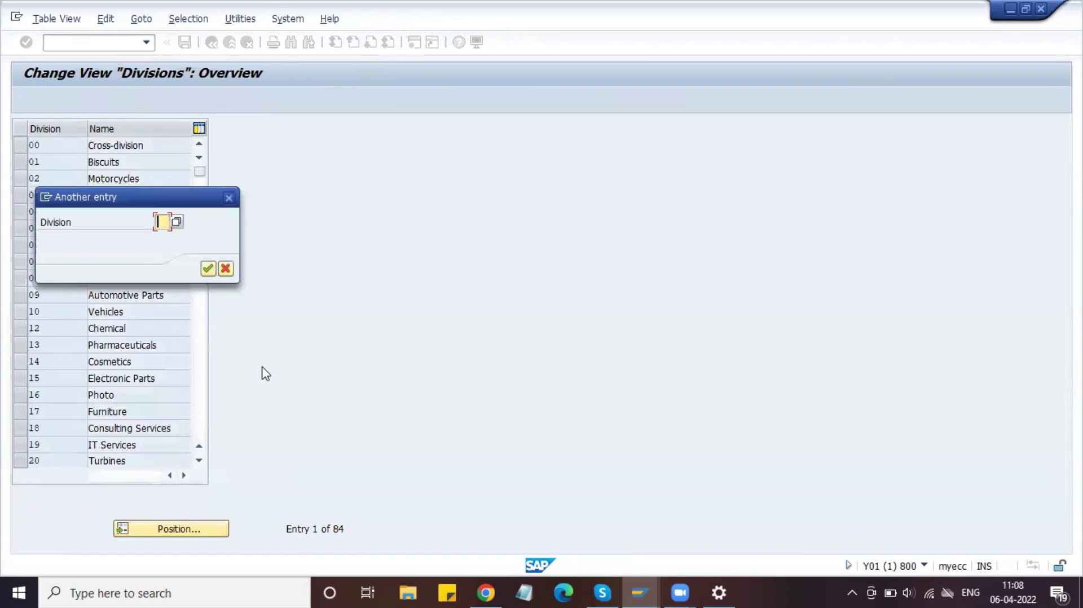
{"action": "type", "text": "d4"}
{"action": "left_click", "coordinate": [89, 145]}
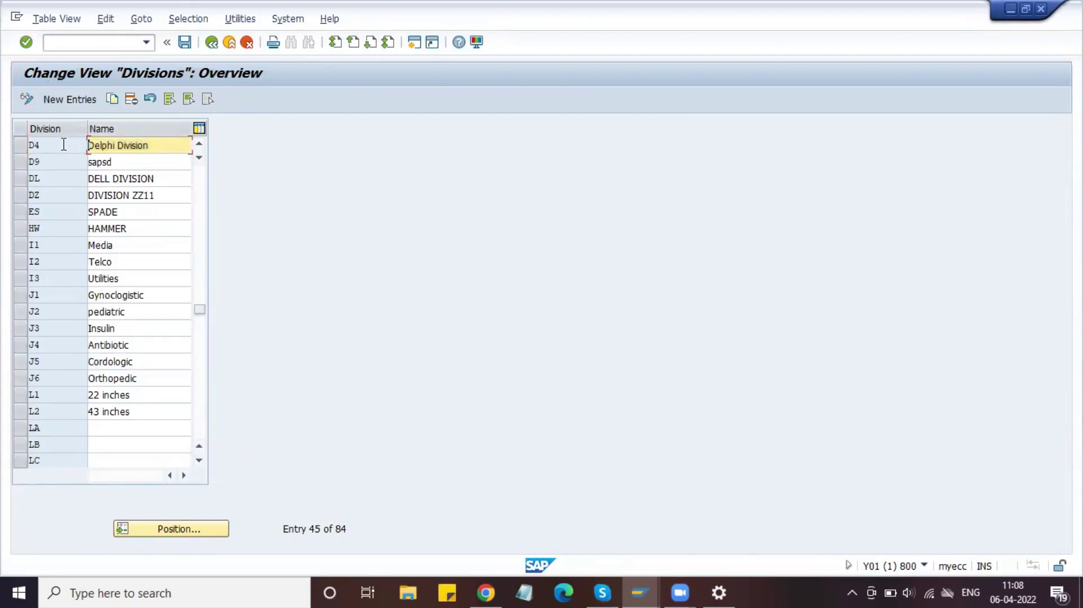
{"action": "left_click", "coordinate": [214, 45]}
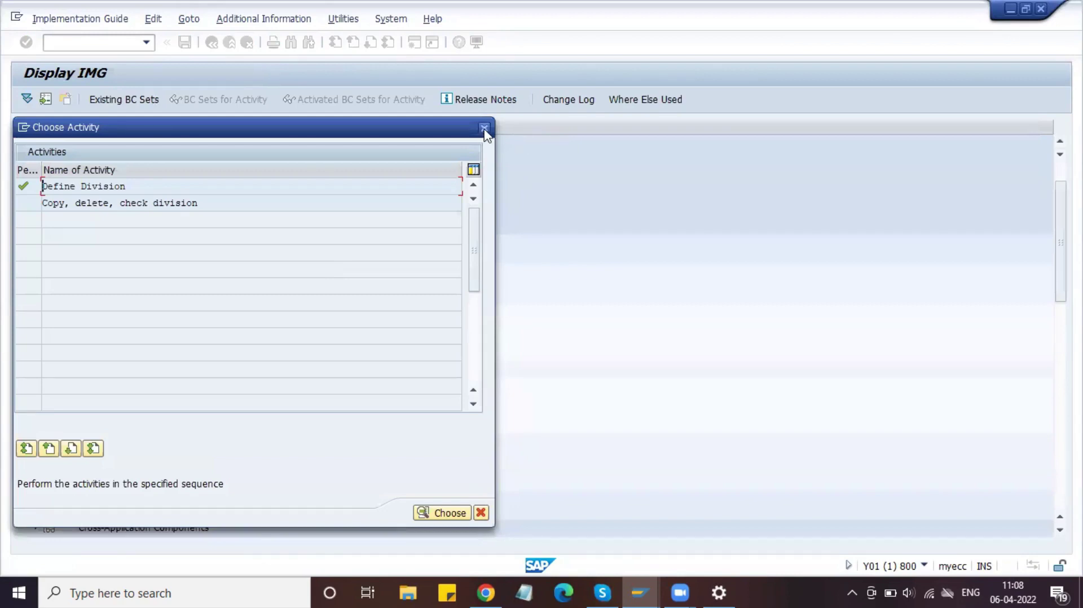
{"action": "left_click", "coordinate": [484, 128]}
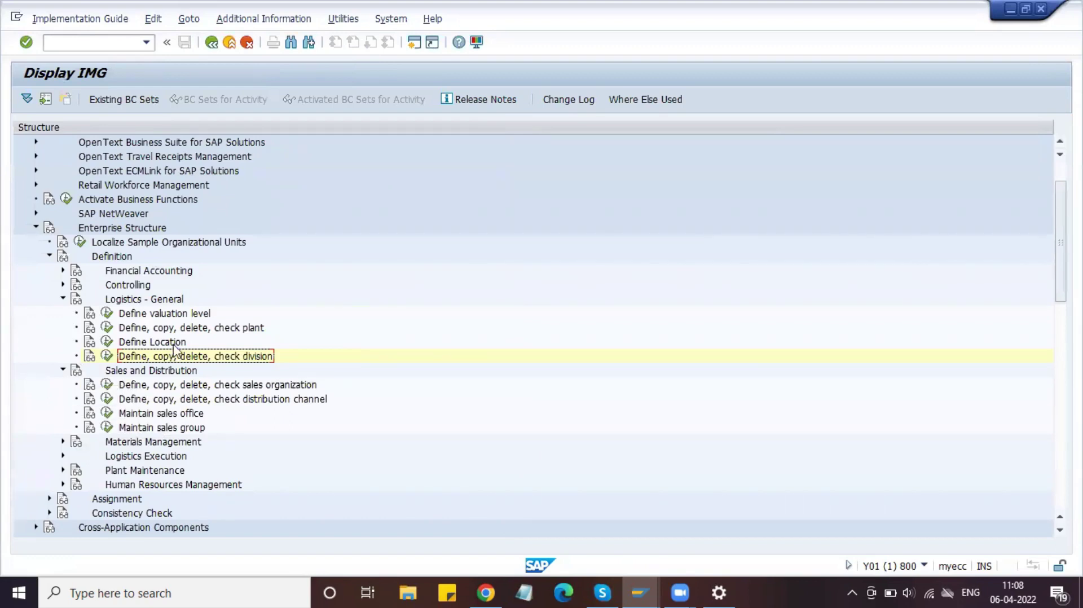
Collapse Logistics - General and execute "Maintain sales office" under Sales and Distribution
{"action": "left_click", "coordinate": [62, 299]}
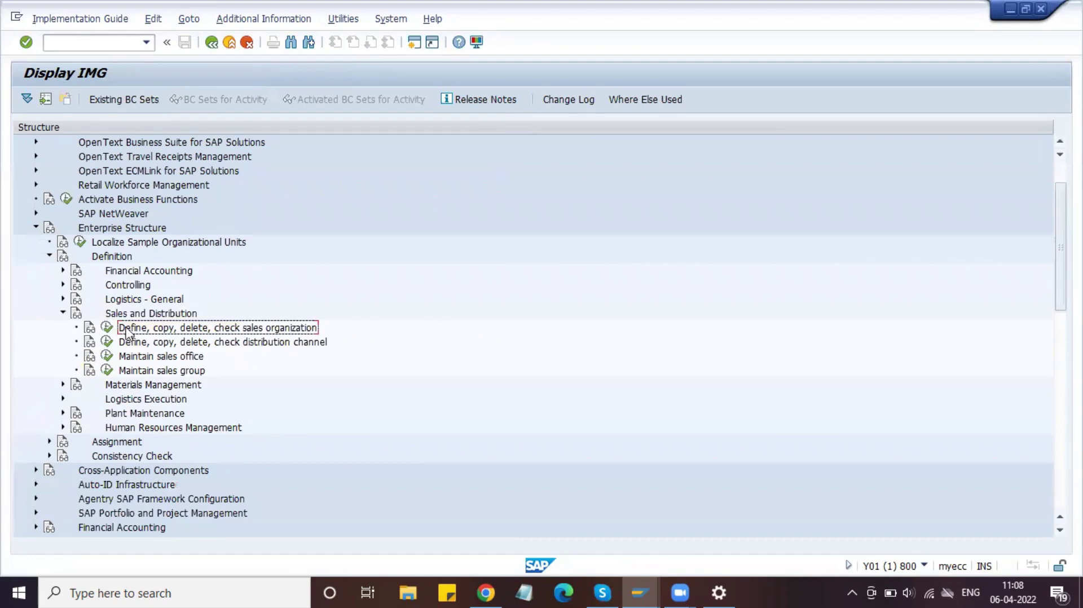
{"action": "left_click", "coordinate": [136, 358]}
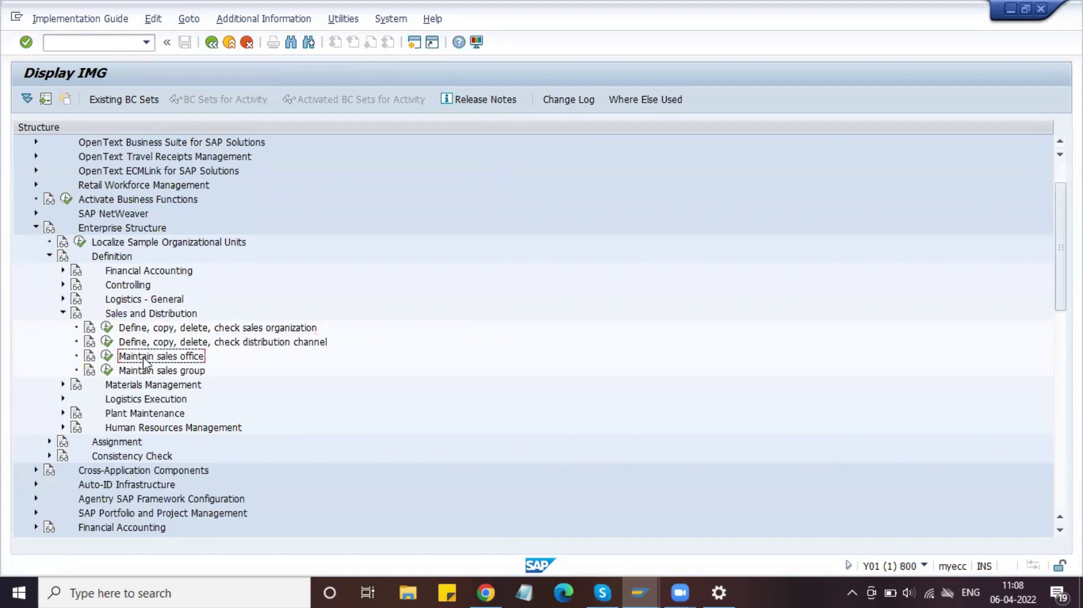
{"action": "left_click", "coordinate": [108, 357]}
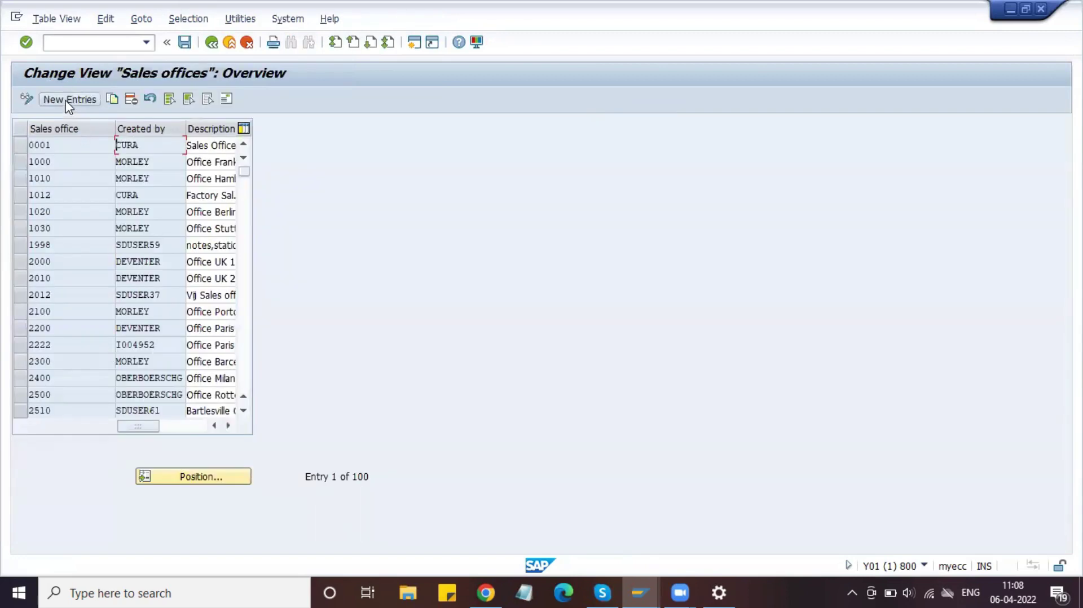
{"action": "left_click", "coordinate": [22, 147]}
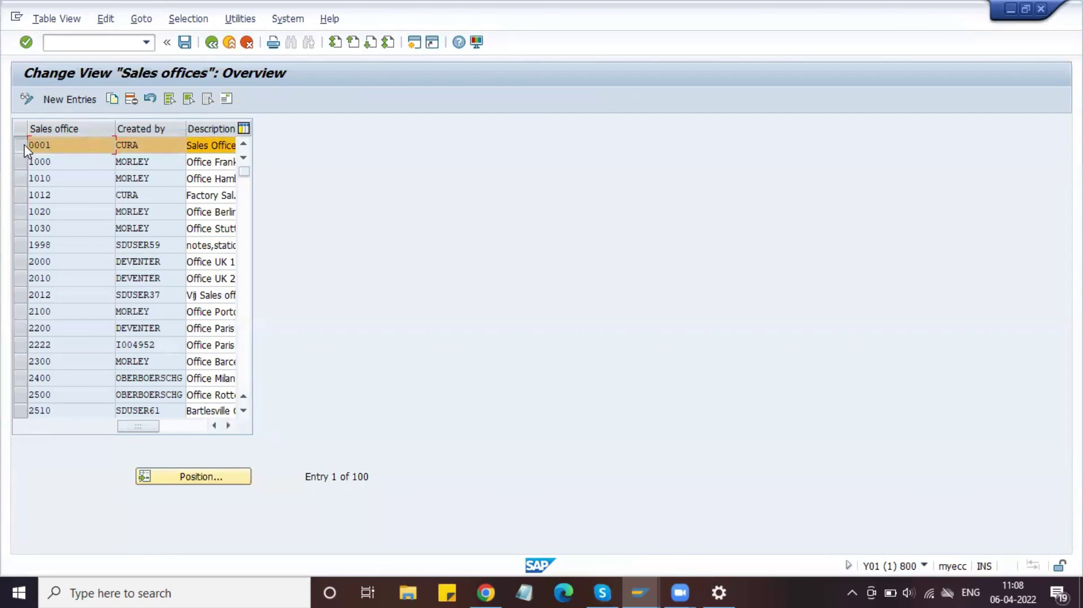
Position the sales offices list at DSOF, check its creator and description, and return to the implementation guide
{"action": "left_click", "coordinate": [166, 480]}
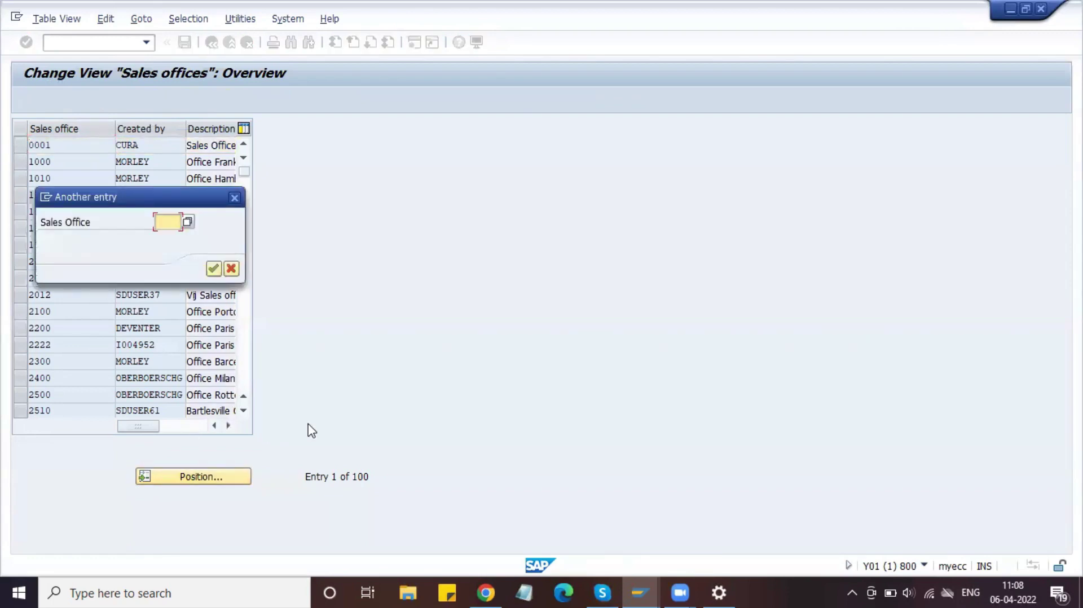
{"action": "type", "text": "dsof"}
{"action": "key", "text": "Return"}
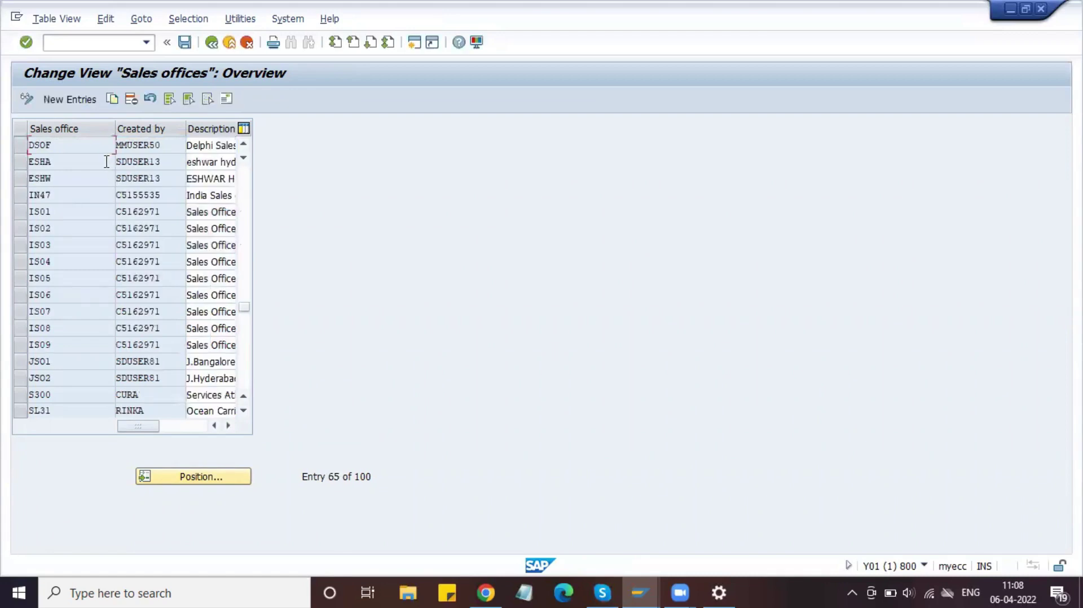
{"action": "left_click_drag", "start_coordinate": [76, 146], "coordinate": [12, 145]}
{"action": "left_click_drag", "start_coordinate": [163, 146], "coordinate": [103, 150]}
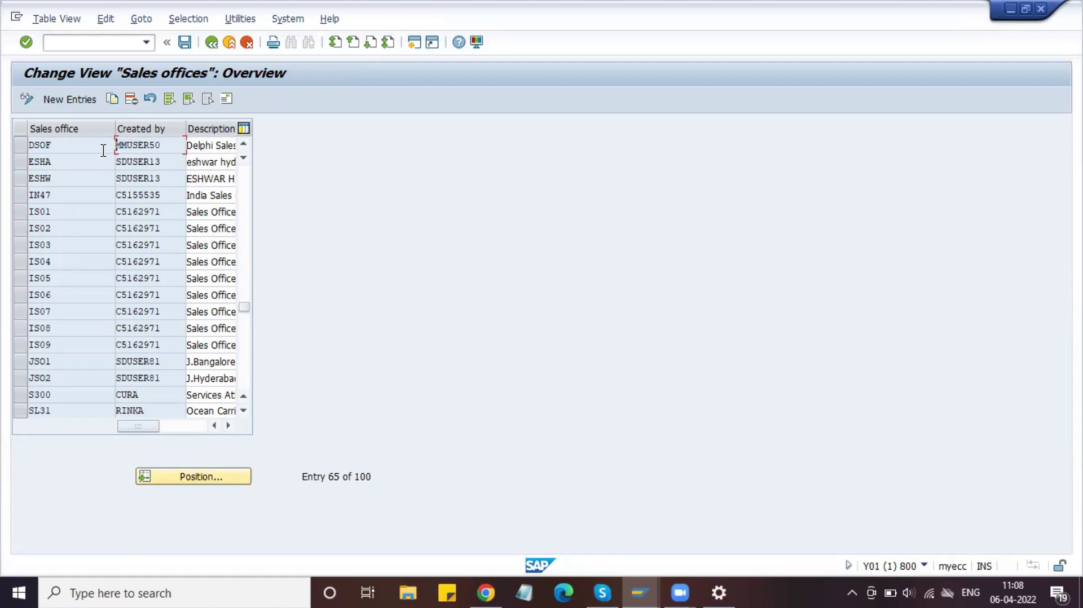
{"action": "left_click", "coordinate": [228, 425]}
{"action": "left_click_drag", "start_coordinate": [204, 145], "coordinate": [70, 148]}
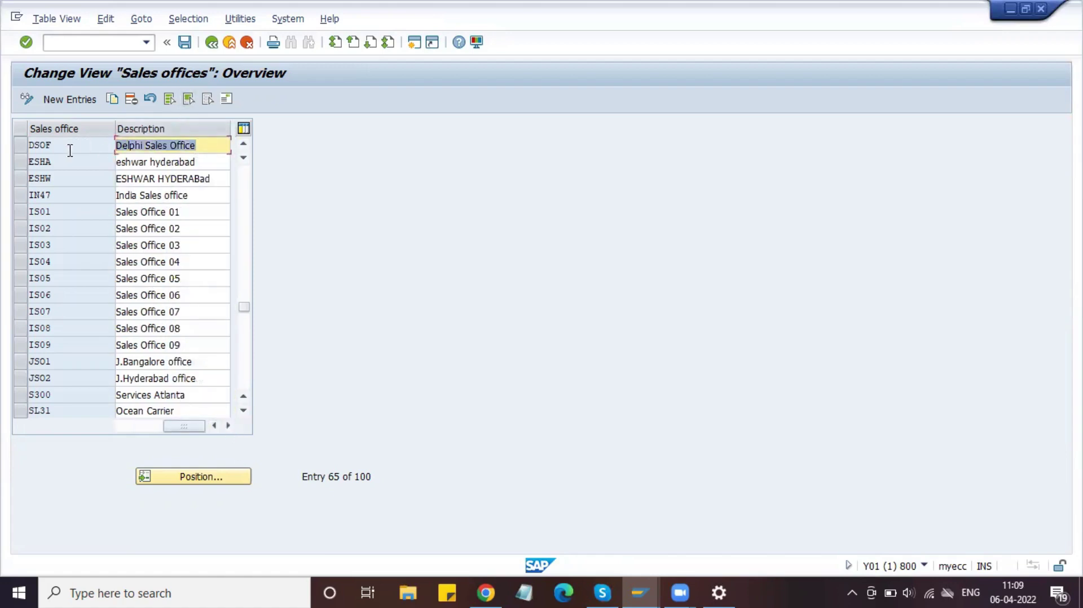
{"action": "left_click", "coordinate": [211, 43]}
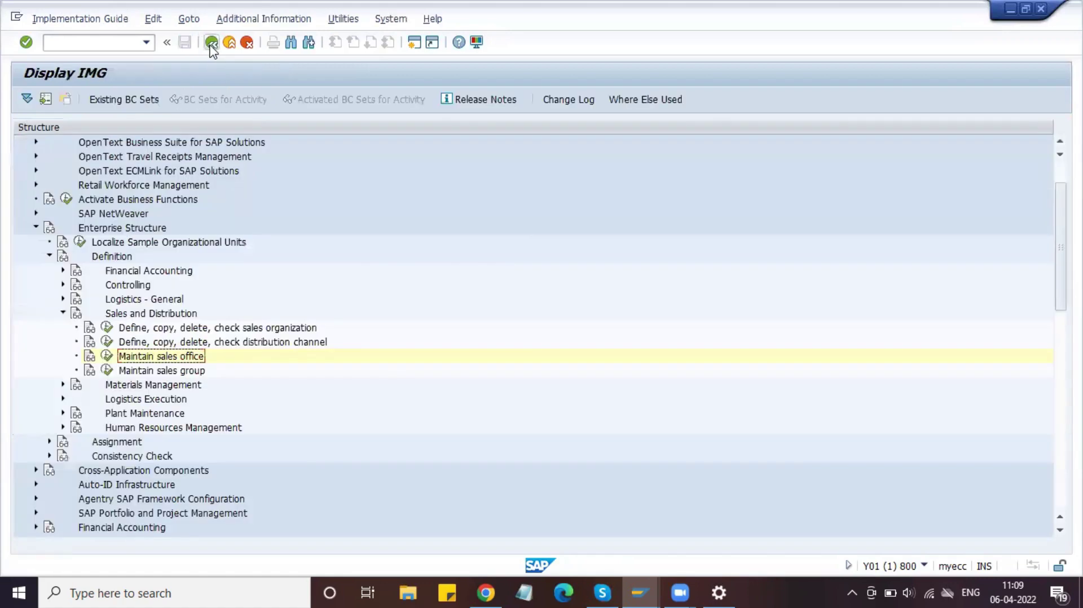
Execute "Maintain sales group" and position the sales groups list at DSG
{"action": "left_click", "coordinate": [106, 371]}
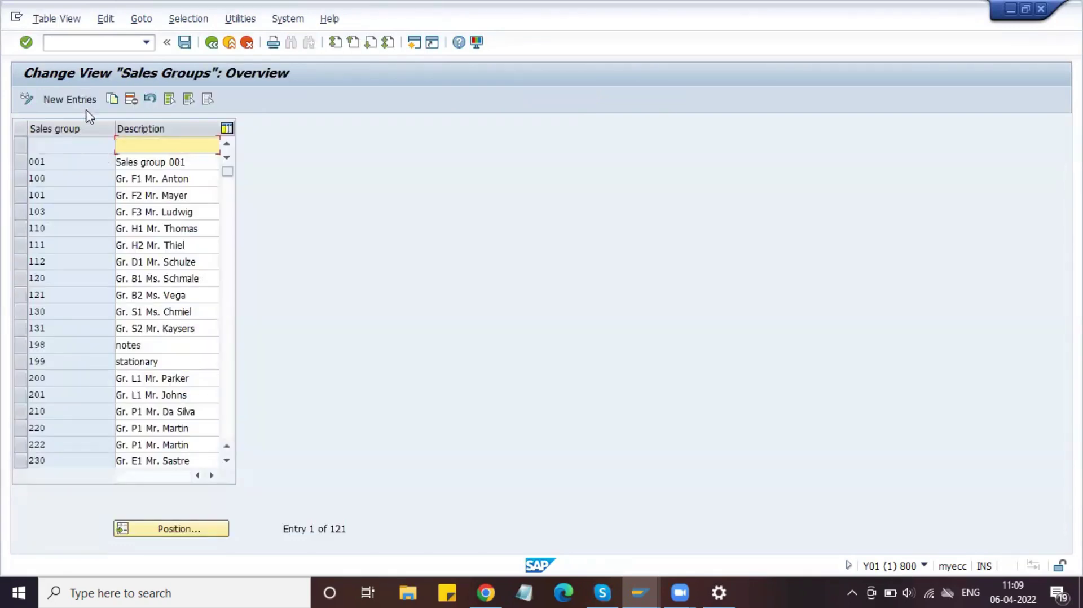
{"action": "left_click", "coordinate": [182, 531]}
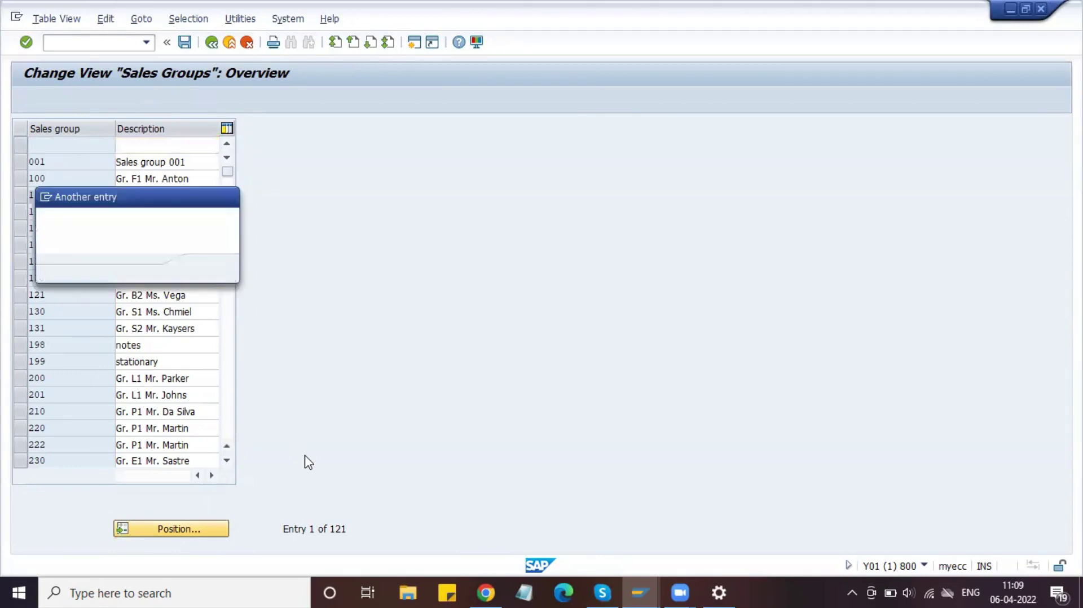
{"action": "type", "text": "dsg"}
{"action": "left_click", "coordinate": [207, 269]}
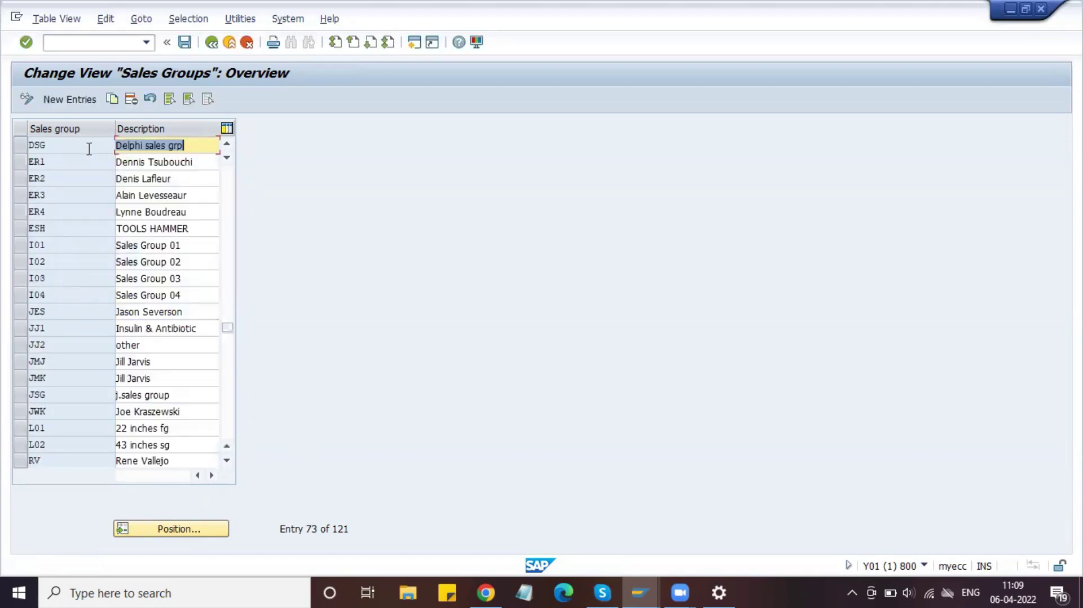
Check the code and description of sales group DSG and return to the implementation guide
{"action": "left_click_drag", "start_coordinate": [89, 148], "coordinate": [13, 145]}
{"action": "left_click_drag", "start_coordinate": [193, 147], "coordinate": [19, 161]}
{"action": "left_click_drag", "start_coordinate": [76, 142], "coordinate": [13, 143]}
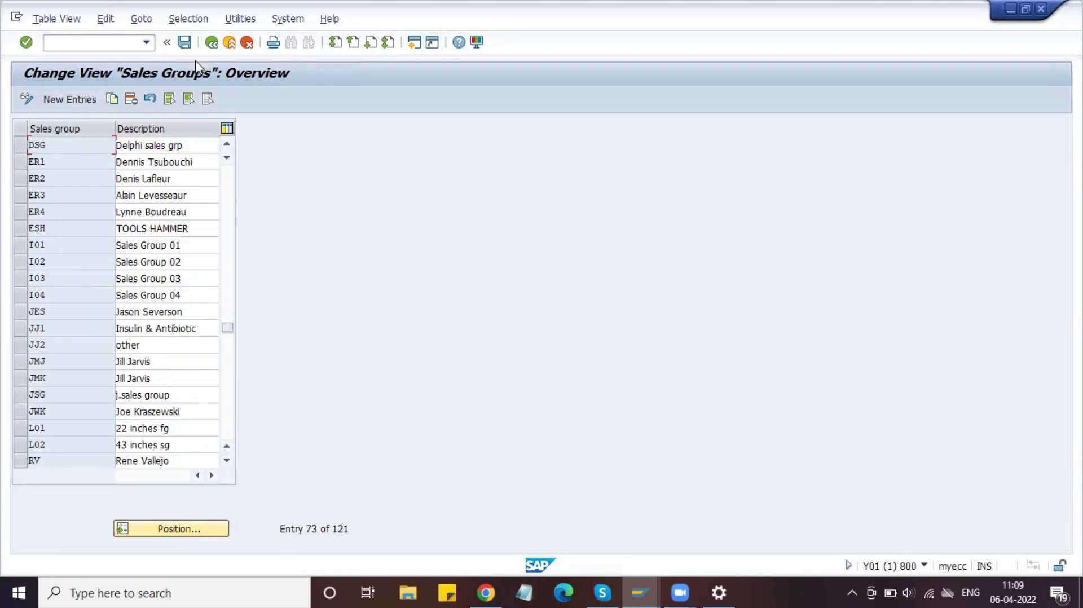
{"action": "left_click", "coordinate": [210, 43]}
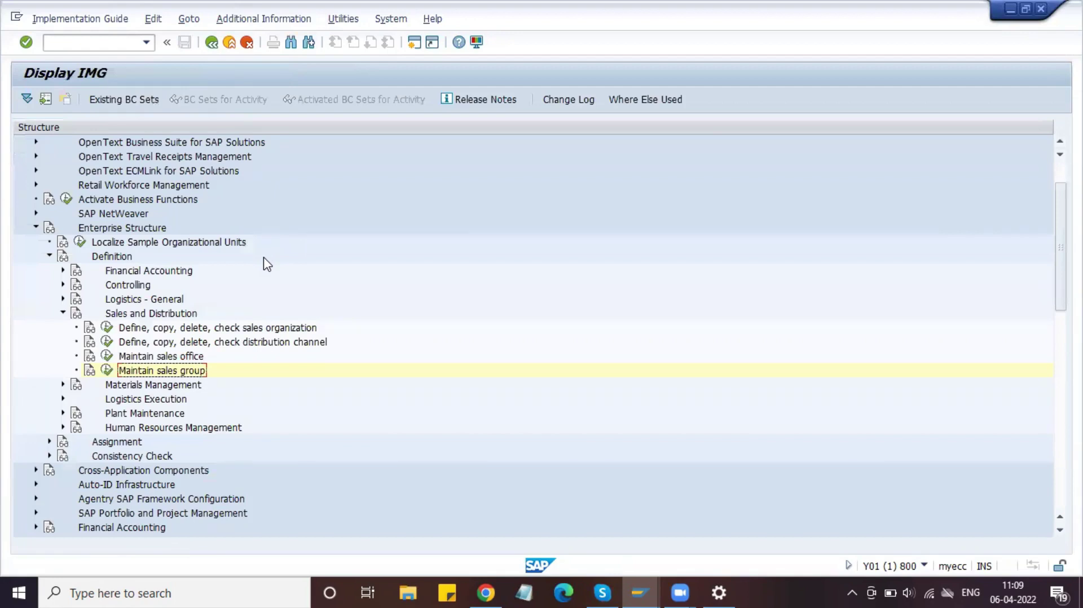
Collapse Definition, expand Sales and Distribution under Assignment, and execute "Assign sales organization to company code"
{"action": "left_click", "coordinate": [50, 258]}
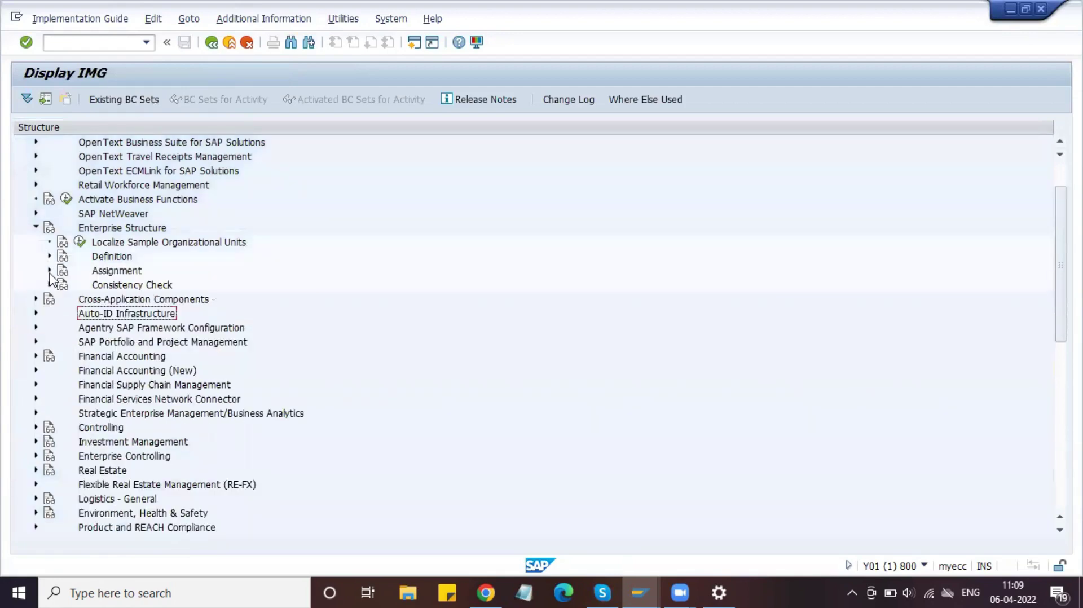
{"action": "left_click", "coordinate": [50, 271]}
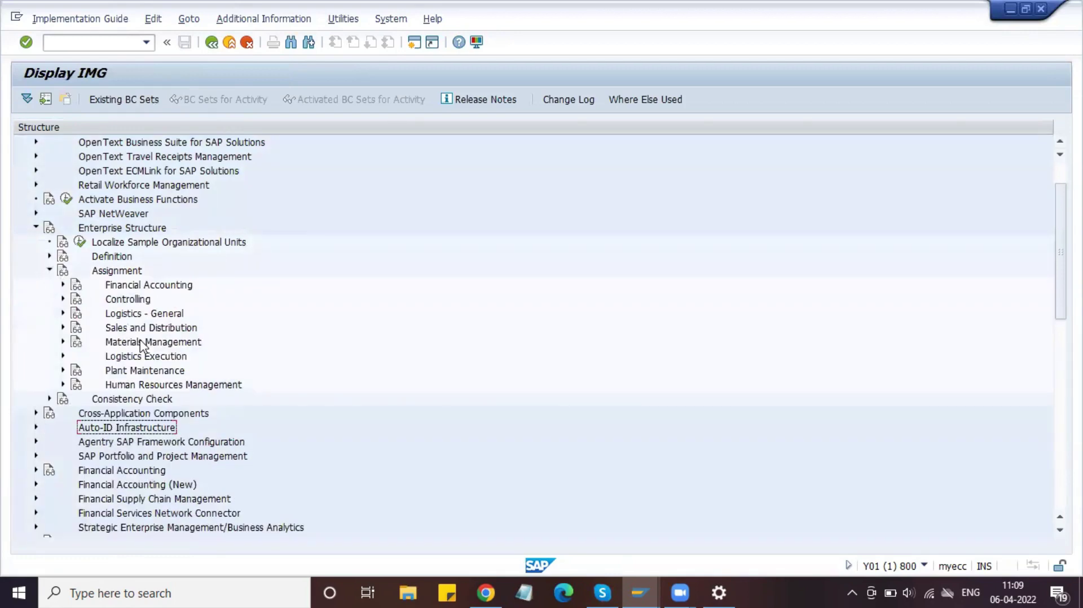
{"action": "double_click", "coordinate": [117, 330]}
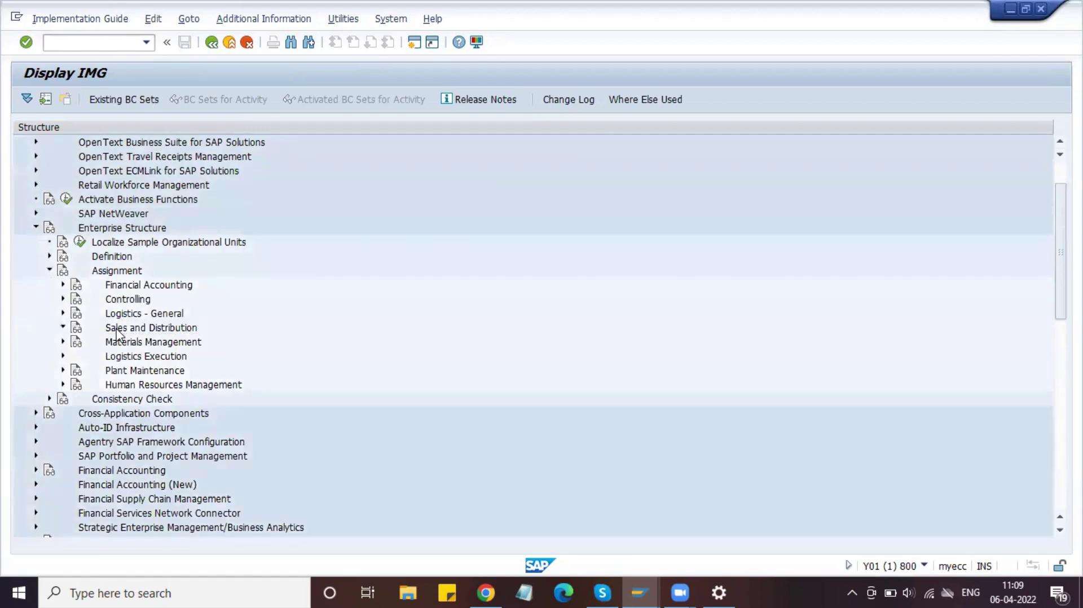
{"action": "left_click", "coordinate": [122, 342]}
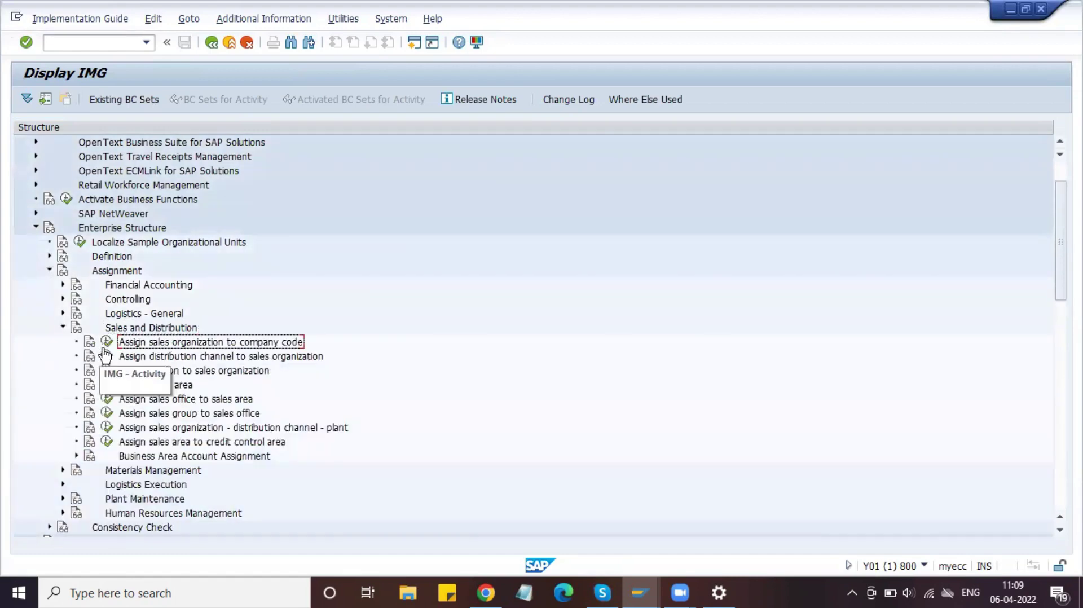
{"action": "left_click", "coordinate": [106, 342]}
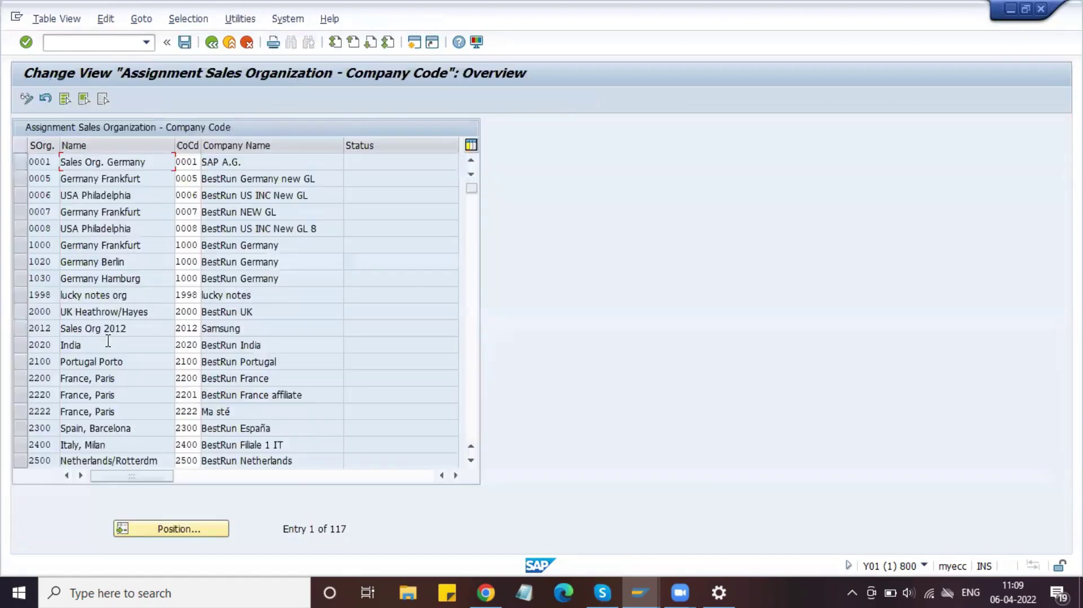
Position the company code assignments at sales organization DLSO, check its assigned company, and return to the implementation guide
{"action": "left_click", "coordinate": [176, 530]}
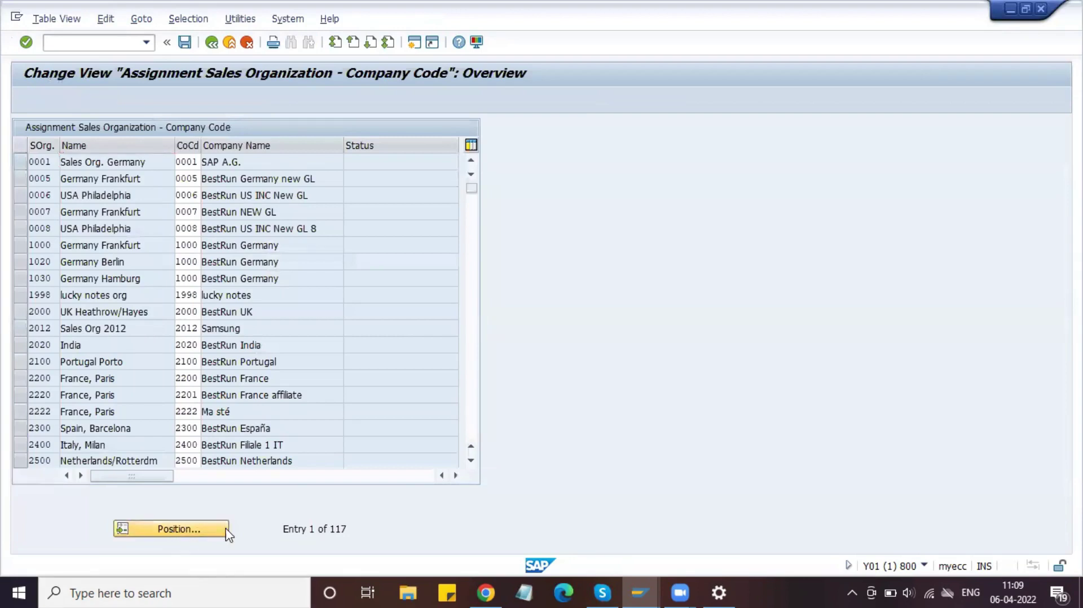
{"action": "type", "text": "dlso"}
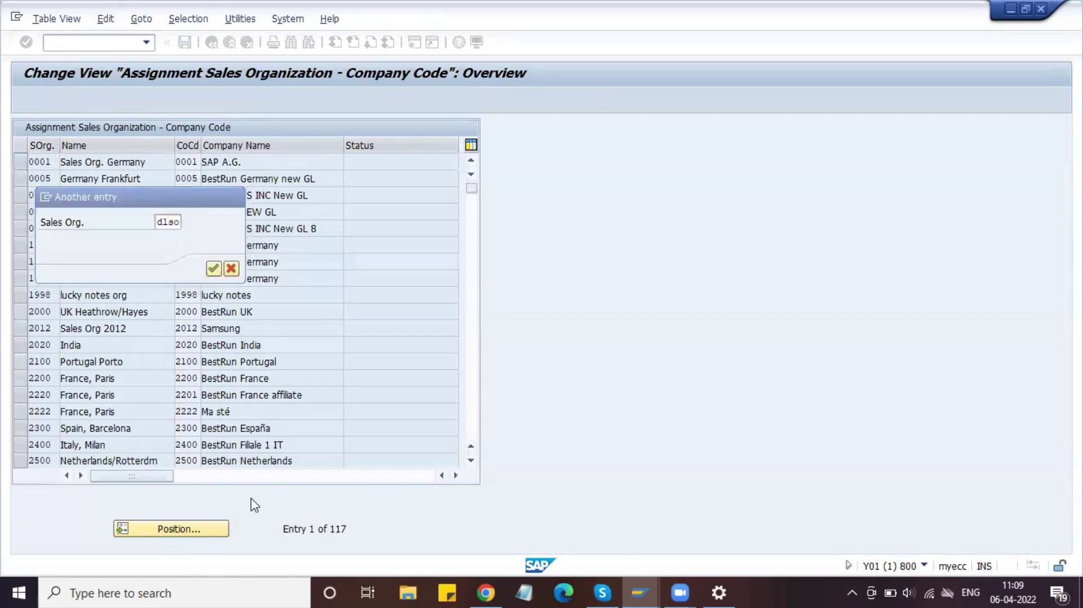
{"action": "key", "text": "Return"}
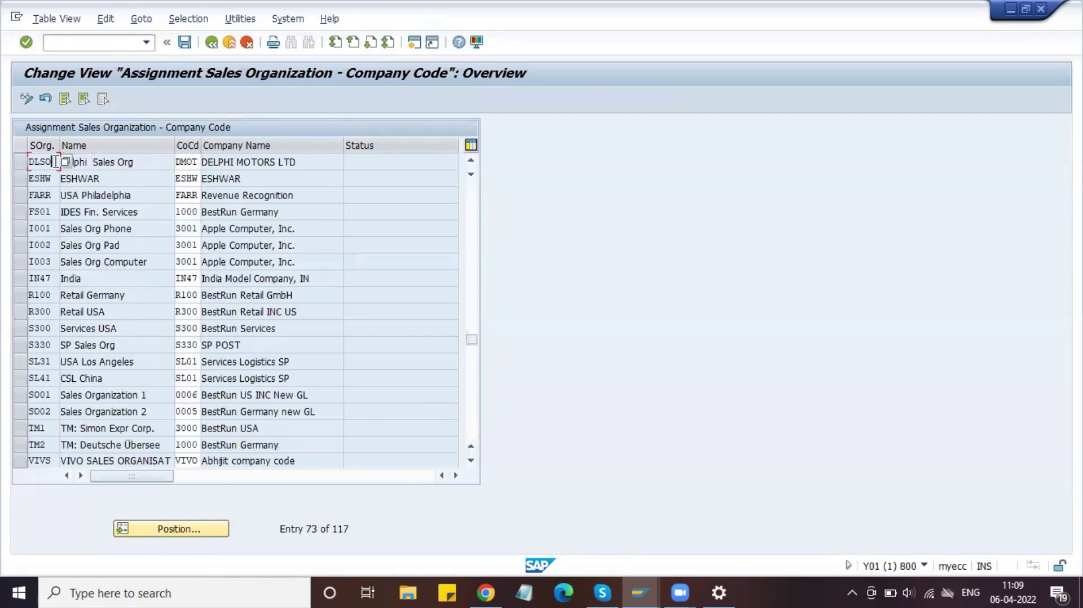
{"action": "left_click", "coordinate": [208, 163]}
{"action": "left_click_drag", "start_coordinate": [296, 163], "coordinate": [203, 163]}
{"action": "key", "text": "shift+Tab"}
{"action": "left_click", "coordinate": [210, 43]}
Execute "Assign distribution channel to sales organization" and position the list at sales organization DLSO
{"action": "left_click", "coordinate": [179, 357]}
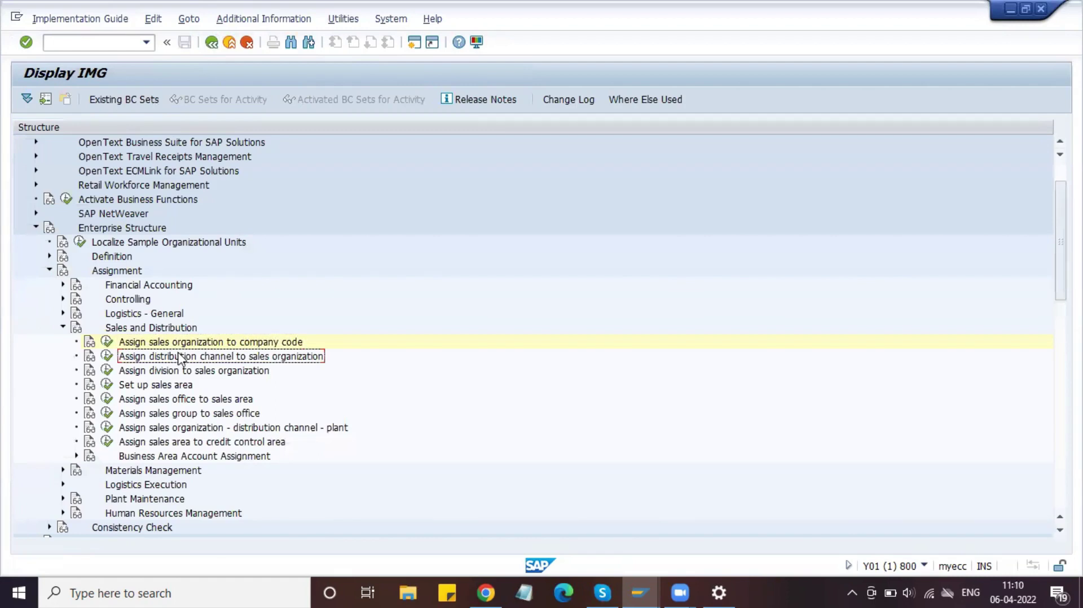
{"action": "left_click", "coordinate": [107, 358]}
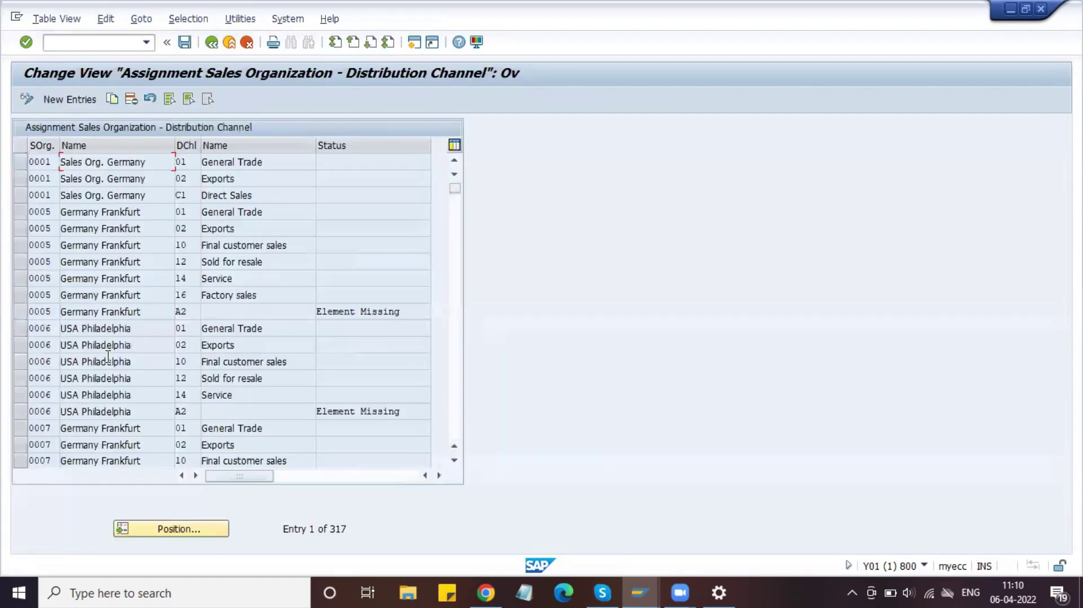
{"action": "left_click", "coordinate": [175, 530]}
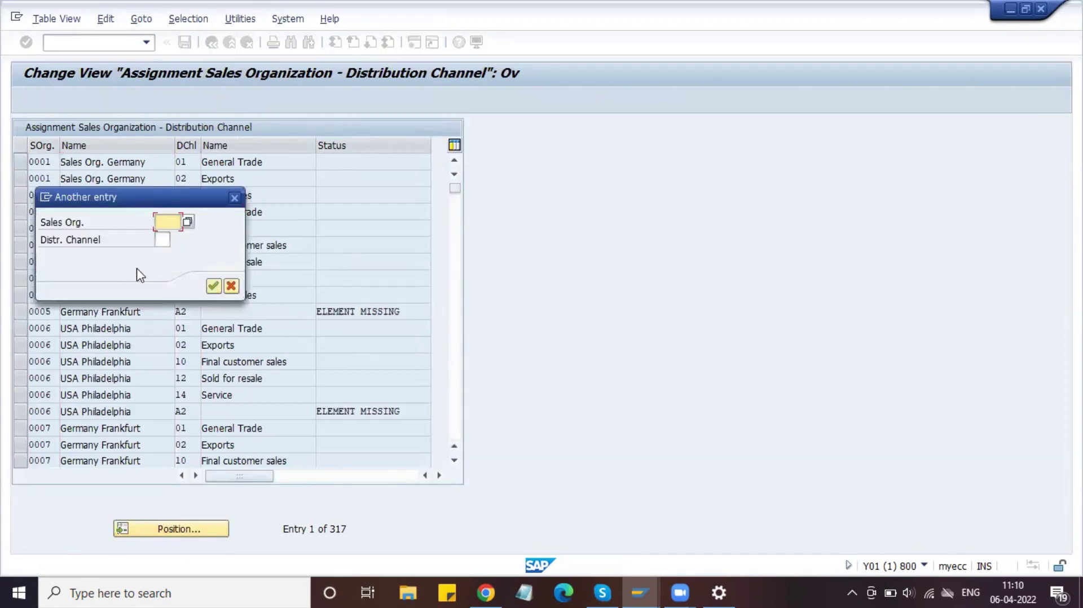
{"action": "type", "text": "d1"}
{"action": "type", "text": "so"}
{"action": "key", "text": "Return"}
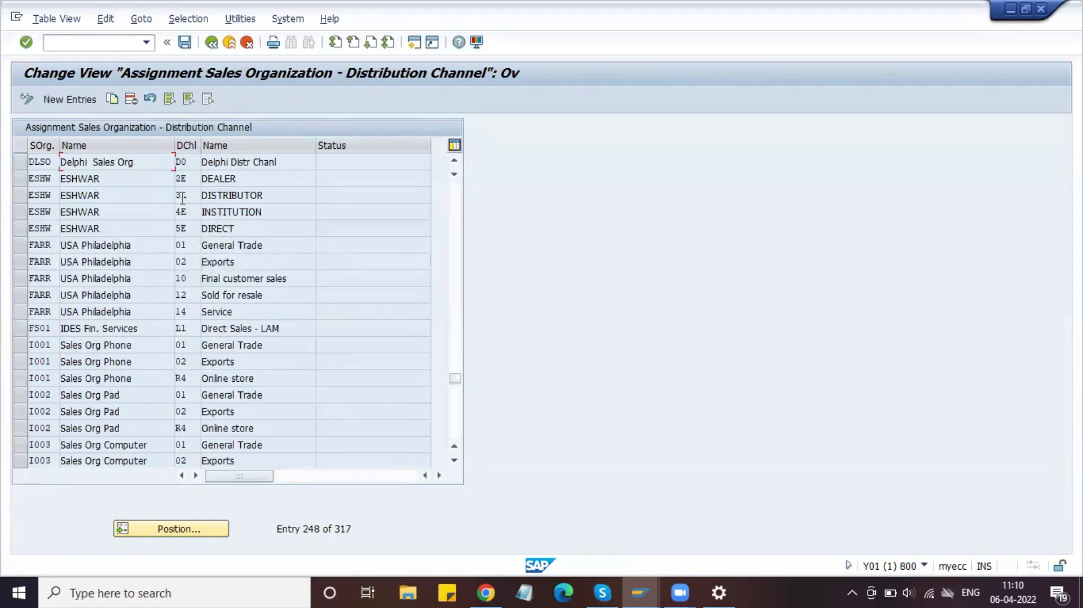
Check the distribution channel assigned to sales organization DLSO and return to the implementation guide
{"action": "left_click", "coordinate": [194, 163]}
{"action": "left_click", "coordinate": [284, 162]}
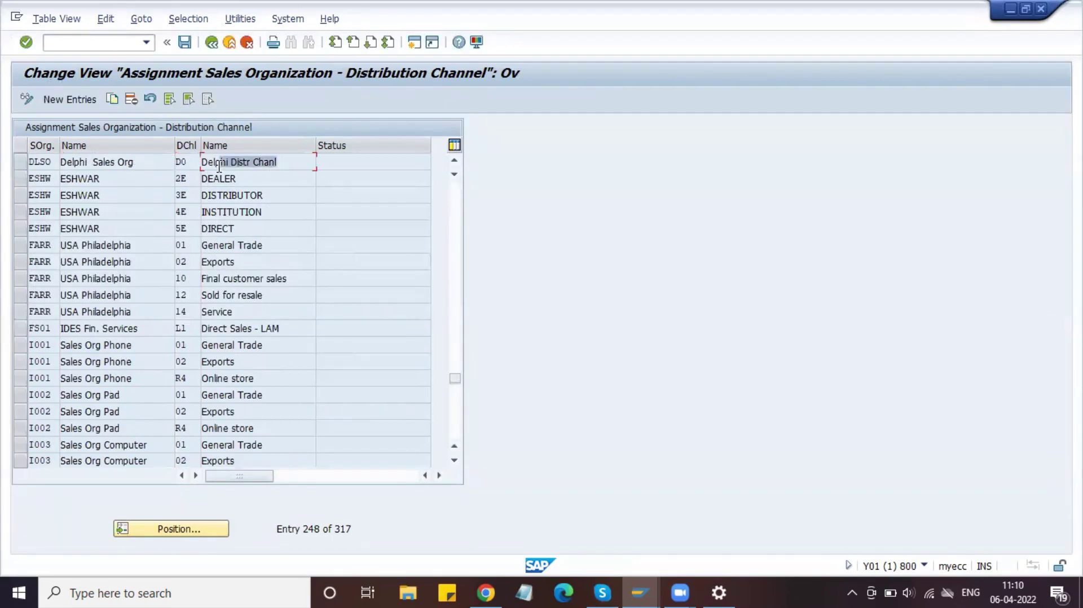
{"action": "left_click_drag", "start_coordinate": [54, 162], "coordinate": [12, 151]}
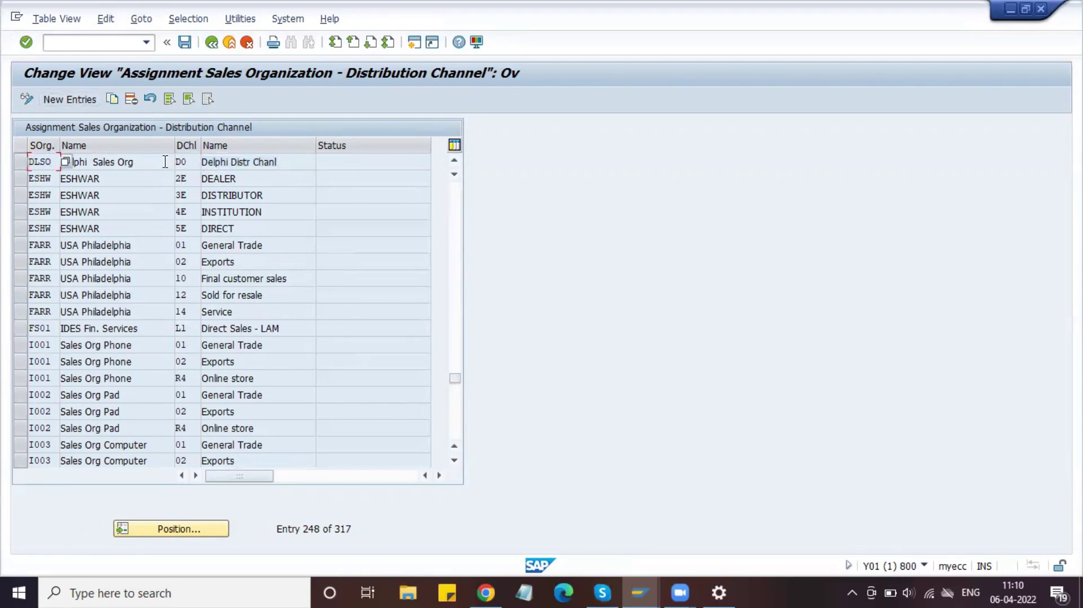
{"action": "left_click", "coordinate": [211, 44]}
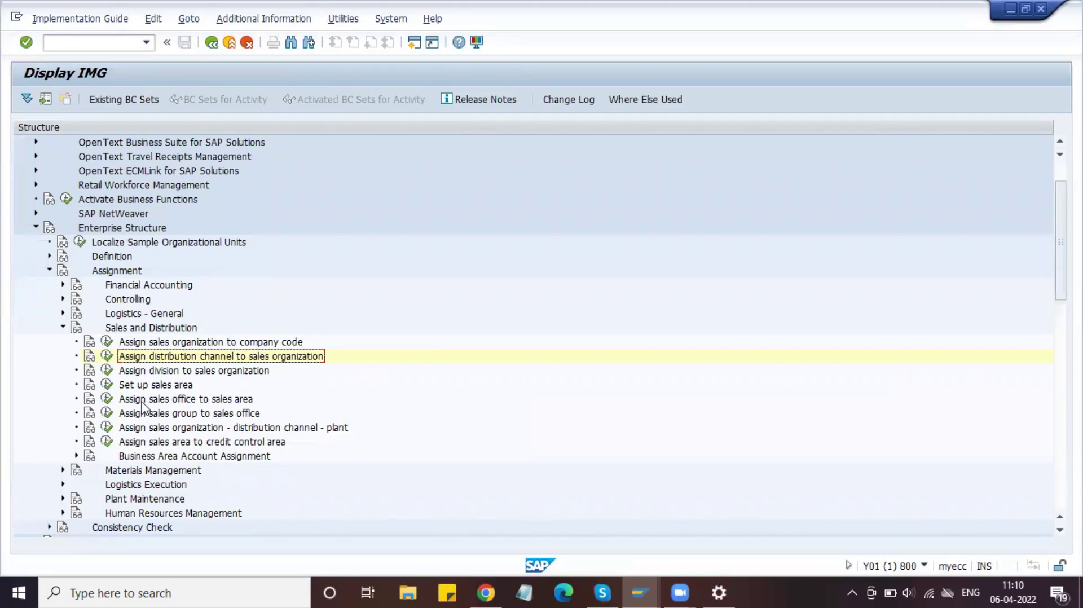
Execute "Assign division to sales organization" and position the list at sales organization DLSO, division D4
{"action": "scroll", "coordinate": [145, 403], "scroll_direction": "down", "scroll_amount": 3}
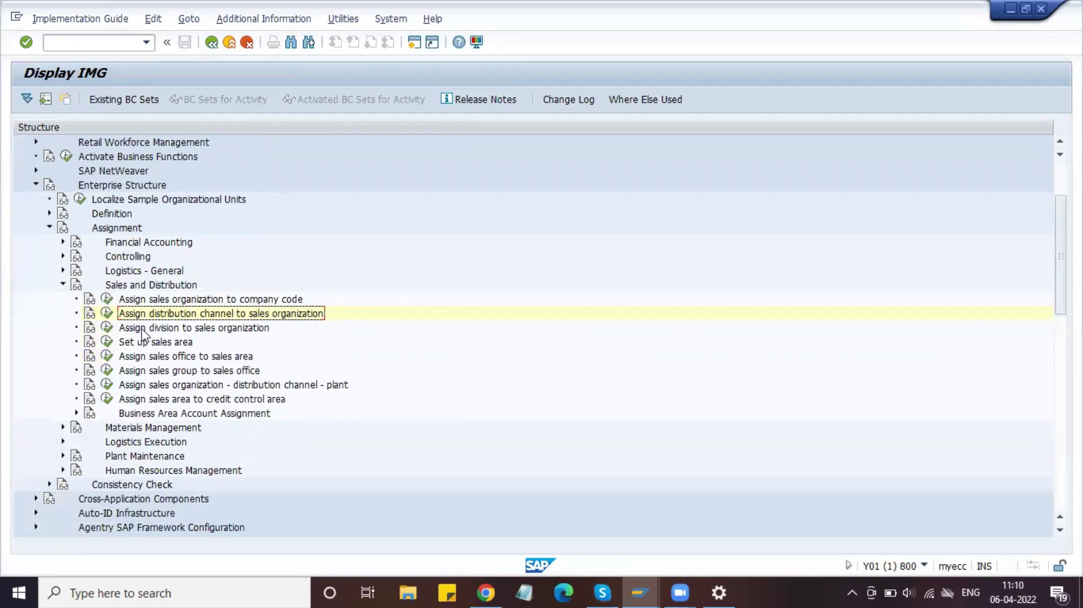
{"action": "left_click", "coordinate": [106, 330]}
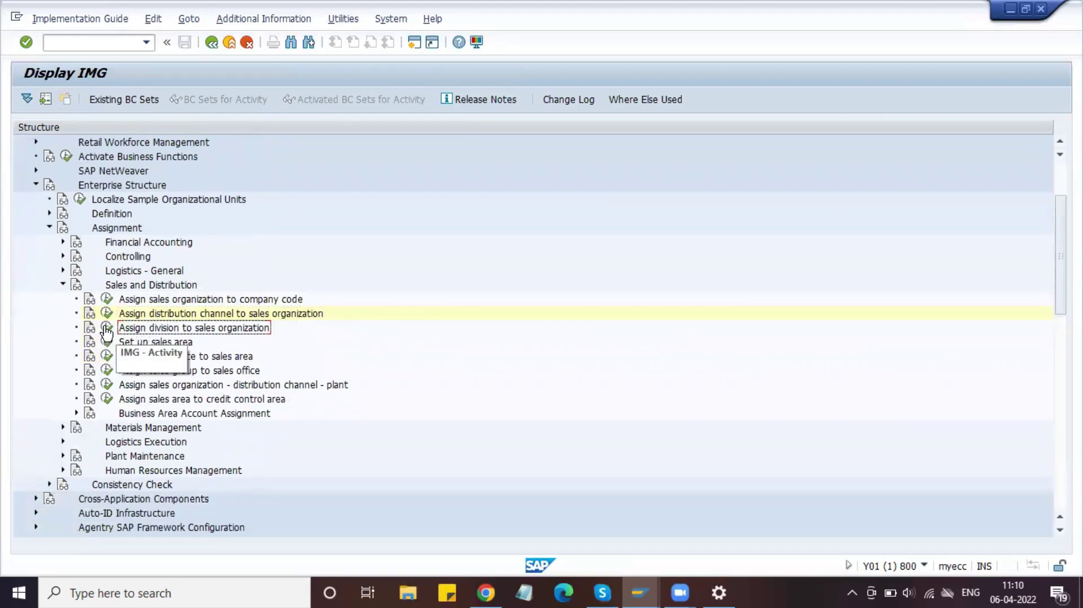
{"action": "left_click", "coordinate": [106, 330]}
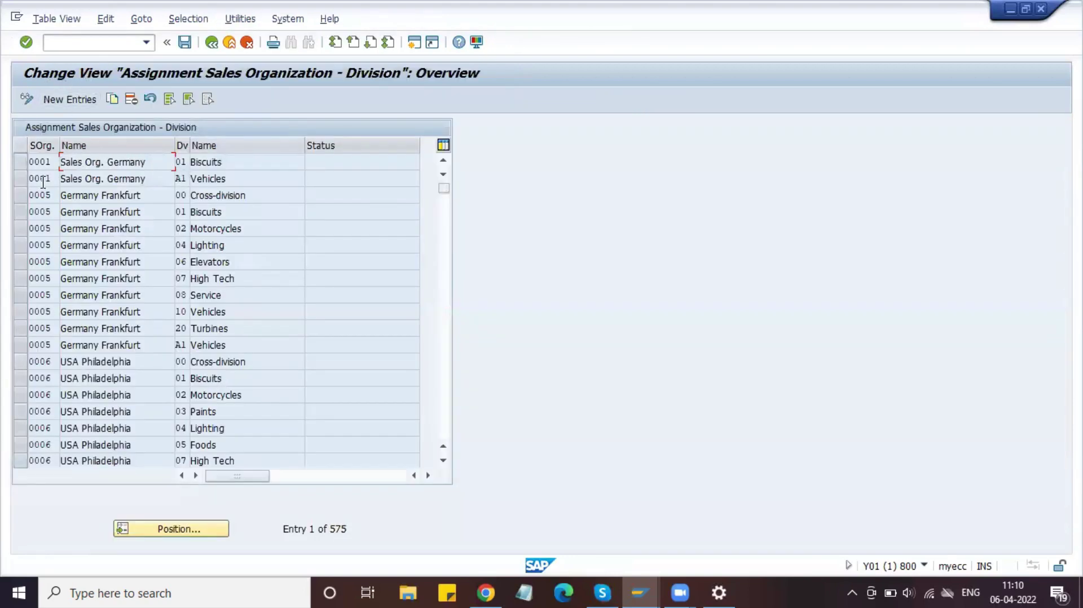
{"action": "left_click", "coordinate": [181, 528]}
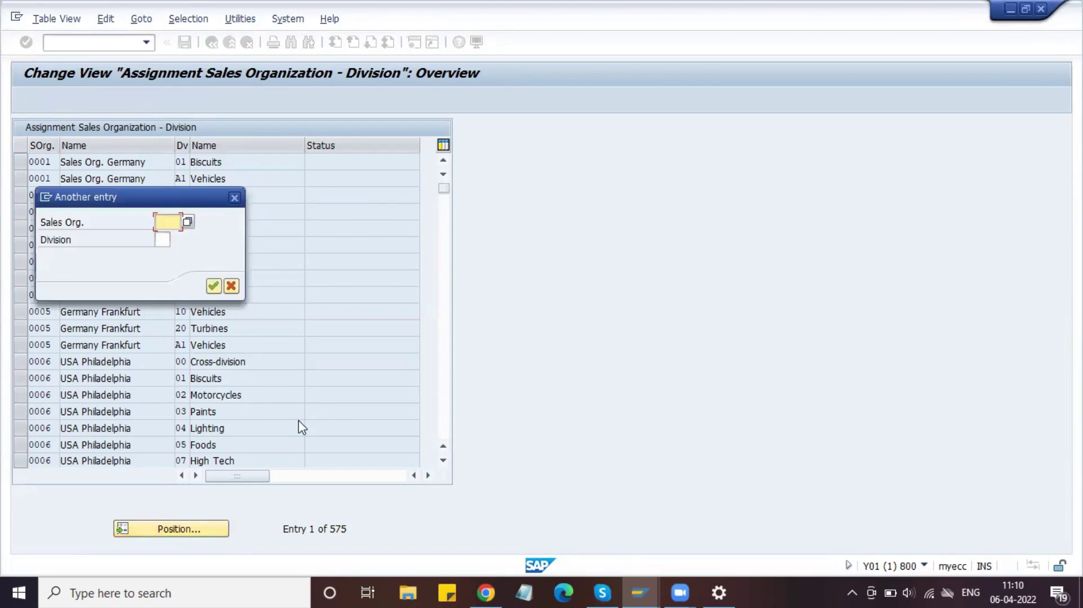
{"action": "type", "text": "dlso"}
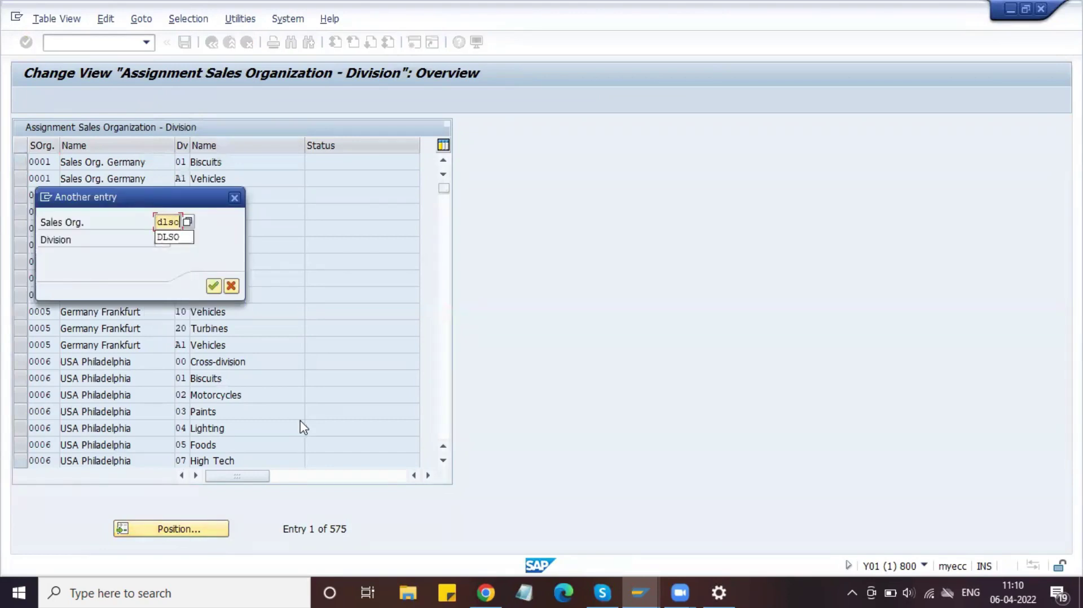
{"action": "key", "text": "Tab"}
{"action": "type", "text": "d4"}
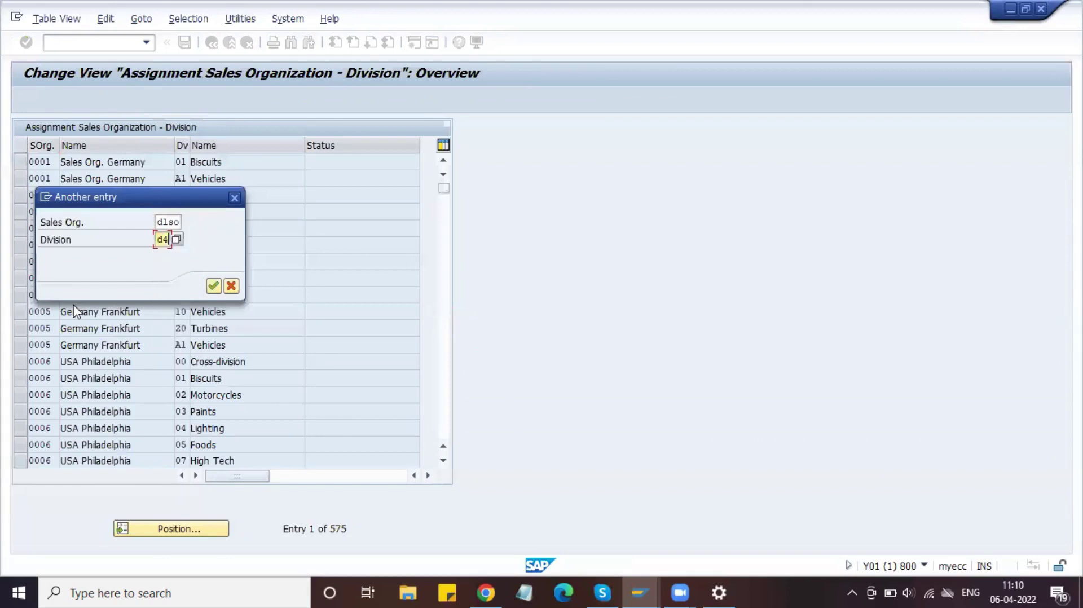
{"action": "key", "text": "Return"}
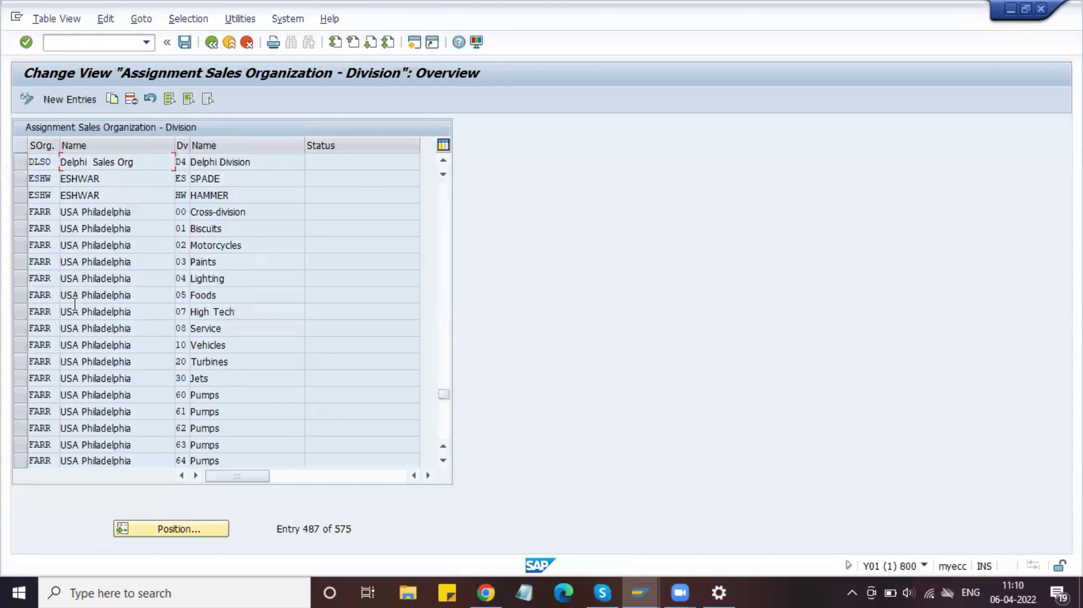
Check the division assigned to sales organization DLSO and return to the implementation guide
{"action": "left_click_drag", "start_coordinate": [258, 164], "coordinate": [140, 164]}
{"action": "left_click", "coordinate": [138, 163]}
{"action": "left_click", "coordinate": [35, 162]}
{"action": "left_click", "coordinate": [192, 162]}
{"action": "left_click", "coordinate": [212, 43]}
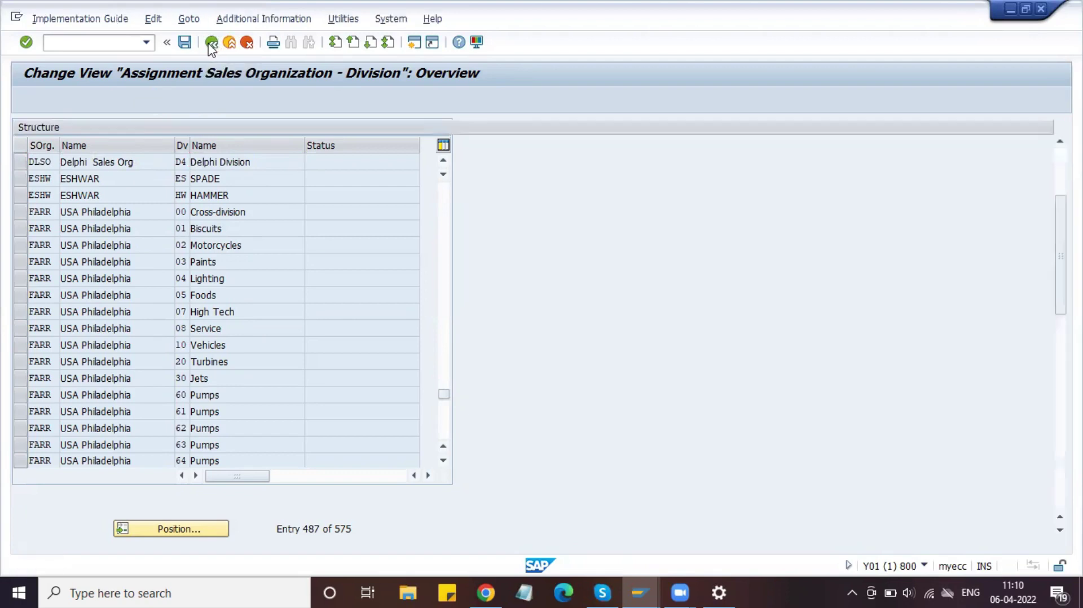
Execute "Set up sales area" and examine how sales organizations, distribution channels and divisions are combined
{"action": "left_click", "coordinate": [139, 345]}
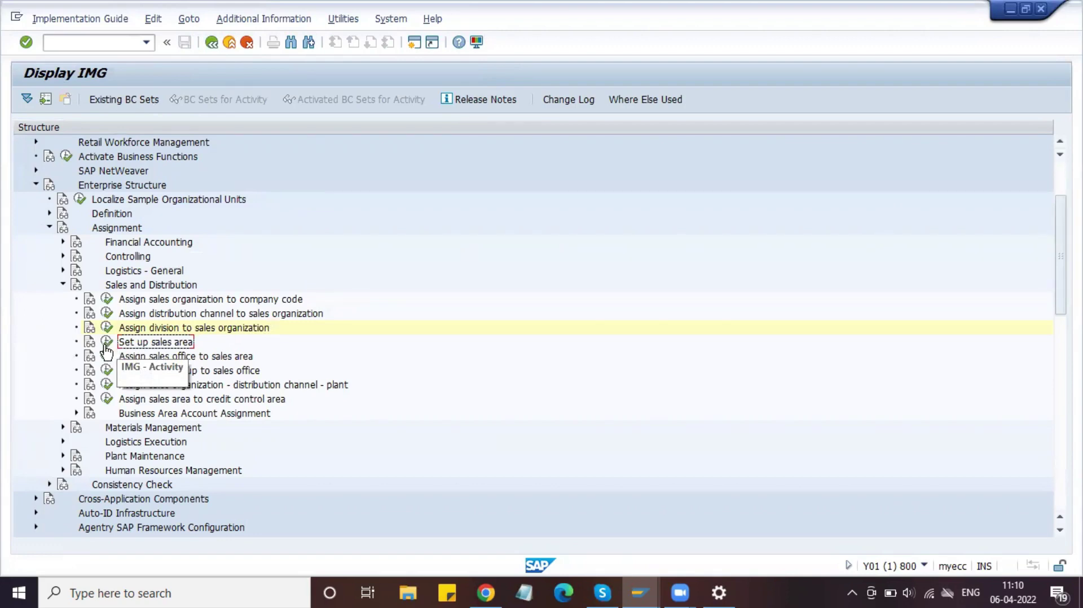
{"action": "left_click", "coordinate": [107, 343]}
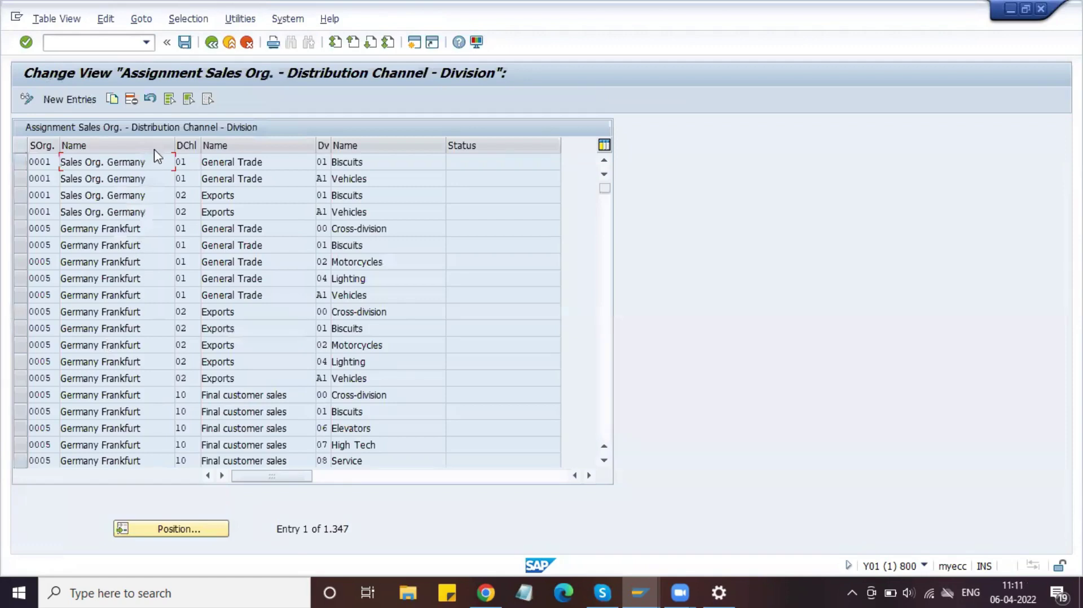
{"action": "left_click", "coordinate": [32, 179]}
{"action": "left_click", "coordinate": [328, 162]}
Position the sales area list at sales organization DLSO, check its channel and division, and return to the implementation guide
{"action": "left_click", "coordinate": [180, 529]}
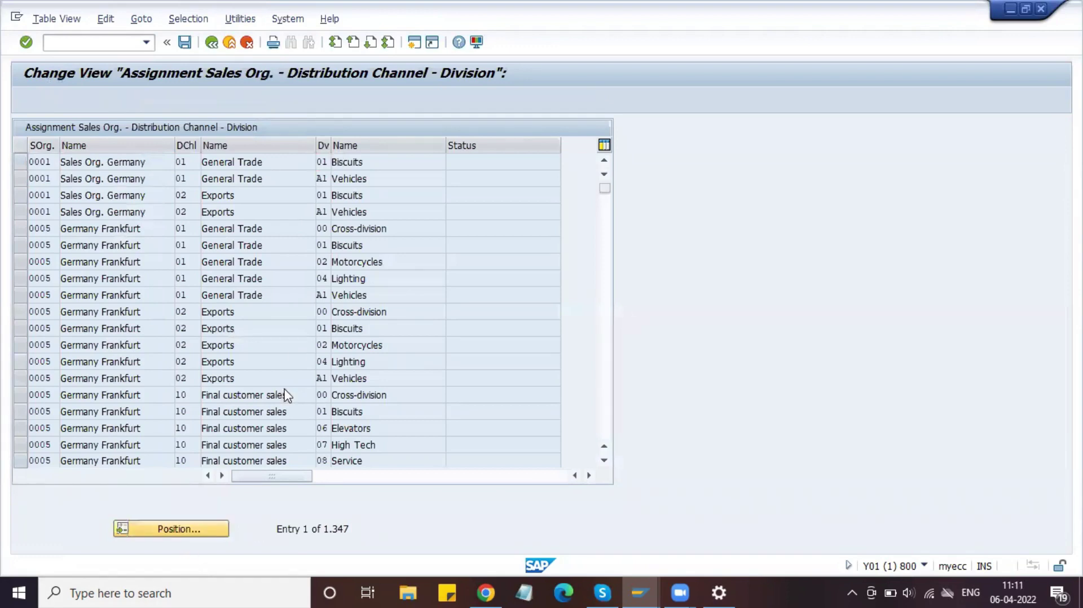
{"action": "type", "text": "dl"}
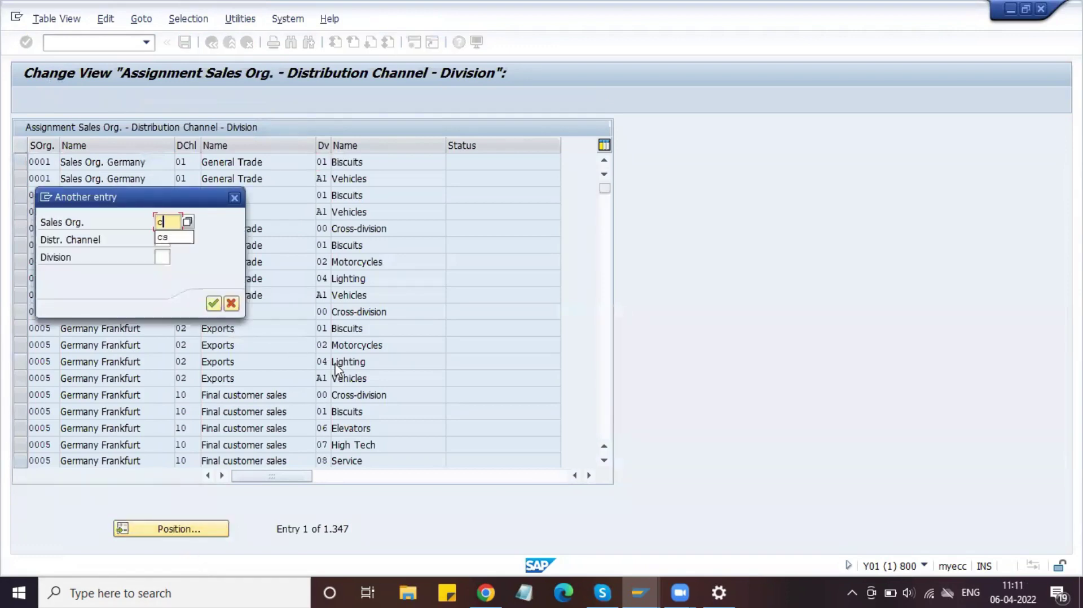
{"action": "type", "text": "so"}
{"action": "key", "text": "Return"}
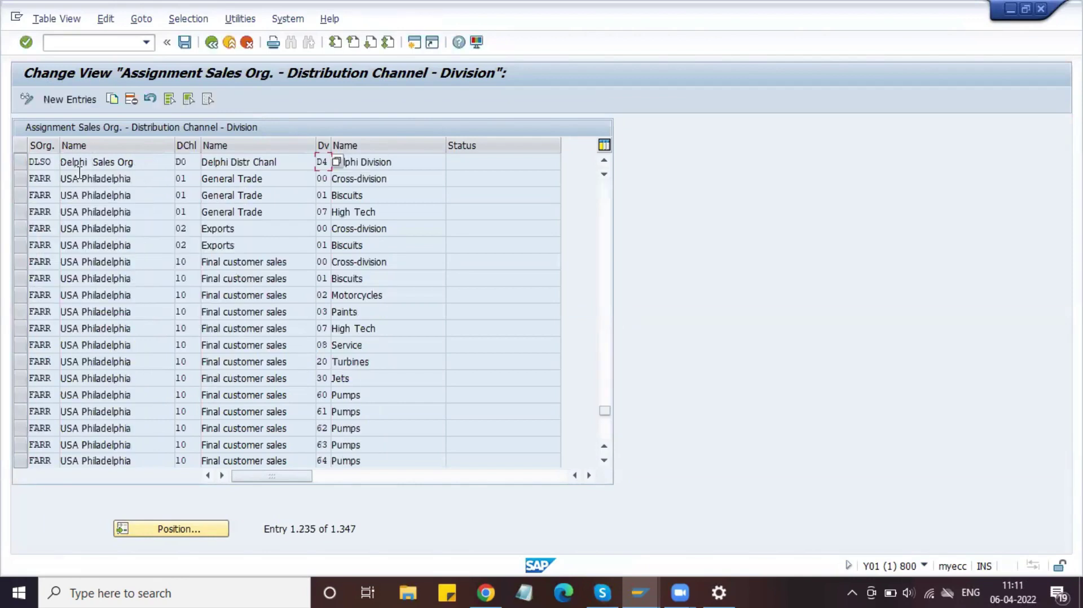
{"action": "key", "text": "Tab"}
{"action": "left_click", "coordinate": [212, 43]}
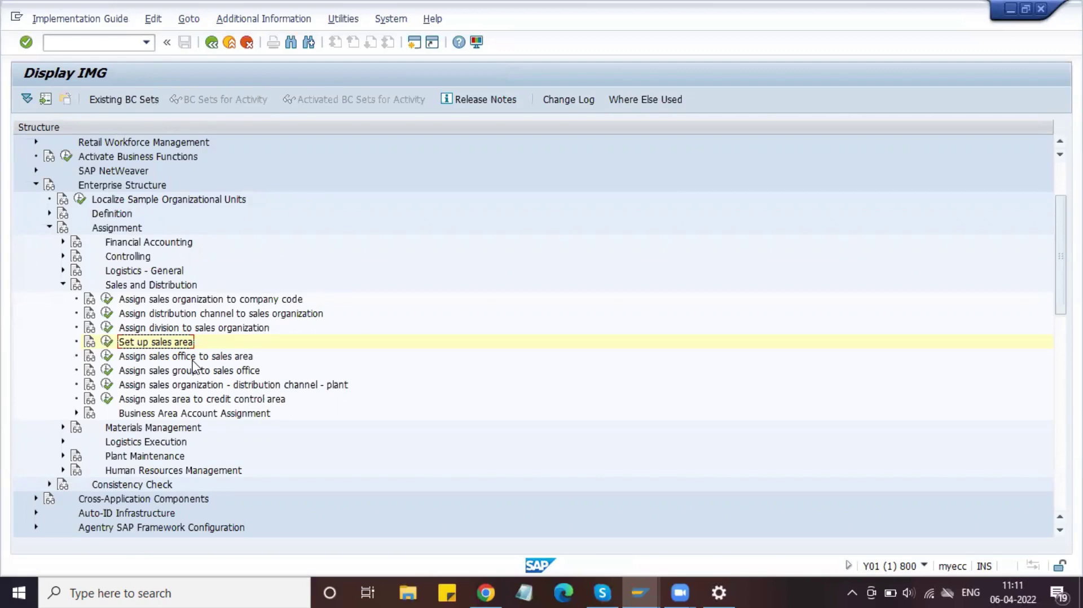
Execute "Assign sales organization - distribution channel - plant" and position the list at sales organization DLSO
{"action": "left_click", "coordinate": [152, 386]}
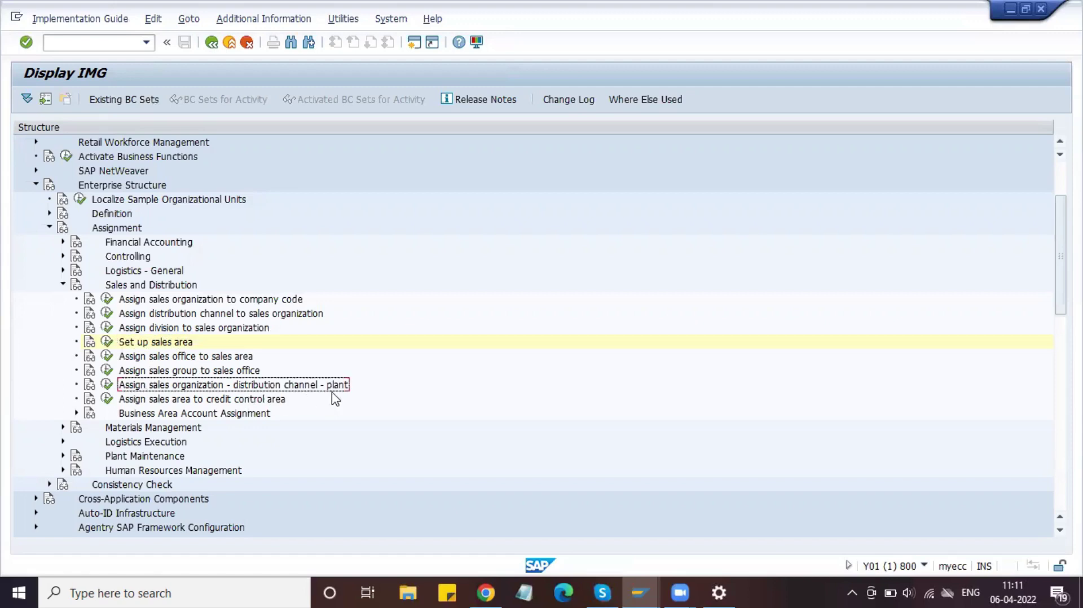
{"action": "left_click", "coordinate": [106, 386]}
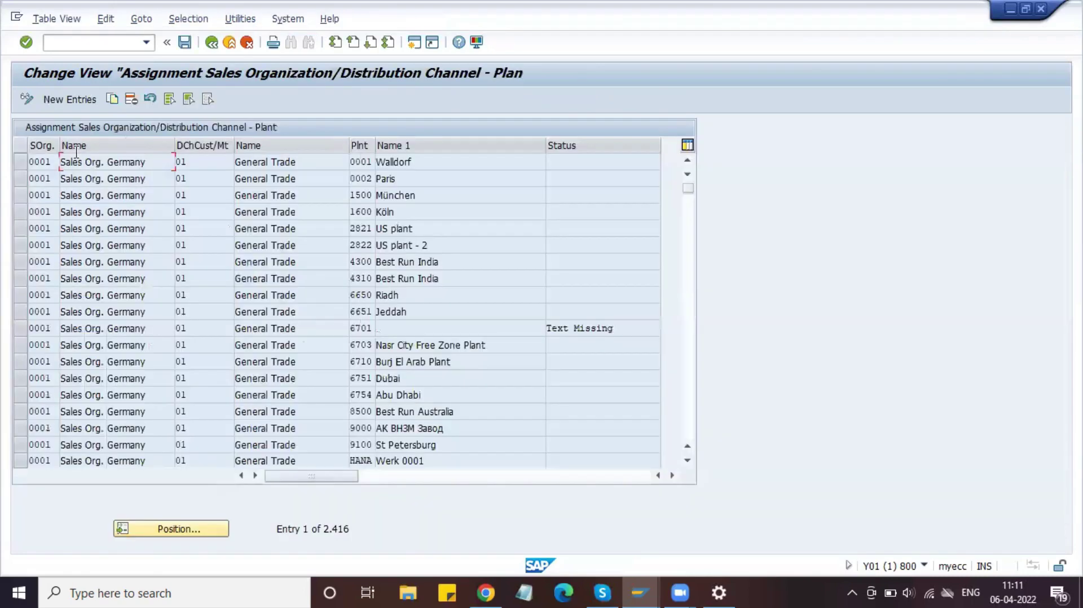
{"action": "left_click", "coordinate": [146, 530]}
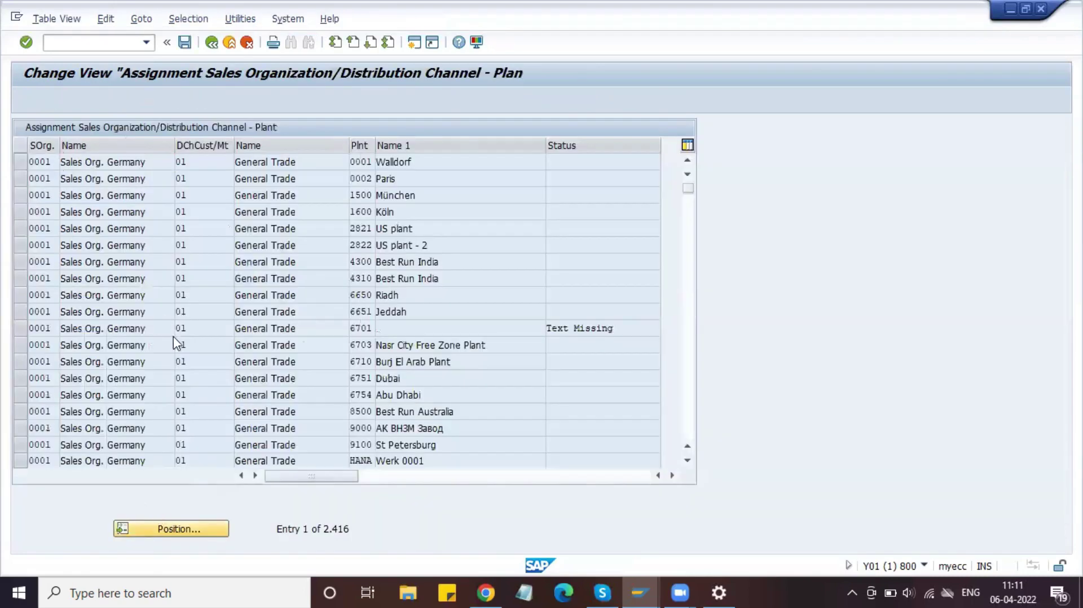
{"action": "type", "text": "dlso"}
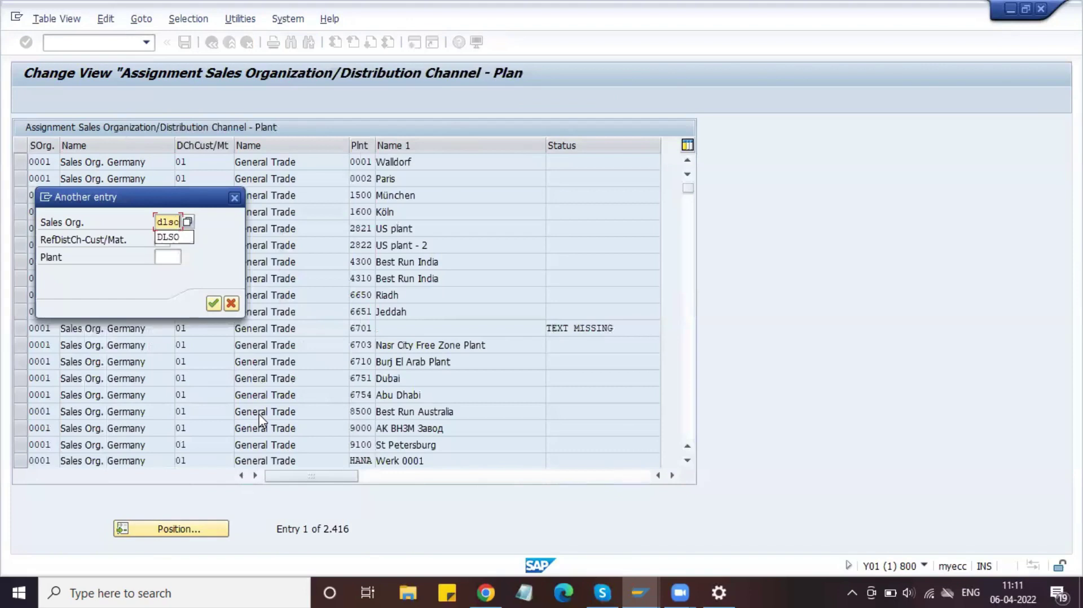
{"action": "key", "text": "Return"}
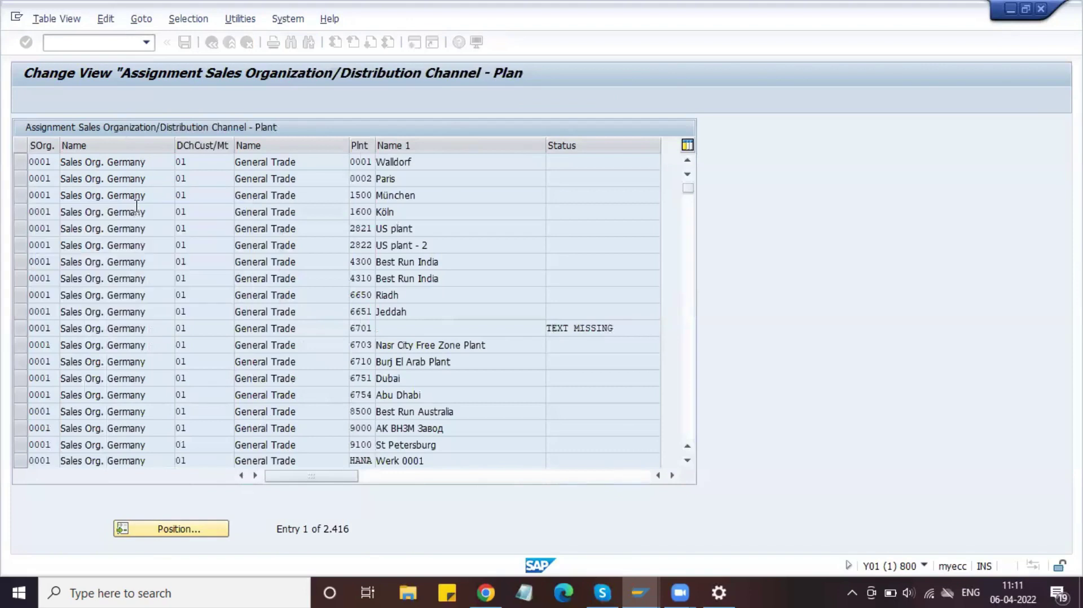
Check the plants assigned to sales organization DLSO and its distribution channel, and return to the implementation guide
{"action": "left_click", "coordinate": [203, 163]}
{"action": "left_click", "coordinate": [365, 165]}
{"action": "left_click", "coordinate": [113, 180]}
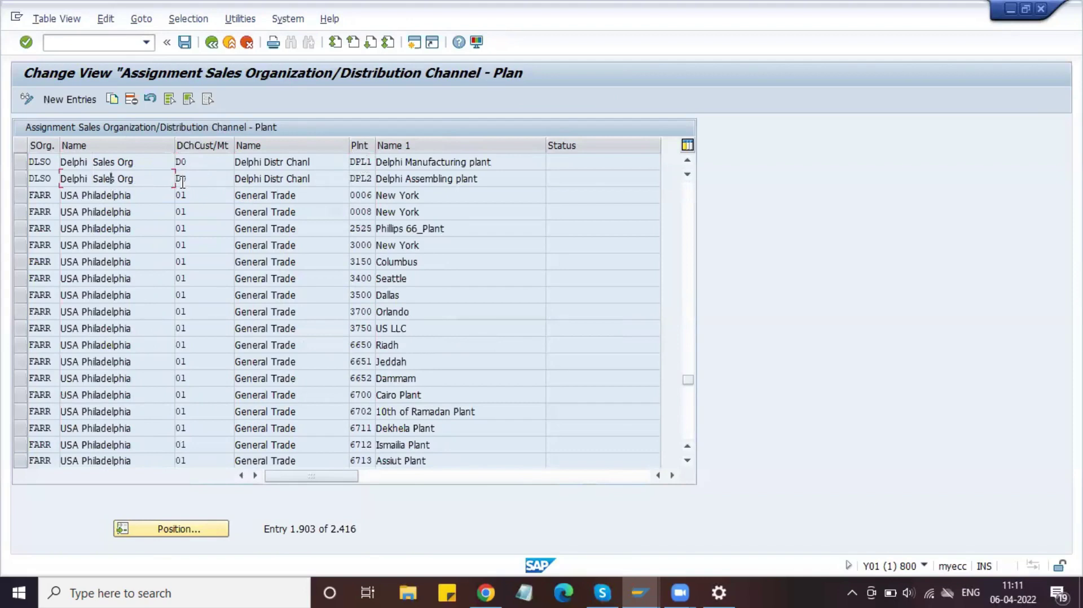
{"action": "left_click", "coordinate": [191, 179]}
{"action": "left_click", "coordinate": [366, 179]}
{"action": "left_click", "coordinate": [212, 42]}
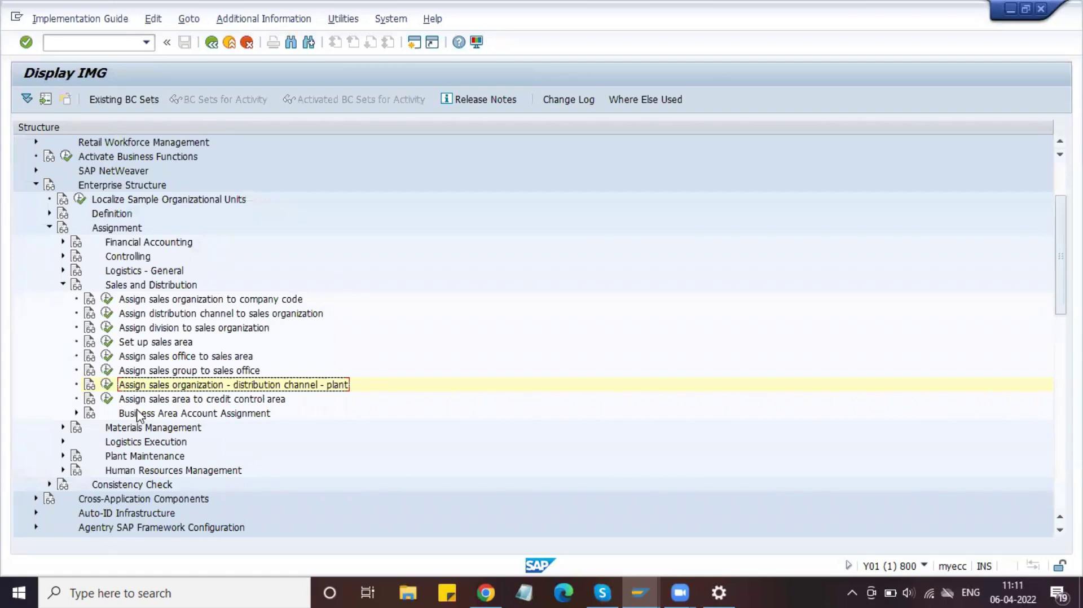
Execute "Assign sales office to sales area" and position the list at sales organization DLSO
{"action": "left_click", "coordinate": [151, 358]}
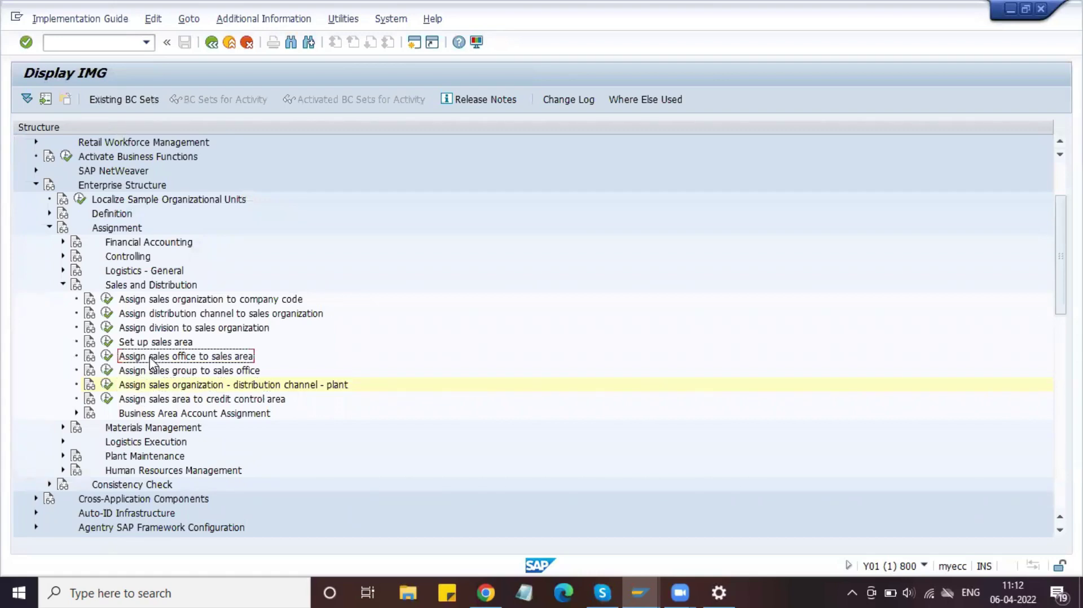
{"action": "left_click", "coordinate": [152, 373]}
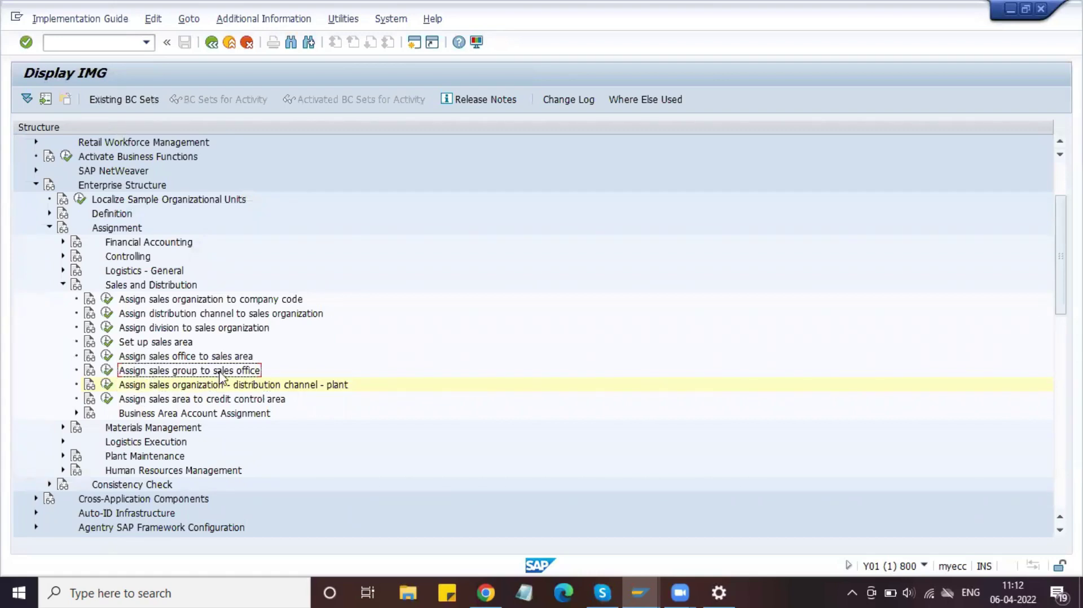
{"action": "left_click", "coordinate": [107, 357]}
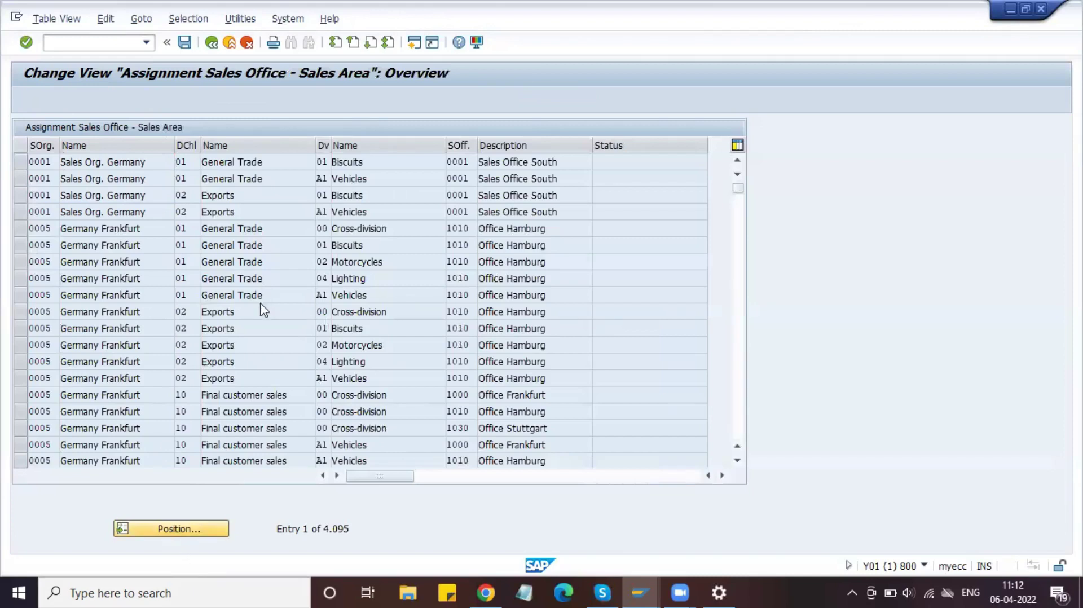
{"action": "type", "text": "dls"}
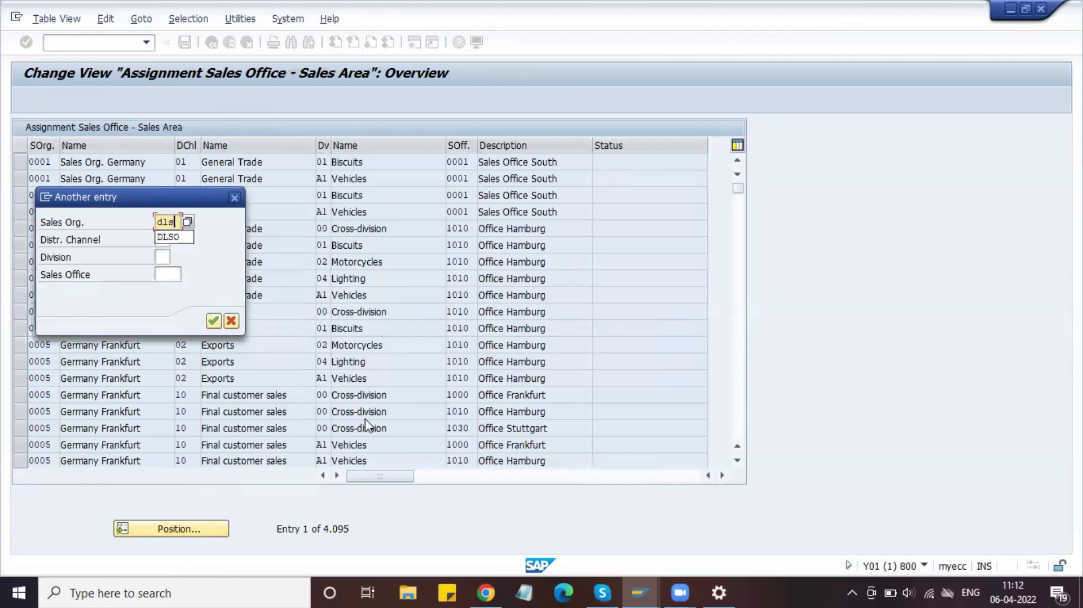
{"action": "type", "text": "o"}
{"action": "key", "text": "Return"}
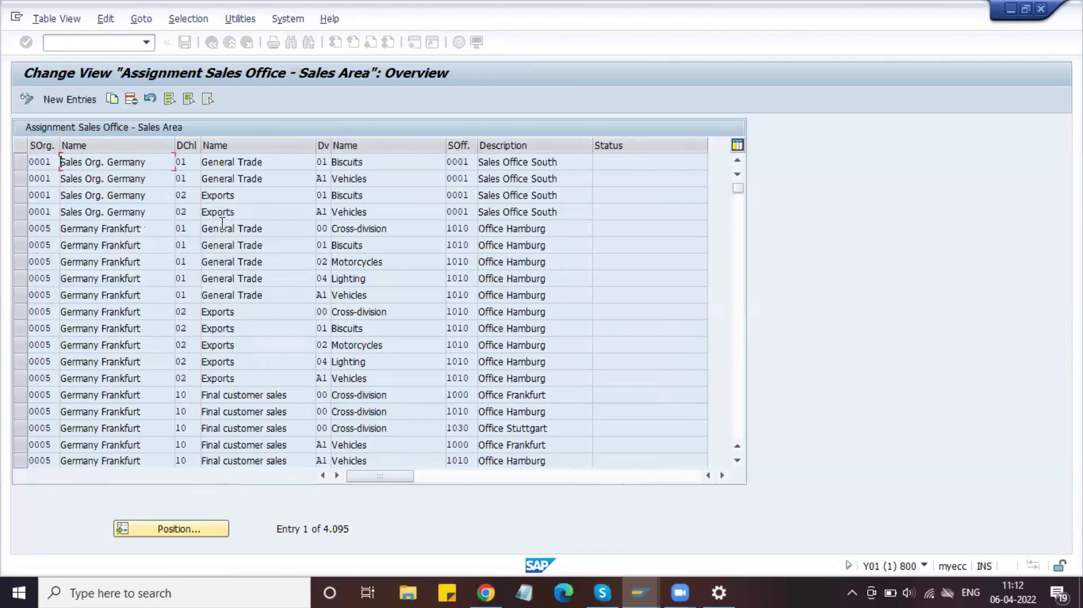
Check the sales office assigned to the DLSO sales area and return to the implementation guide
{"action": "left_click", "coordinate": [139, 161]}
{"action": "left_click", "coordinate": [388, 162]}
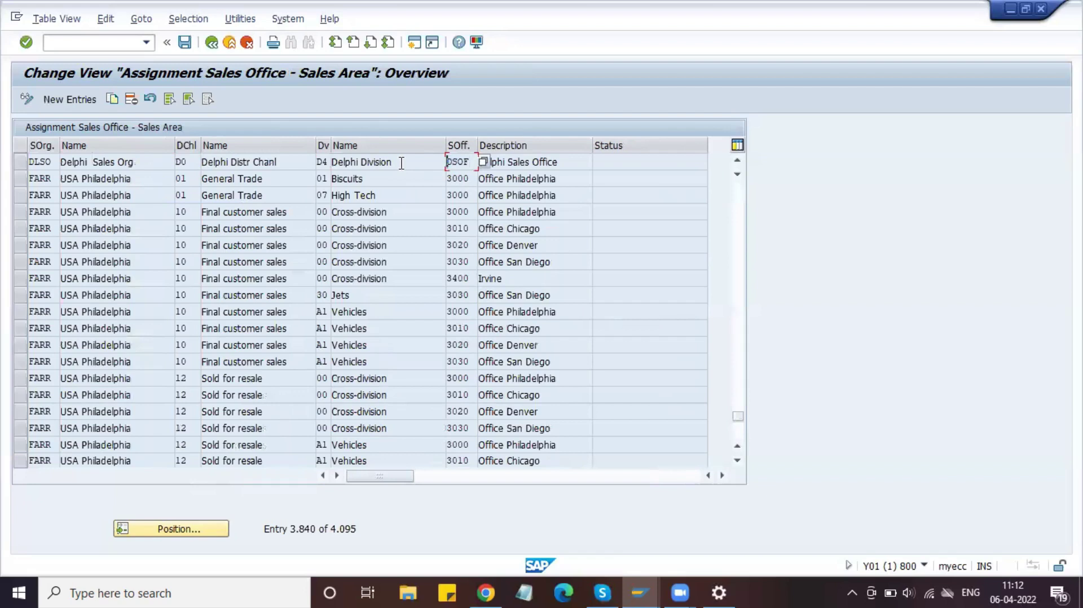
{"action": "left_click_drag", "start_coordinate": [401, 162], "coordinate": [153, 176]}
{"action": "left_click", "coordinate": [459, 164]}
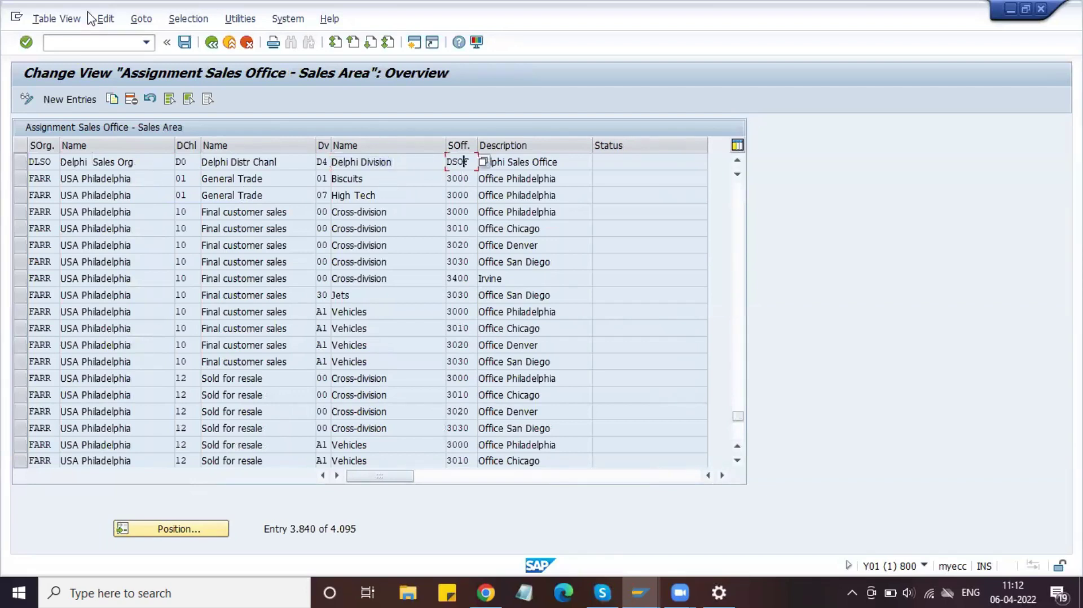
{"action": "left_click", "coordinate": [212, 44]}
Execute "Assign sales group to sales office" and position the list at sales office DSOF
{"action": "left_click", "coordinate": [135, 372]}
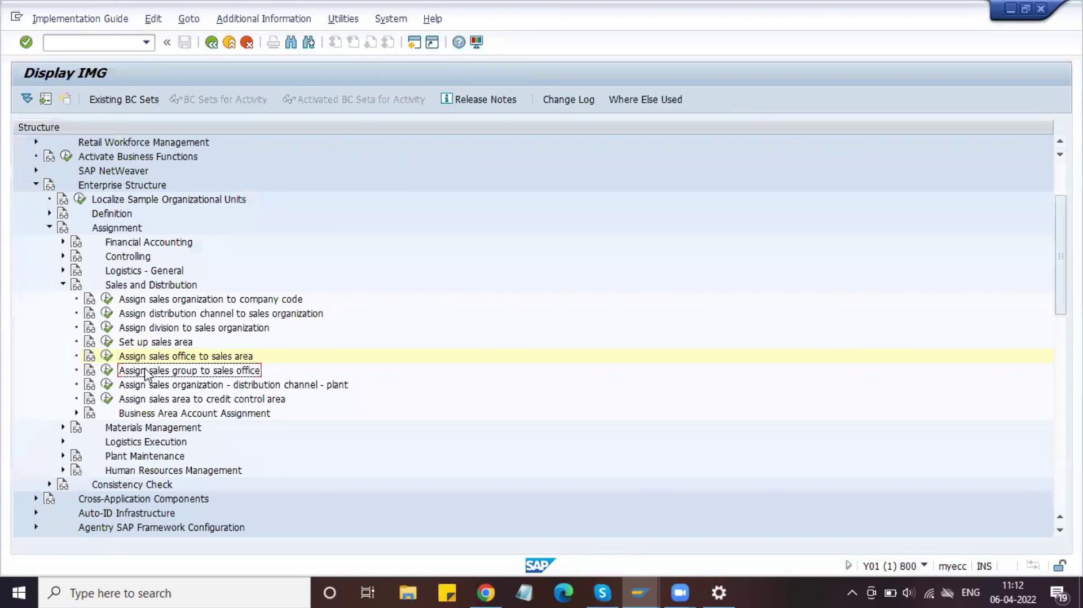
{"action": "left_click", "coordinate": [107, 371]}
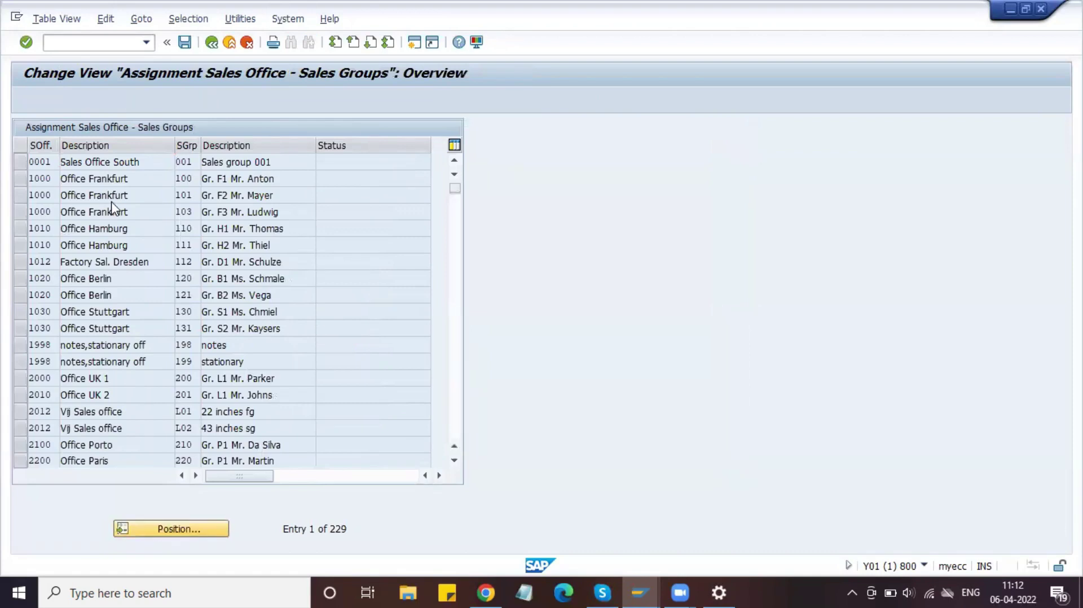
{"action": "left_click", "coordinate": [171, 528]}
{"action": "type", "text": "ds"}
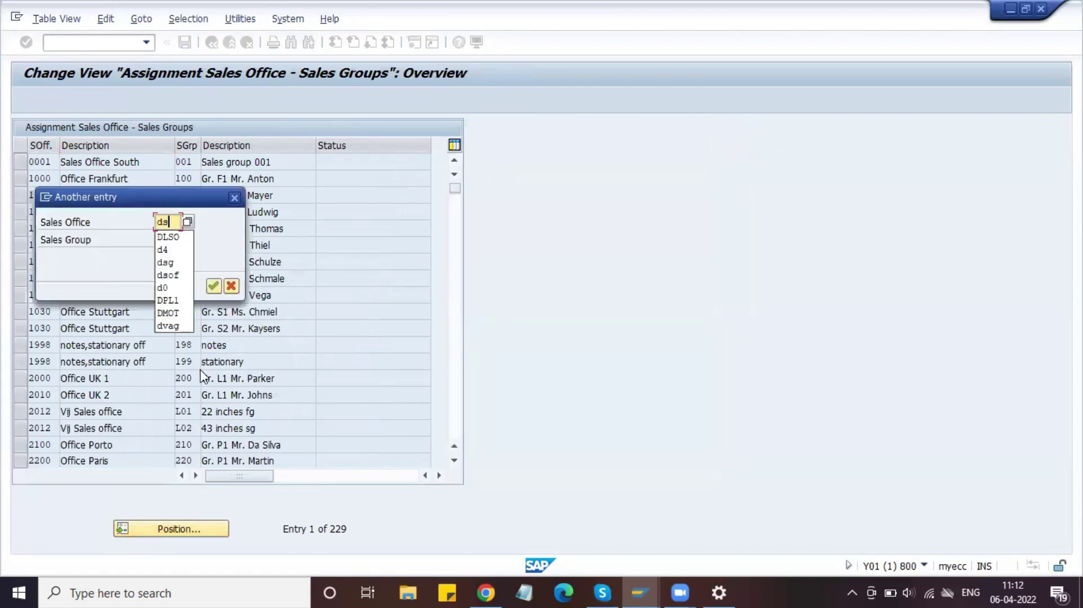
{"action": "type", "text": "of"}
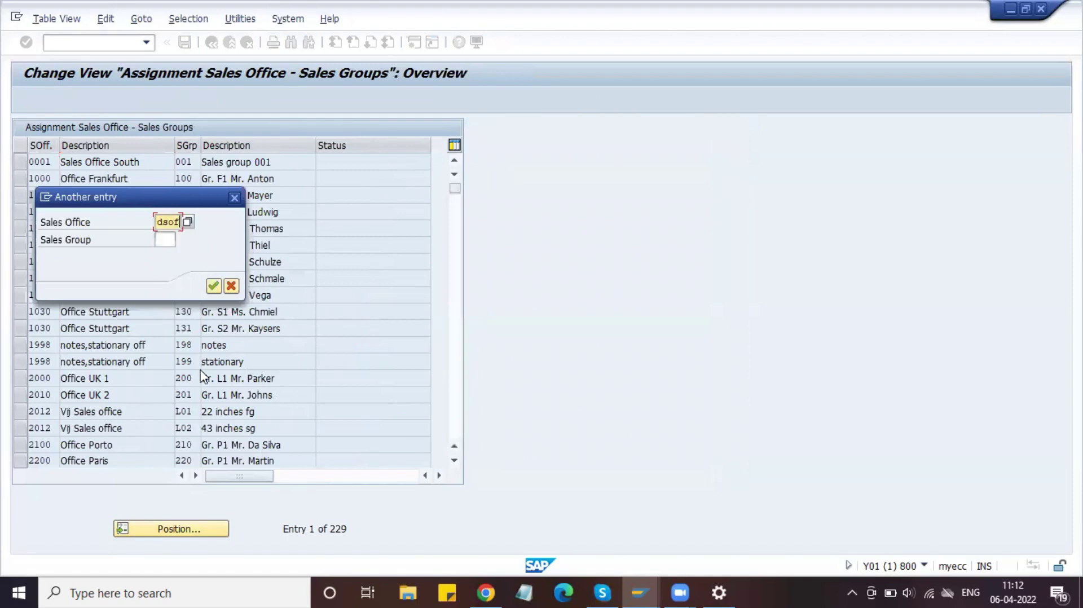
{"action": "key", "text": "Return"}
Check the sales group assigned to sales office DSOF and return to the sales and distribution assignment activities
{"action": "left_click_drag", "start_coordinate": [158, 161], "coordinate": [46, 165]}
{"action": "left_click", "coordinate": [177, 161]}
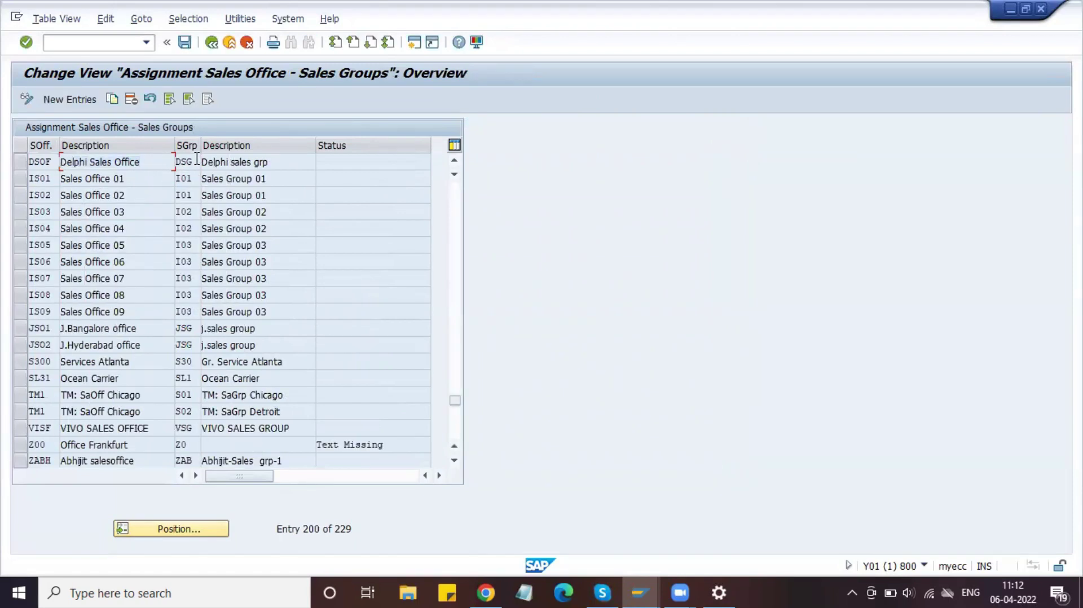
{"action": "left_click", "coordinate": [213, 44]}
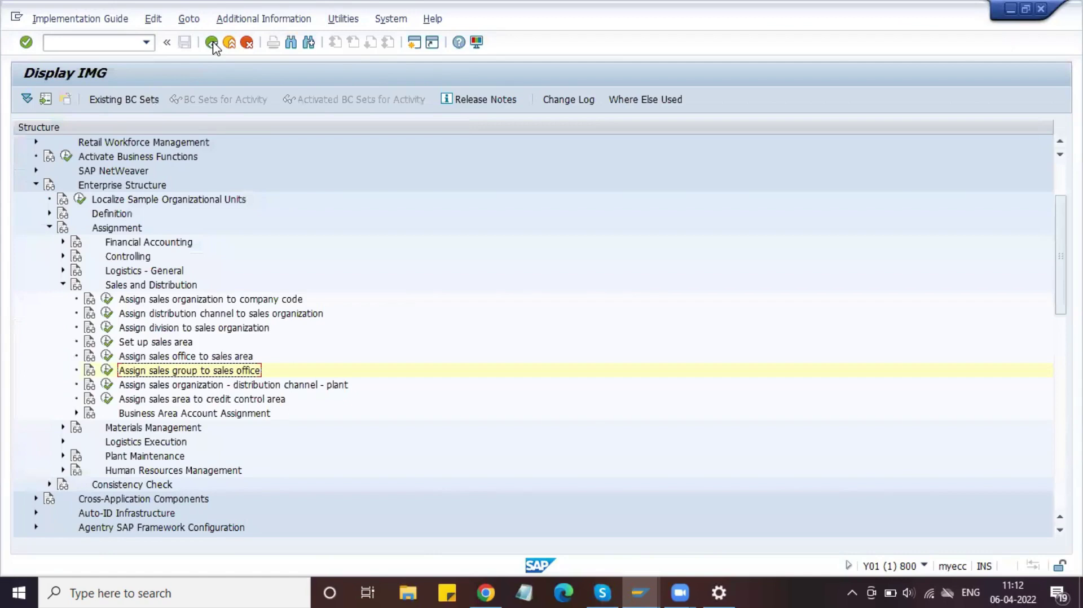
{"action": "left_click", "coordinate": [185, 388]}
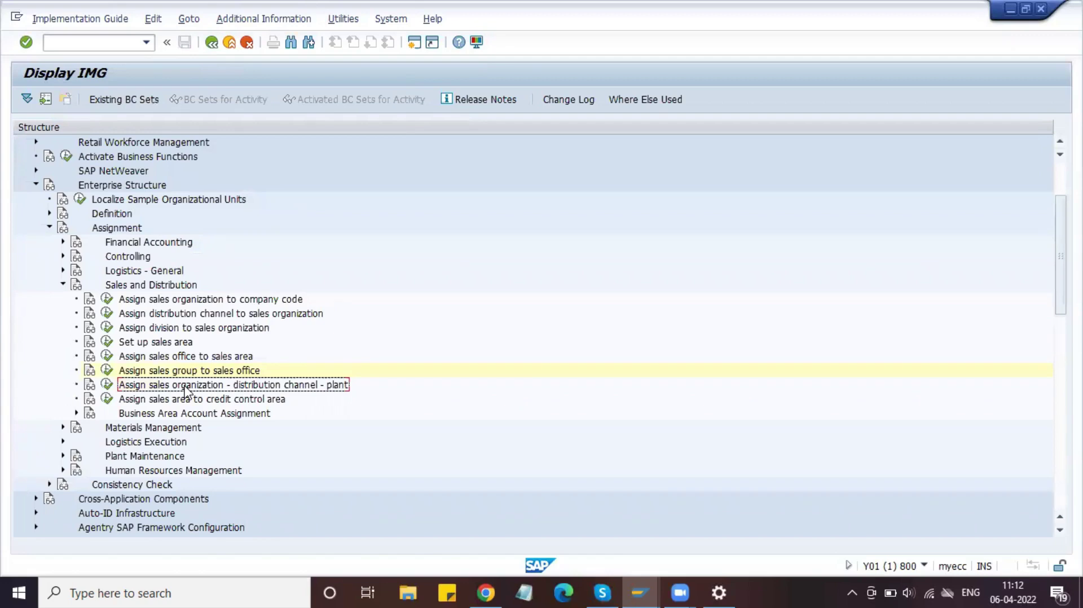
Collapse the Enterprise Structure node and expand the main Sales and Distribution node of the implementation guide
{"action": "left_click", "coordinate": [36, 185]}
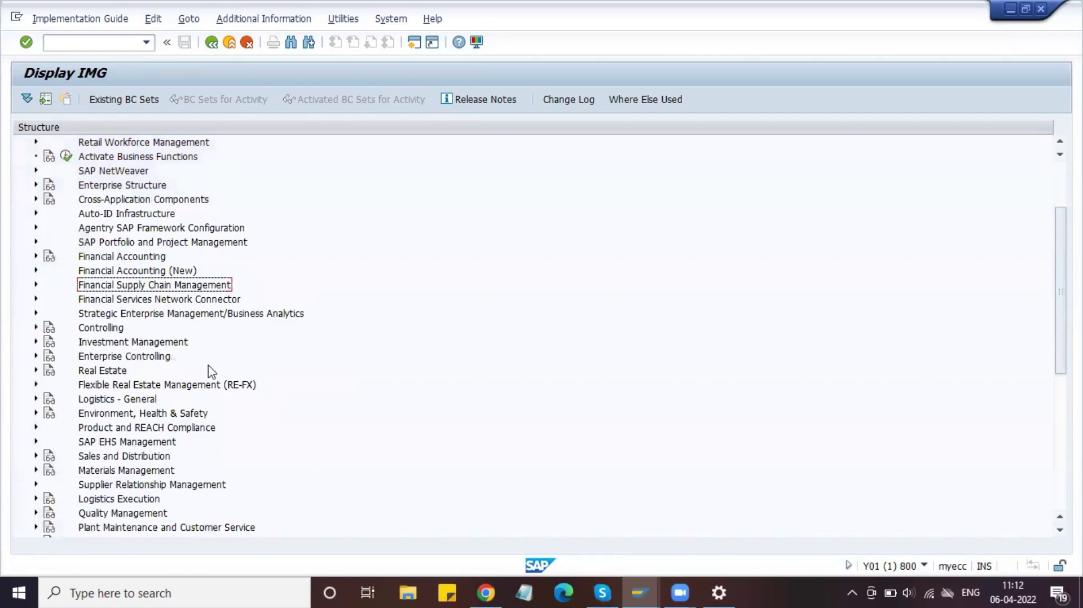
{"action": "scroll", "coordinate": [149, 371], "scroll_direction": "down", "scroll_amount": 3}
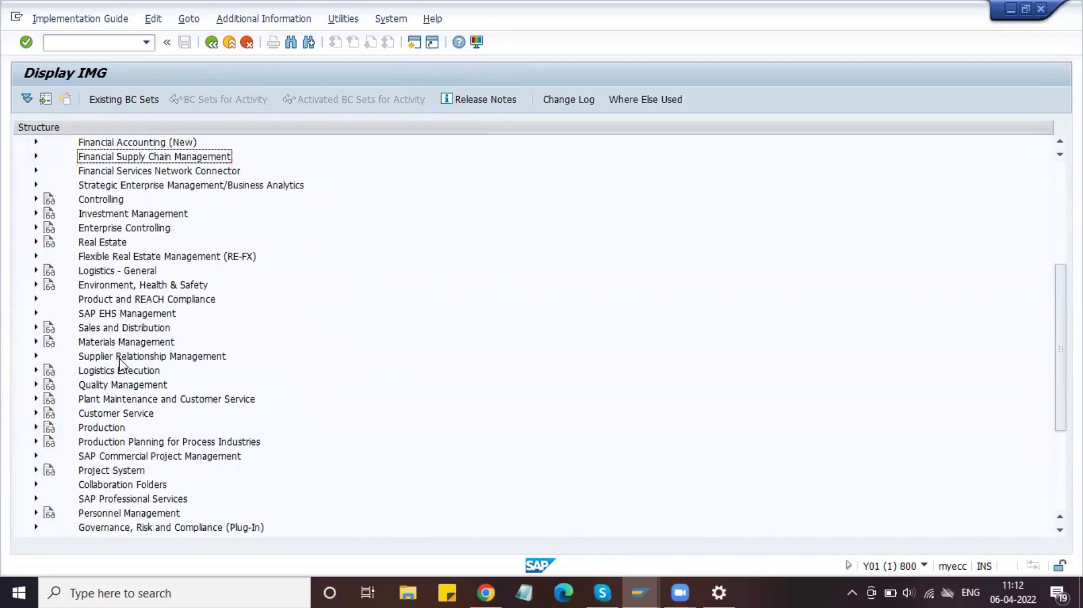
{"action": "scroll", "coordinate": [109, 394], "scroll_direction": "down", "scroll_amount": 2}
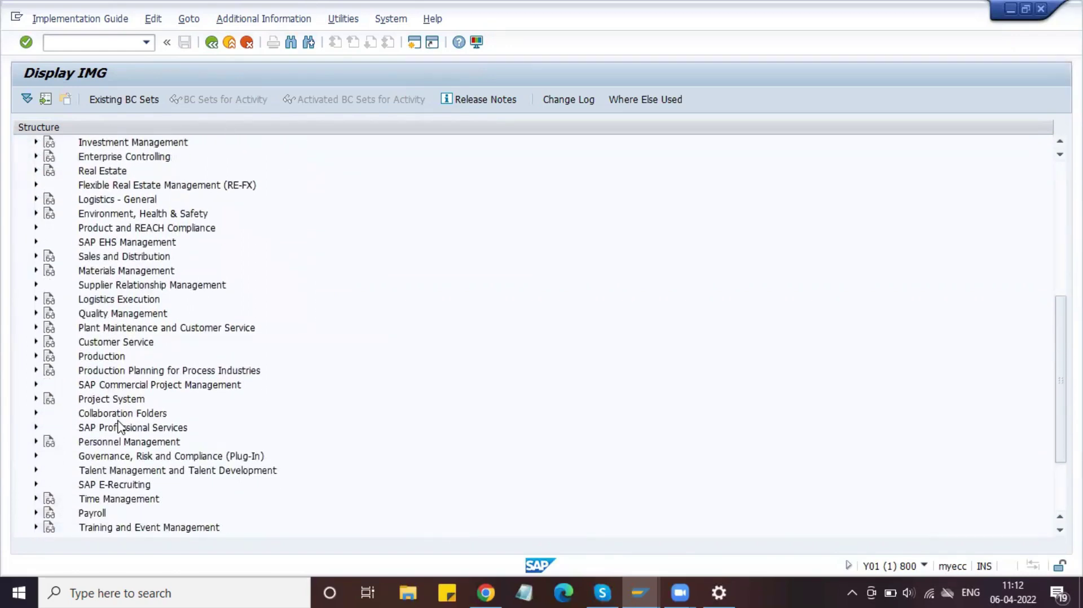
{"action": "scroll", "coordinate": [119, 427], "scroll_direction": "up", "scroll_amount": 1}
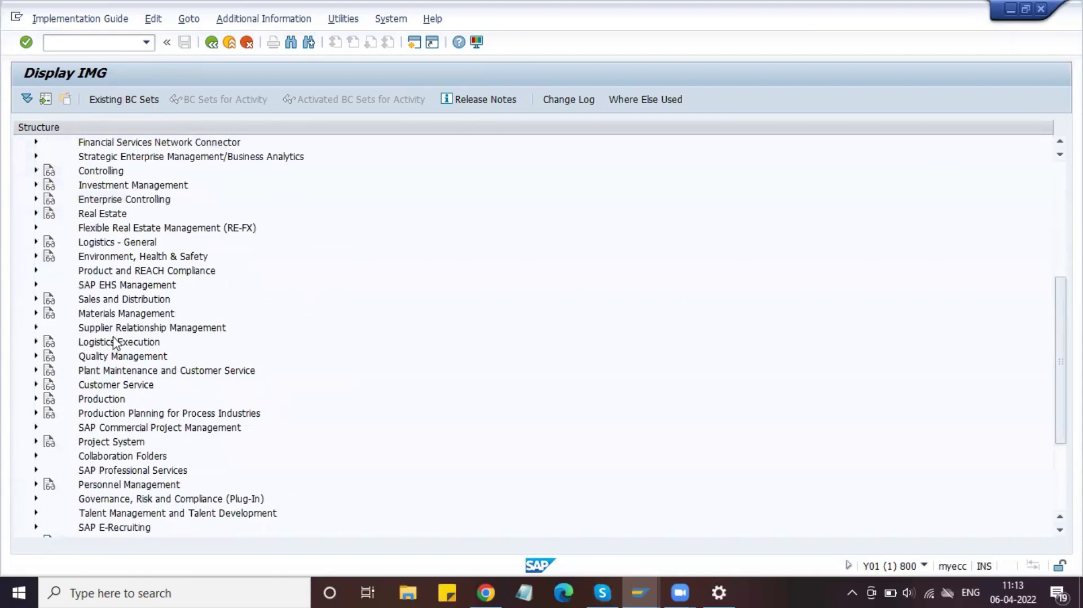
{"action": "left_click", "coordinate": [108, 301]}
{"action": "double_click", "coordinate": [105, 301]}
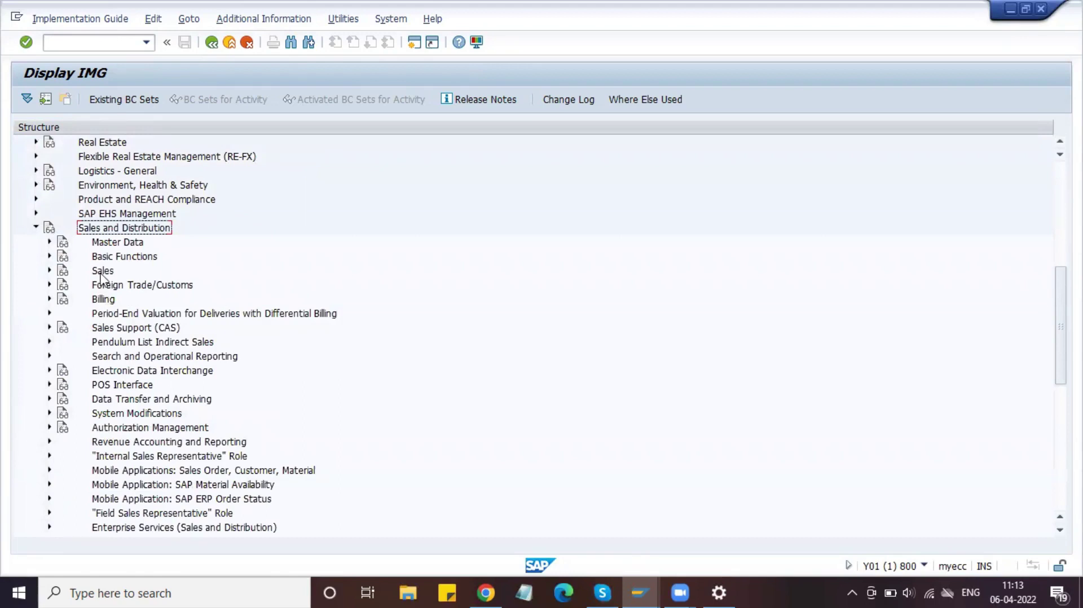
Expand Sales, Sales Documents and Sales Document Header to list the document header activities
{"action": "double_click", "coordinate": [102, 272]}
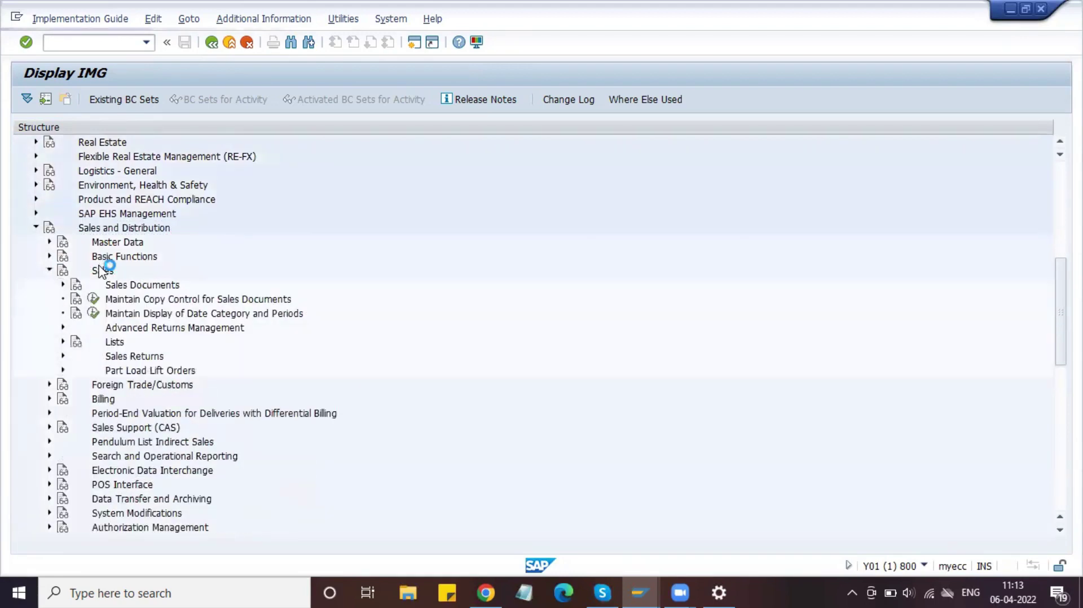
{"action": "double_click", "coordinate": [119, 286]}
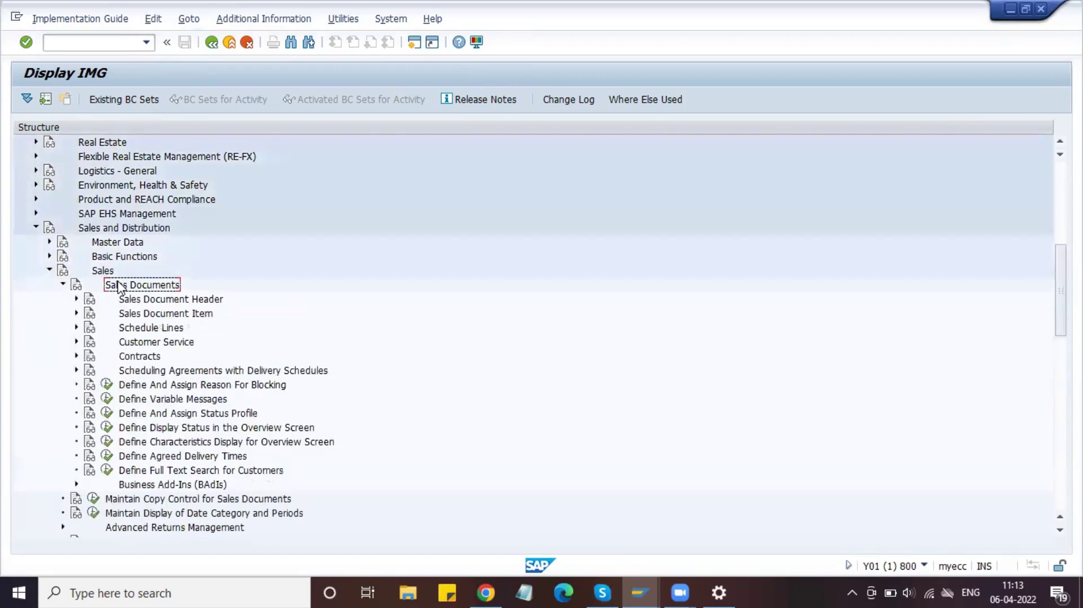
{"action": "double_click", "coordinate": [129, 300]}
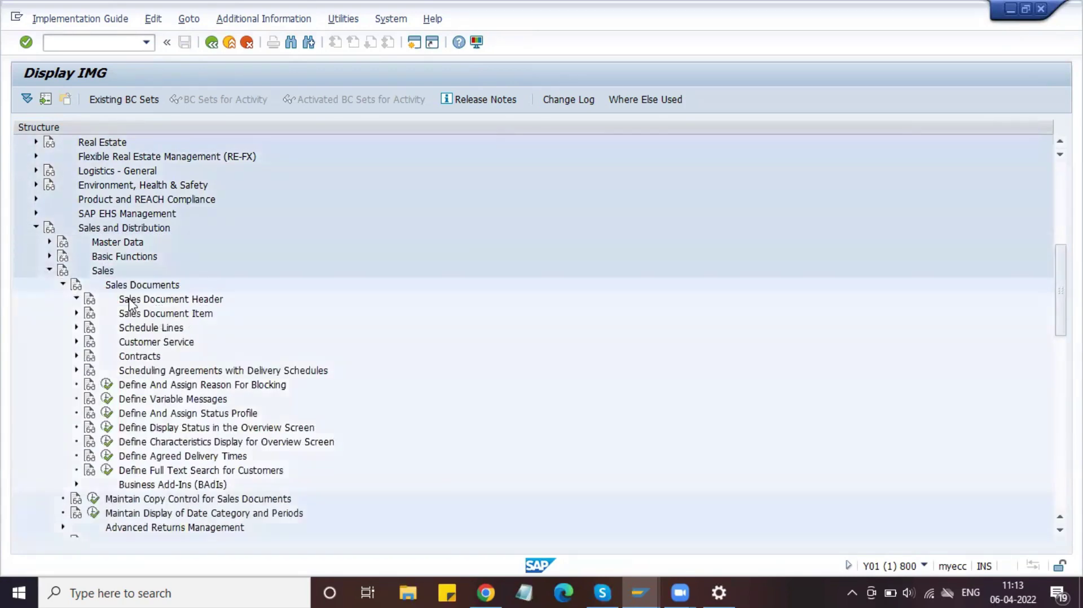
{"action": "left_click", "coordinate": [150, 315]}
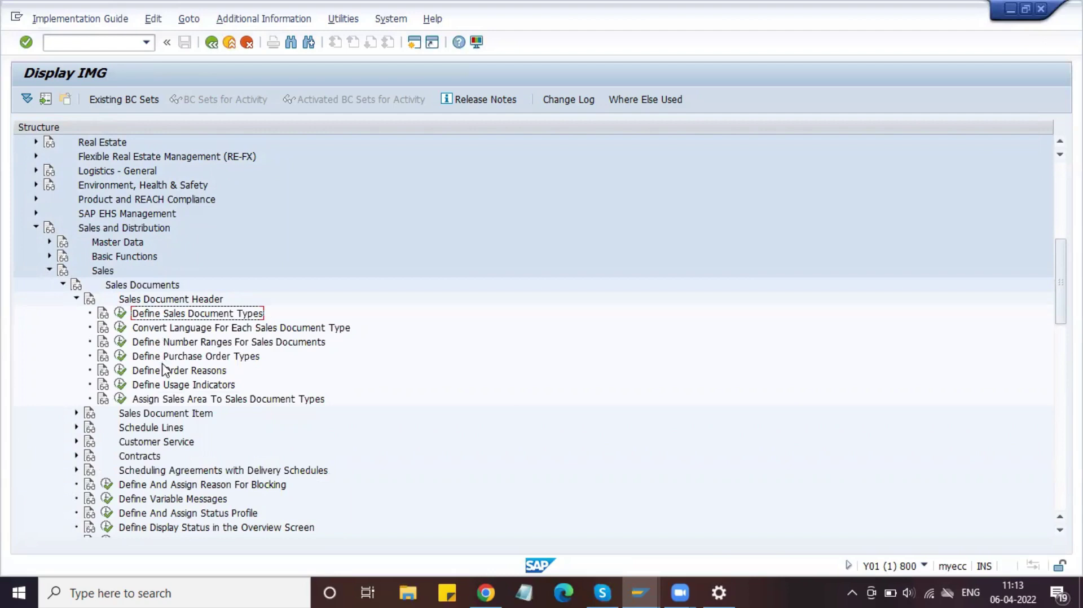
Execute "Assign Sales Area To Sales Document Types" and open "Combine sales organizations", accepting display of the locked data
{"action": "left_click", "coordinate": [160, 400]}
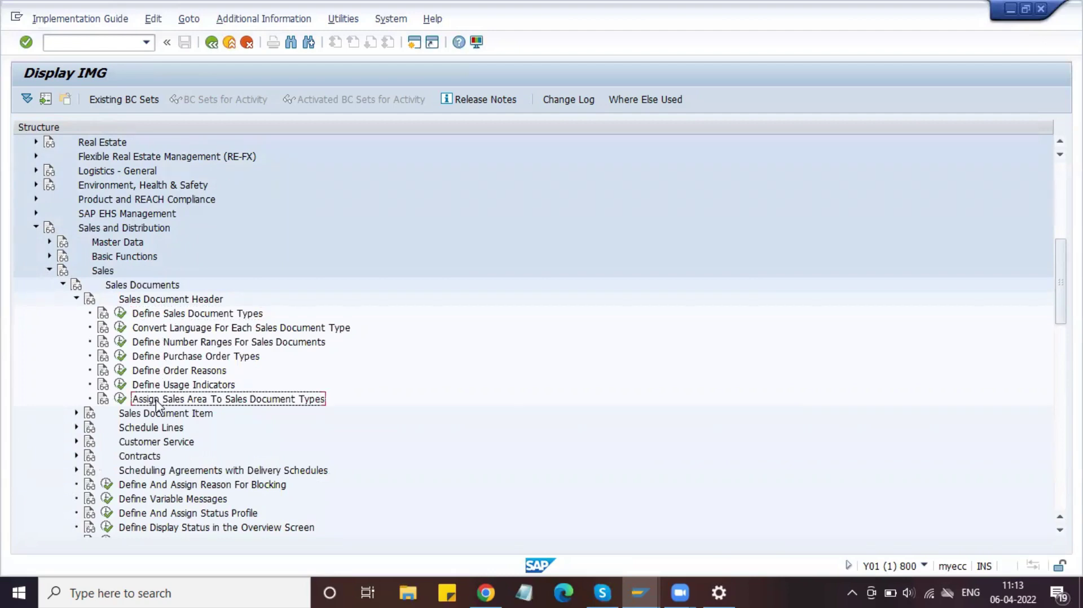
{"action": "left_click", "coordinate": [121, 399]}
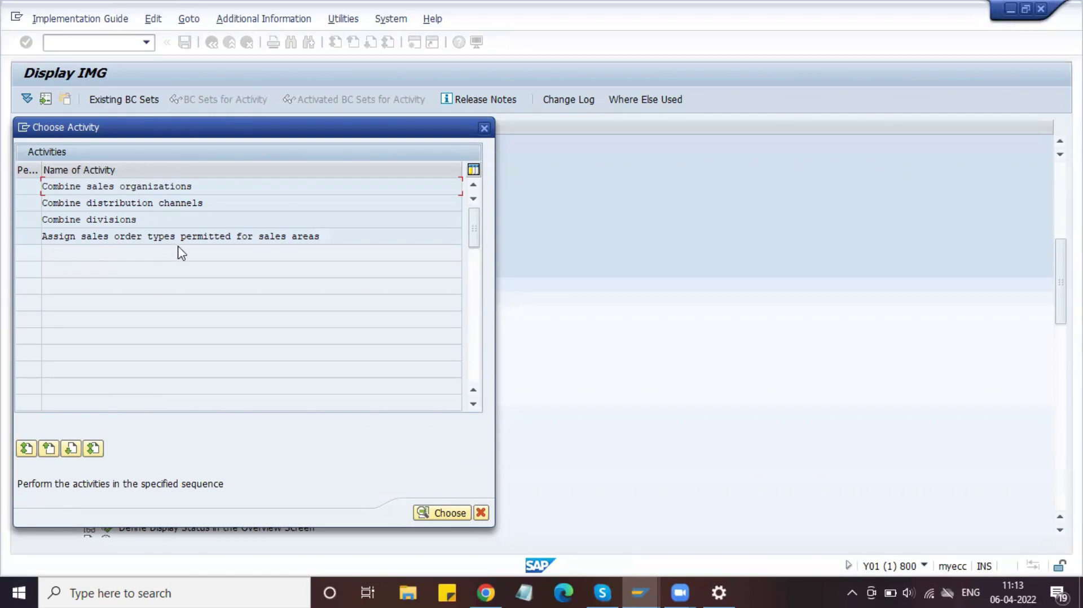
{"action": "double_click", "coordinate": [116, 179]}
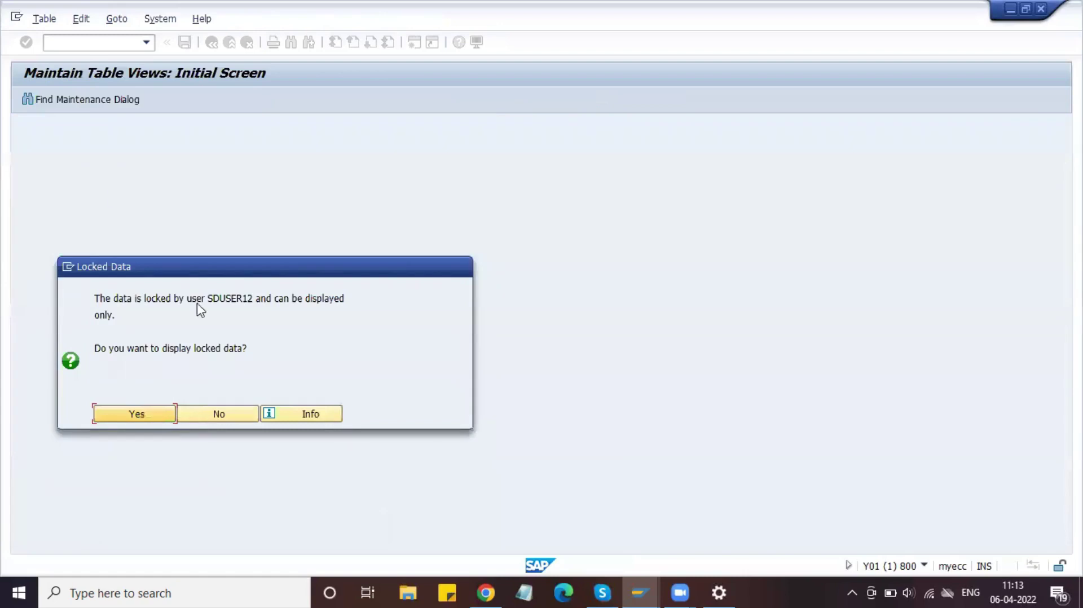
{"action": "left_click", "coordinate": [153, 415]}
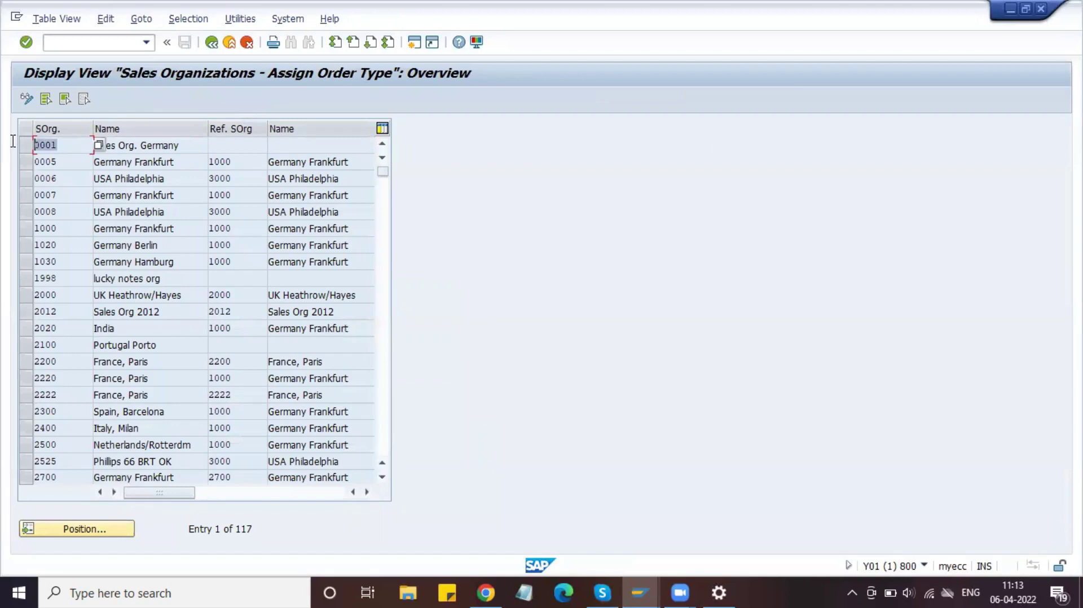
Position the sales organization order type list at sales organization DLSO
{"action": "left_click", "coordinate": [246, 146]}
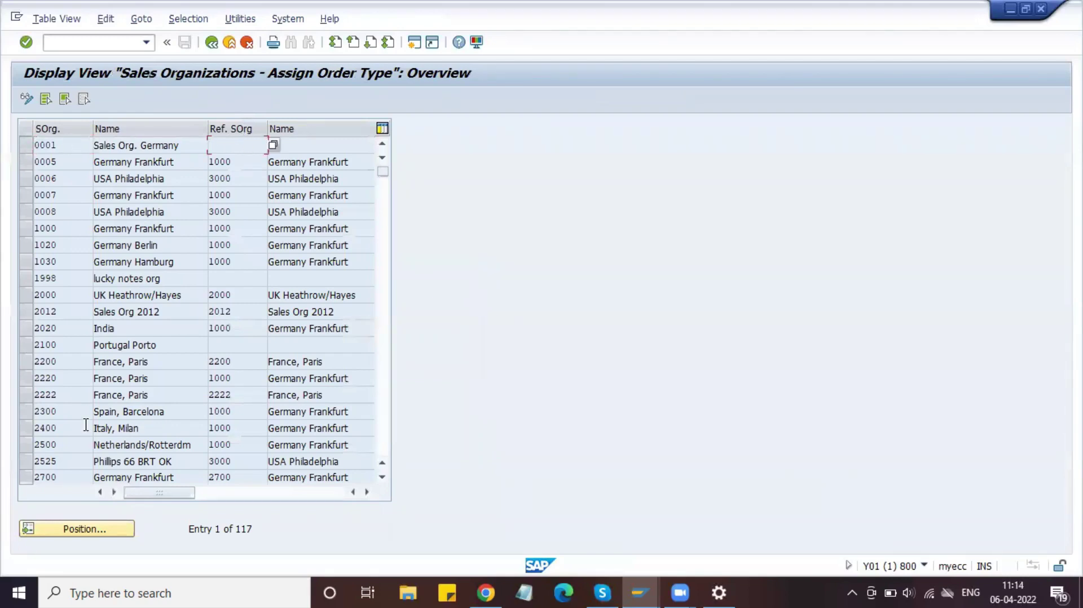
{"action": "left_click", "coordinate": [78, 145]}
{"action": "left_click", "coordinate": [107, 530]}
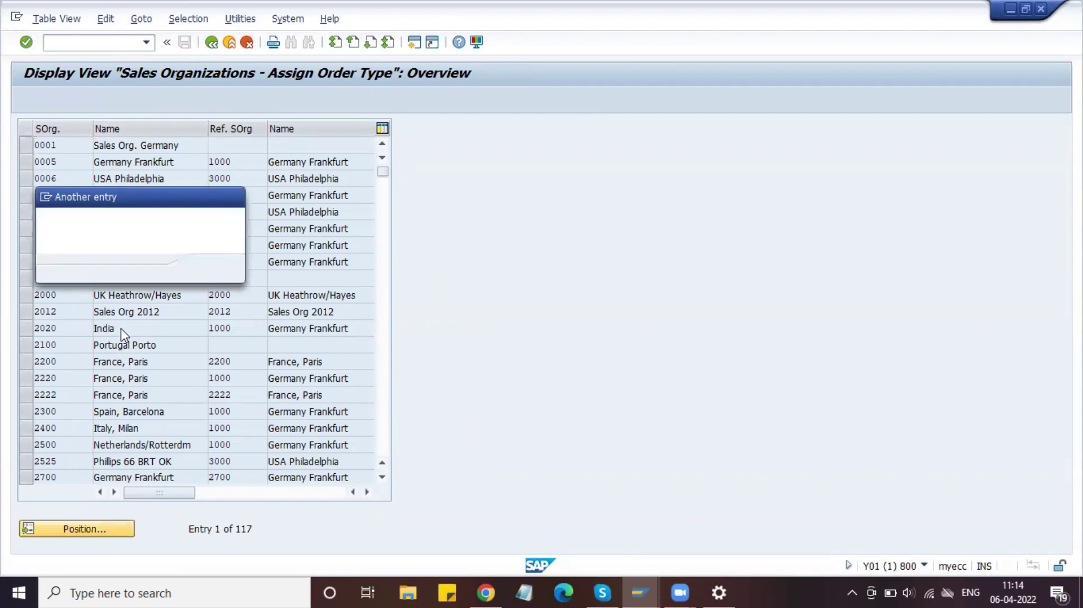
{"action": "type", "text": "dlso"}
{"action": "key", "text": "Return"}
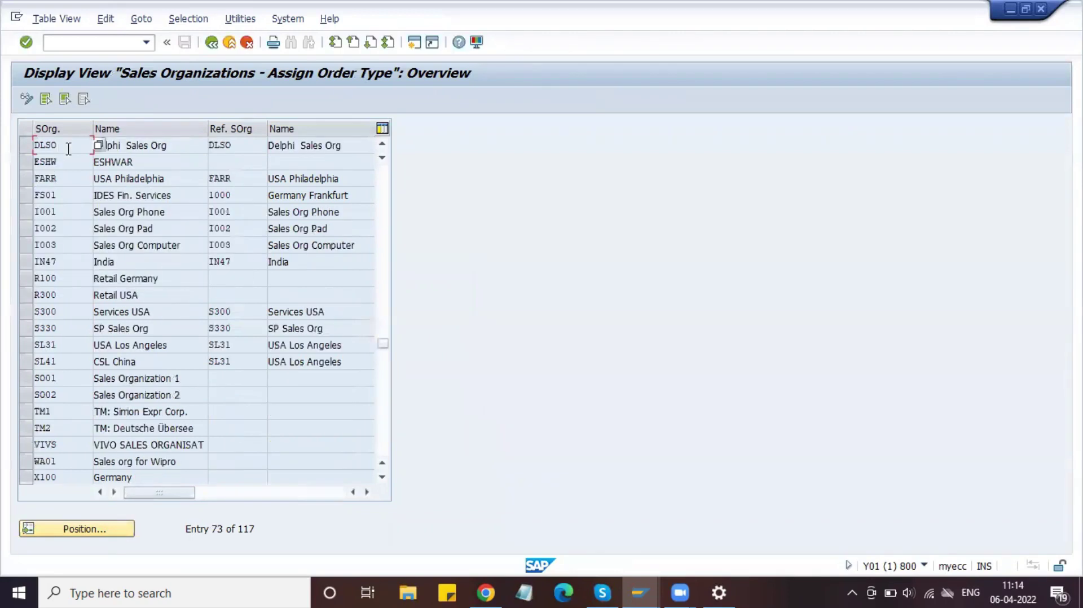
Check the reference sales organization of DLSO and return to the choice of activities
{"action": "left_click_drag", "start_coordinate": [235, 146], "coordinate": [196, 145]}
{"action": "key", "text": "Left"}
{"action": "left_click", "coordinate": [213, 42]}
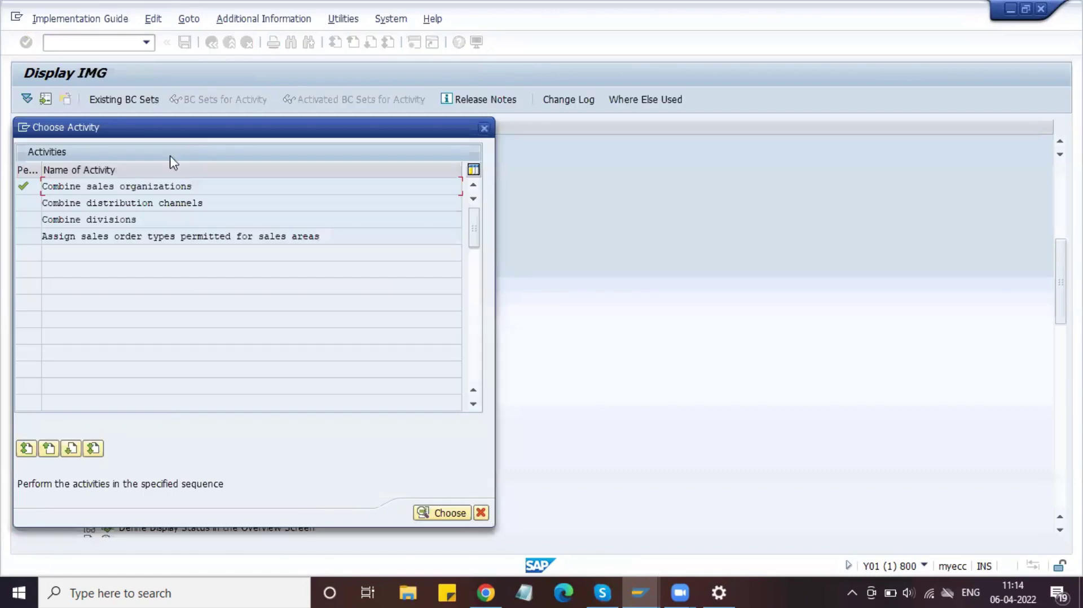
Open "Combine distribution channels" and position the list using D0 as the sales organization entry
{"action": "double_click", "coordinate": [129, 203]}
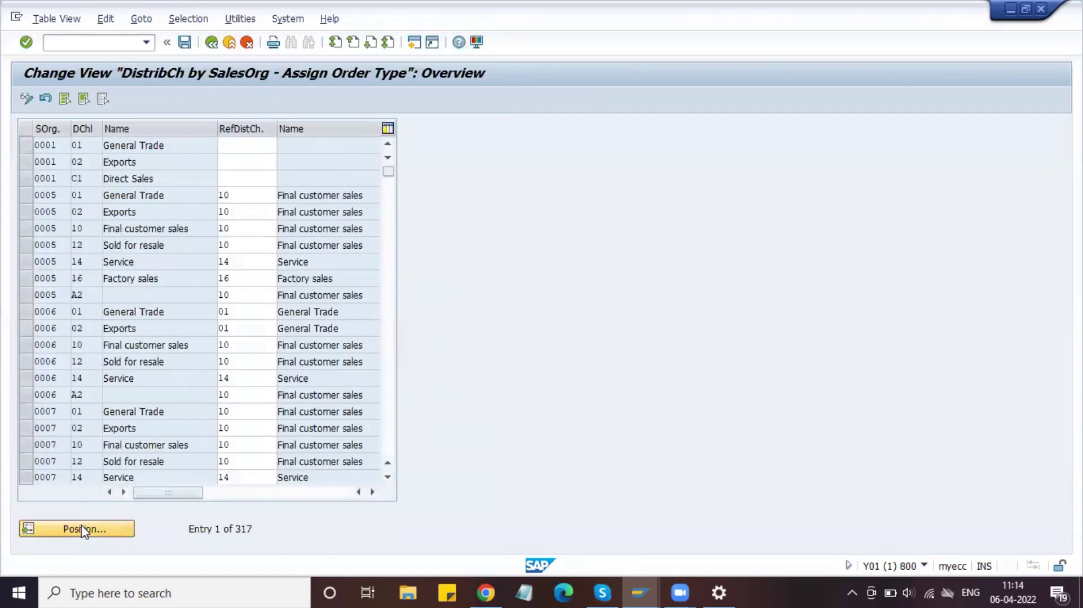
{"action": "left_click", "coordinate": [82, 530]}
{"action": "type", "text": "d0"}
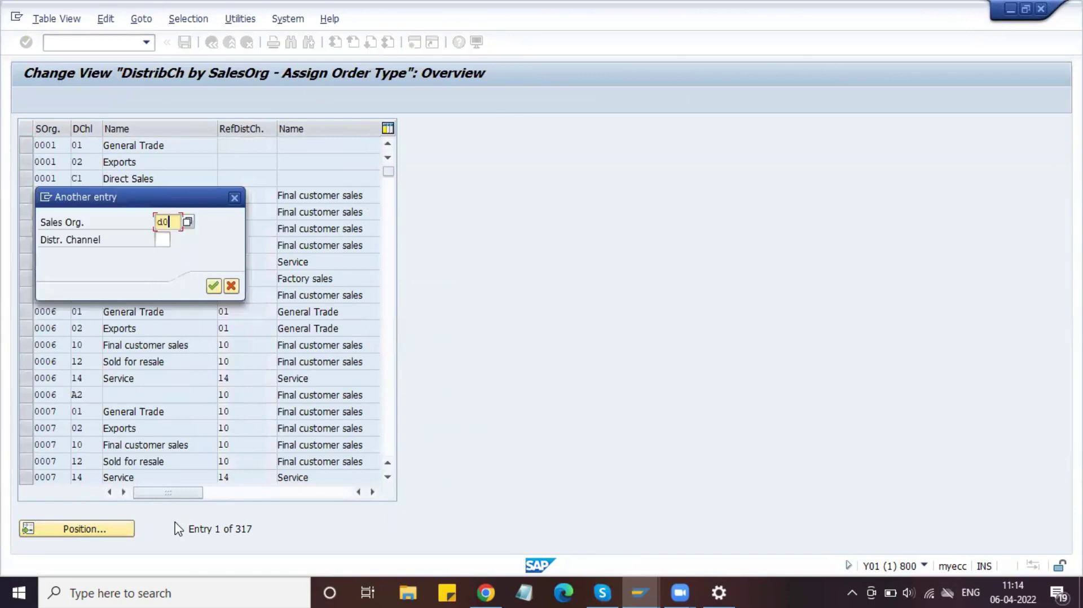
{"action": "key", "text": "Return"}
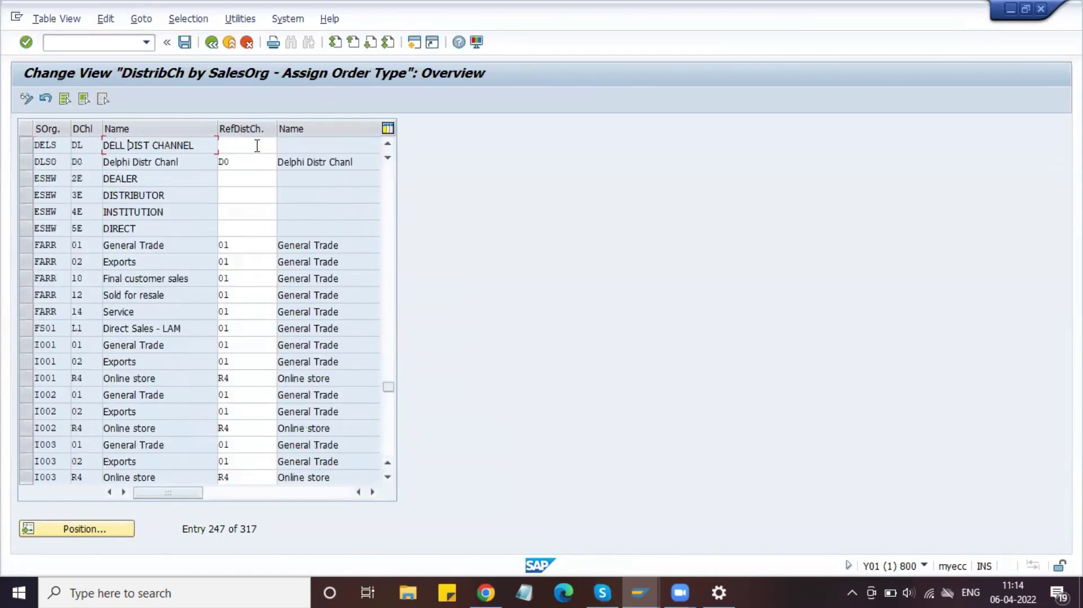
Check the reference distribution channel of DLSO's channel D0 and return to the choice of activities
{"action": "left_click", "coordinate": [247, 162]}
{"action": "left_click", "coordinate": [65, 162]}
{"action": "left_click", "coordinate": [90, 162]}
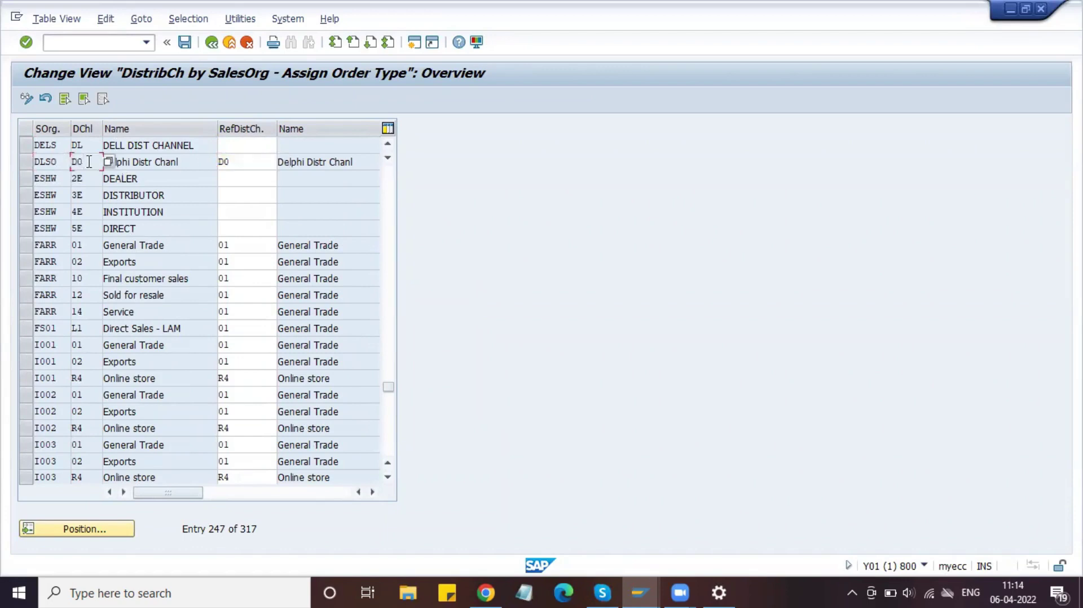
{"action": "left_click", "coordinate": [247, 163]}
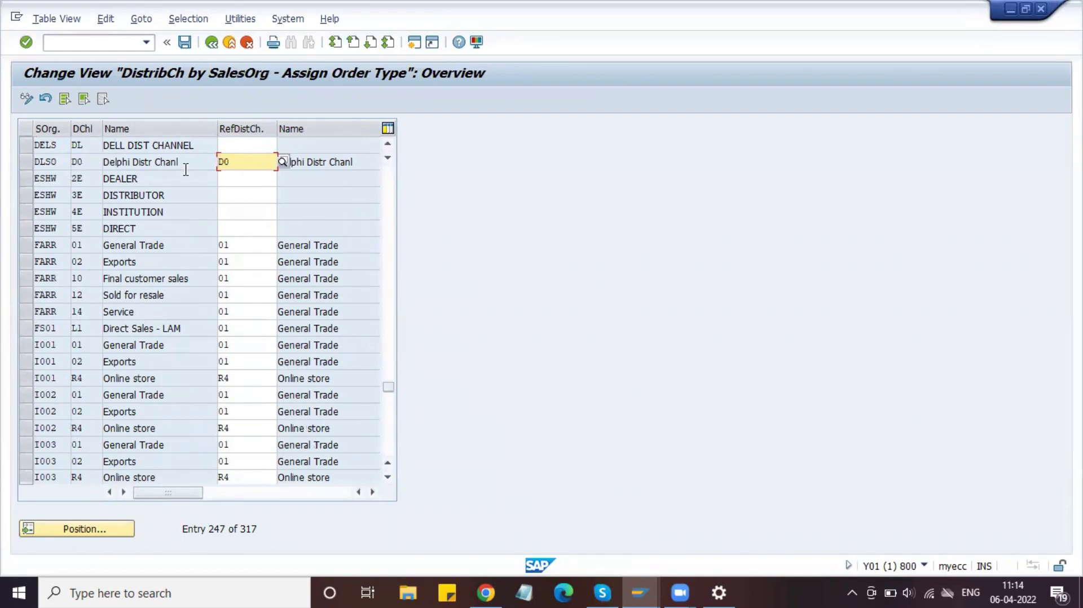
{"action": "key", "text": "Return"}
{"action": "left_click", "coordinate": [214, 44]}
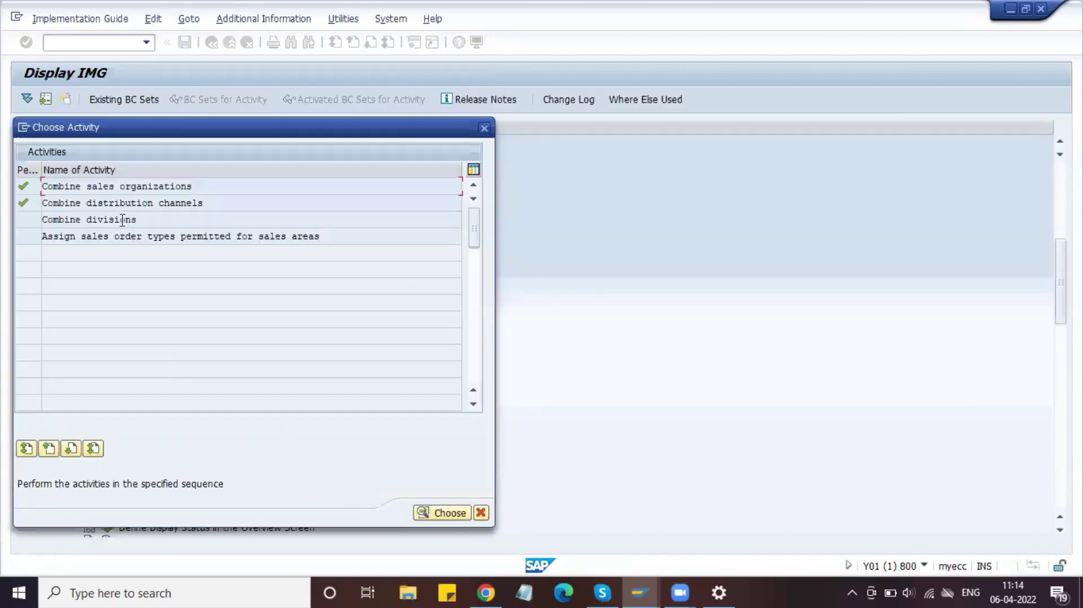
Open "Combine divisions" and position the list at sales organization DLSO, division D4
{"action": "double_click", "coordinate": [121, 219]}
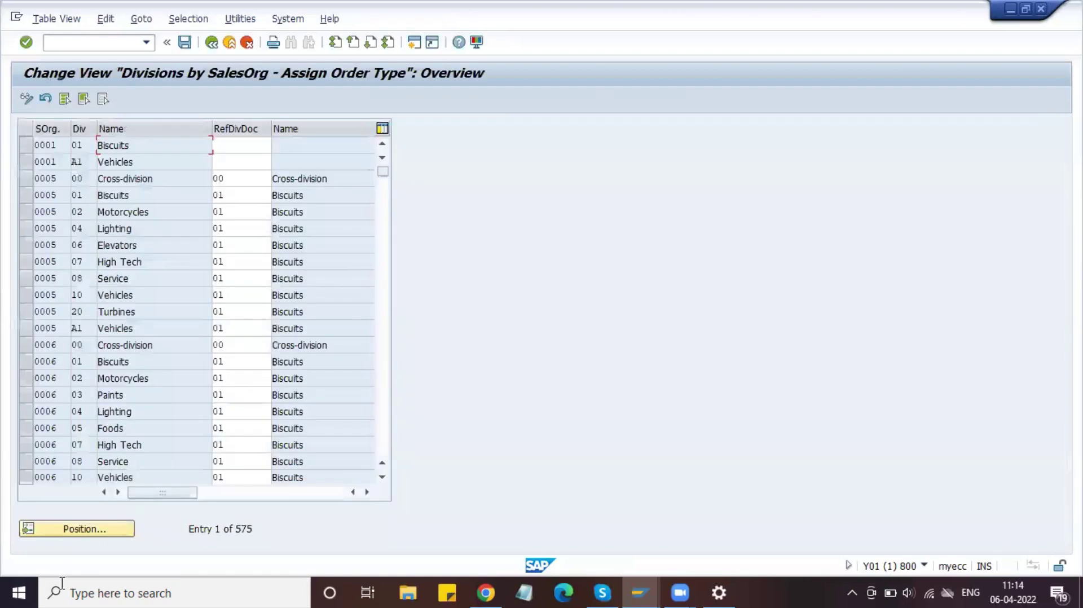
{"action": "left_click", "coordinate": [85, 531]}
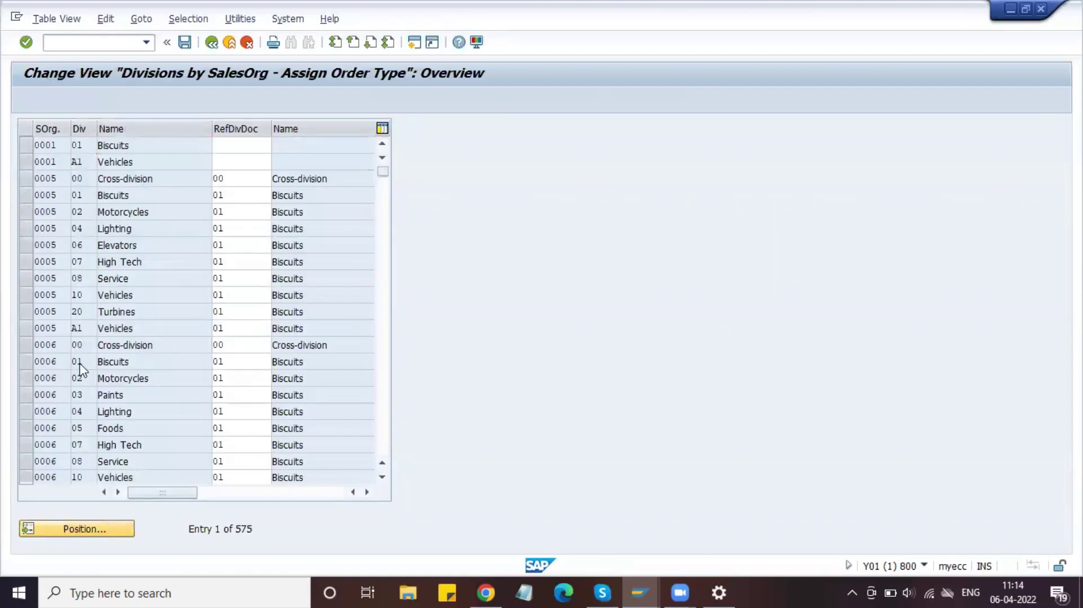
{"action": "type", "text": "DLSO"}
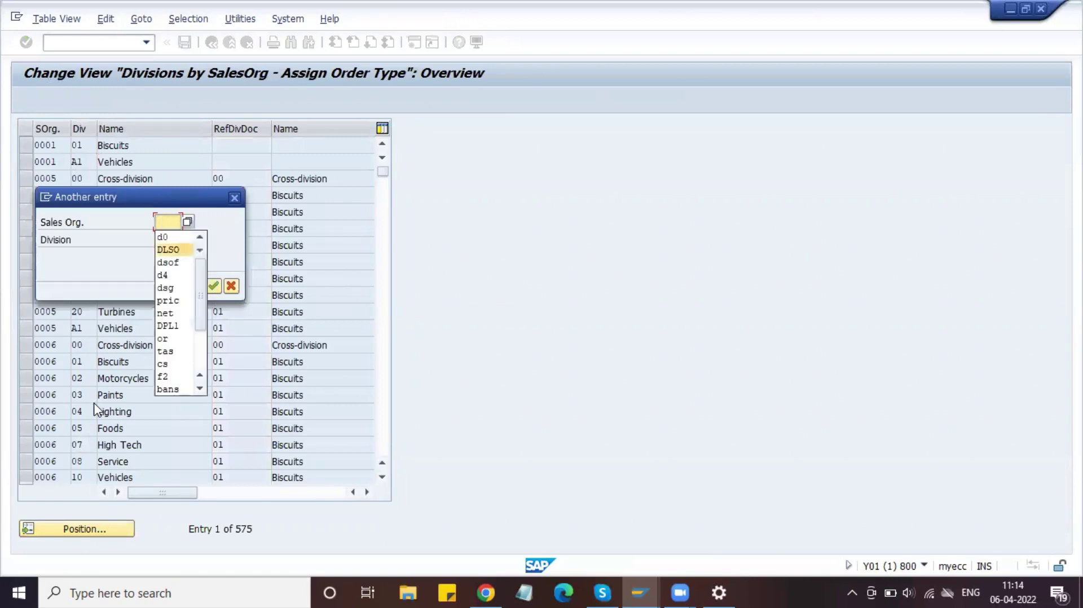
{"action": "key", "text": "Tab"}
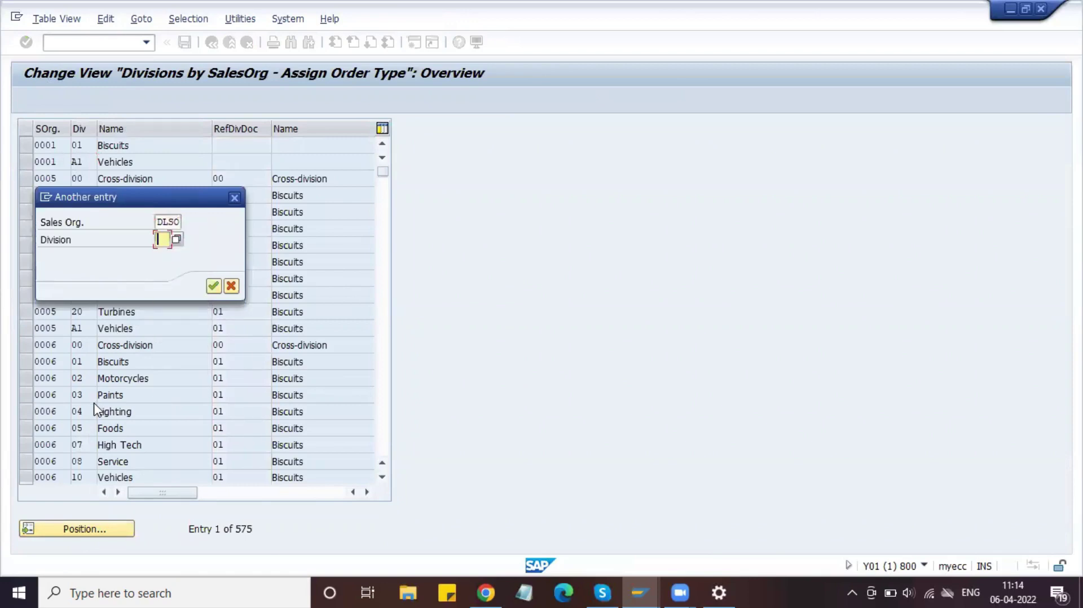
{"action": "type", "text": "d4"}
{"action": "key", "text": "Return"}
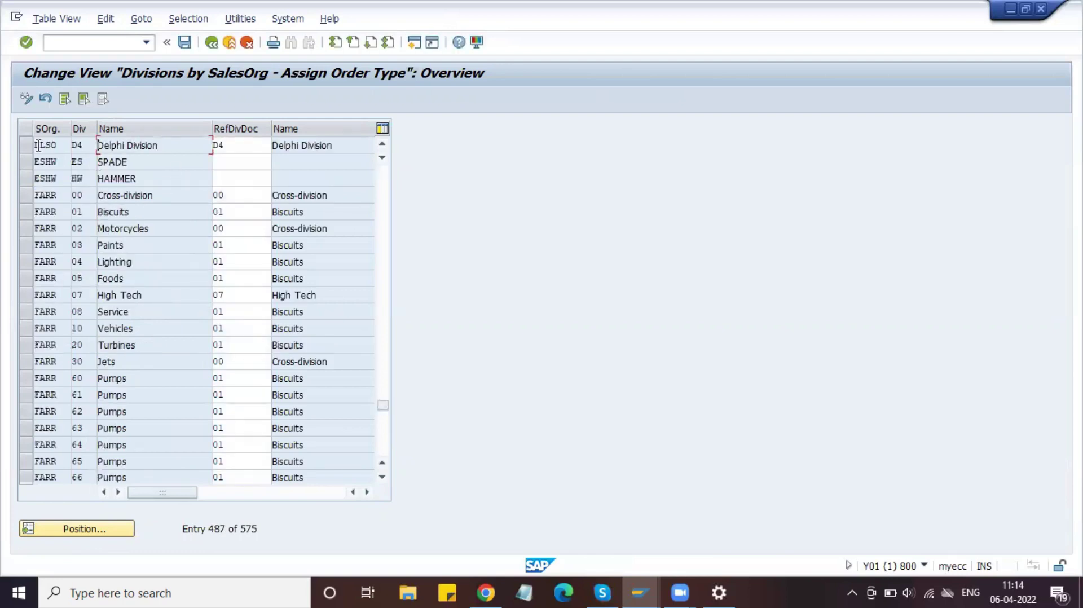
Check the reference division for documents of DLSO's division D4 and return to the choice of activities
{"action": "left_click", "coordinate": [233, 145]}
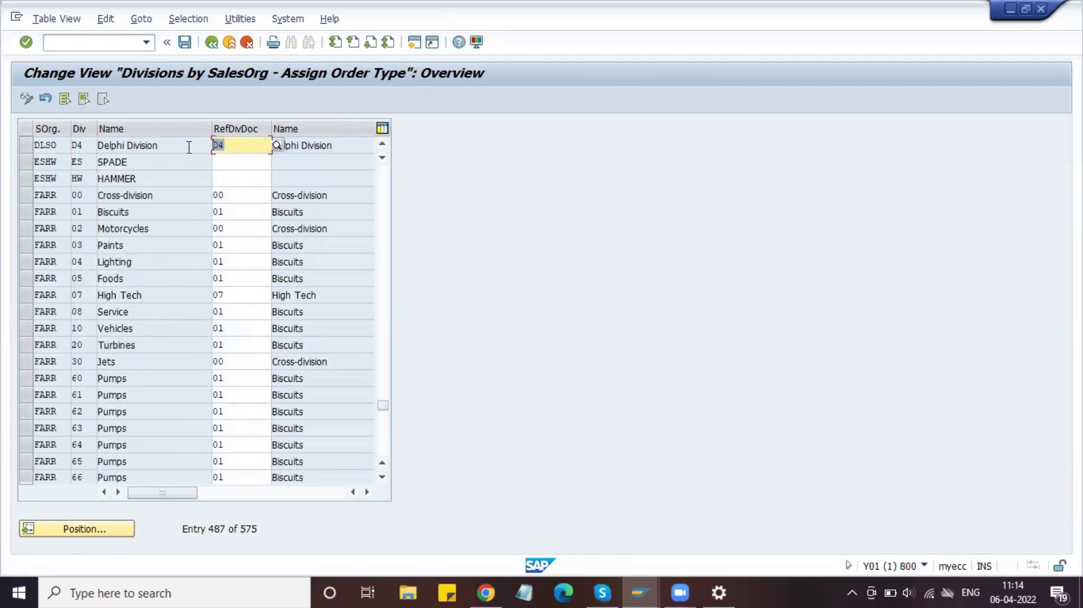
{"action": "left_click", "coordinate": [122, 149]}
{"action": "left_click_drag", "start_coordinate": [168, 145], "coordinate": [12, 150]}
{"action": "left_click", "coordinate": [240, 147]}
{"action": "left_click", "coordinate": [213, 44]}
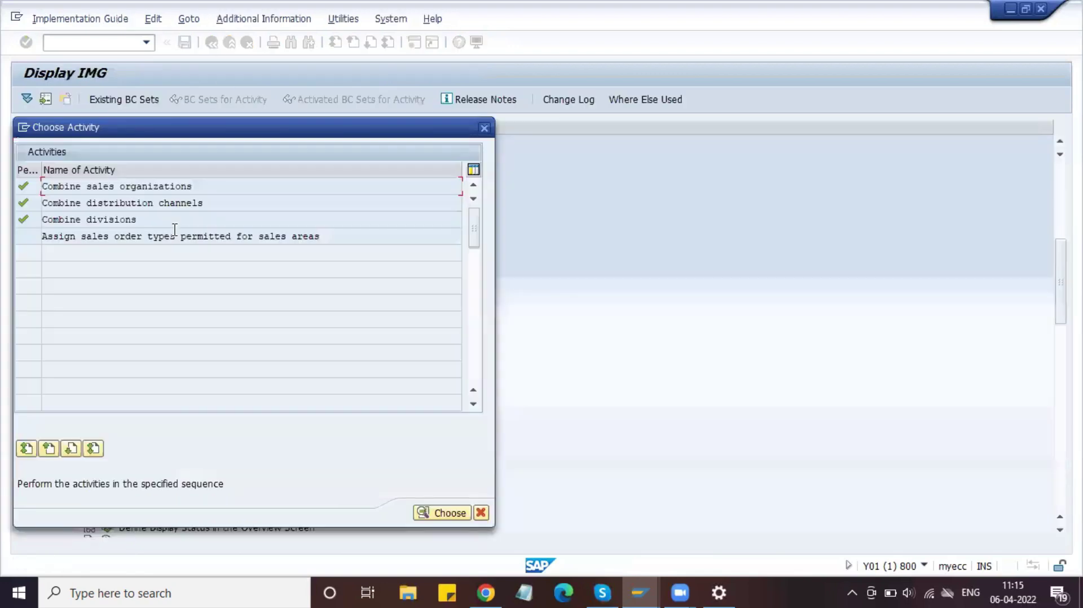
Open "Assign sales order types permitted for sales areas" and position the list at reference sales organization DLSO
{"action": "double_click", "coordinate": [148, 236]}
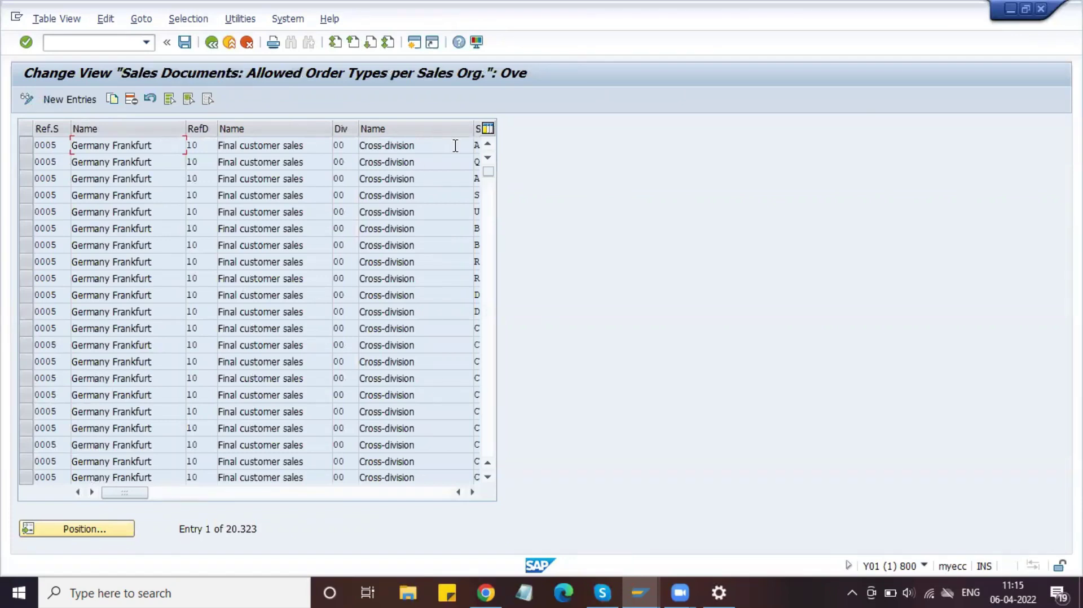
{"action": "left_click", "coordinate": [92, 536]}
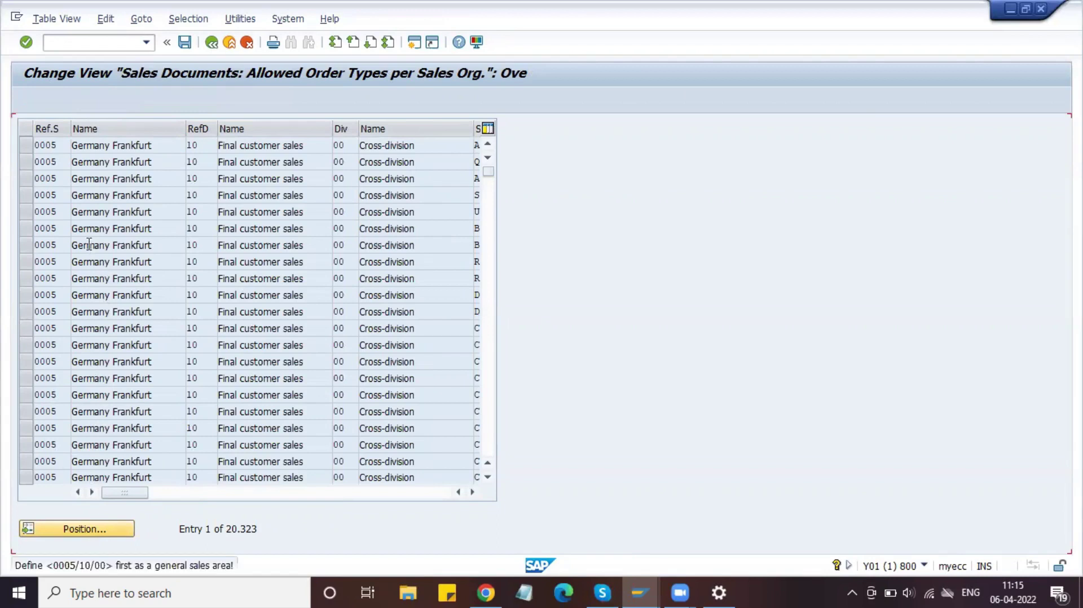
{"action": "left_click", "coordinate": [89, 530]}
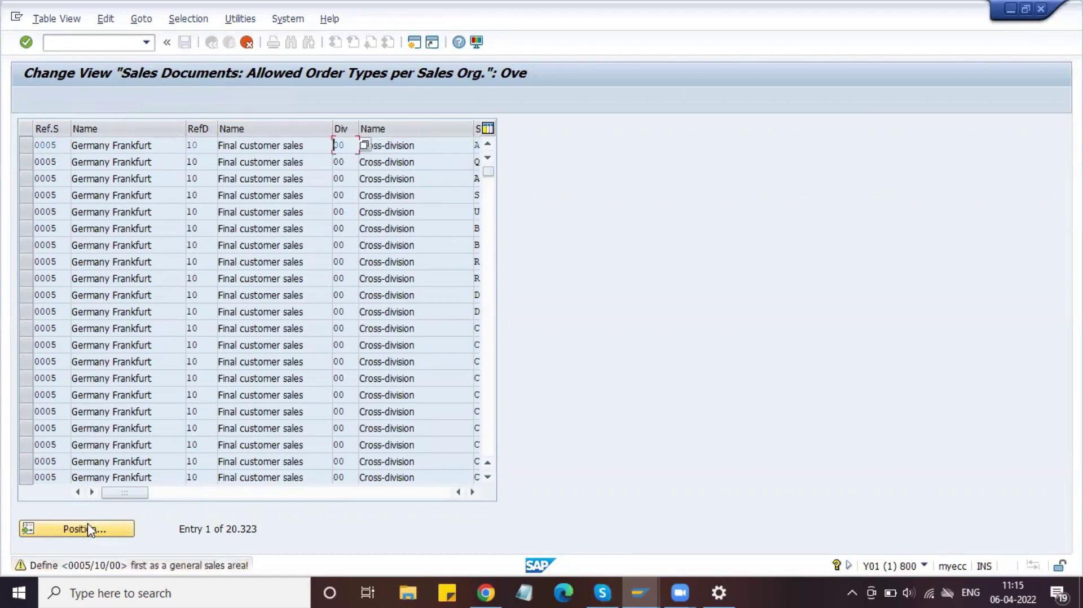
{"action": "left_click", "coordinate": [89, 530]}
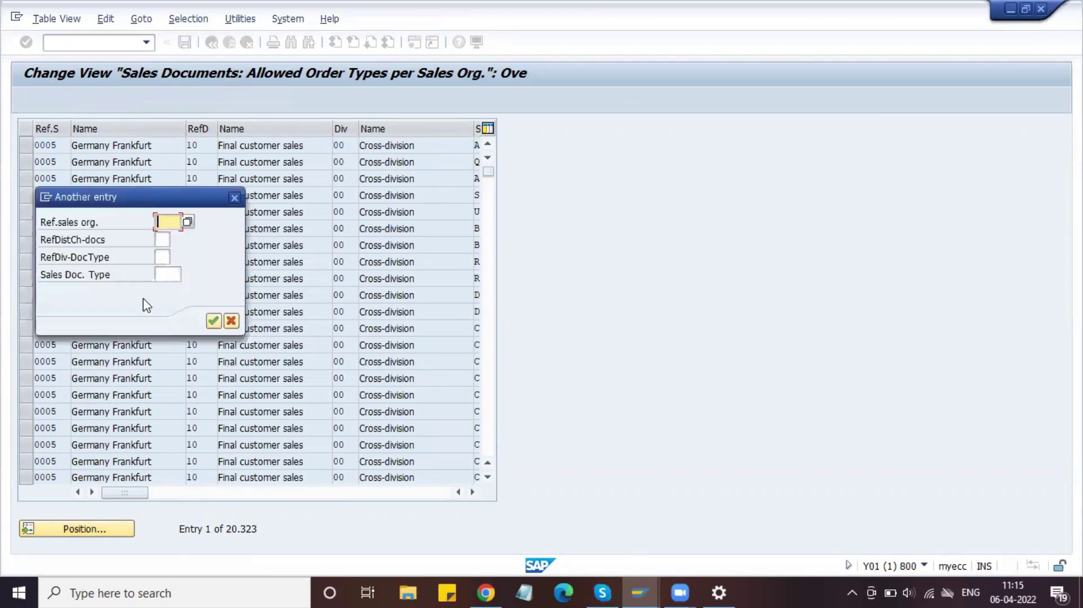
{"action": "type", "text": "dlso"}
{"action": "key", "text": "Return"}
{"action": "key", "text": "Return"}
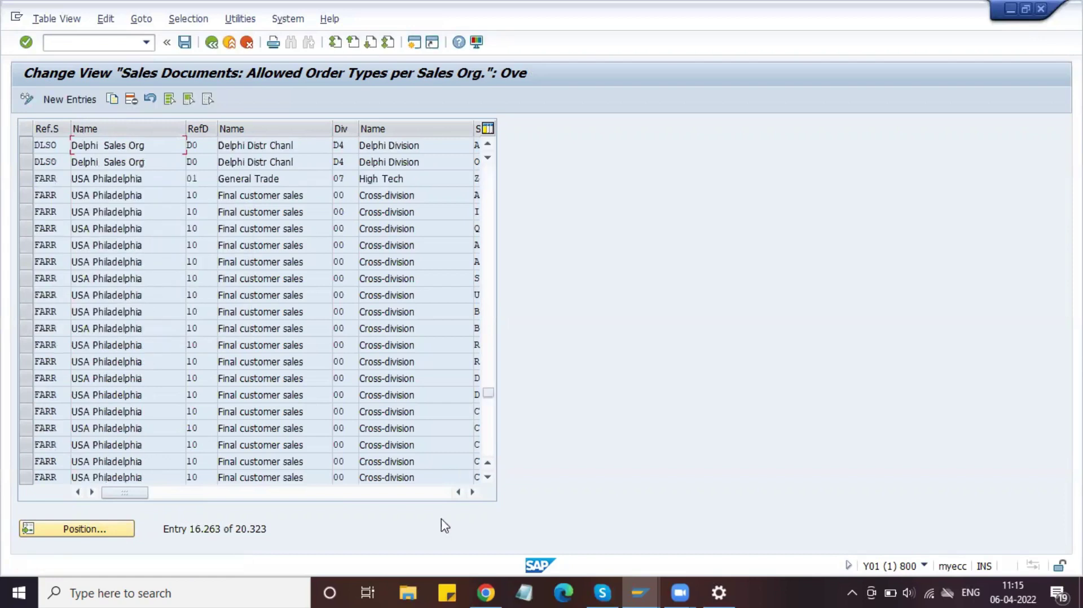
Examine the sales document types permitted for DLSO's distribution channel D0 and division D4
{"action": "left_click", "coordinate": [472, 492]}
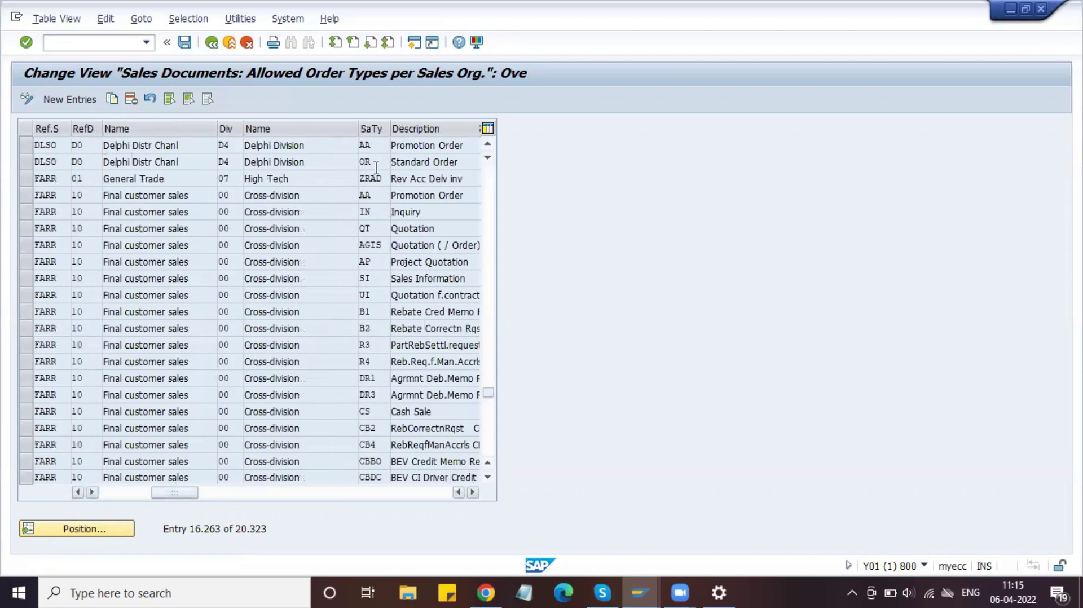
{"action": "left_click", "coordinate": [65, 160]}
{"action": "left_click", "coordinate": [102, 159]}
{"action": "left_click_drag", "start_coordinate": [101, 158], "coordinate": [272, 170]}
{"action": "left_click", "coordinate": [240, 166]}
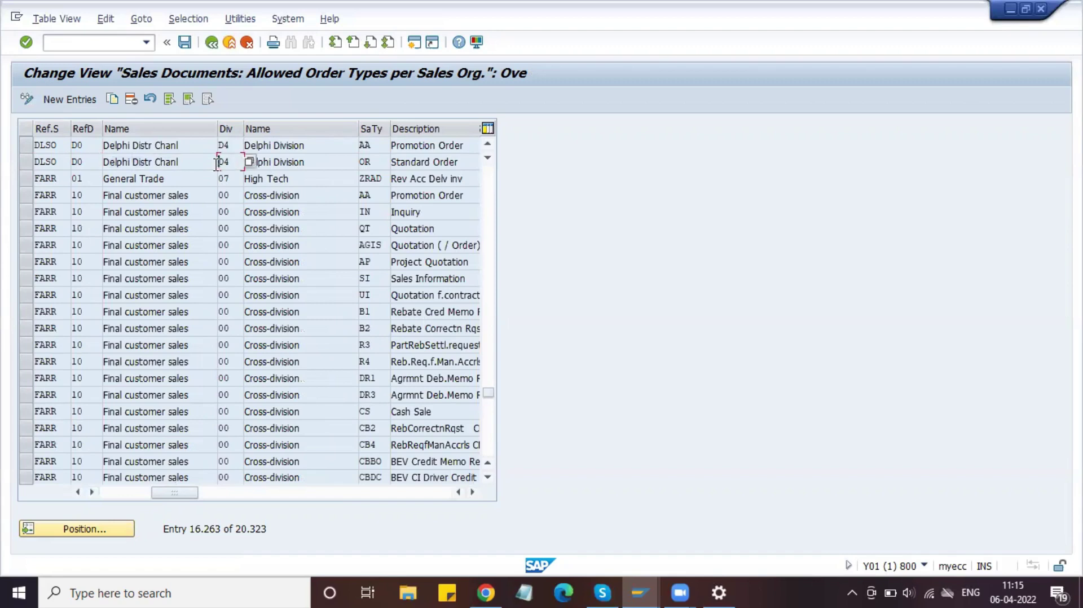
{"action": "left_click", "coordinate": [382, 165]}
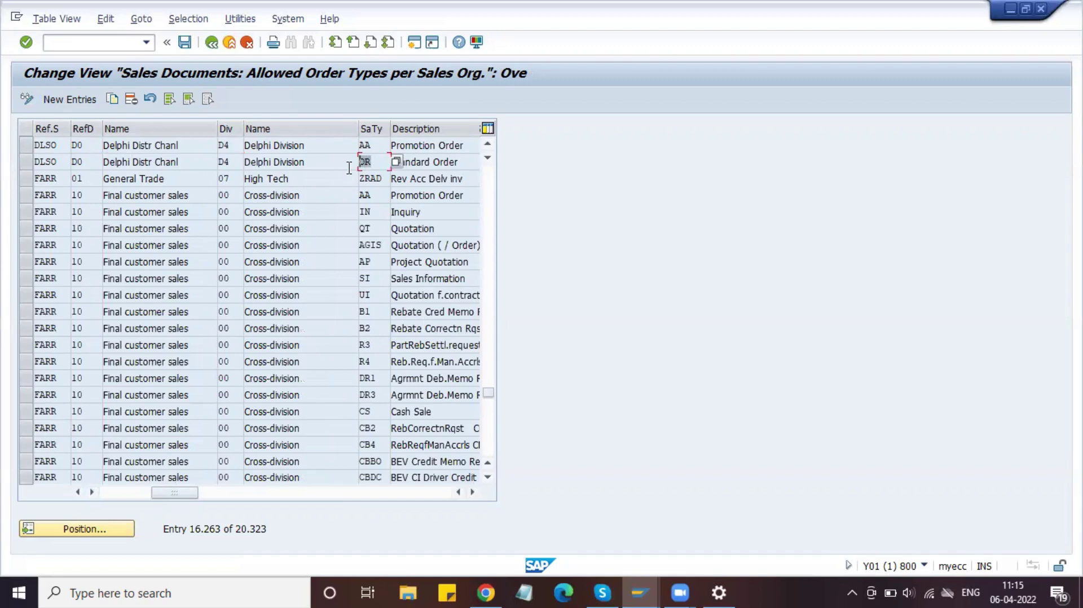
{"action": "key", "text": "Tab"}
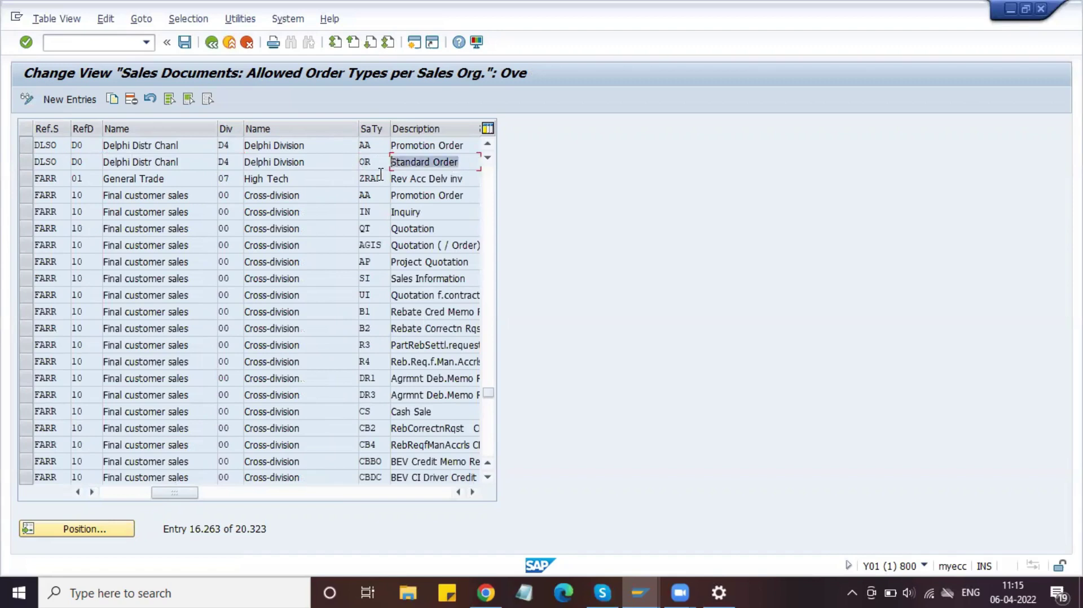
{"action": "left_click", "coordinate": [377, 167]}
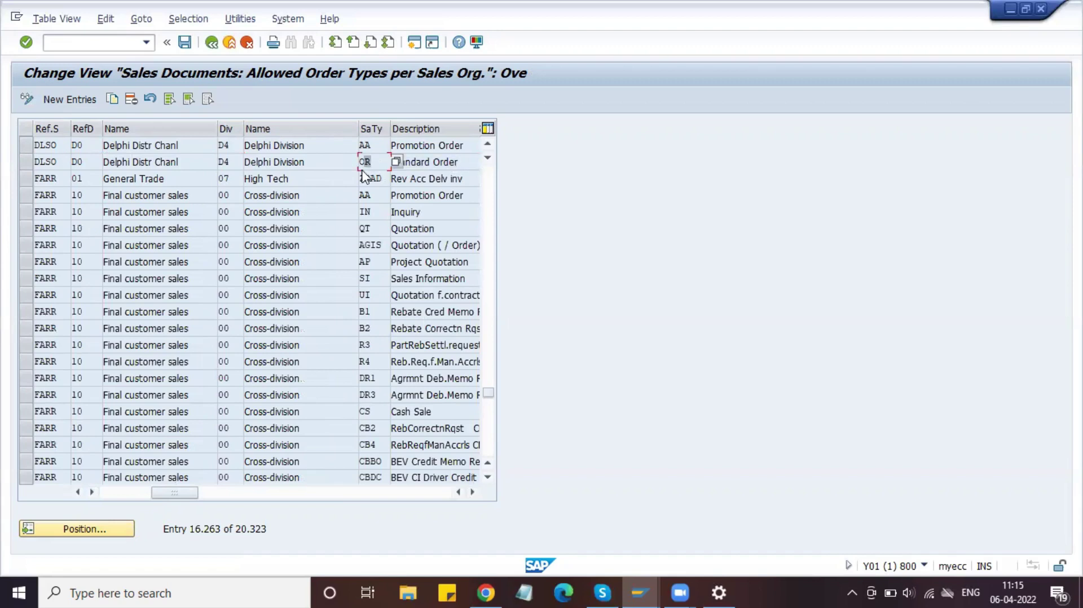
Return to the implementation guide and collapse its Sales and Distribution branch
{"action": "left_click", "coordinate": [211, 44]}
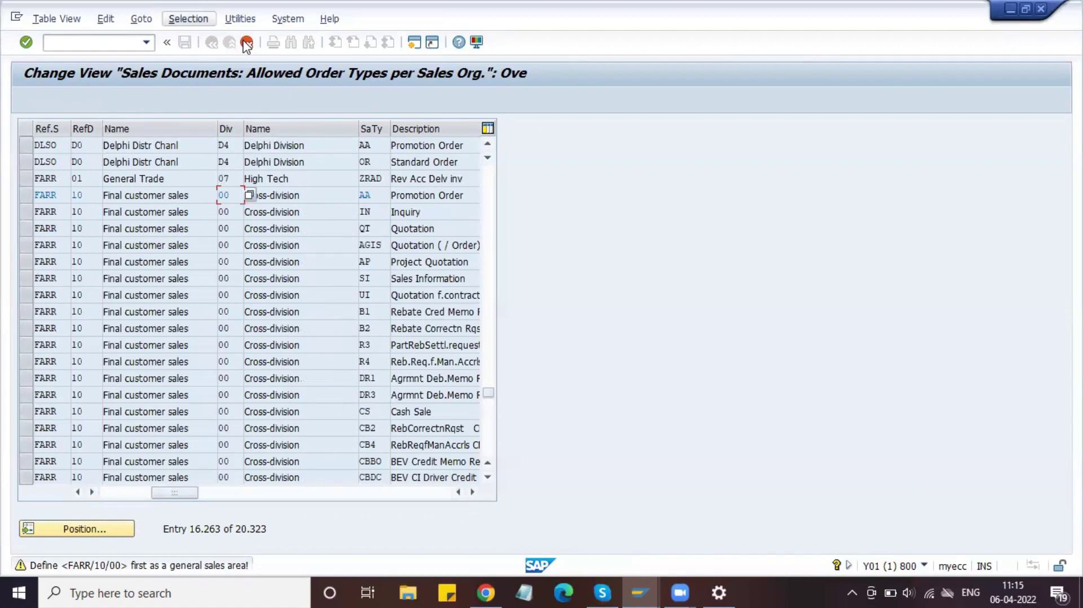
{"action": "key", "text": "F3"}
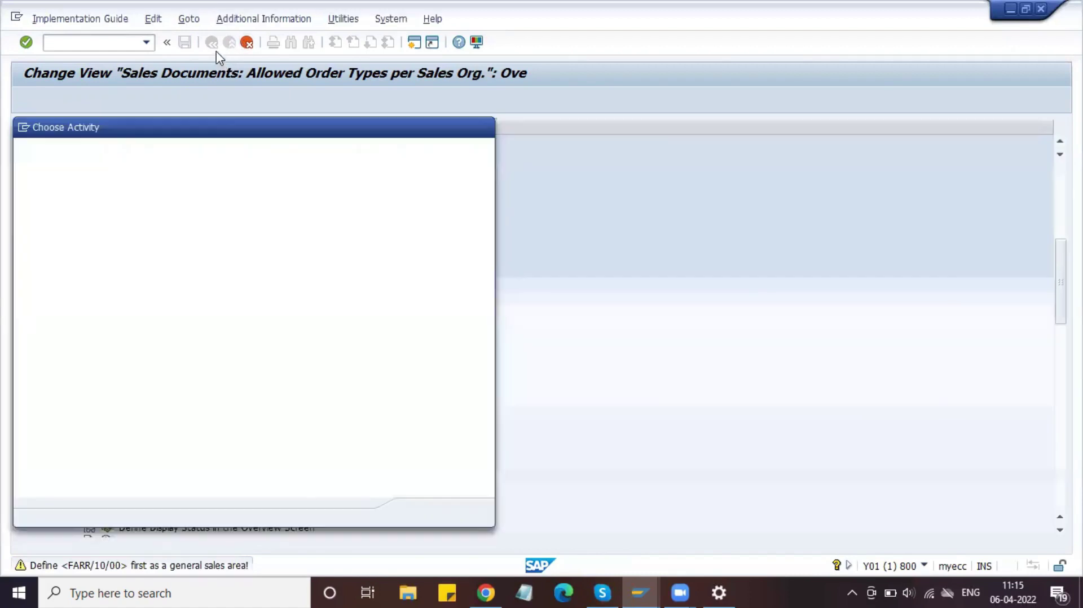
{"action": "left_click", "coordinate": [483, 129]}
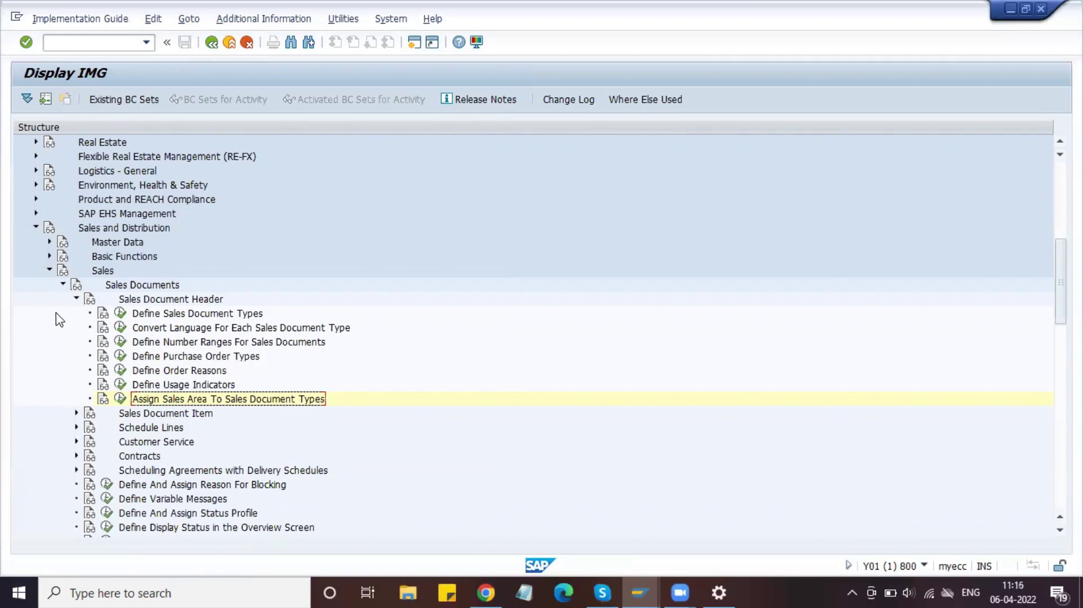
{"action": "left_click", "coordinate": [49, 270]}
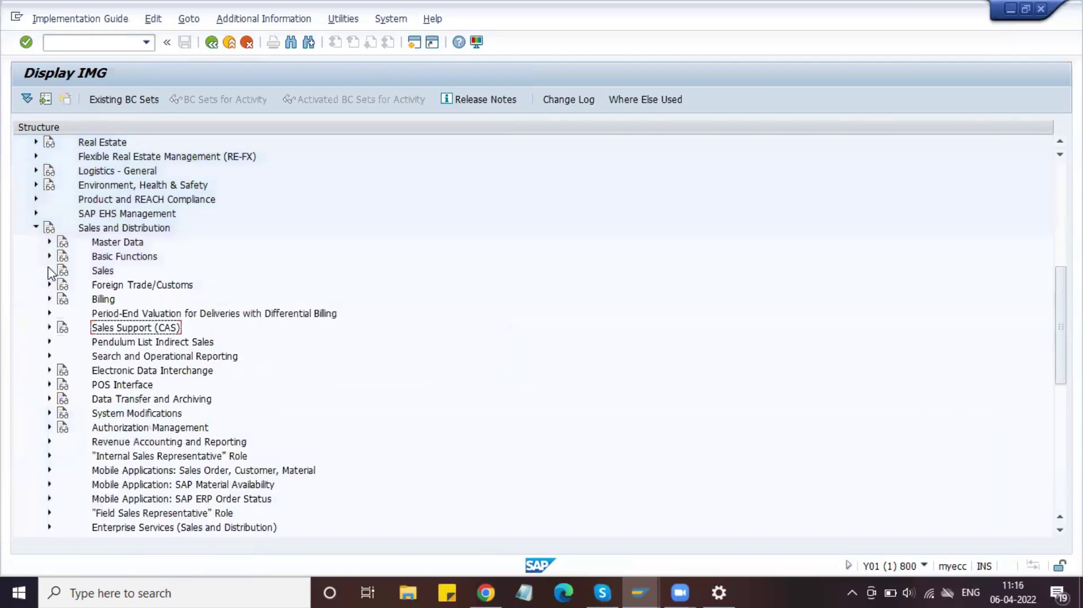
{"action": "left_click", "coordinate": [36, 227]}
Expand Enterprise Structure down to the Business Area Account Assignment activities under the Sales and Distribution assignments
{"action": "scroll", "coordinate": [107, 231], "scroll_direction": "up", "scroll_amount": 1}
{"action": "scroll", "coordinate": [107, 231], "scroll_direction": "up", "scroll_amount": 4}
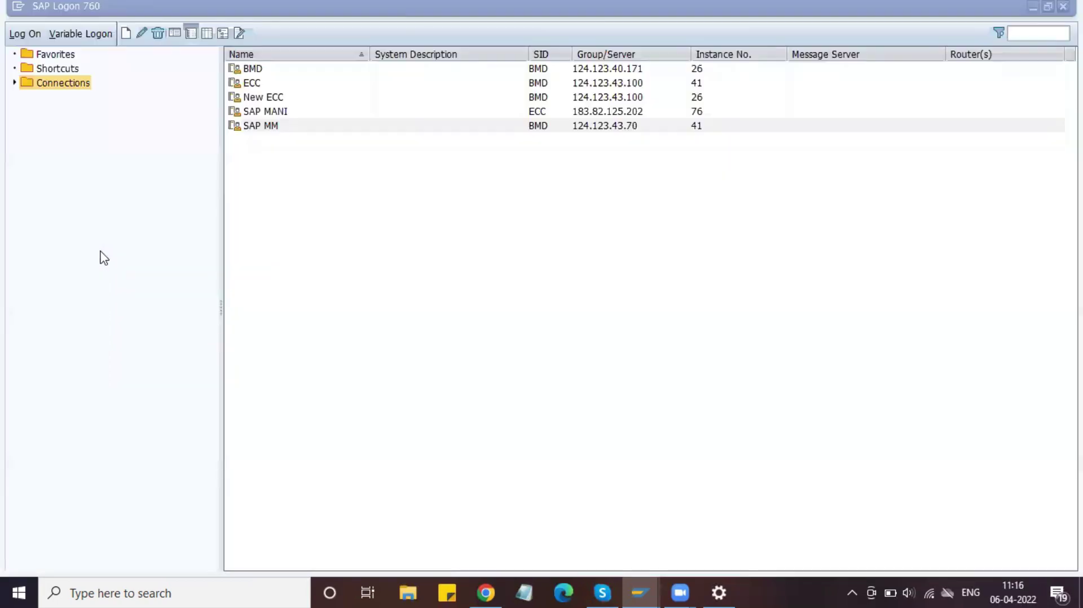
{"action": "key", "text": "super+d"}
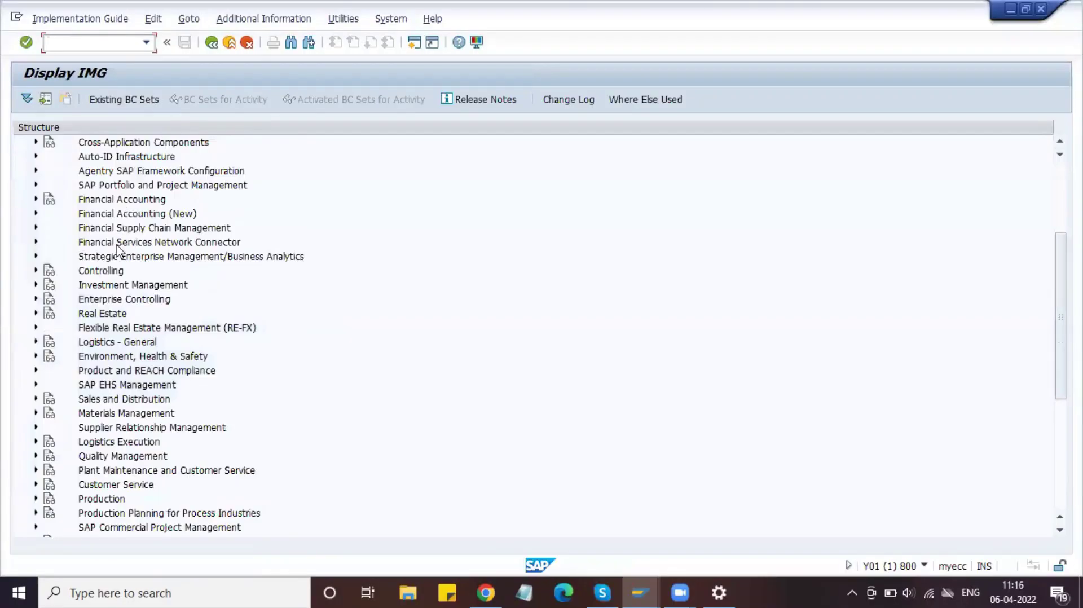
{"action": "scroll", "coordinate": [117, 248], "scroll_direction": "up", "scroll_amount": 4}
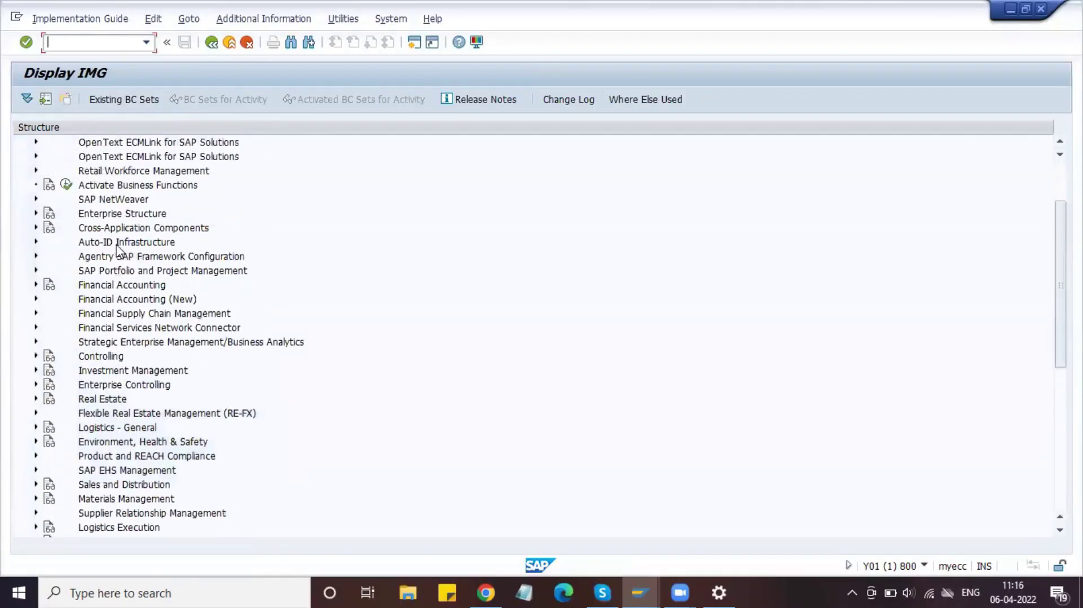
{"action": "scroll", "coordinate": [117, 249], "scroll_direction": "down", "scroll_amount": 1}
{"action": "double_click", "coordinate": [106, 256]}
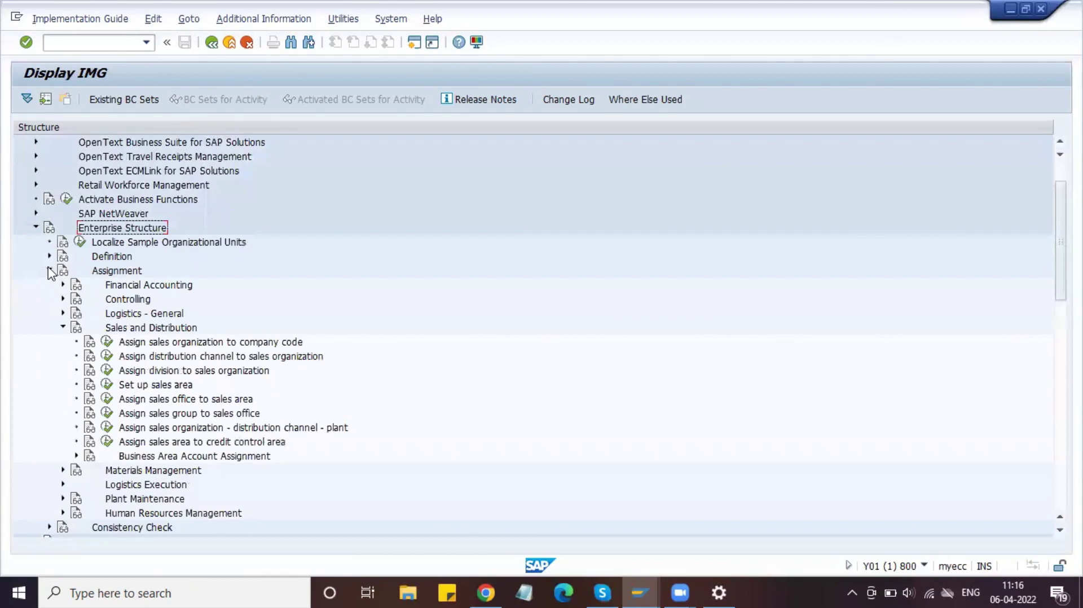
{"action": "left_click", "coordinate": [50, 270]}
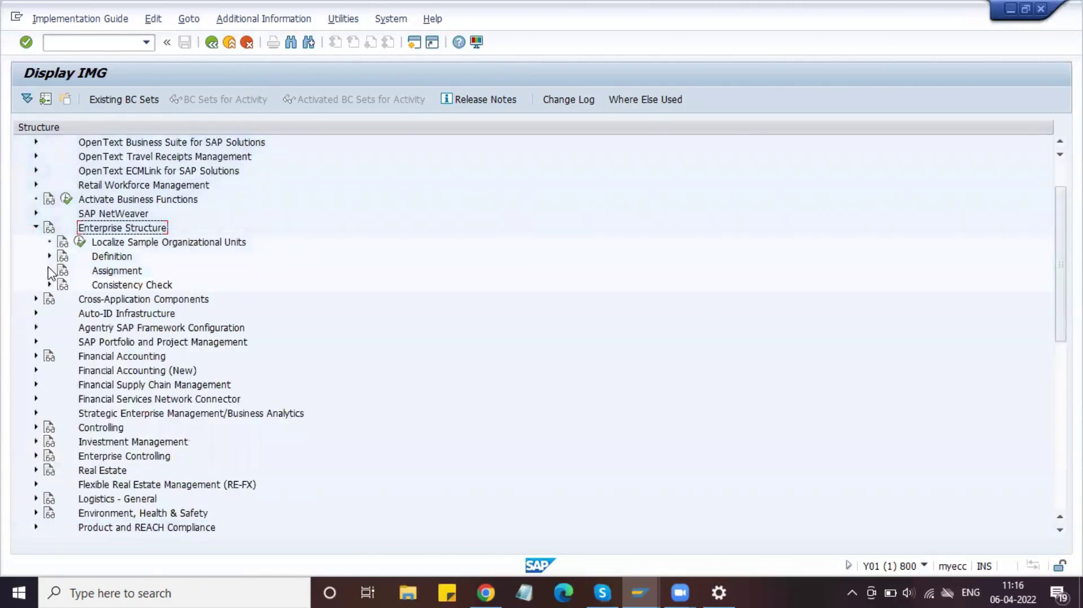
{"action": "left_click", "coordinate": [50, 271]}
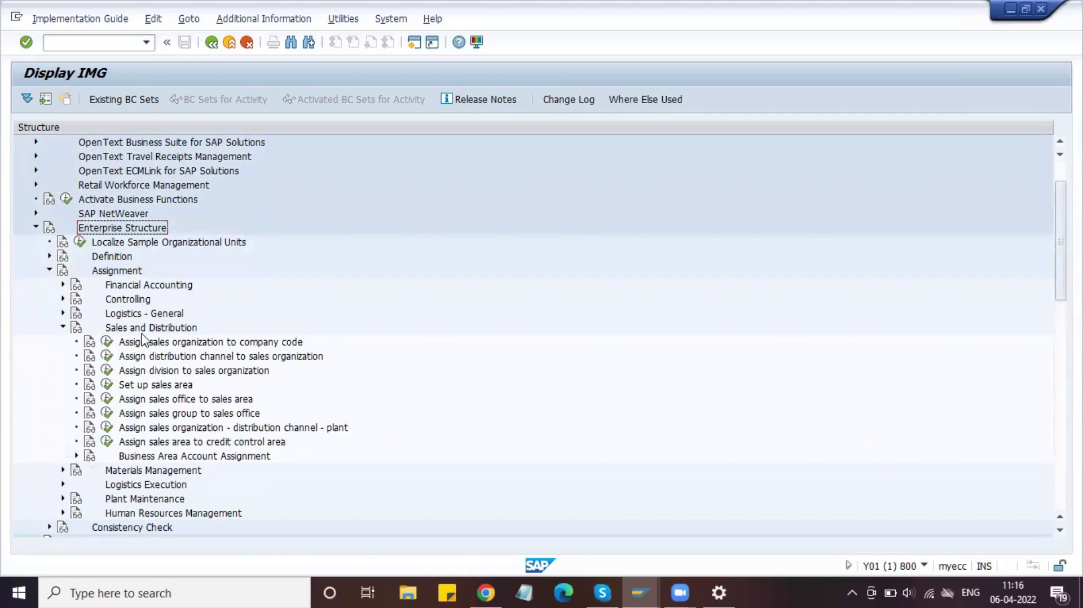
{"action": "left_click", "coordinate": [145, 457]}
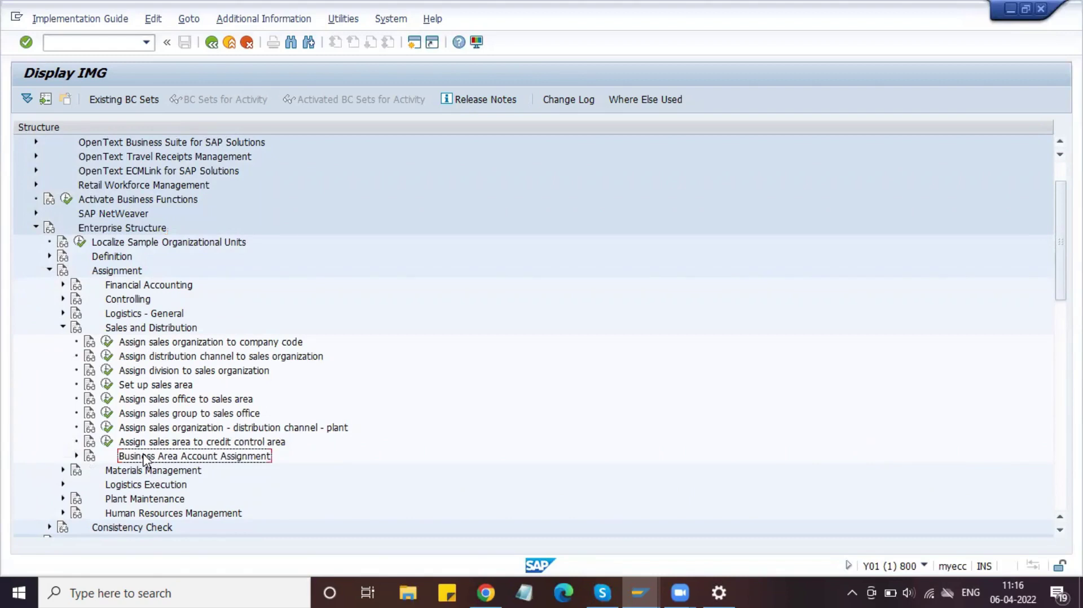
{"action": "double_click", "coordinate": [145, 458]}
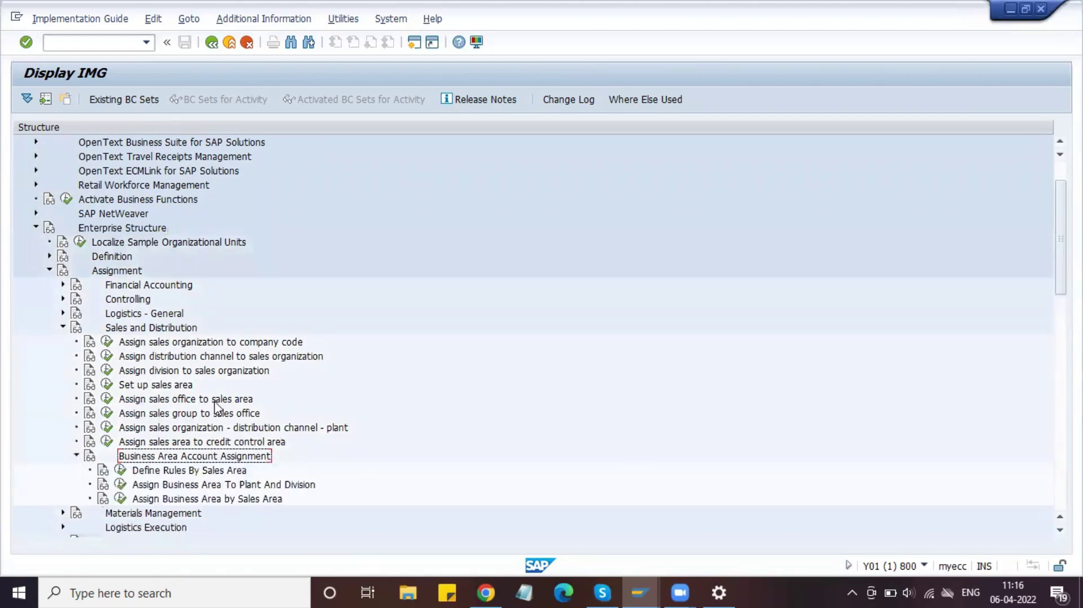
Open "Define Rules By Sales Area" and position the list at sales organization DLSO
{"action": "scroll", "coordinate": [218, 408], "scroll_direction": "down", "scroll_amount": 3}
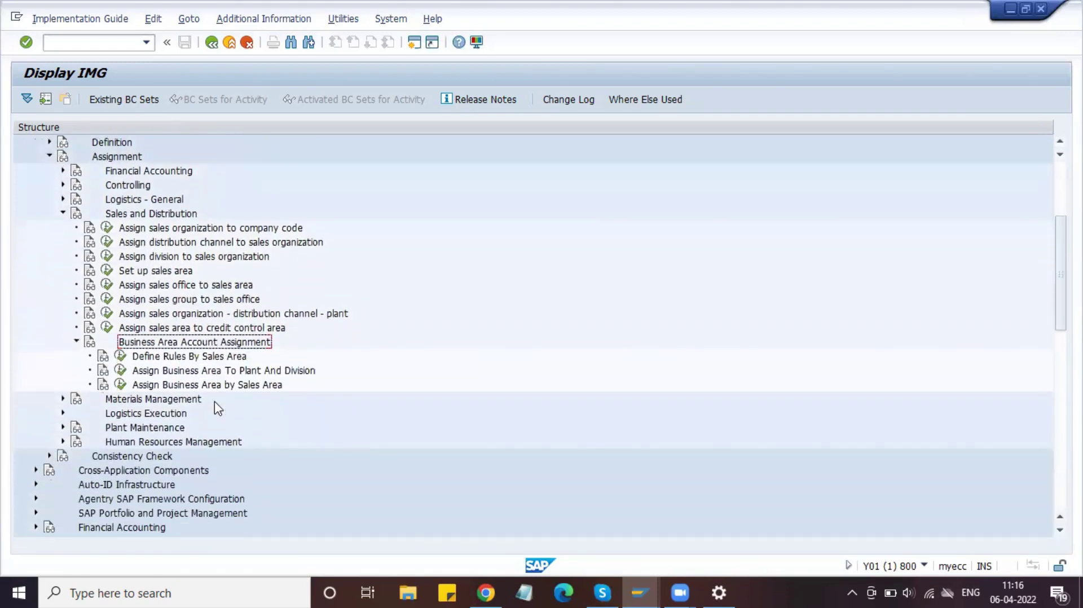
{"action": "left_click", "coordinate": [181, 358]}
{"action": "left_click", "coordinate": [121, 356]}
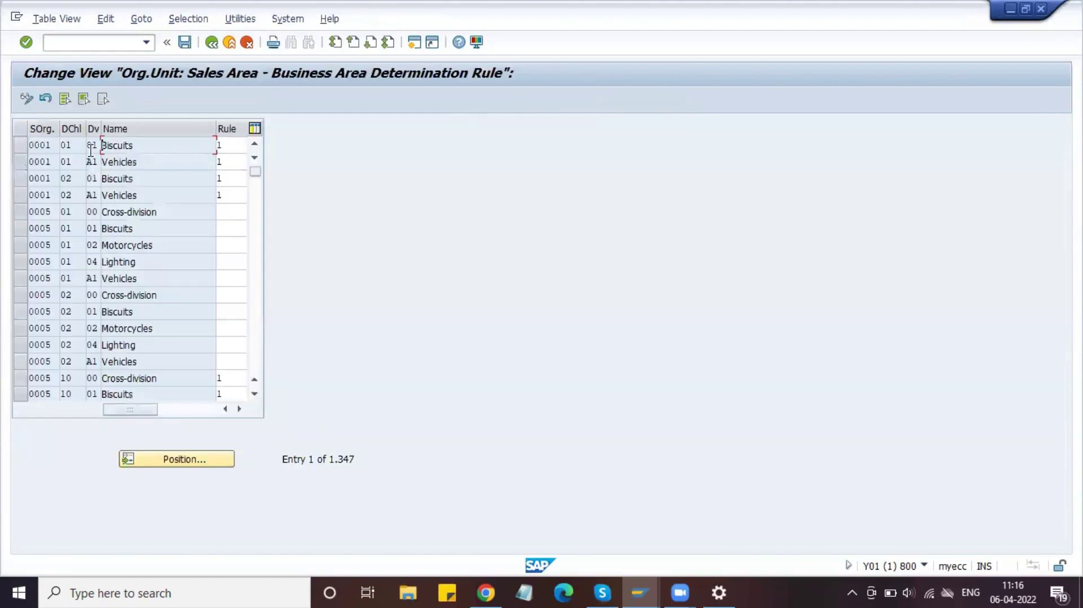
{"action": "left_click", "coordinate": [162, 459]}
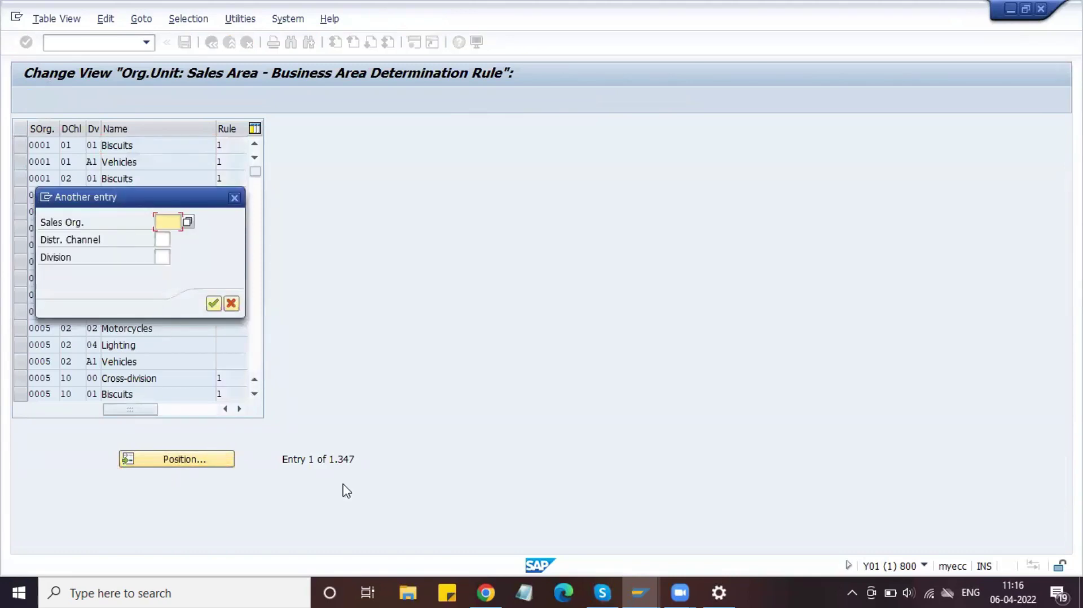
{"action": "type", "text": "dlso"}
{"action": "key", "text": "Return"}
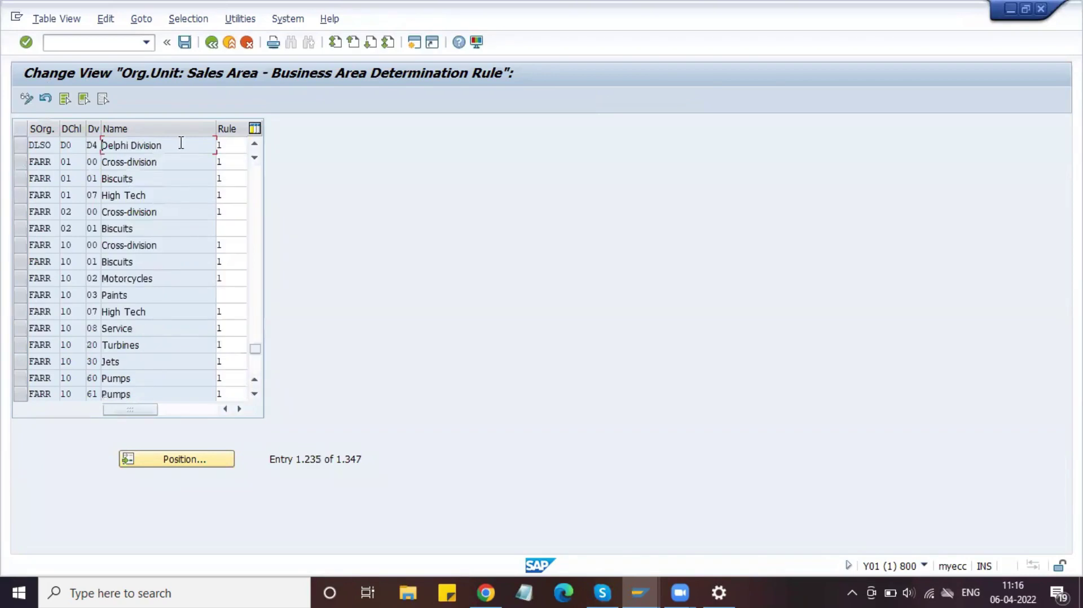
Check the possible business area determination rules for DLSO's sales area and return to the implementation guide
{"action": "left_click", "coordinate": [235, 149]}
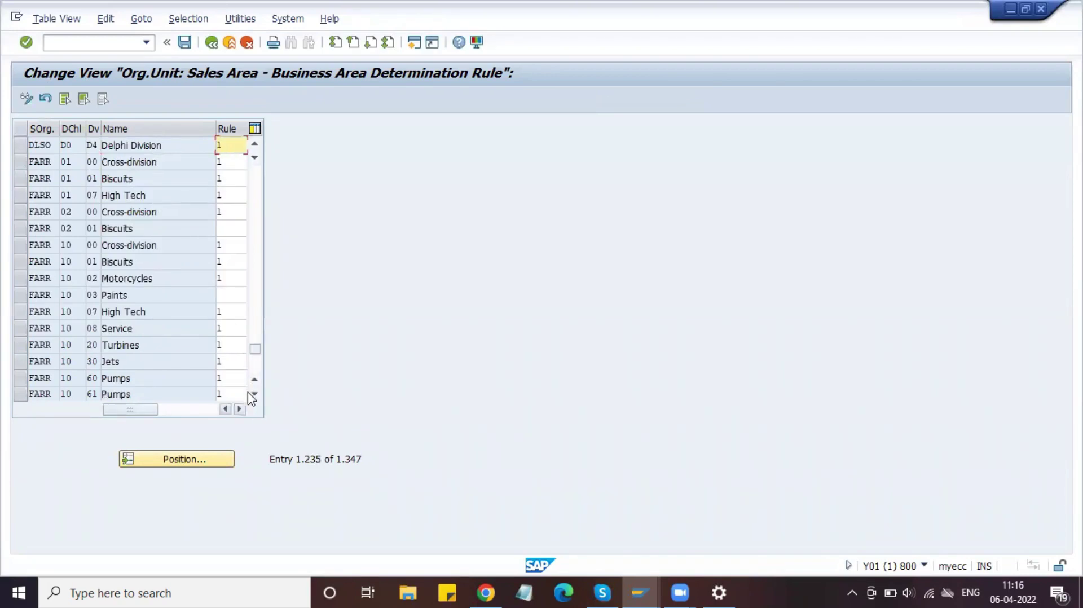
{"action": "left_click", "coordinate": [239, 409]}
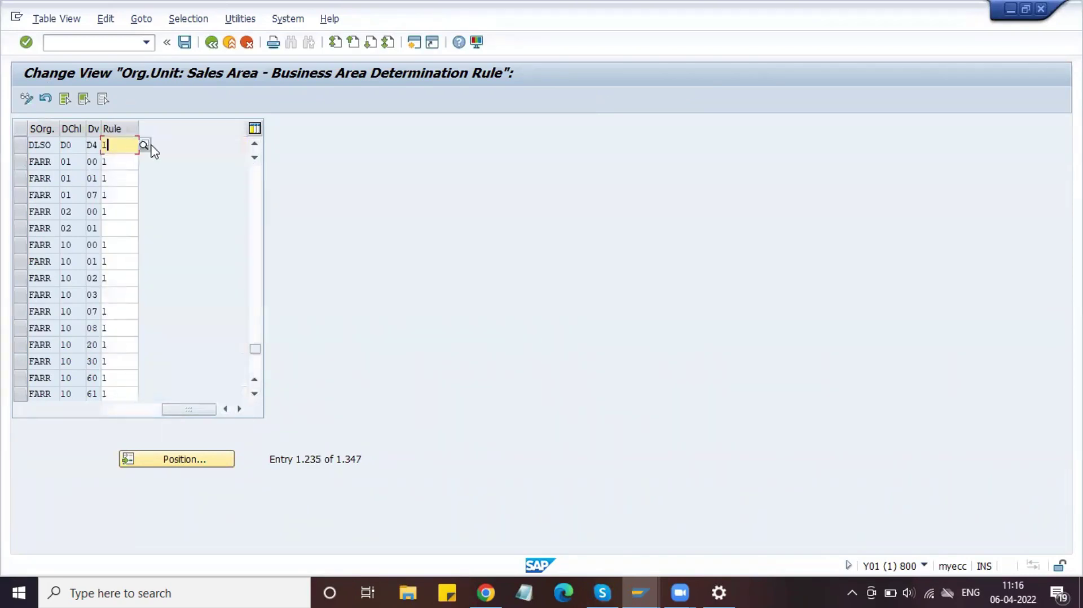
{"action": "left_click", "coordinate": [145, 145]}
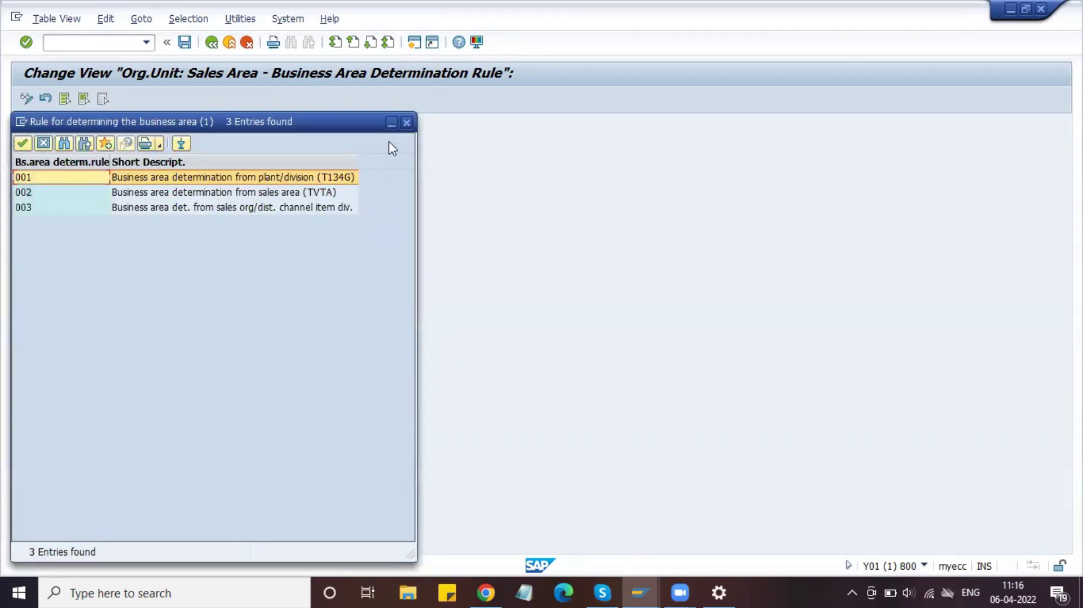
{"action": "left_click", "coordinate": [406, 122]}
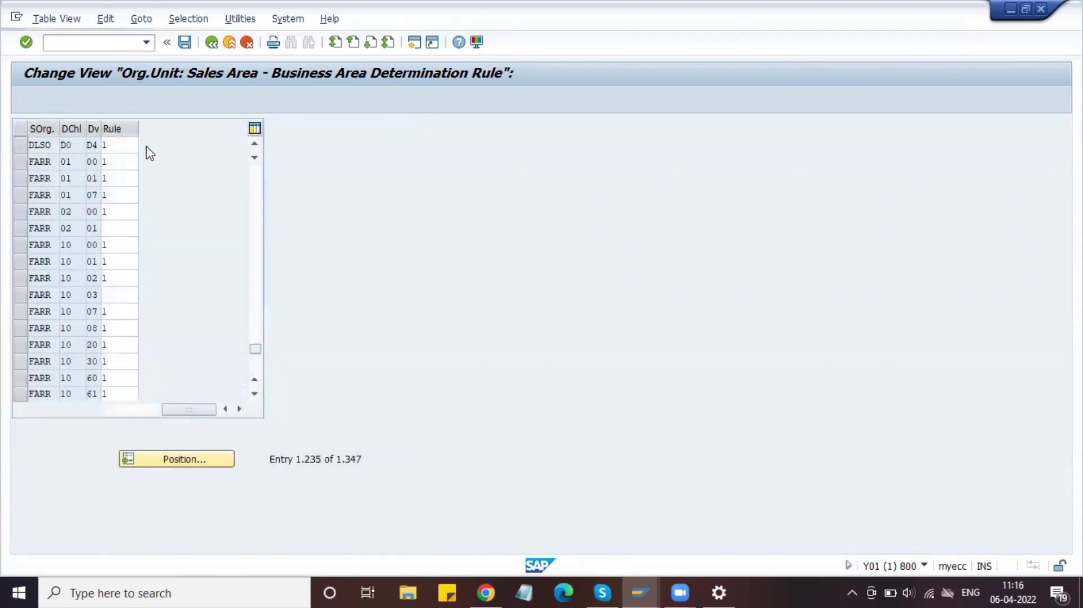
{"action": "left_click", "coordinate": [213, 43]}
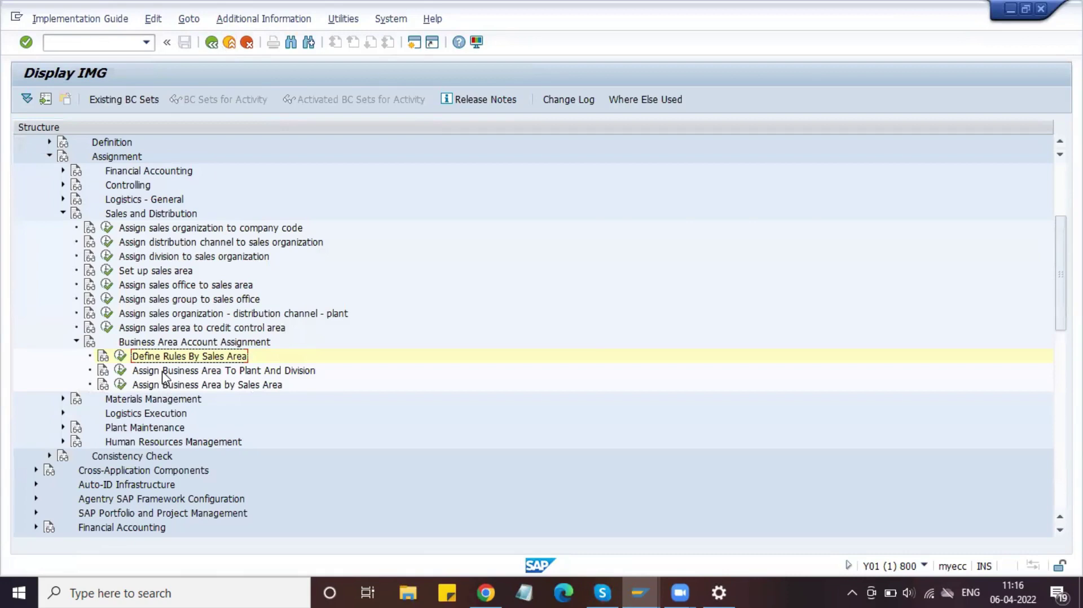
Open "Assign Business Area To Plant And Division" and position the list at plant DPL1
{"action": "left_click", "coordinate": [165, 373]}
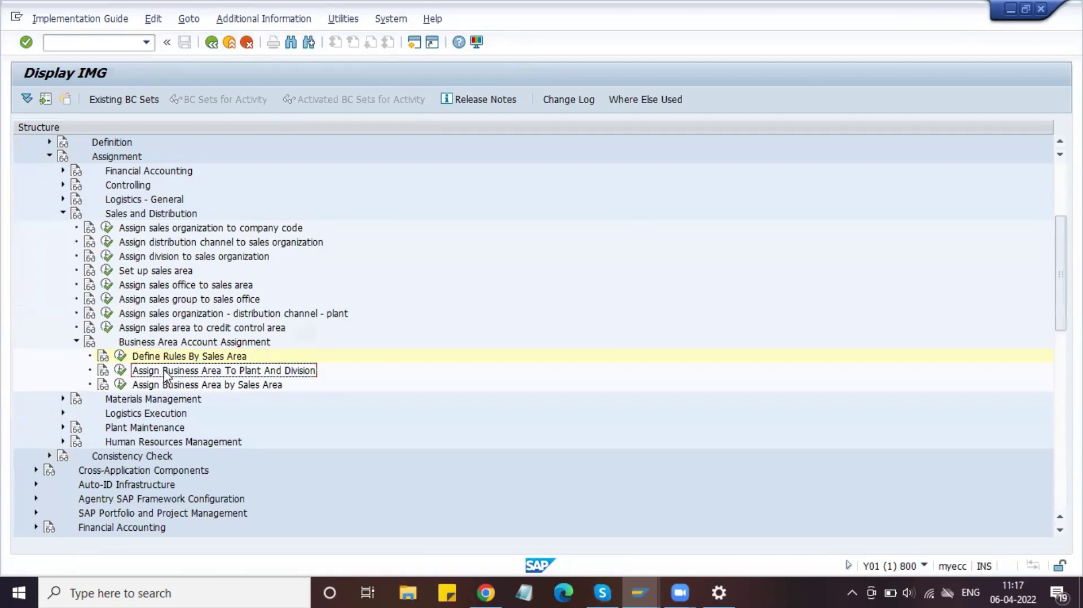
{"action": "left_click", "coordinate": [122, 373]}
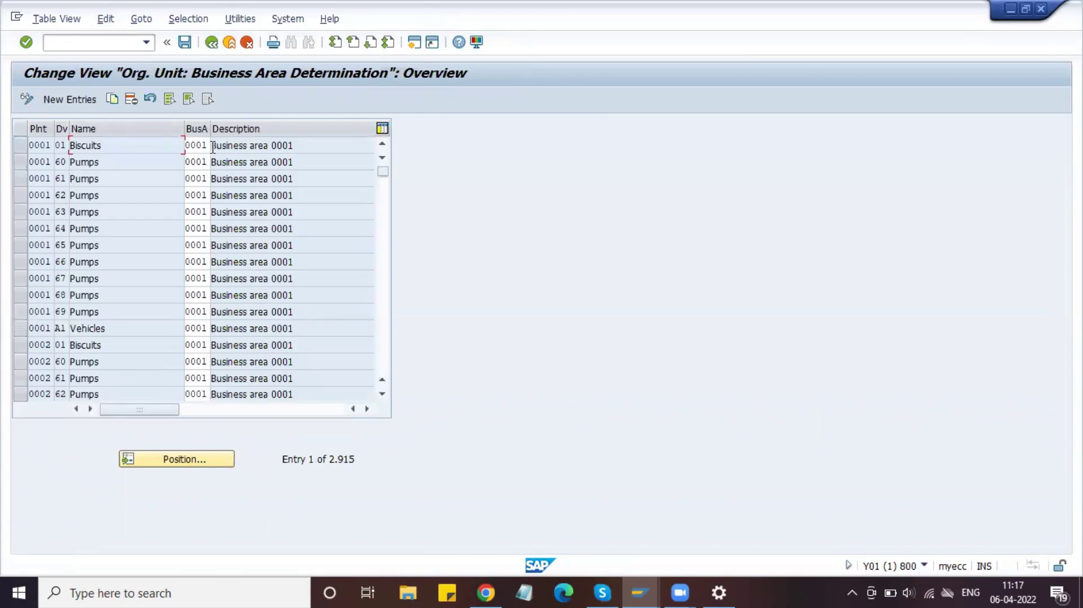
{"action": "left_click", "coordinate": [206, 145]}
{"action": "left_click", "coordinate": [182, 456]}
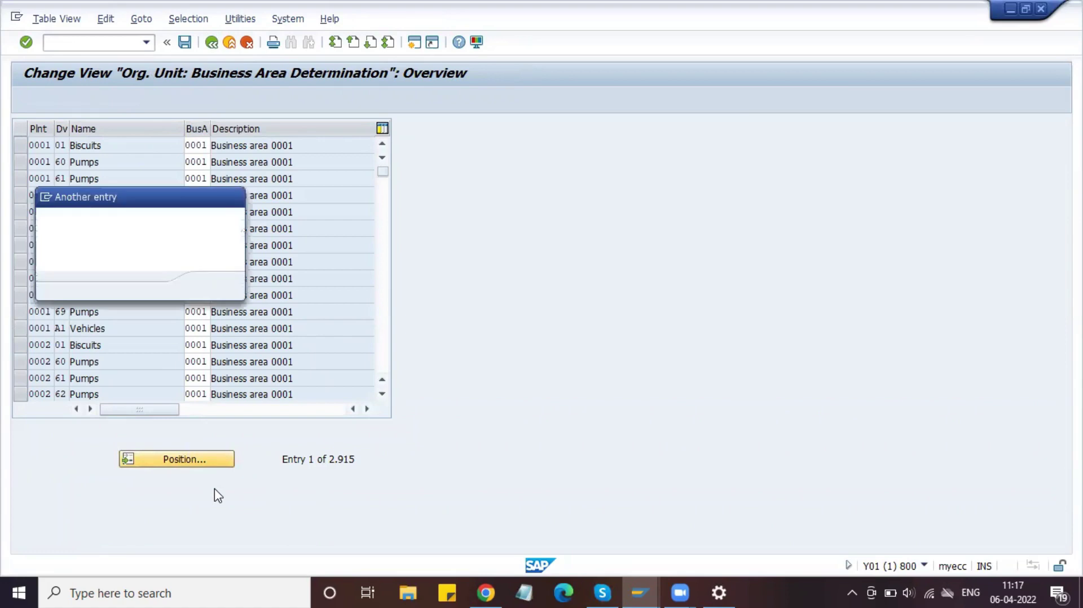
{"action": "type", "text": "dpl1"}
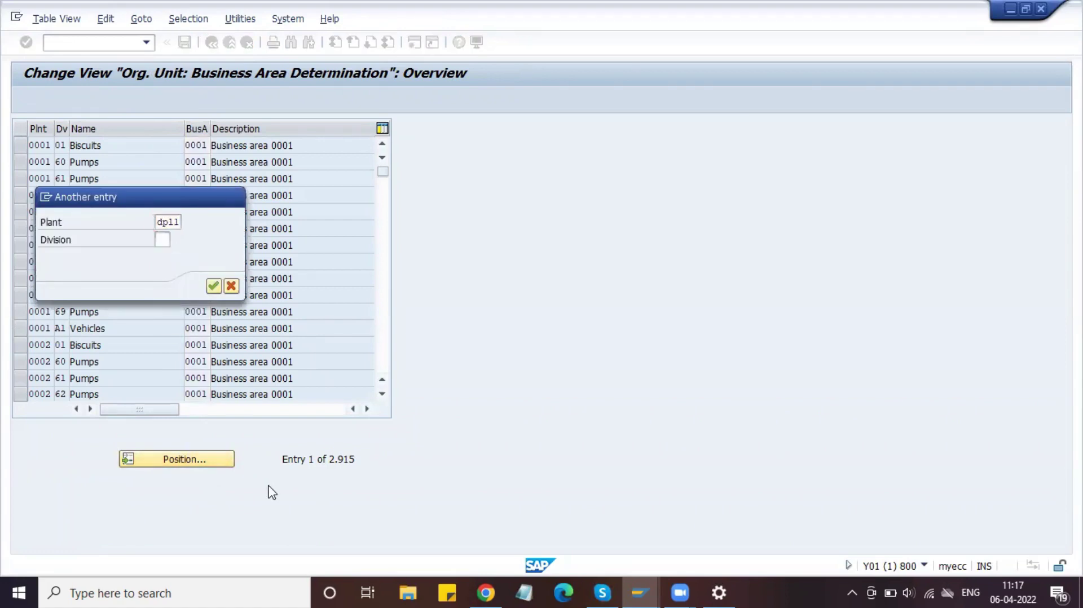
{"action": "key", "text": "Return"}
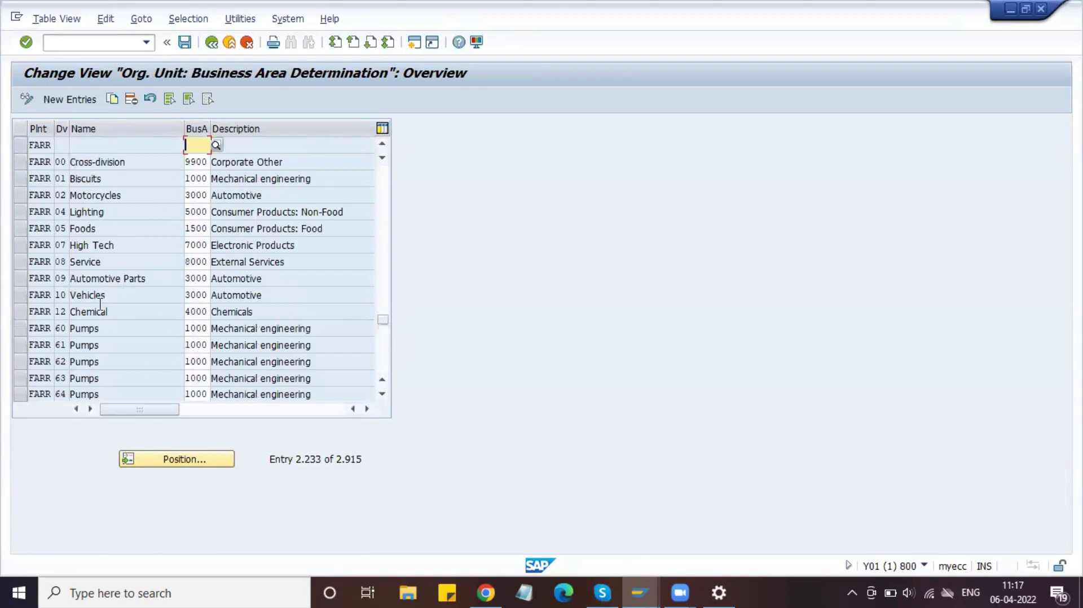
Position the business area determination list at plant DPL1 again, this time specifying a division as well
{"action": "left_click", "coordinate": [164, 460]}
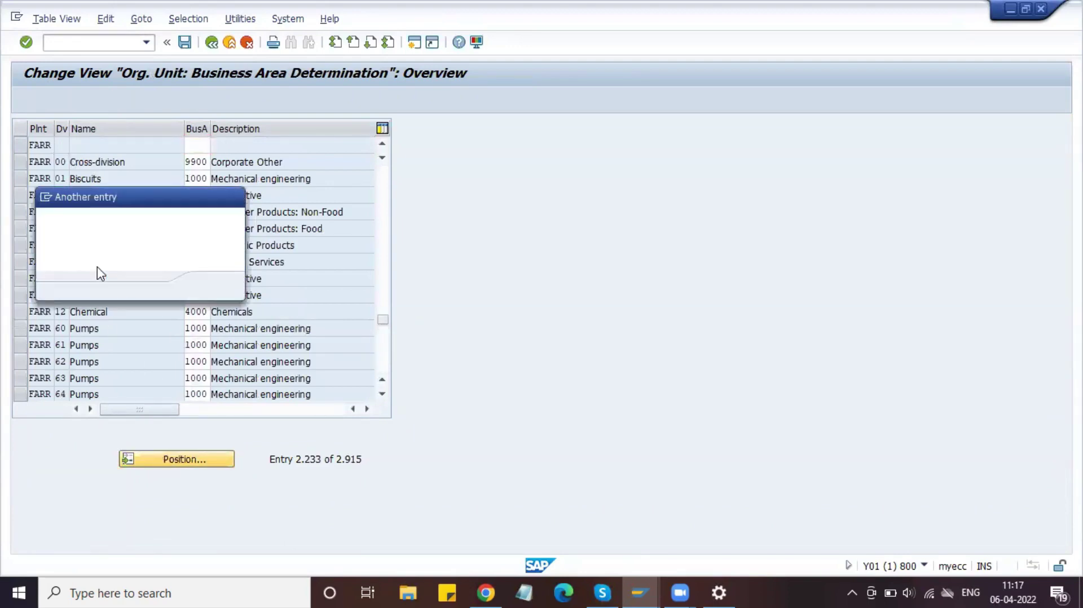
{"action": "type", "text": "dpl1"}
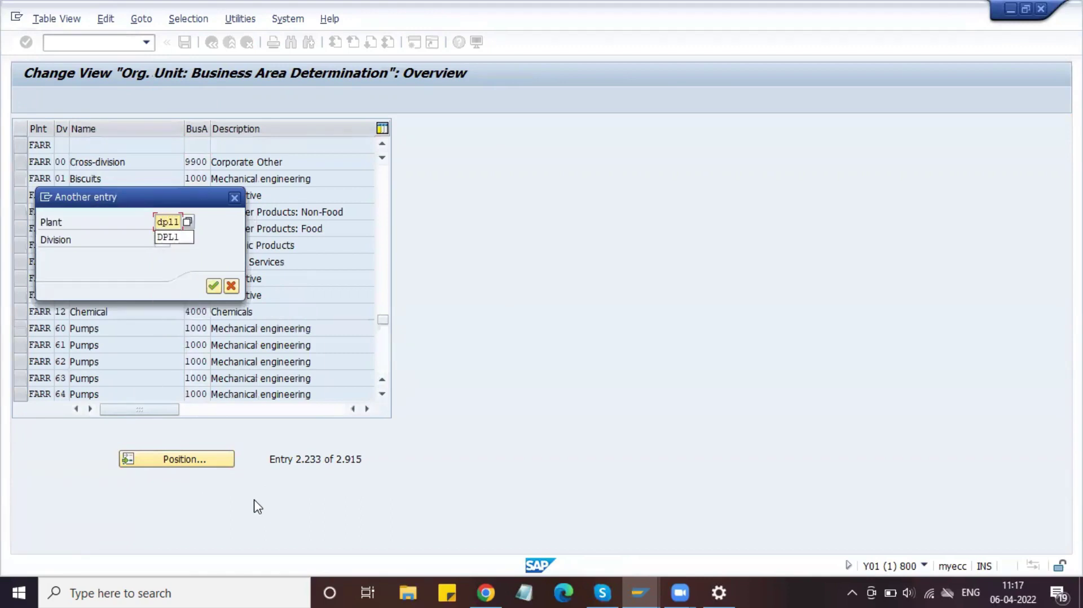
{"action": "key", "text": "Tab"}
{"action": "type", "text": "10"}
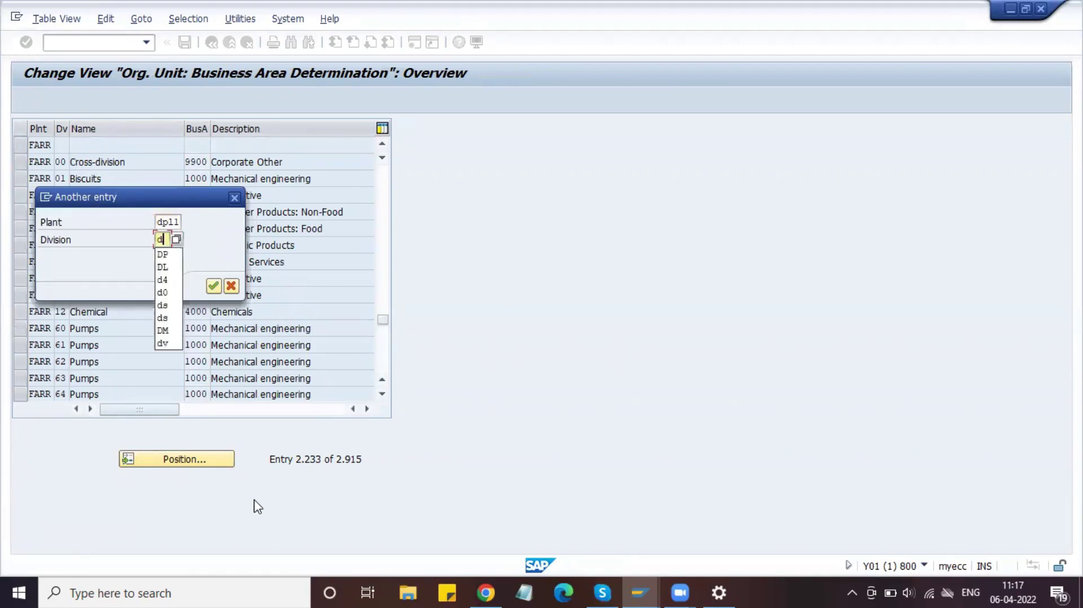
{"action": "key", "text": "Return"}
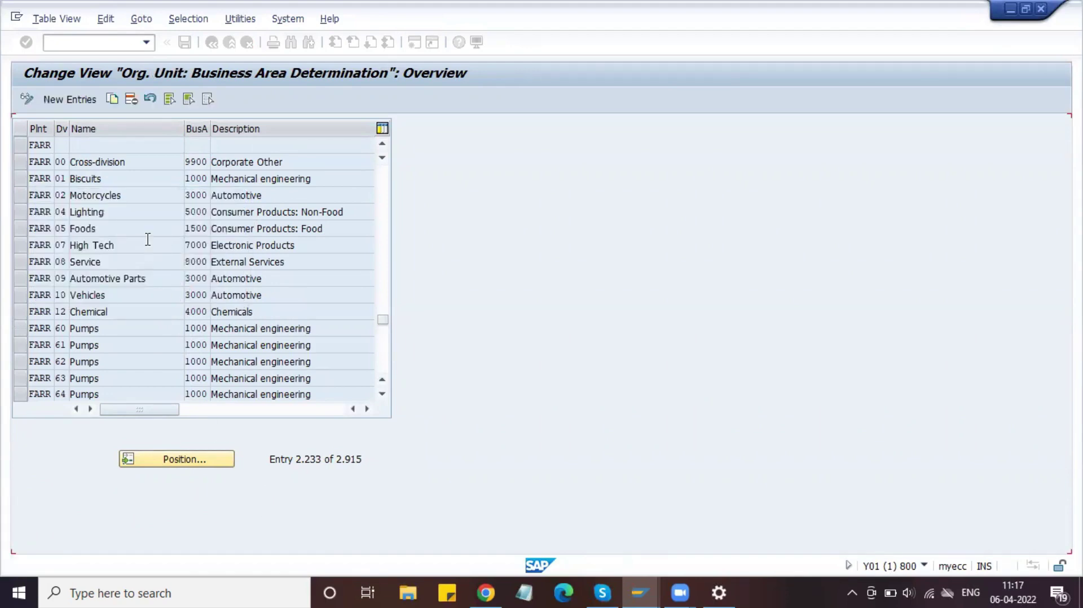
Start a copy of the first business area determination entry, plant 0001 with division 01
{"action": "scroll", "coordinate": [119, 257], "scroll_direction": "up", "scroll_amount": 10}
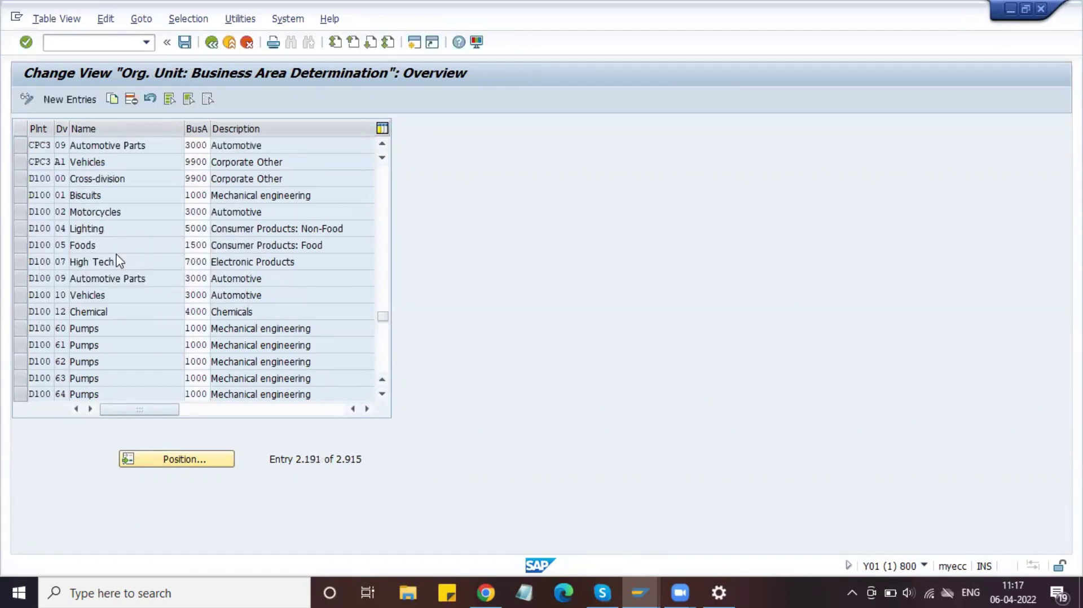
{"action": "scroll", "coordinate": [119, 261], "scroll_direction": "up", "scroll_amount": 15}
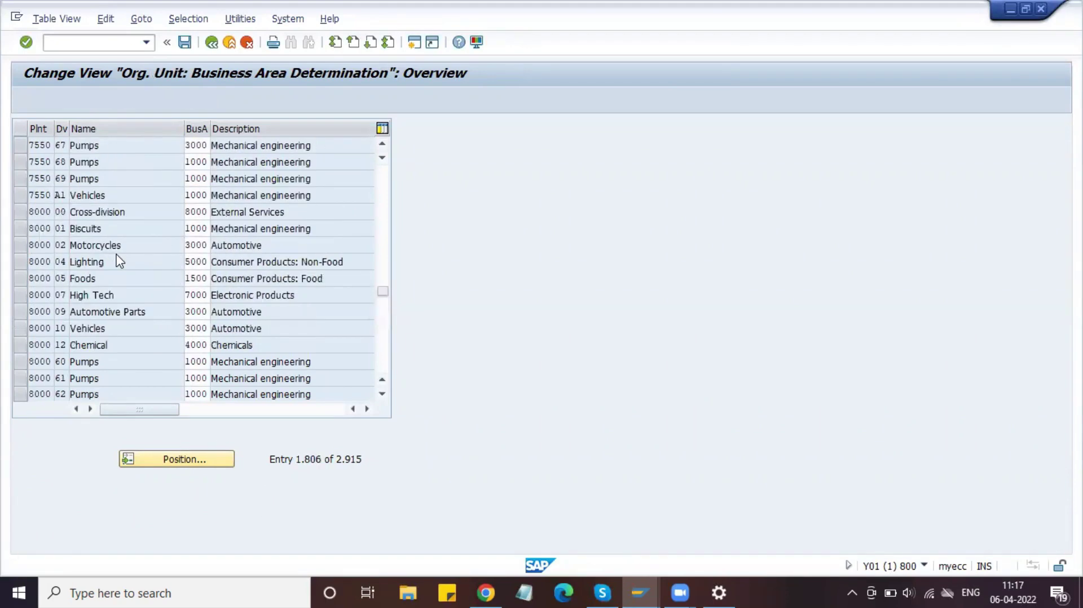
{"action": "scroll", "coordinate": [119, 260], "scroll_direction": "up", "scroll_amount": 10}
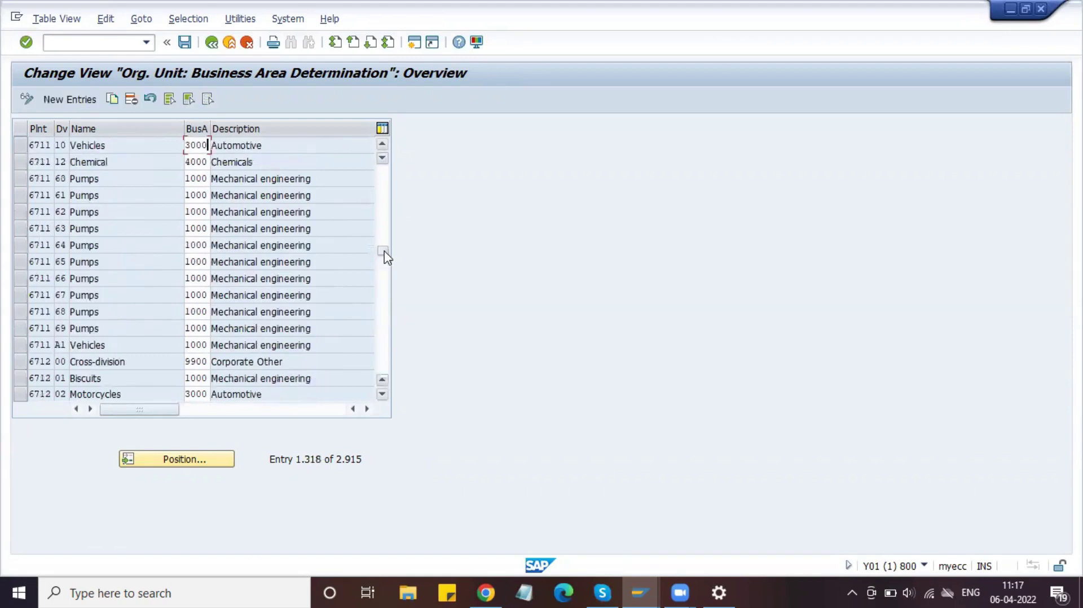
{"action": "scroll", "coordinate": [382, 253], "scroll_direction": "up", "scroll_amount": 1}
{"action": "key", "text": "ctrl+Page_Up"}
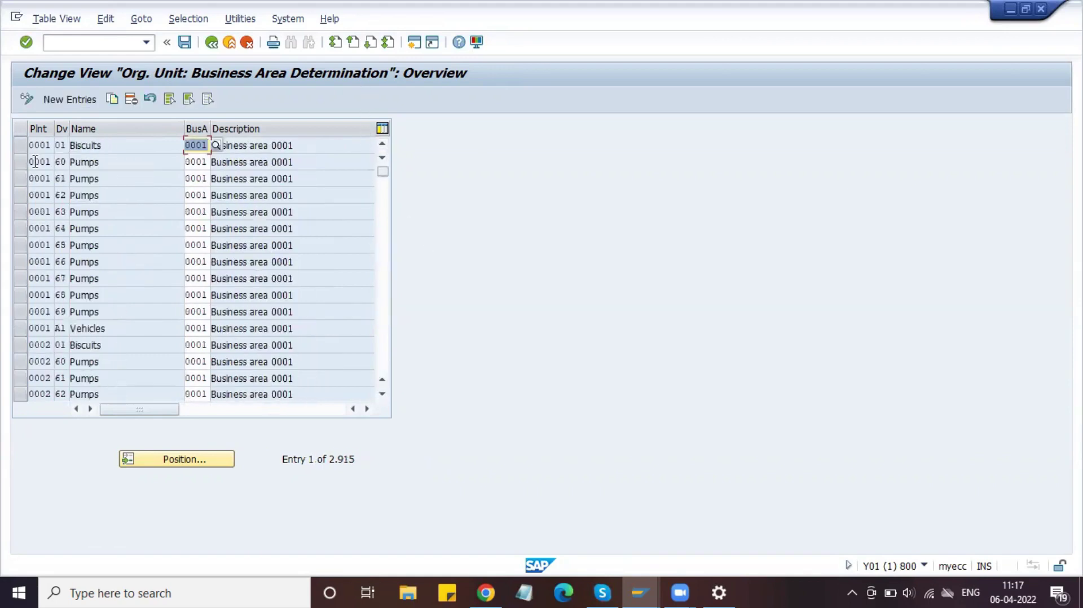
{"action": "left_click", "coordinate": [22, 146]}
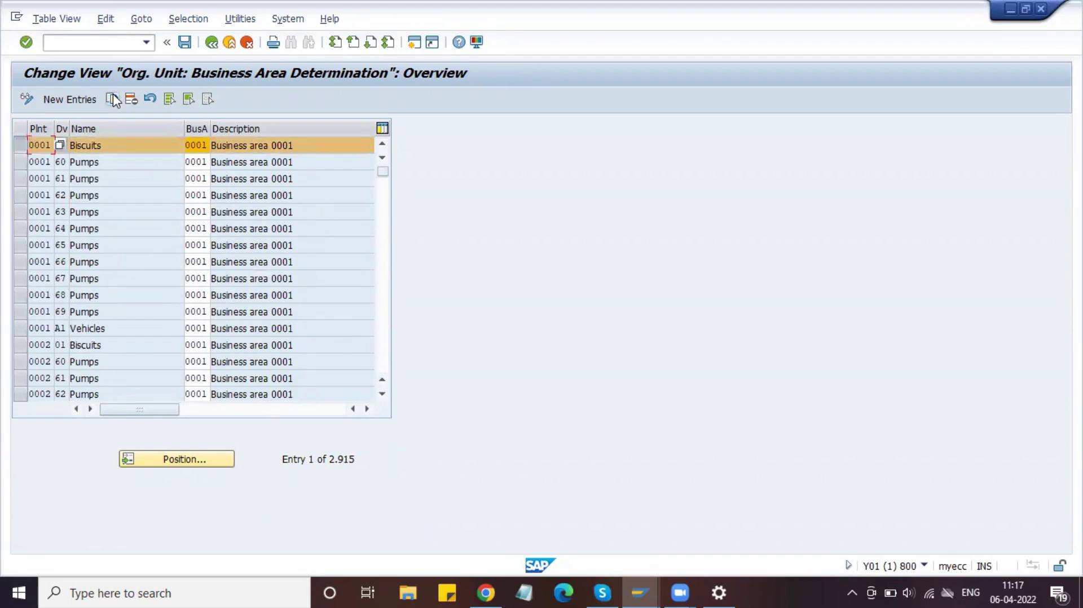
{"action": "left_click", "coordinate": [113, 99]}
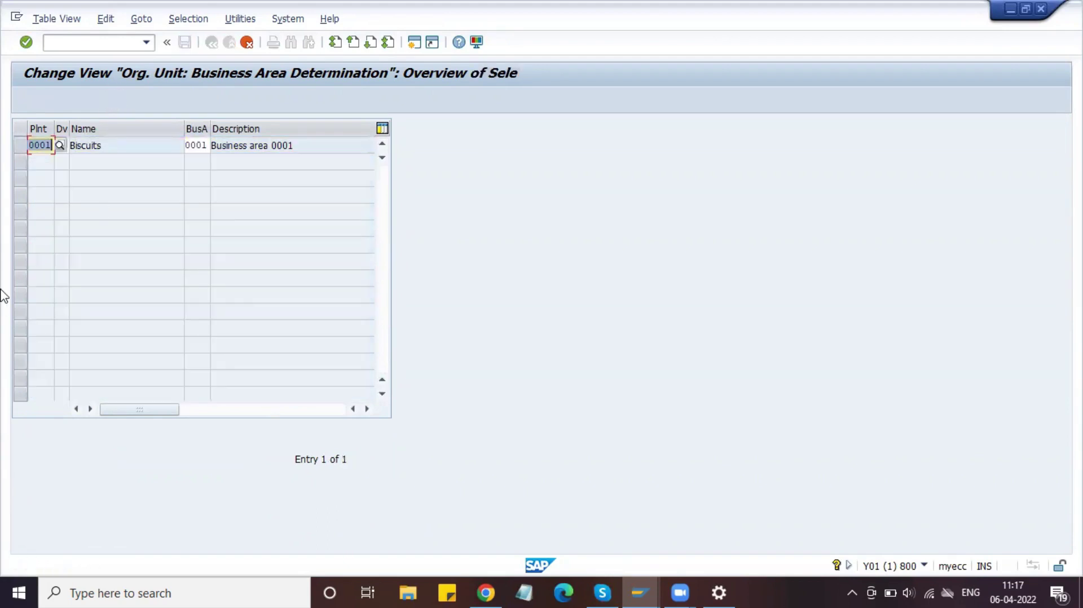
Set the copied entry's plant to DPL1 and its division to D4, and confirm the copy
{"action": "type", "text": "dp11"}
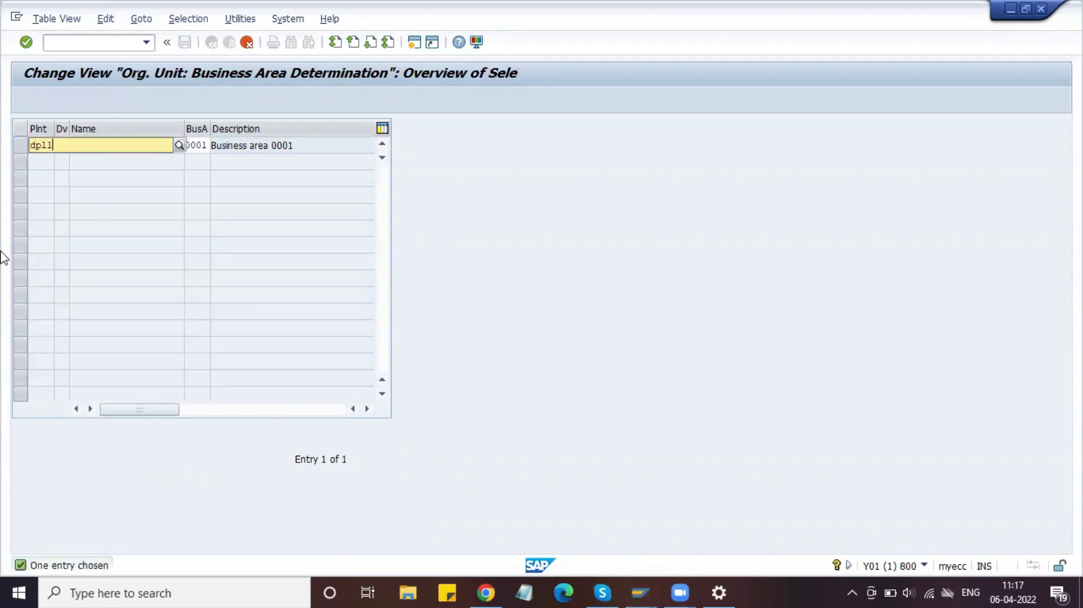
{"action": "left_click", "coordinate": [55, 186]}
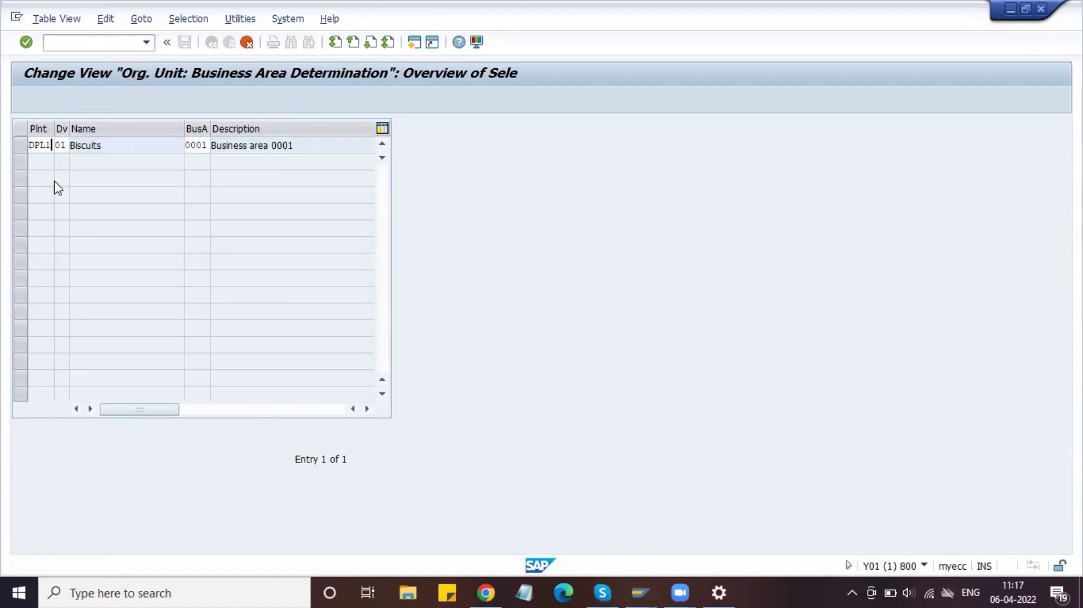
{"action": "key", "text": "Tab"}
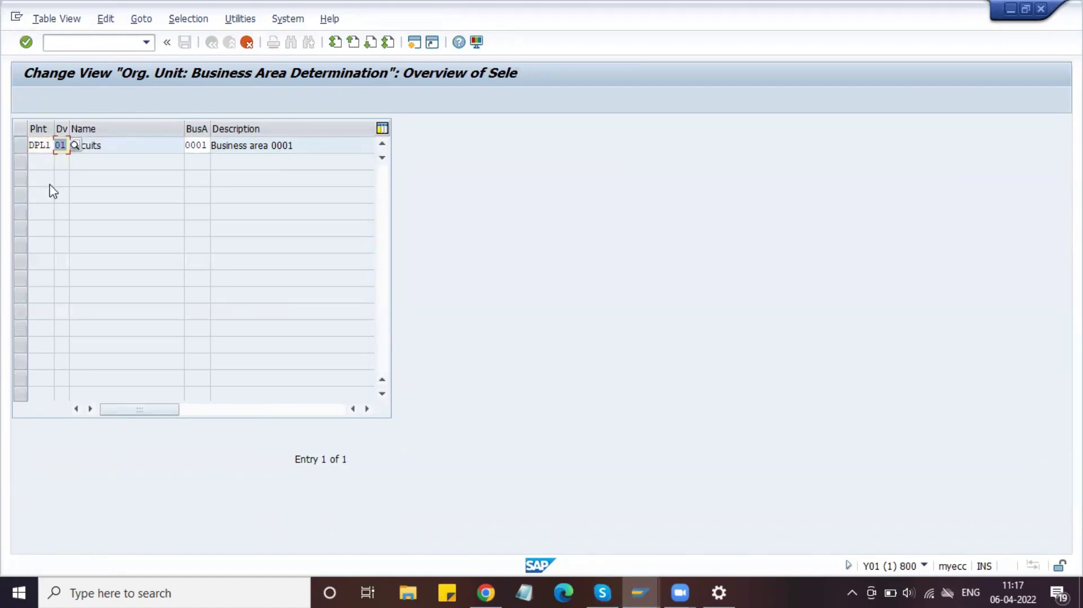
{"action": "type", "text": "d"}
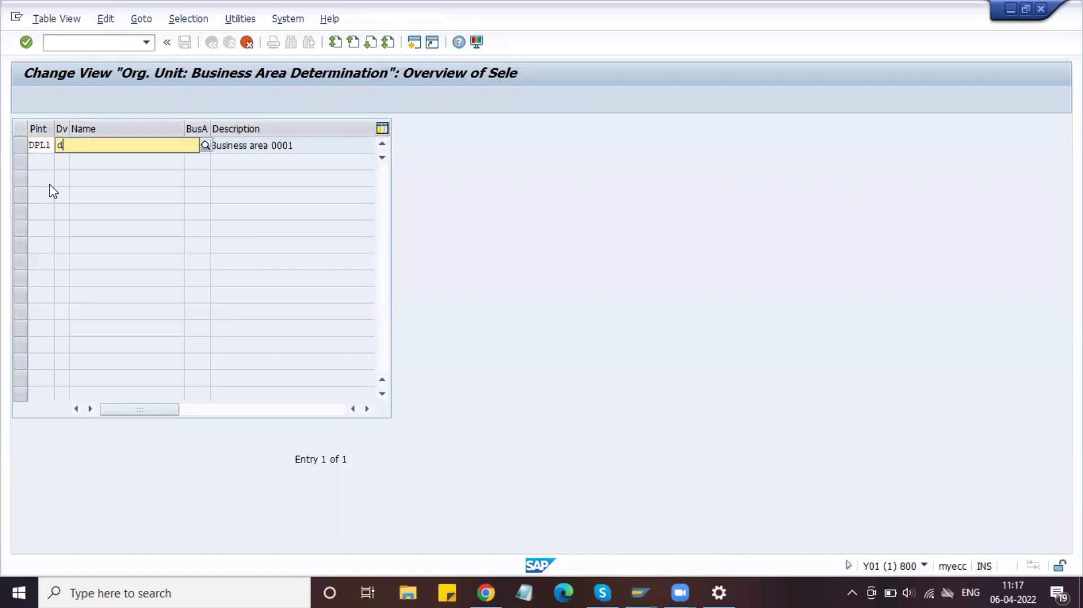
{"action": "type", "text": "0"}
{"action": "type", "text": "4"}
{"action": "left_click", "coordinate": [96, 180]}
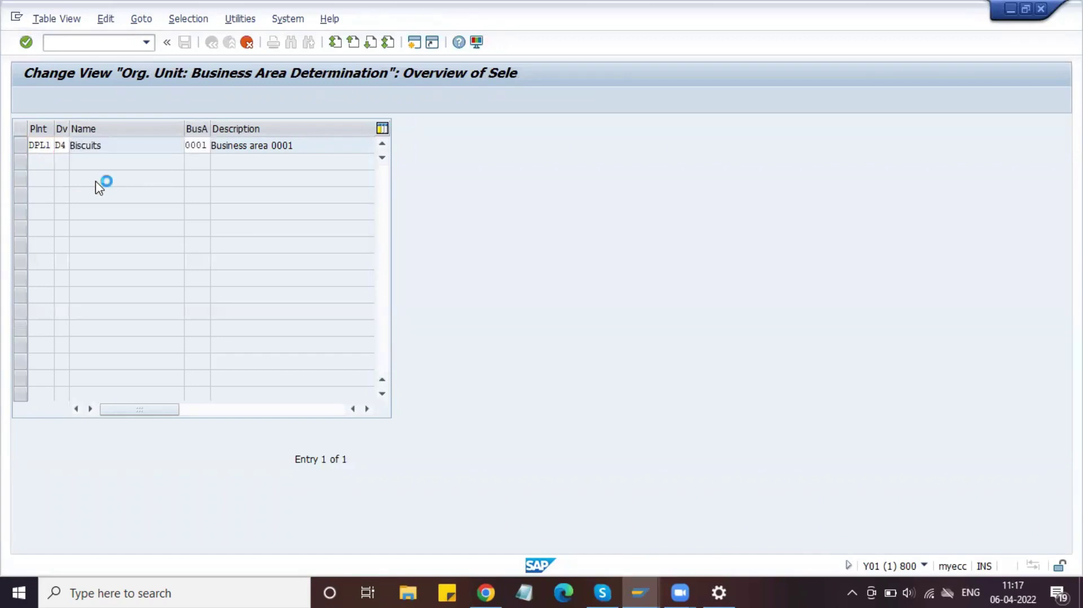
Copy the plant DPL1 entry with division D4 as a new entry for plant DPL2
{"action": "left_click", "coordinate": [20, 145]}
{"action": "left_click", "coordinate": [112, 100]}
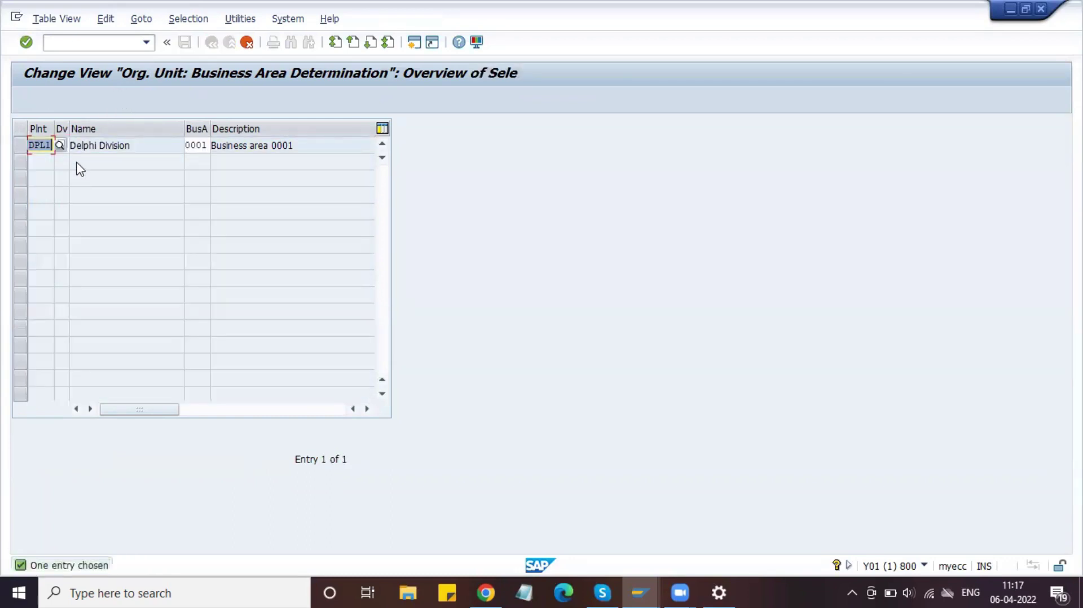
{"action": "type", "text": "DPL"}
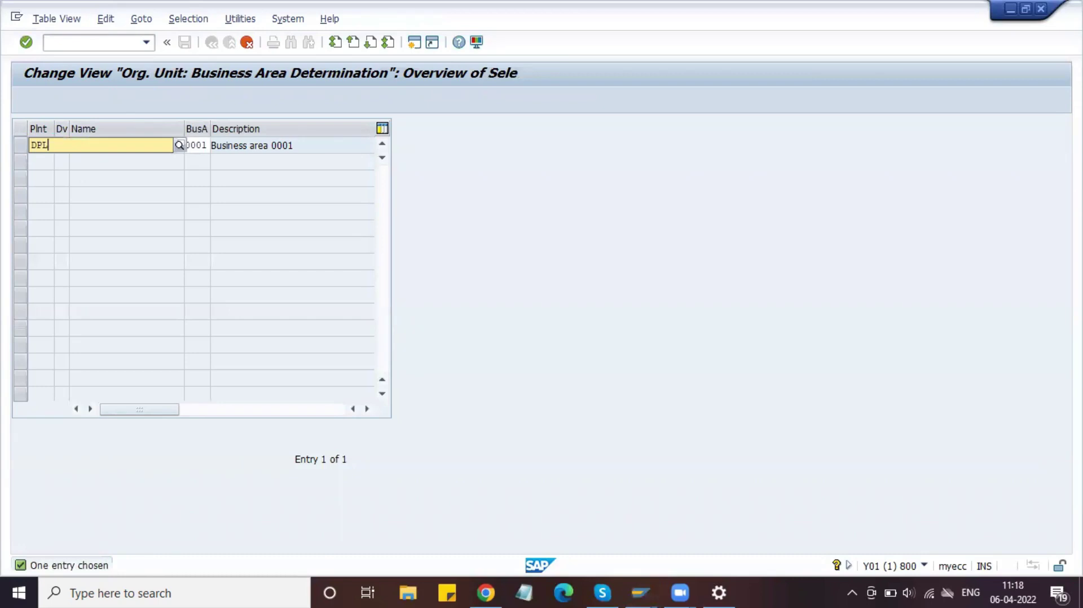
{"action": "type", "text": "2"}
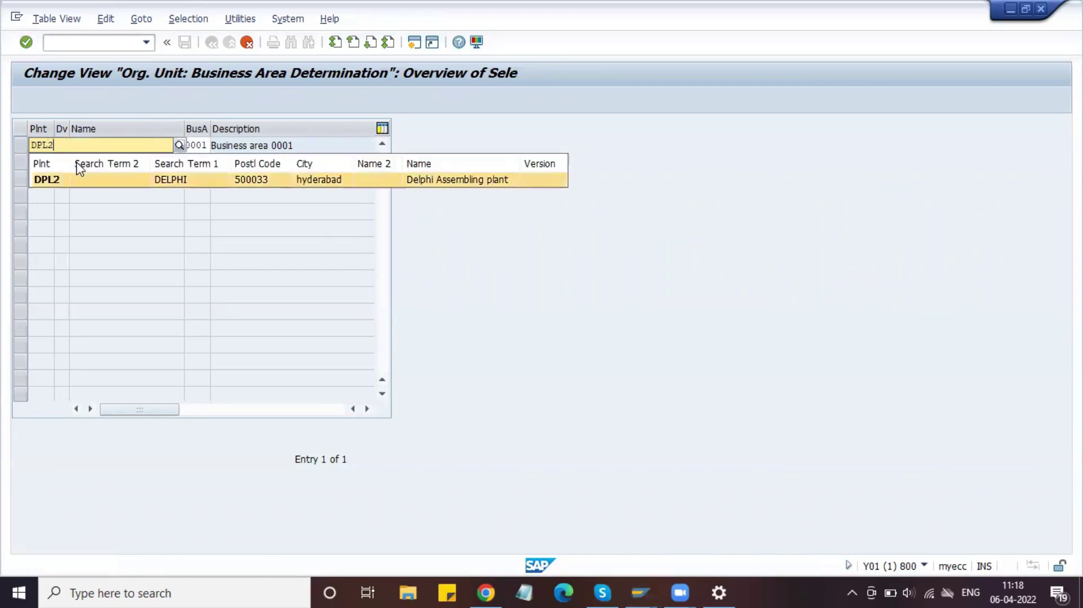
{"action": "key", "text": "Return"}
{"action": "key", "text": "Return"}
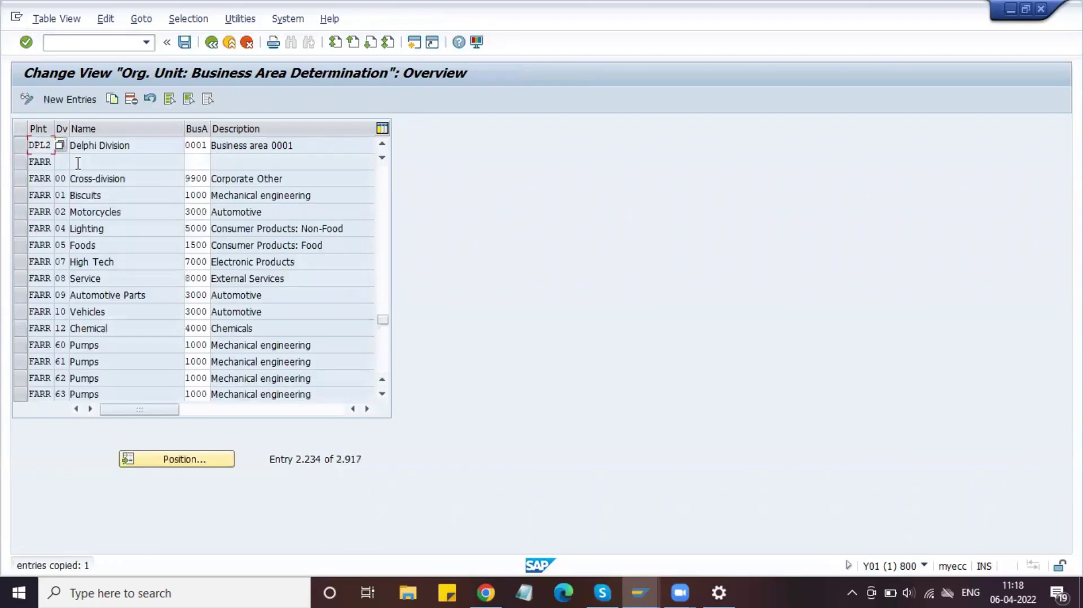
Save the new business area assignments and return to the implementation guide
{"action": "left_click", "coordinate": [184, 42]}
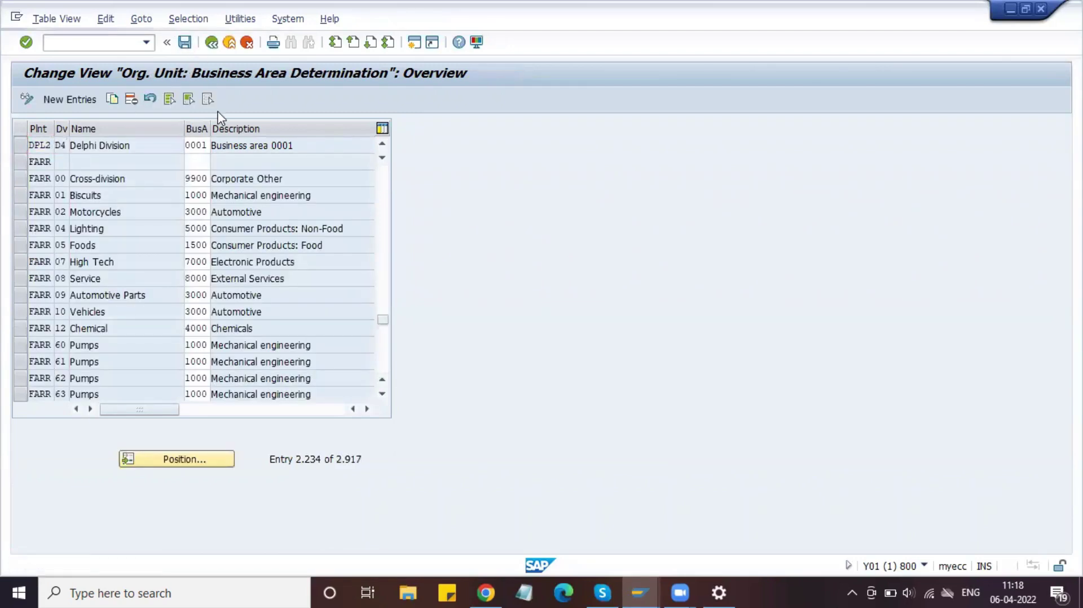
{"action": "key", "text": "Return"}
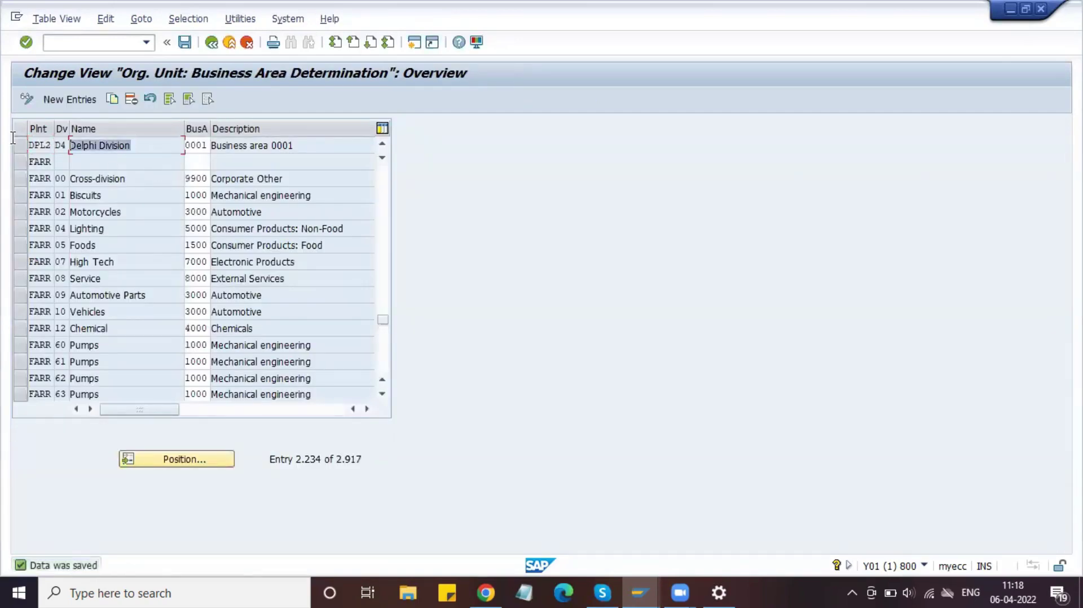
{"action": "left_click", "coordinate": [211, 43]}
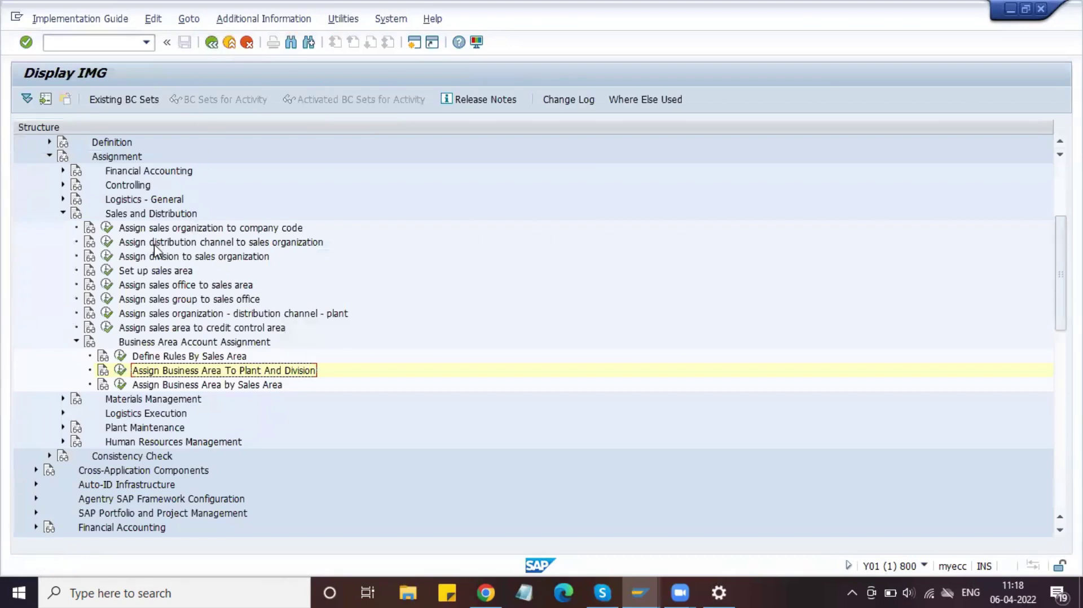
Open "Assign Business Area by Sales Area" and position the list at sales organization DLSO
{"action": "left_click", "coordinate": [150, 388]}
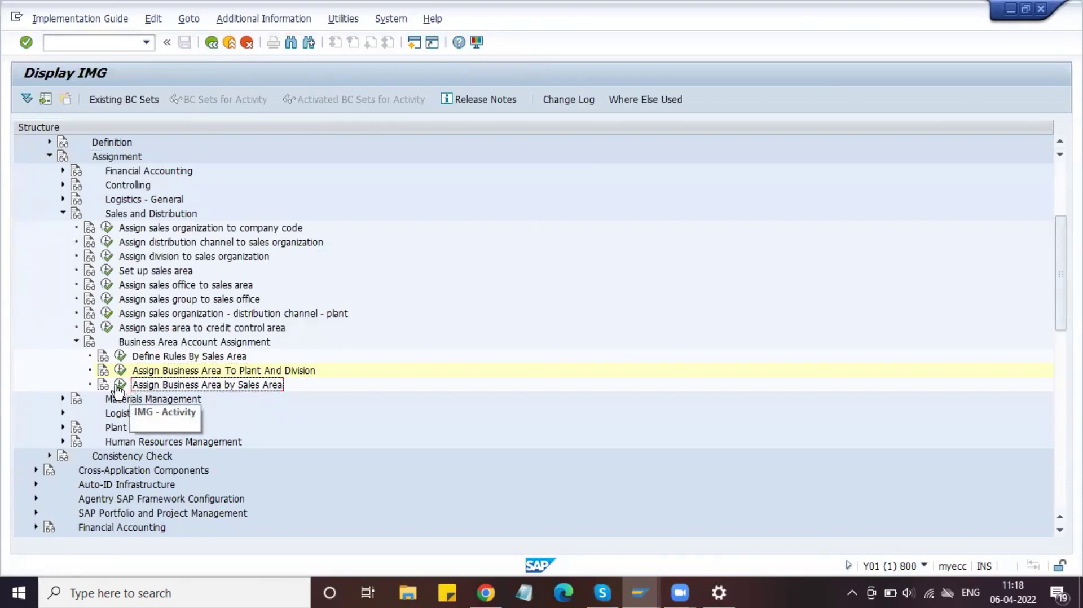
{"action": "left_click", "coordinate": [121, 386]}
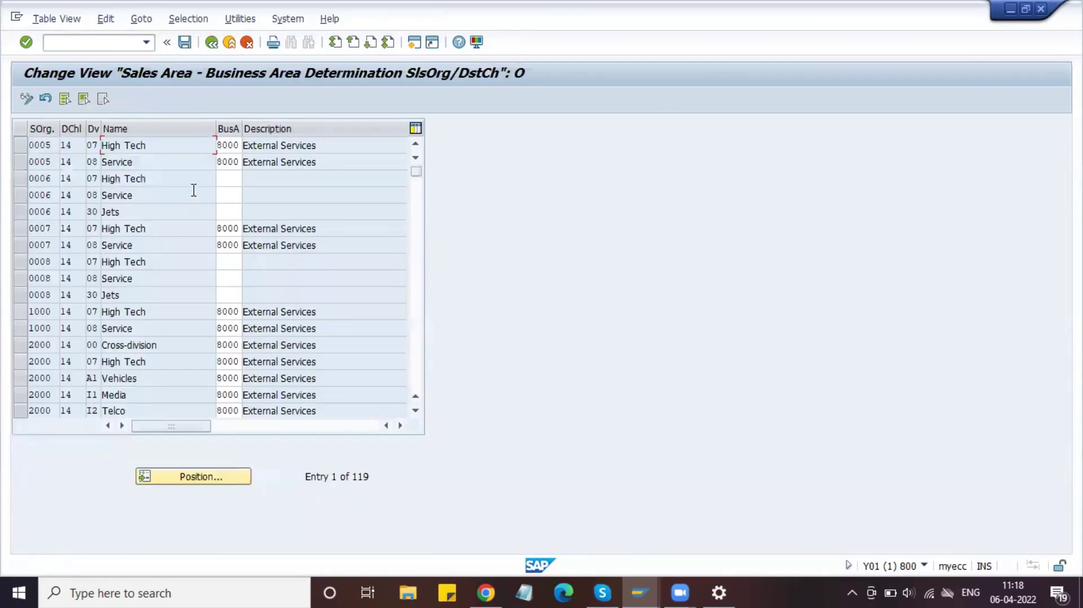
{"action": "left_click", "coordinate": [189, 476]}
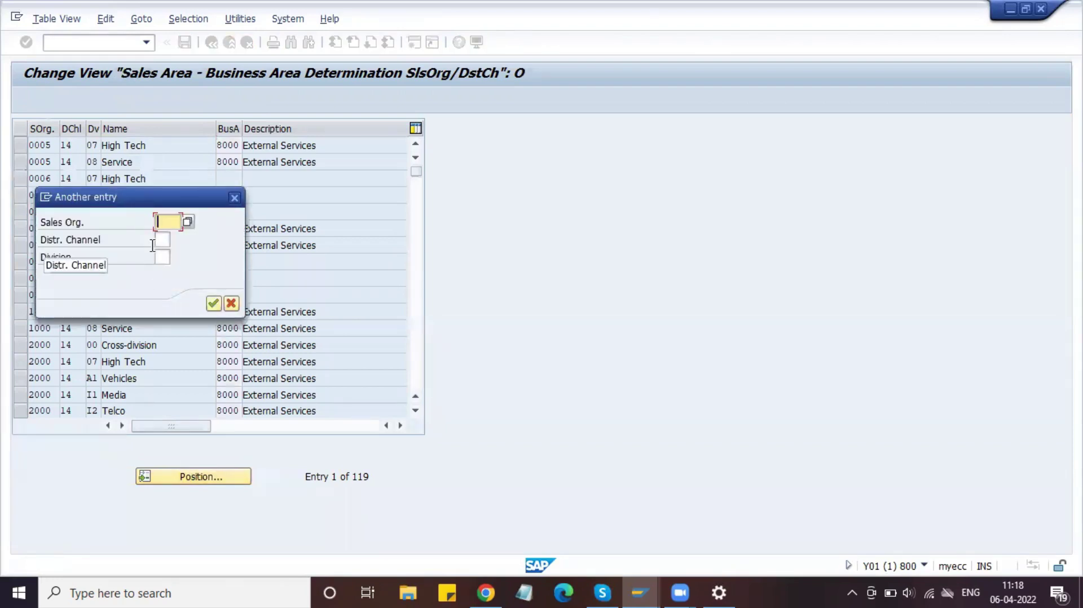
{"action": "type", "text": "DLSO"}
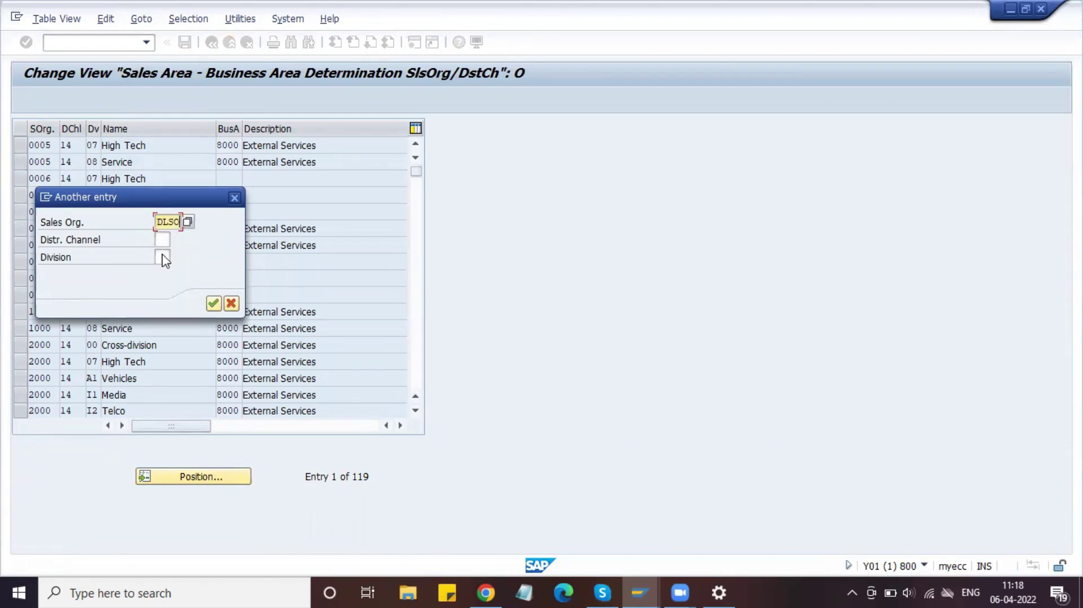
{"action": "key", "text": "Return"}
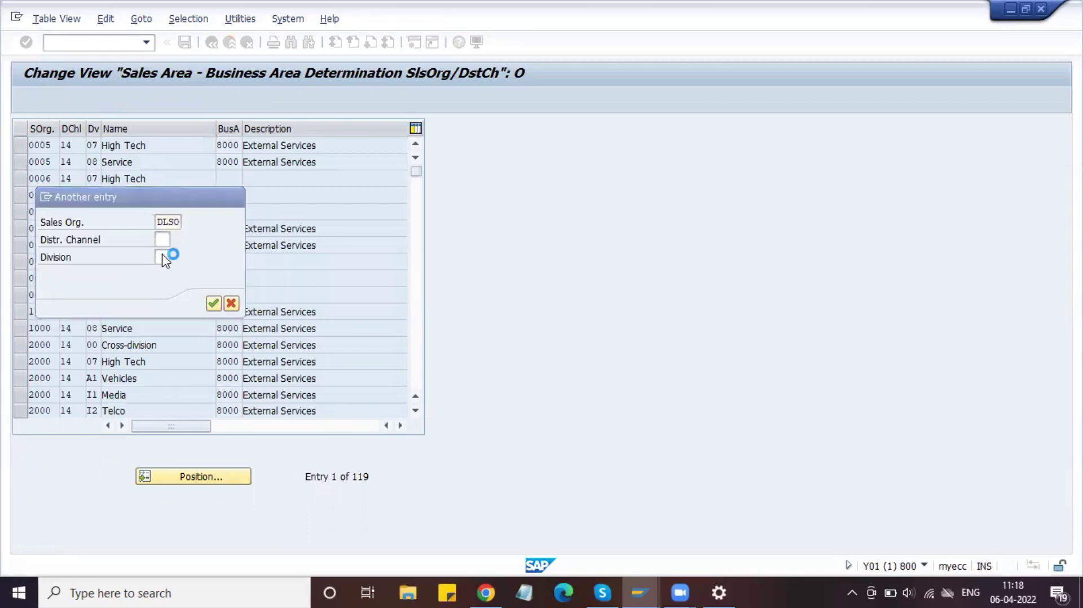
Look through the business area assignments by sales area back to the first entry and return to the implementation guide
{"action": "scroll", "coordinate": [145, 193], "scroll_direction": "up", "scroll_amount": 20}
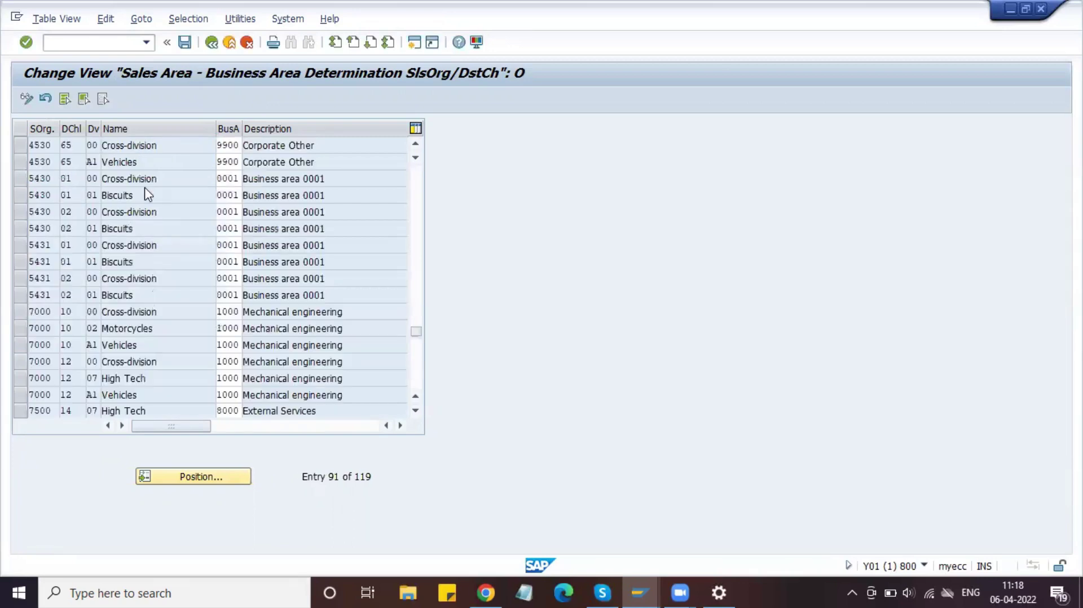
{"action": "scroll", "coordinate": [147, 194], "scroll_direction": "down", "scroll_amount": 1}
{"action": "scroll", "coordinate": [147, 194], "scroll_direction": "up", "scroll_amount": 10}
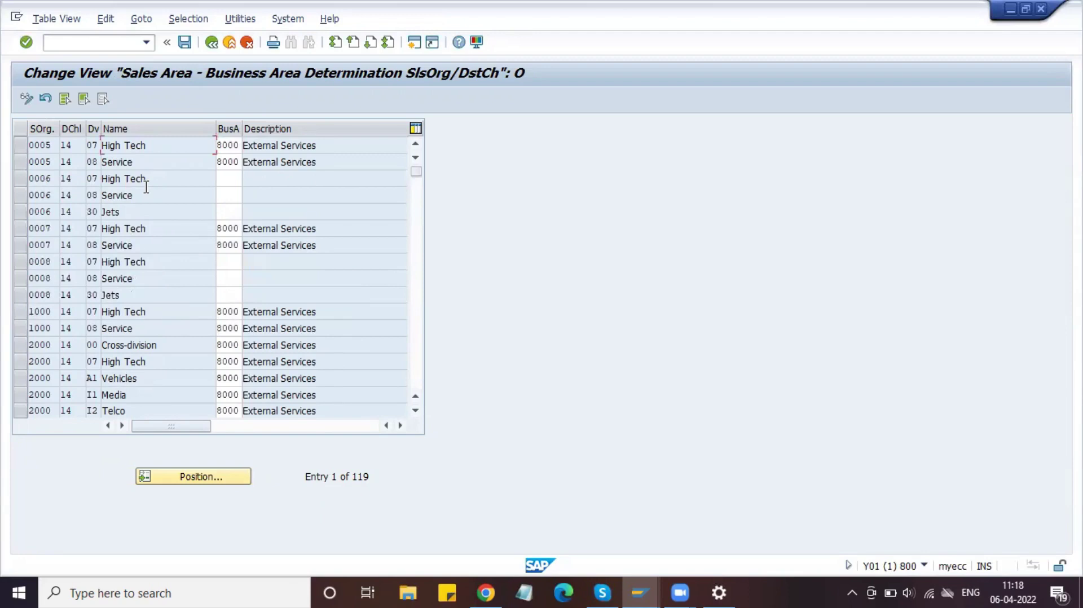
{"action": "left_click", "coordinate": [234, 145]}
{"action": "key", "text": "shift+Tab"}
{"action": "left_click", "coordinate": [211, 43]}
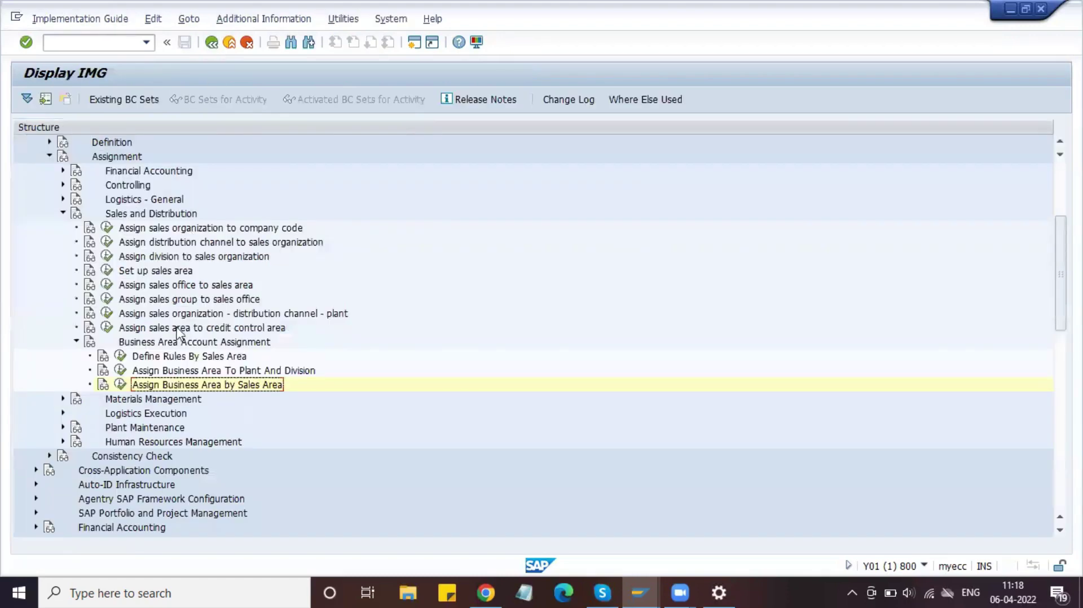
Collapse the Business Area Account Assignment and Enterprise Structure nodes in the implementation guide
{"action": "scroll", "coordinate": [182, 395], "scroll_direction": "down", "scroll_amount": 1}
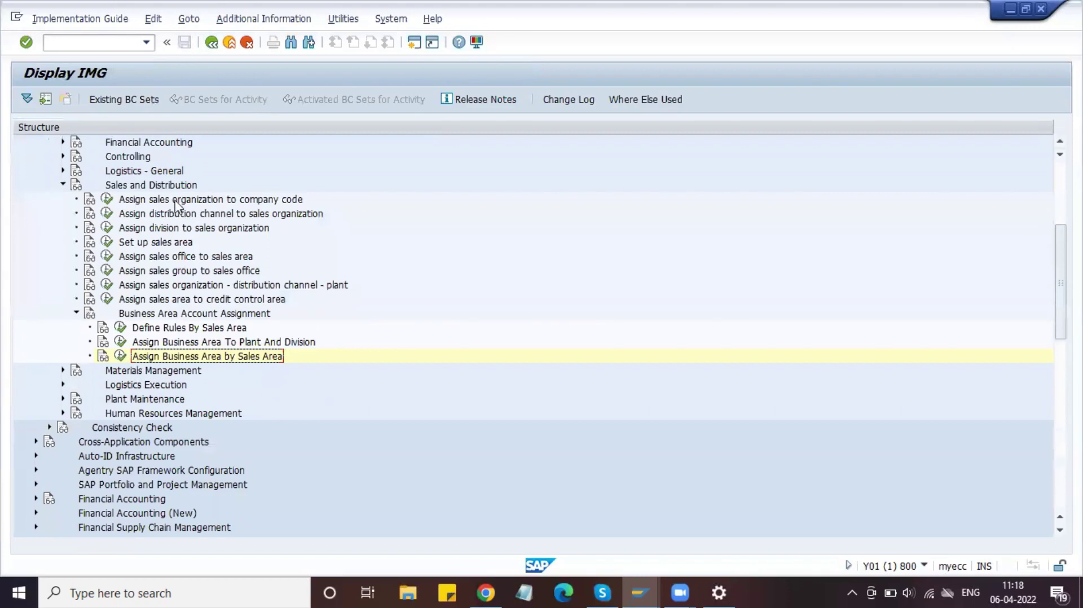
{"action": "left_click", "coordinate": [76, 313]}
{"action": "scroll", "coordinate": [137, 231], "scroll_direction": "up", "scroll_amount": 1}
{"action": "scroll", "coordinate": [141, 254], "scroll_direction": "down", "scroll_amount": 1}
{"action": "scroll", "coordinate": [150, 260], "scroll_direction": "up", "scroll_amount": 1}
{"action": "scroll", "coordinate": [150, 261], "scroll_direction": "up", "scroll_amount": 1}
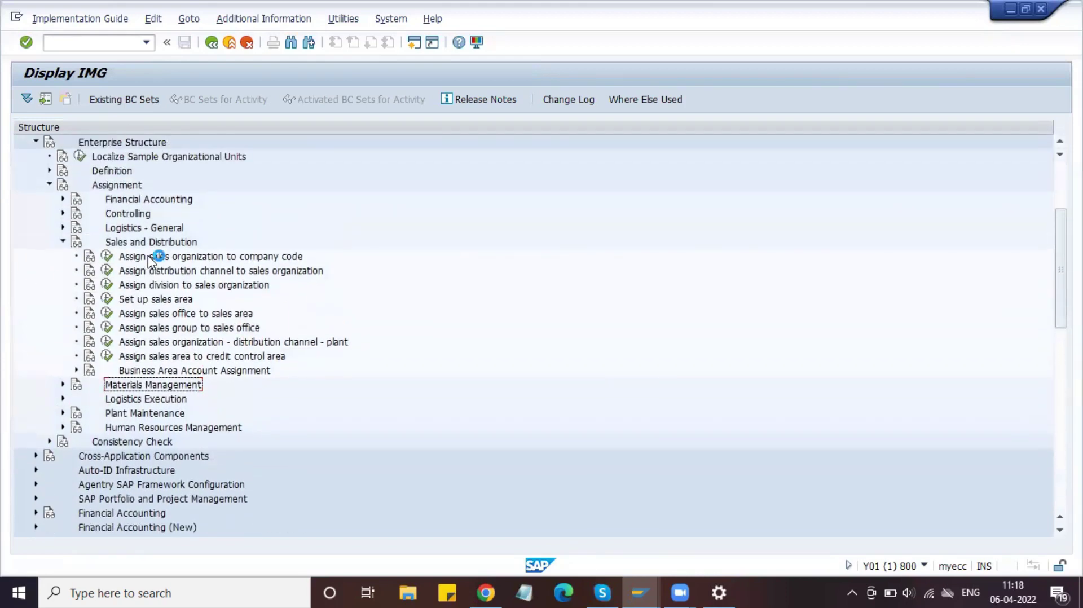
{"action": "left_click", "coordinate": [36, 142]}
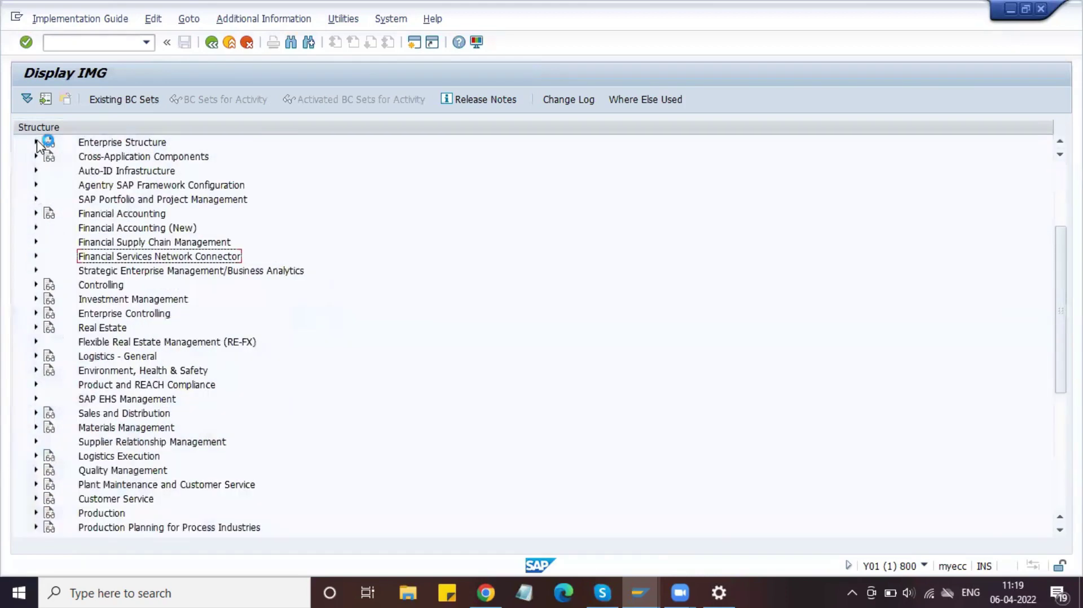
Expand the Sales and Distribution node of the implementation guide and its Basic Functions subnode
{"action": "scroll", "coordinate": [114, 390], "scroll_direction": "down", "scroll_amount": 2}
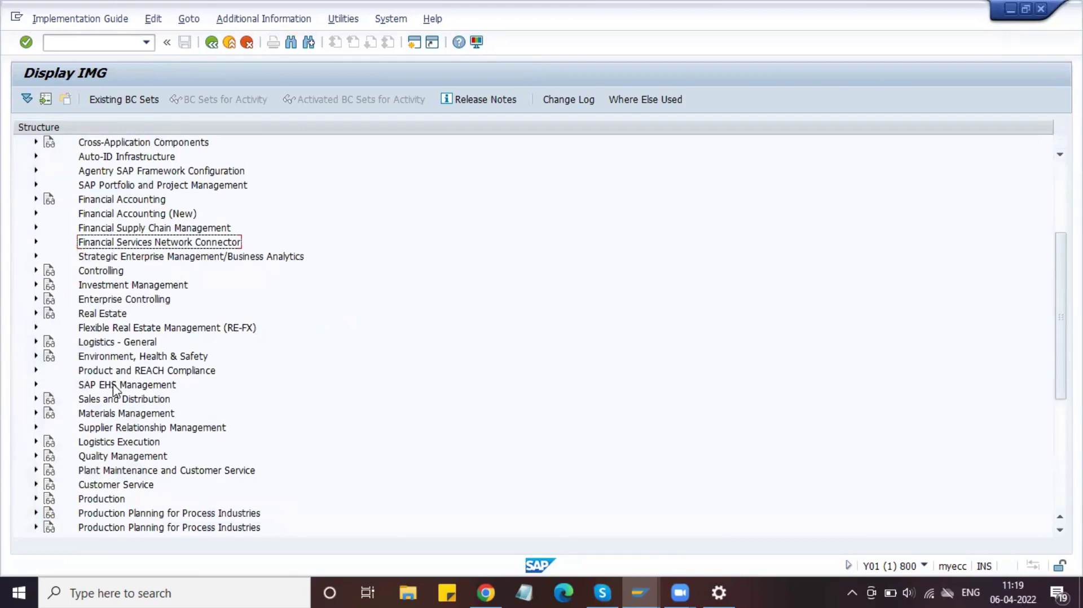
{"action": "double_click", "coordinate": [115, 388]}
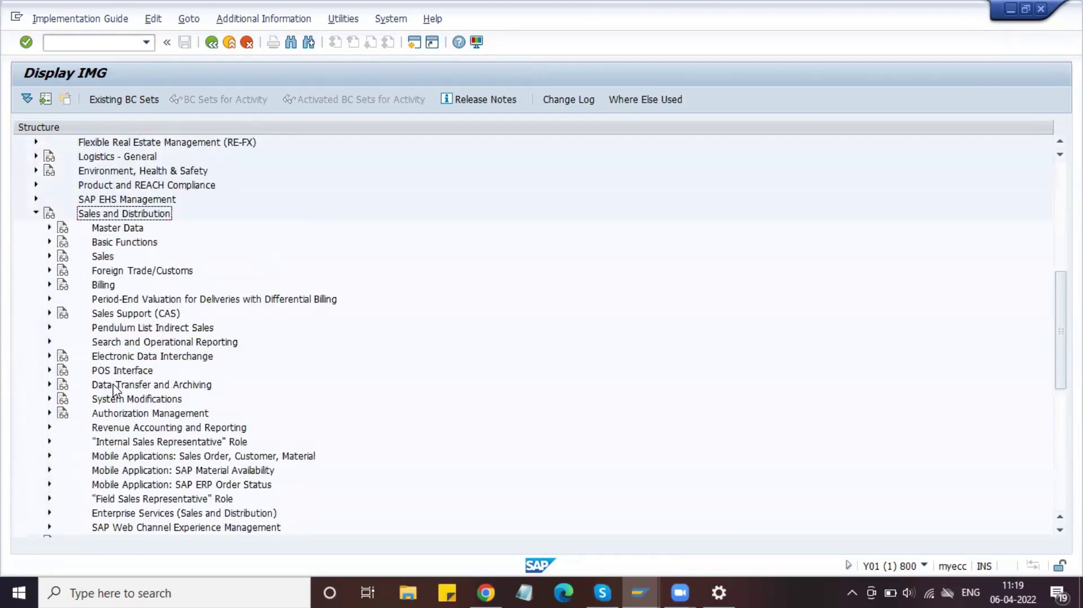
{"action": "scroll", "coordinate": [145, 414], "scroll_direction": "down", "scroll_amount": 3}
{"action": "scroll", "coordinate": [146, 414], "scroll_direction": "up", "scroll_amount": 1}
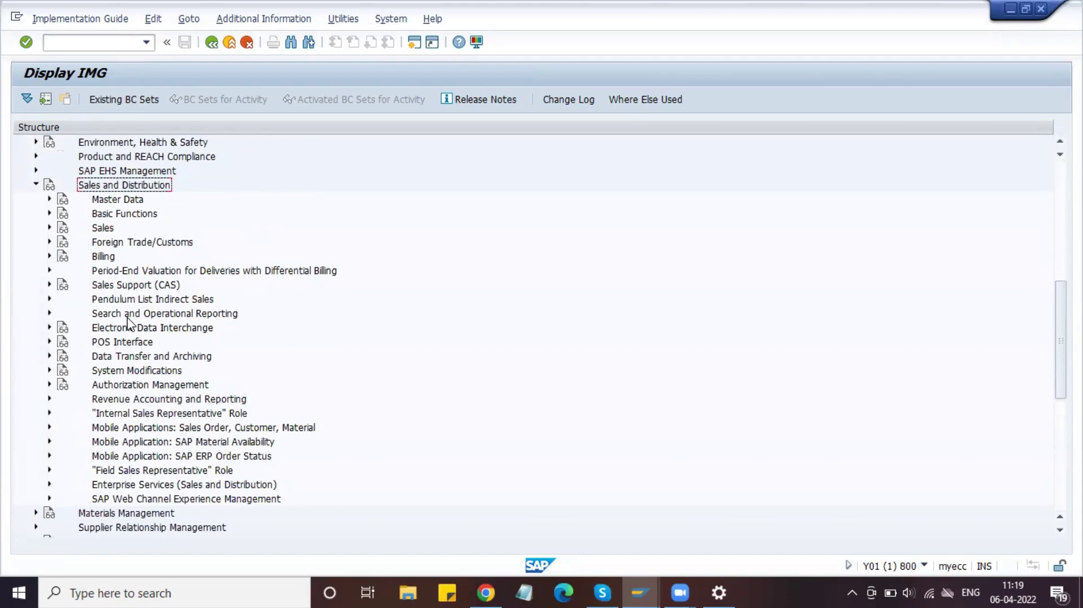
{"action": "scroll", "coordinate": [128, 323], "scroll_direction": "down", "scroll_amount": 4}
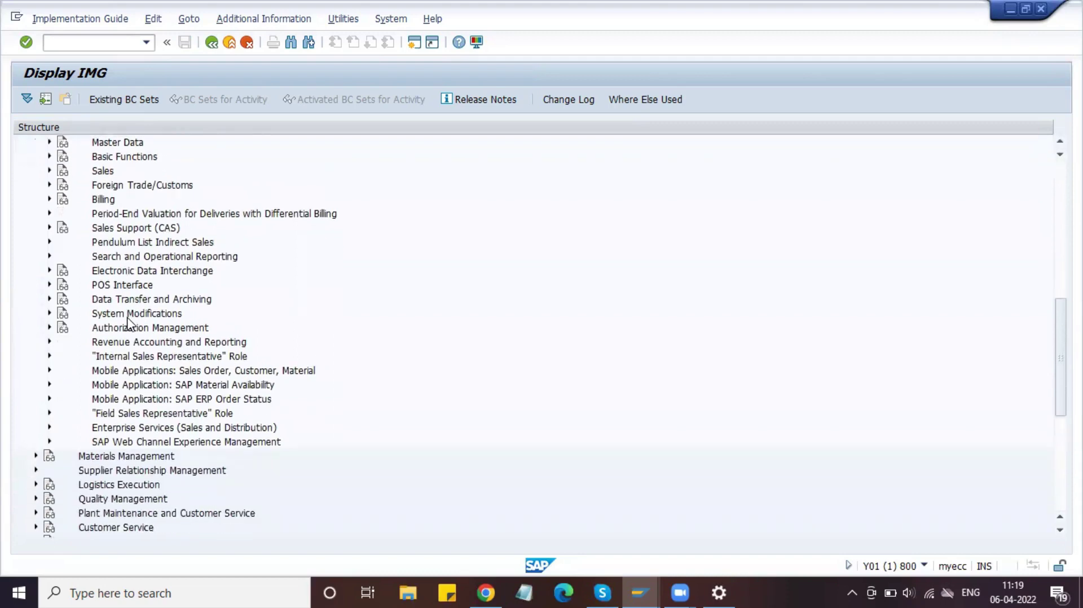
{"action": "scroll", "coordinate": [107, 228], "scroll_direction": "up", "scroll_amount": 3}
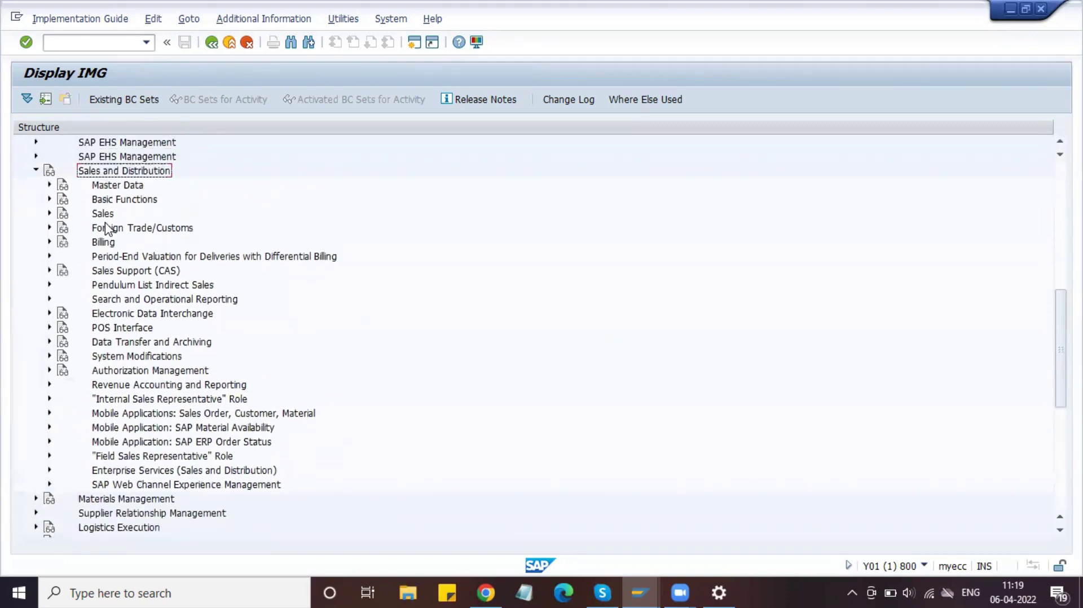
{"action": "double_click", "coordinate": [111, 199]}
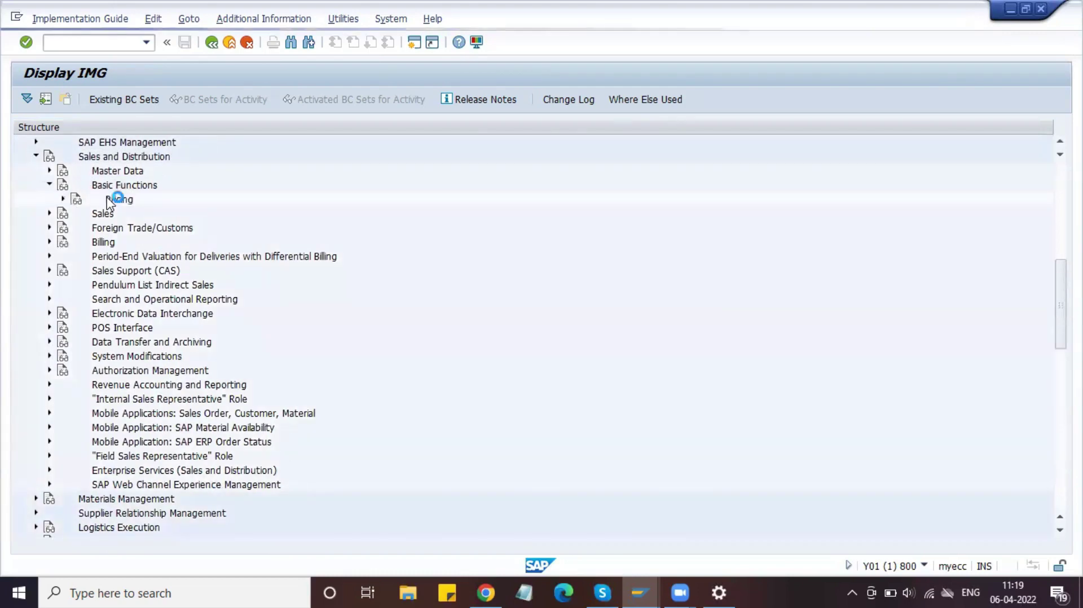
Expand Pricing and Pricing Control under Basic Functions and open the "Define Pricing Procedure Determination" activity from Define And Assign Pricing Procedures
{"action": "left_click", "coordinate": [119, 201]}
{"action": "double_click", "coordinate": [119, 201]}
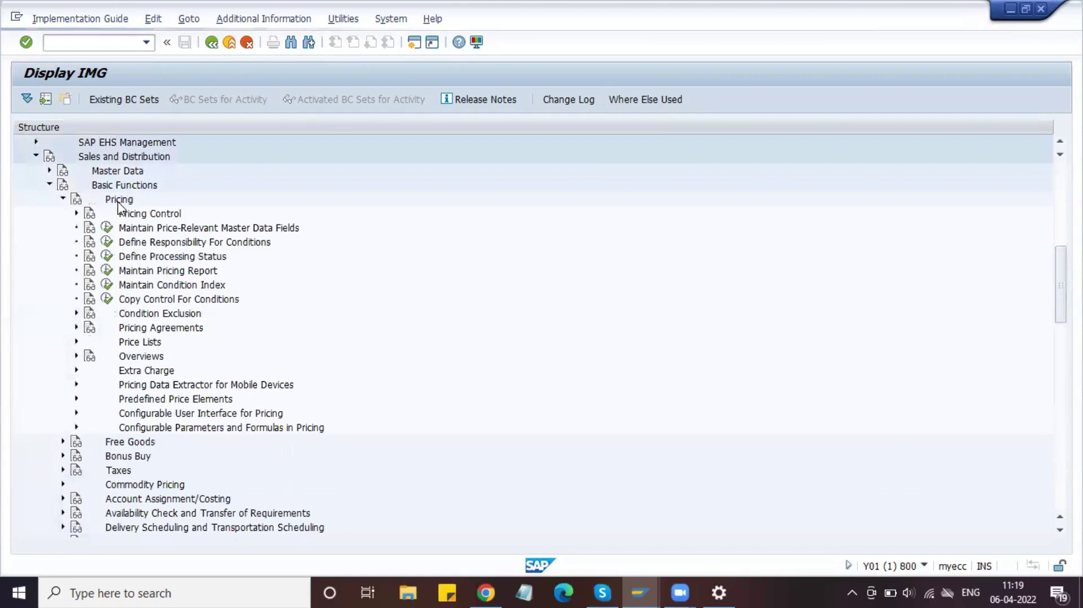
{"action": "left_click", "coordinate": [137, 216]}
{"action": "double_click", "coordinate": [137, 216]}
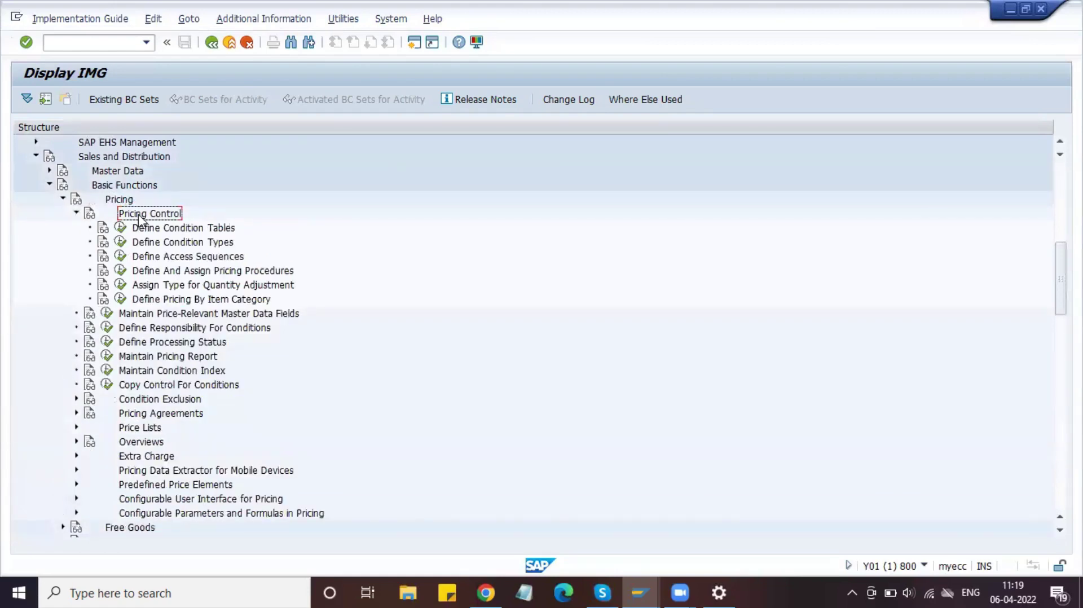
{"action": "left_click", "coordinate": [170, 272]}
{"action": "left_click", "coordinate": [119, 271]}
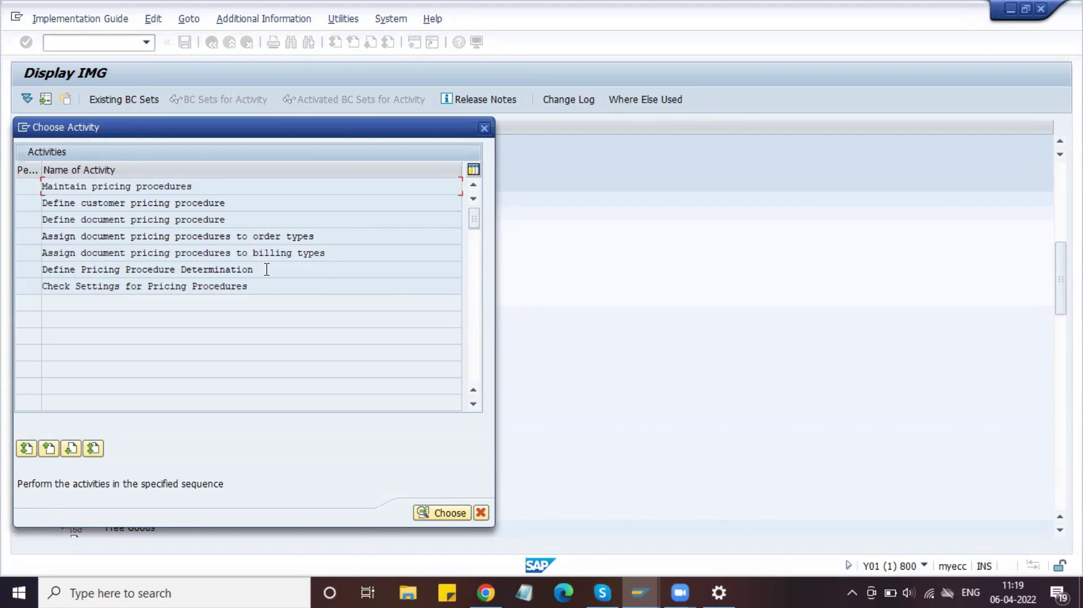
{"action": "left_click", "coordinate": [441, 513]}
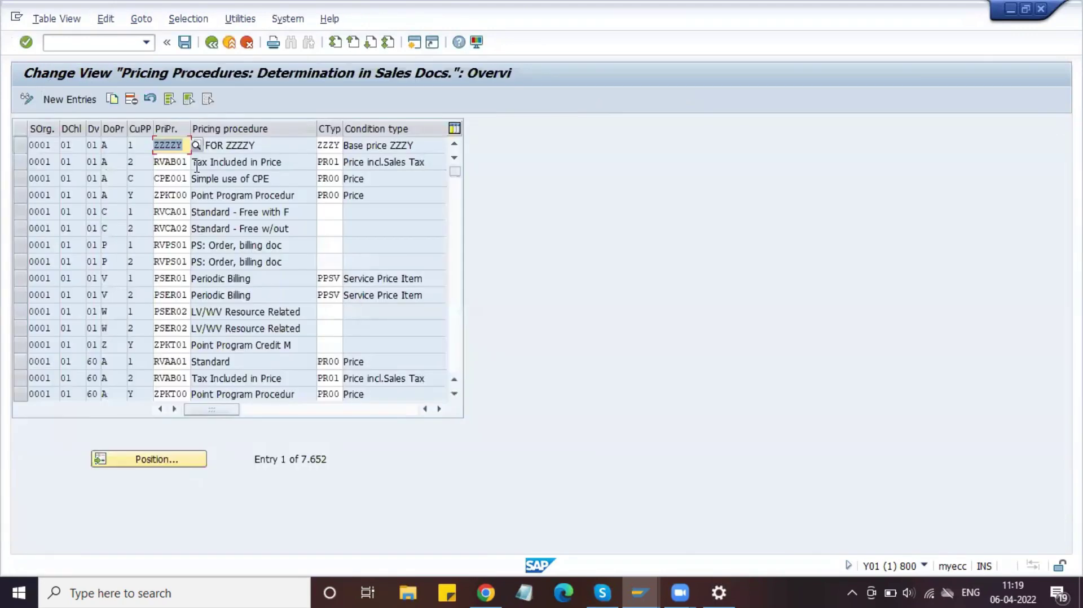
Position the pricing procedure determination list at sales organization DLSO, distribution channel D0 and division D4
{"action": "left_click", "coordinate": [138, 459]}
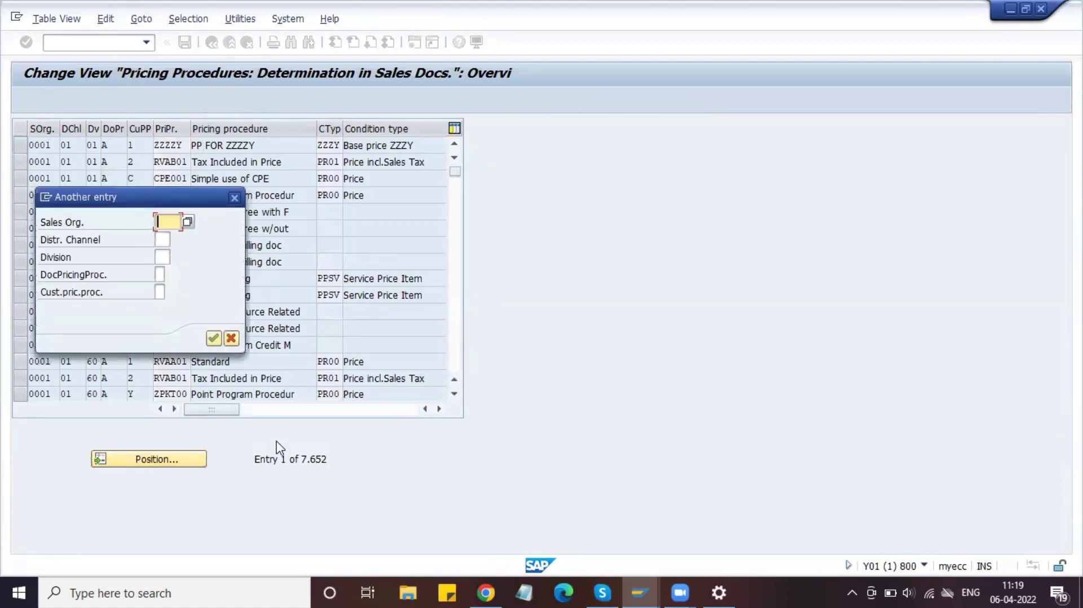
{"action": "type", "text": "DLSO"}
{"action": "key", "text": "Tab"}
{"action": "type", "text": "D0"}
{"action": "key", "text": "Tab"}
{"action": "type", "text": "D4"}
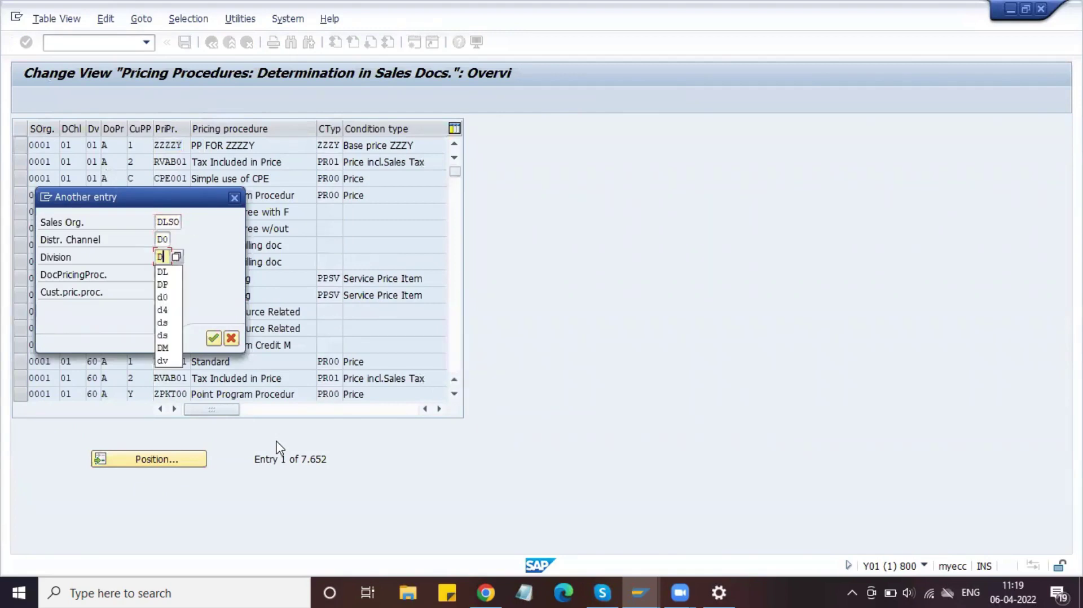
{"action": "key", "text": "Return"}
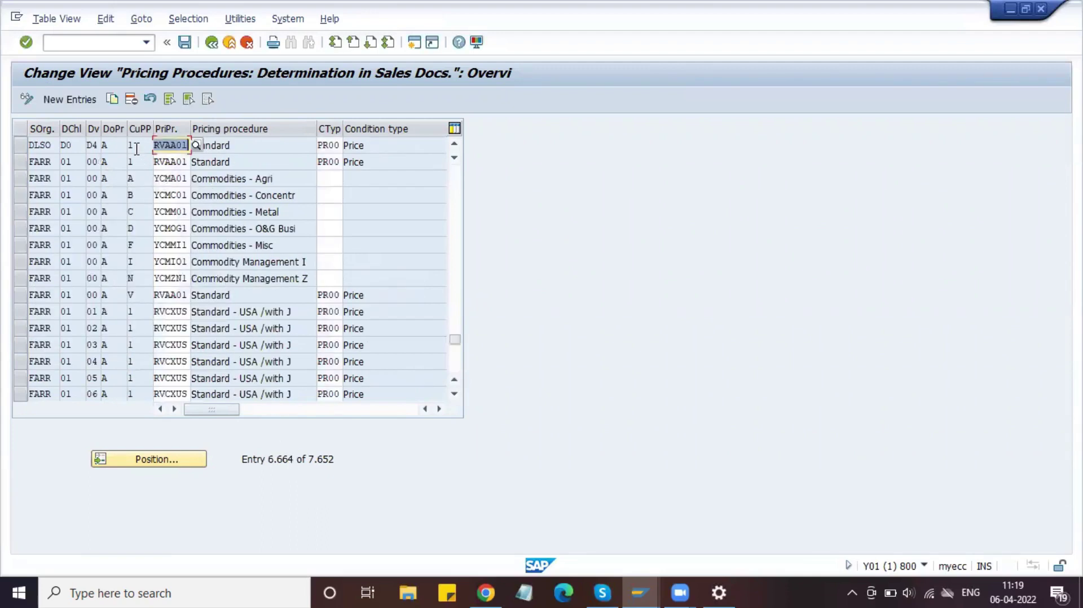
Check the customer pricing procedure, pricing procedure and condition type of the DLSO entry and return to the implementation guide
{"action": "left_click", "coordinate": [136, 145]}
{"action": "left_click", "coordinate": [221, 146]}
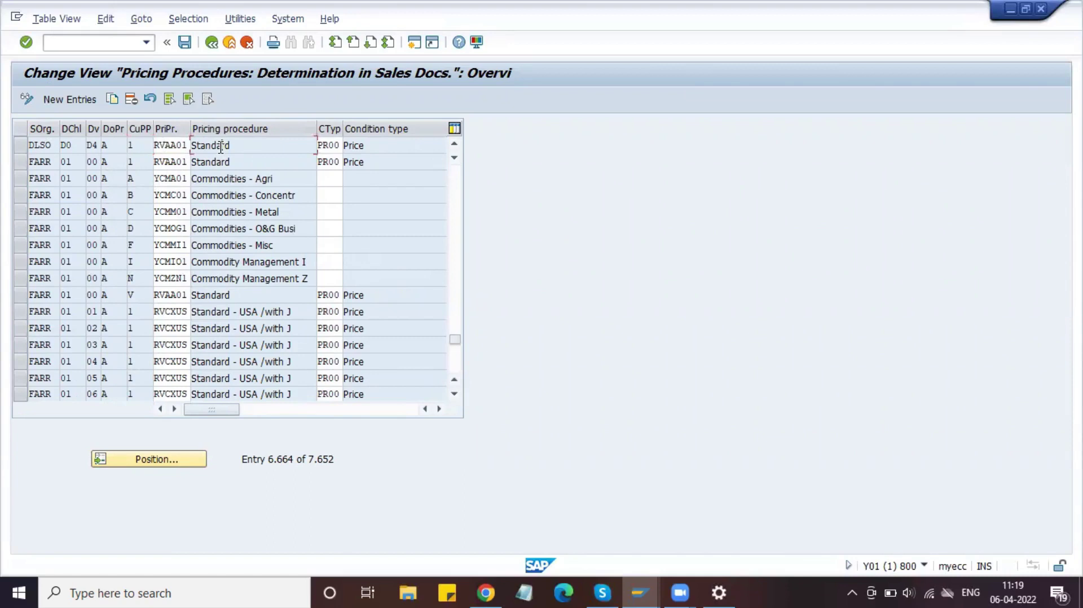
{"action": "double_click", "coordinate": [188, 145]}
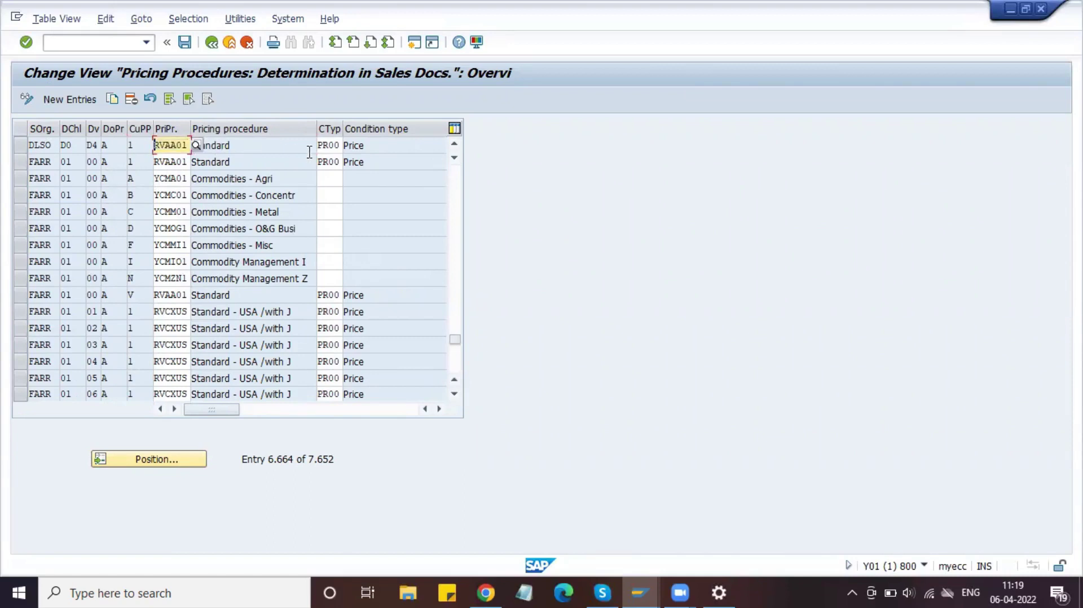
{"action": "left_click", "coordinate": [363, 145]}
{"action": "double_click", "coordinate": [257, 146]}
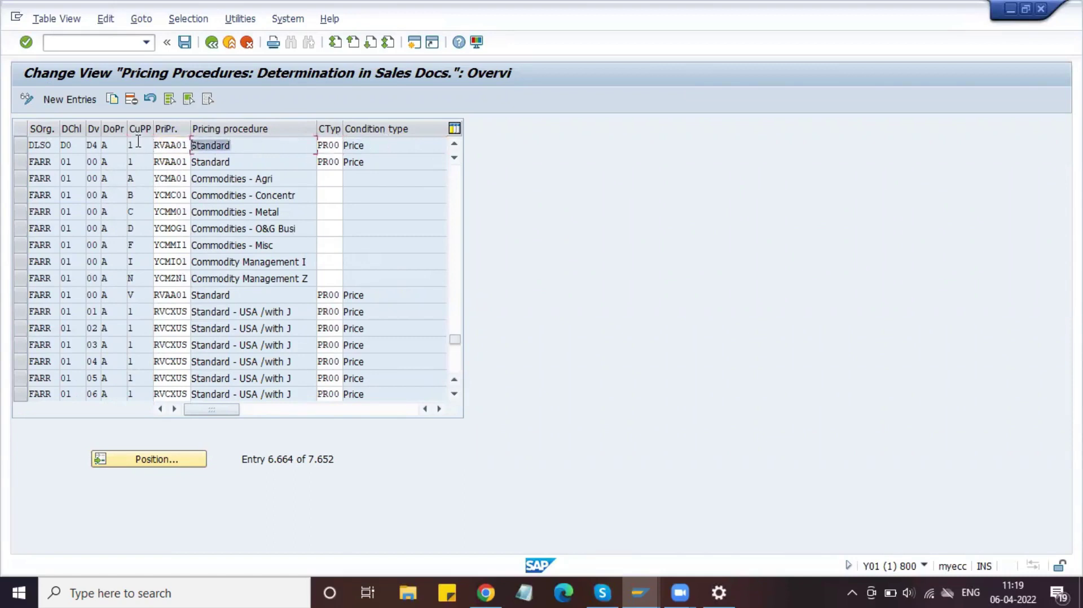
{"action": "left_click", "coordinate": [212, 43]}
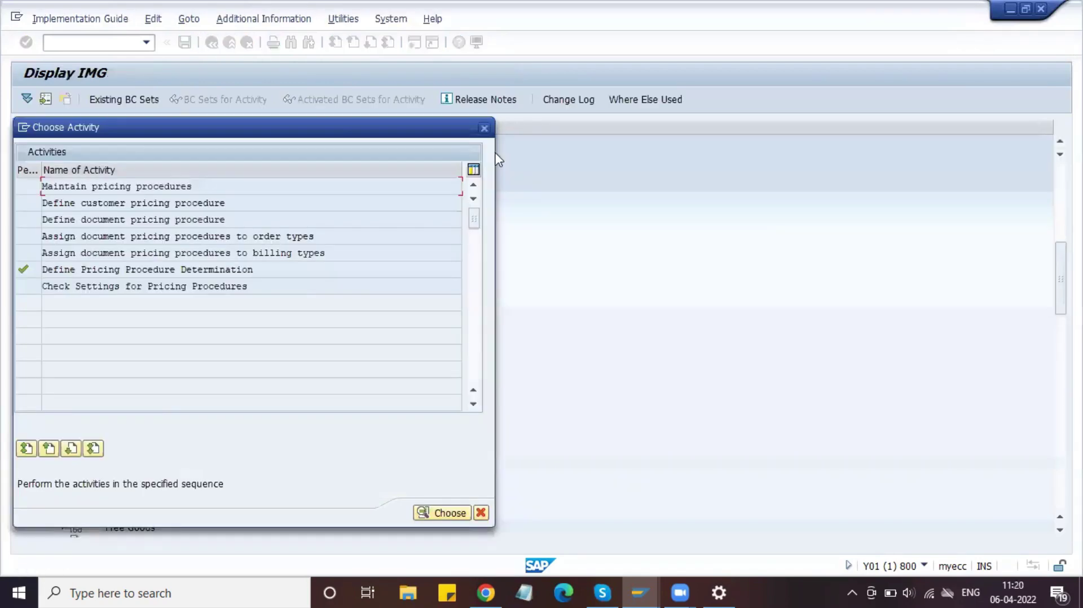
{"action": "left_click", "coordinate": [484, 128]}
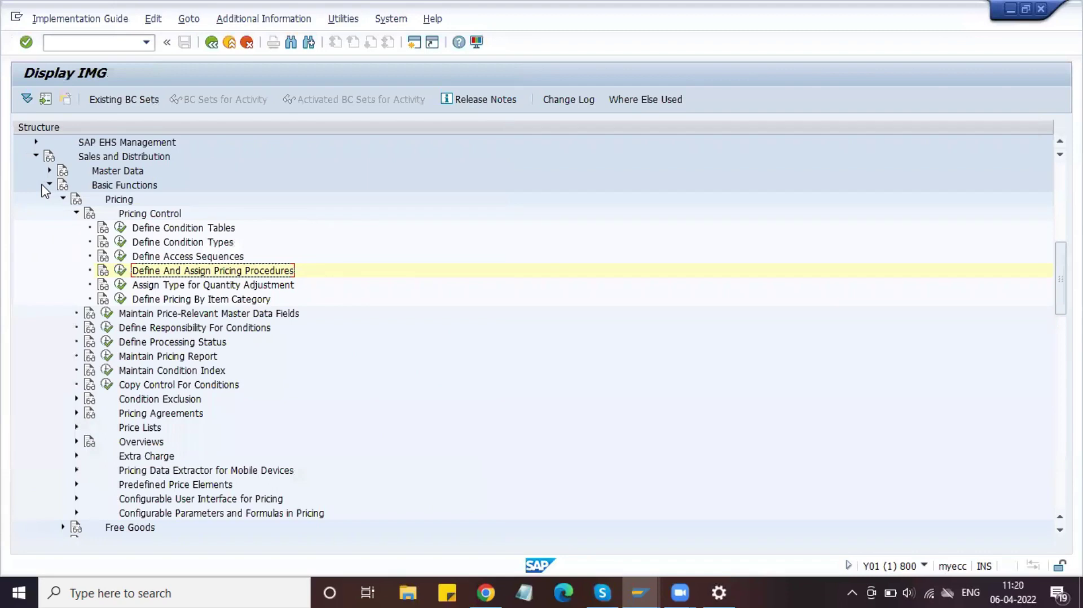
Collapse Basic Functions, expand Sales, and under Sales Documents collapse Sales Document Header and expand Sales Document Item
{"action": "left_click", "coordinate": [50, 185]}
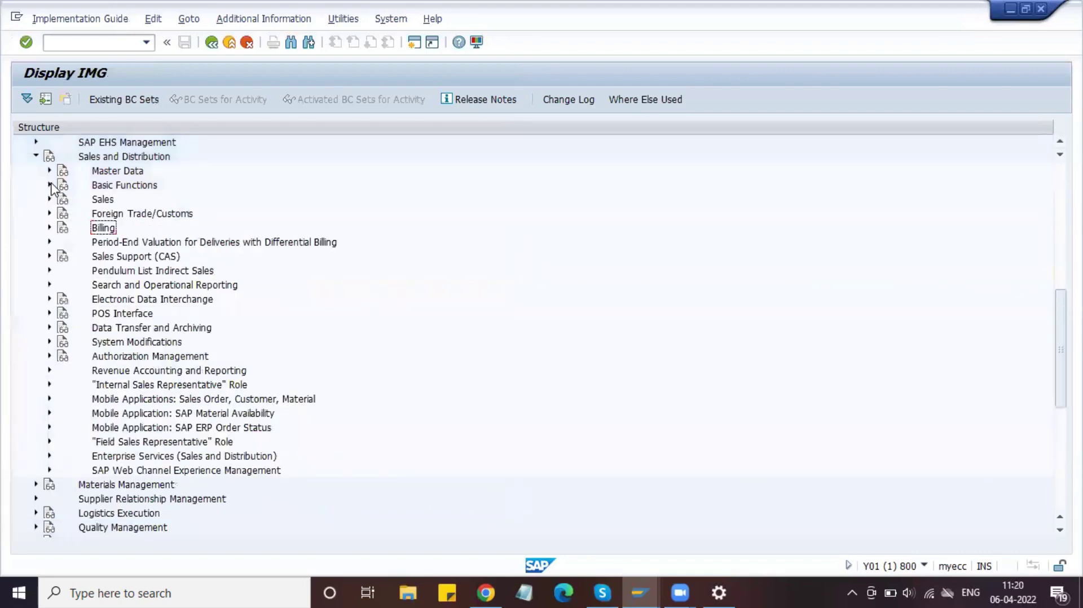
{"action": "left_click", "coordinate": [50, 199]}
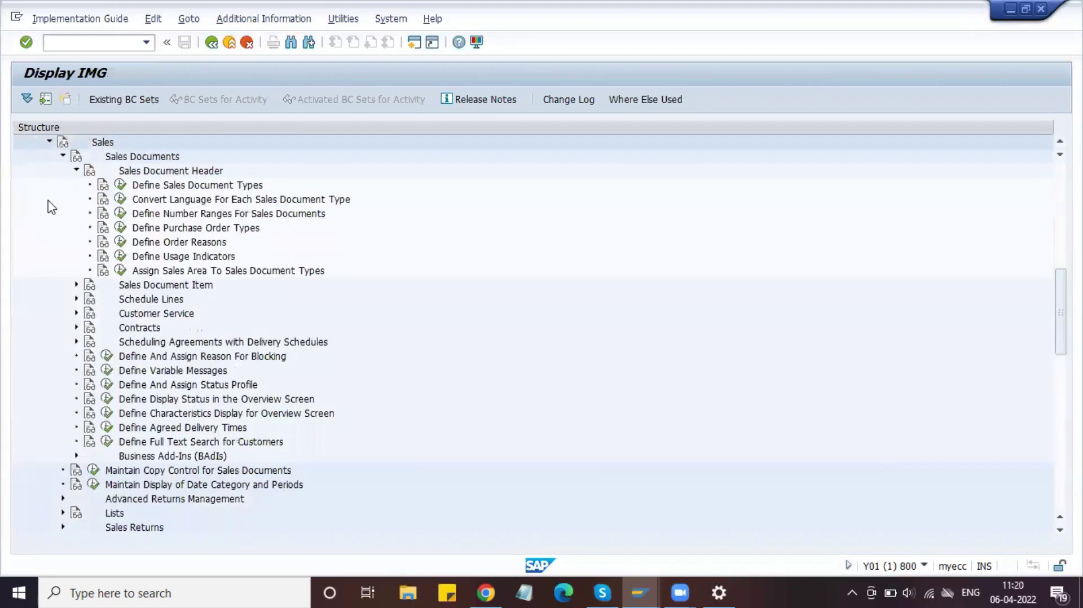
{"action": "scroll", "coordinate": [93, 231], "scroll_direction": "up", "scroll_amount": 2}
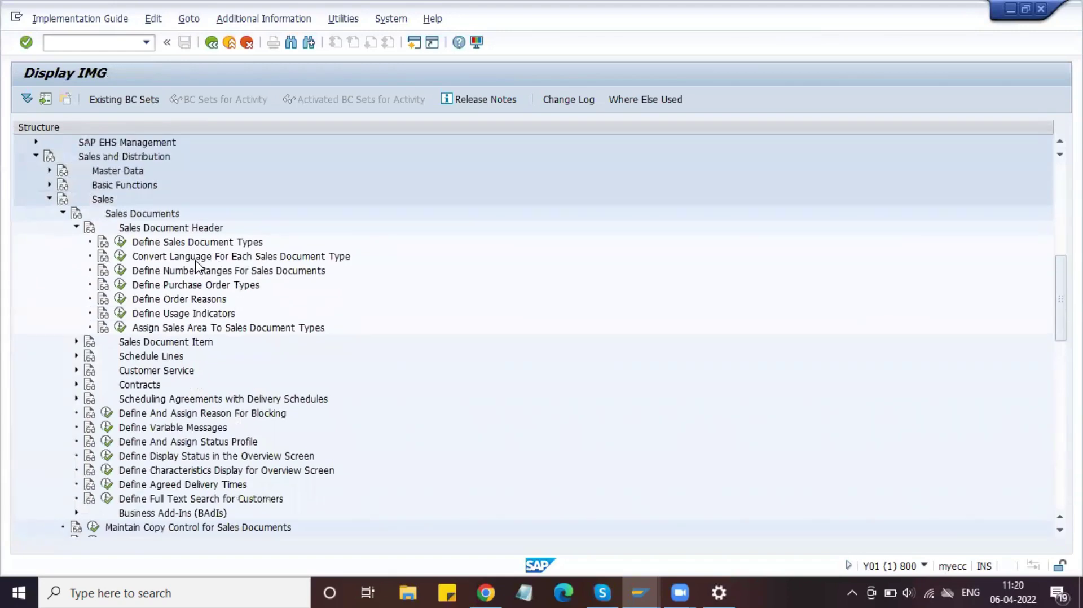
{"action": "left_click", "coordinate": [76, 228]}
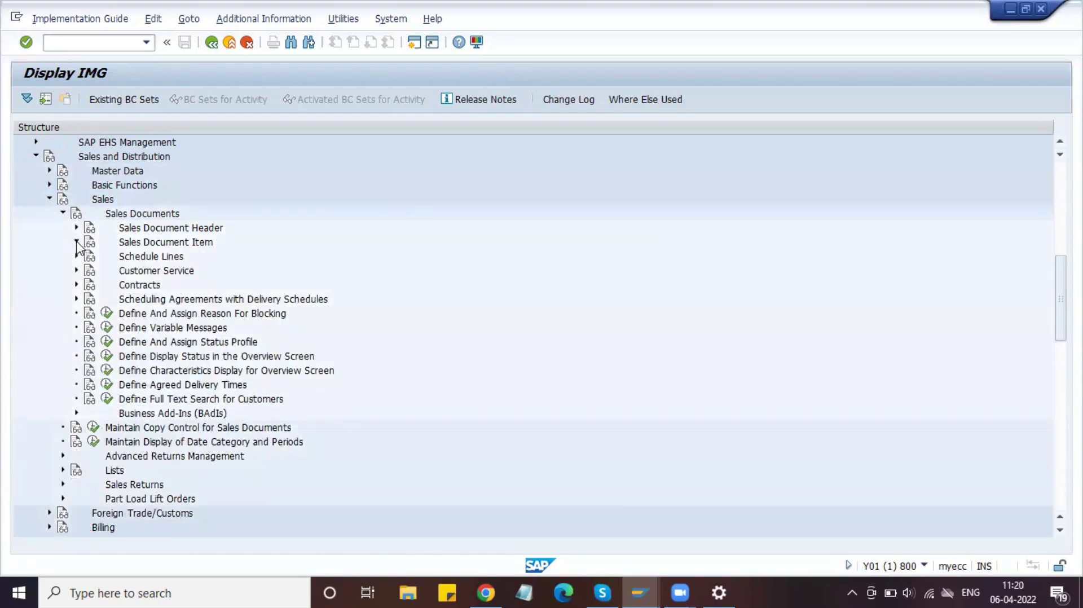
{"action": "left_click", "coordinate": [77, 242]}
Open Define Item Categories, position the list at item category TAS and display its details
{"action": "left_click", "coordinate": [165, 259]}
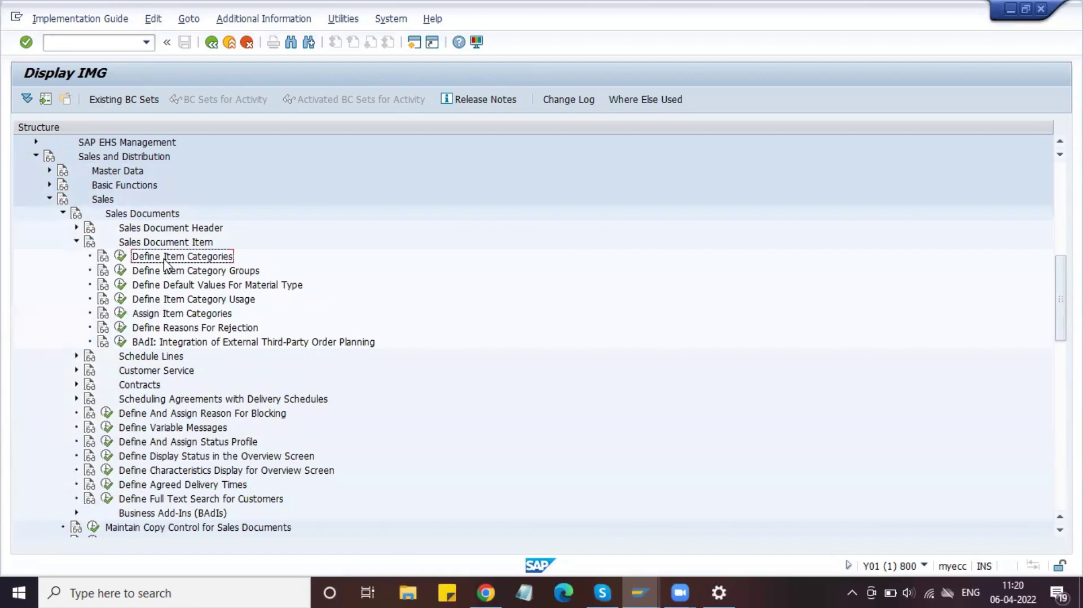
{"action": "left_click", "coordinate": [120, 257]}
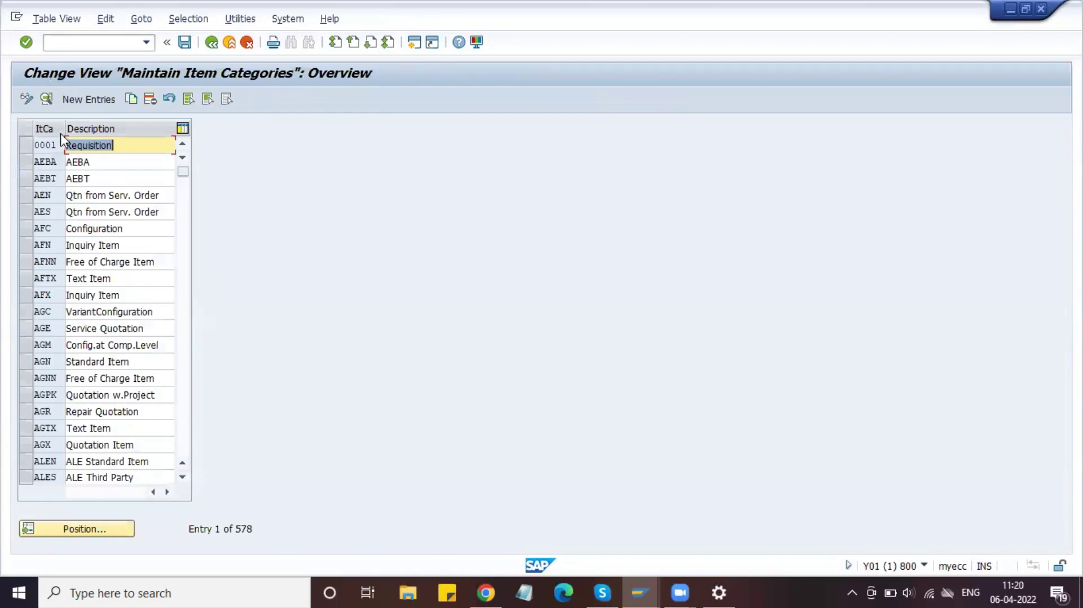
{"action": "left_click", "coordinate": [70, 532]}
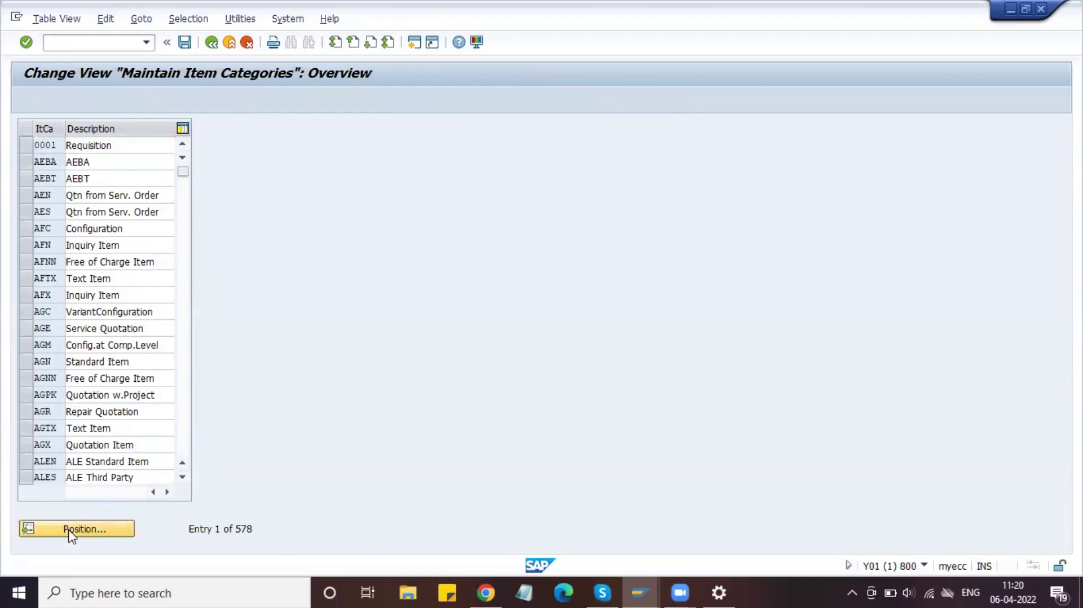
{"action": "type", "text": "TAS"}
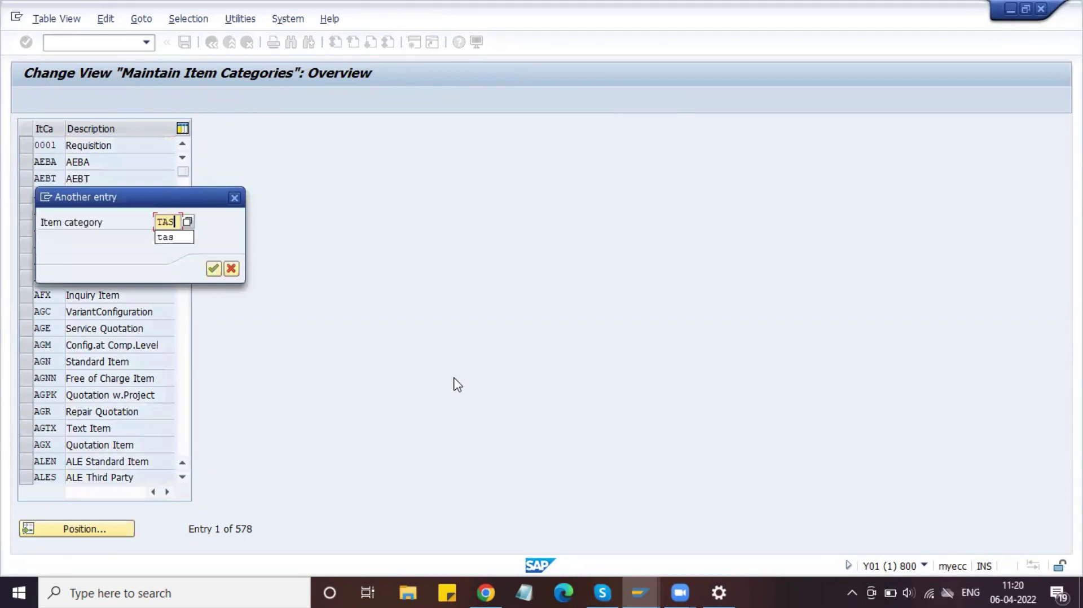
{"action": "key", "text": "Return"}
{"action": "key", "text": "Return"}
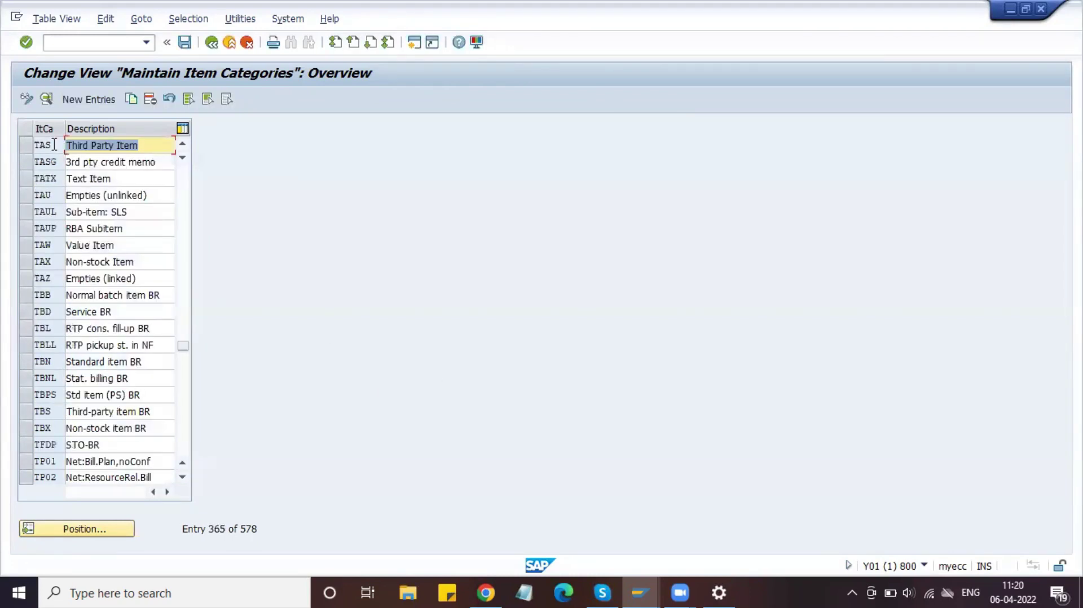
{"action": "left_click", "coordinate": [24, 145]}
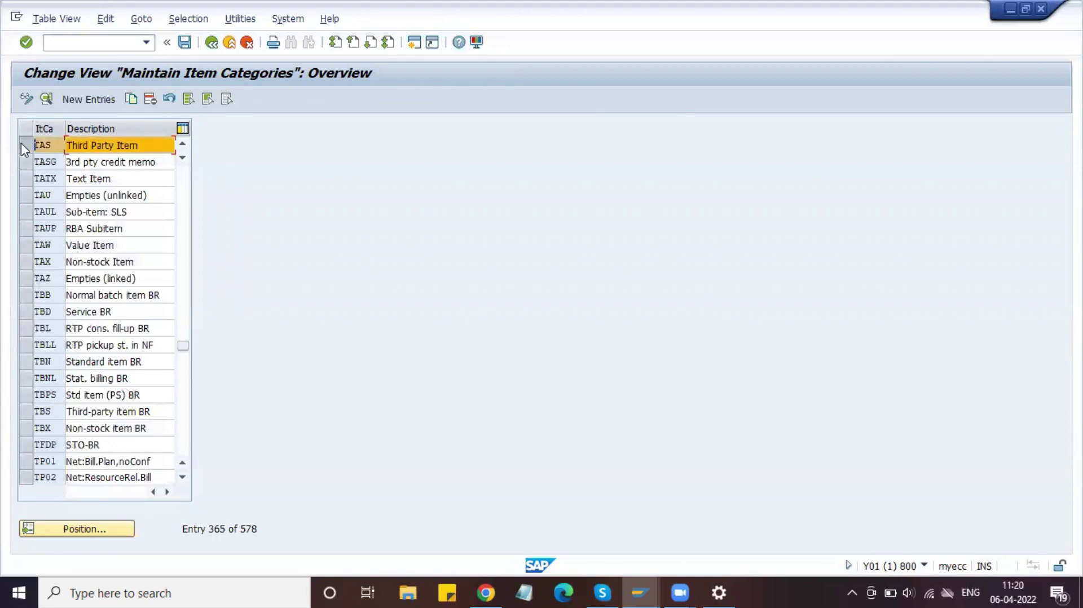
{"action": "left_click", "coordinate": [45, 96]}
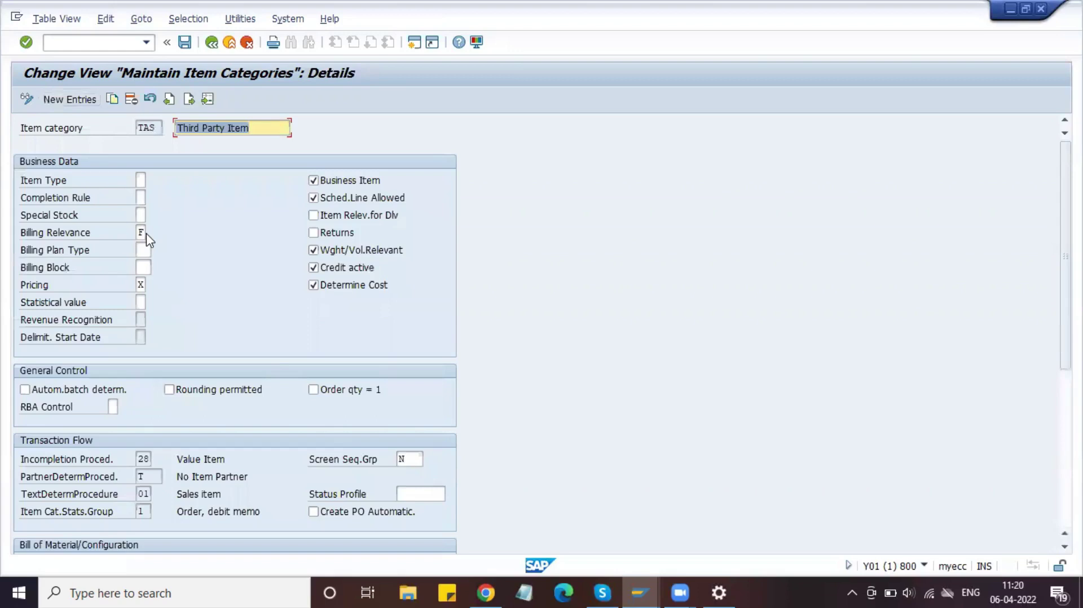
Review the possible Billing Relevance values for item category TAS, including option F, and return to the item category overview
{"action": "left_click", "coordinate": [141, 233]}
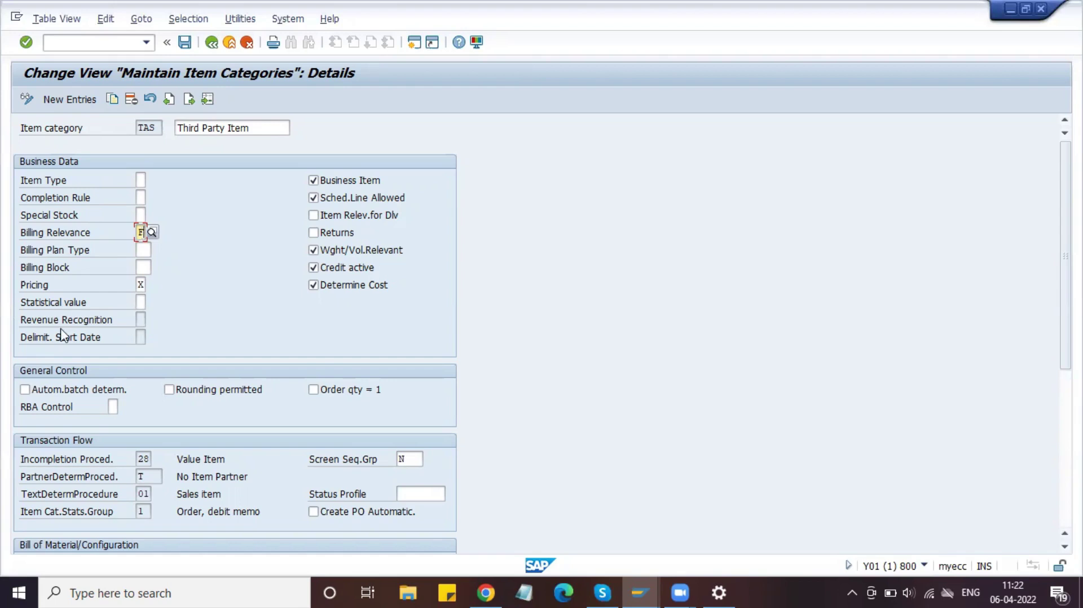
{"action": "left_click", "coordinate": [143, 249]}
{"action": "left_click", "coordinate": [143, 232]}
{"action": "left_click", "coordinate": [143, 249]}
{"action": "key", "text": "Return"}
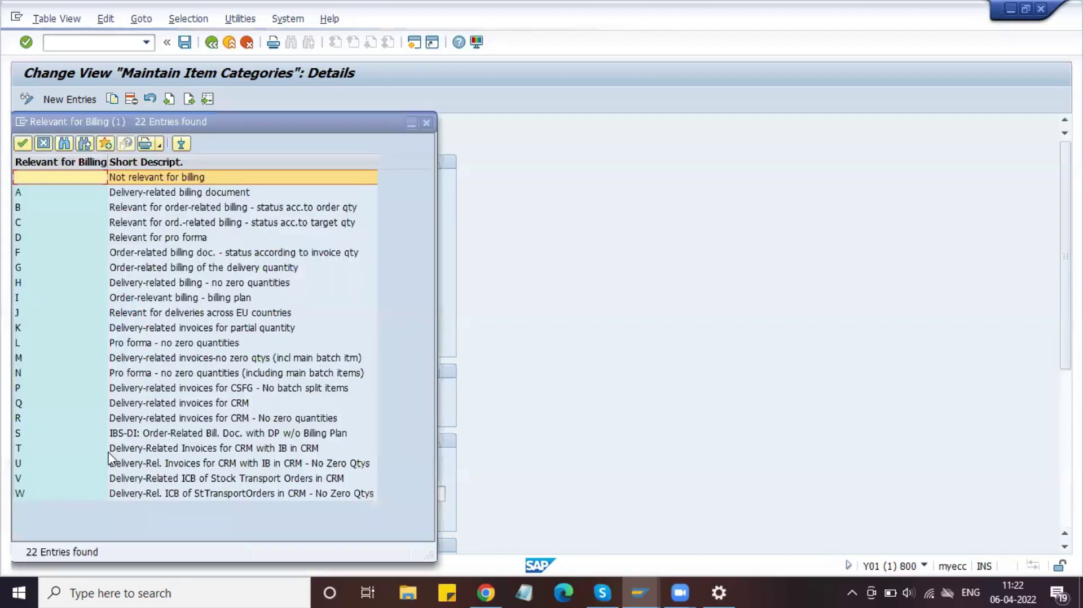
{"action": "left_click", "coordinate": [140, 256]}
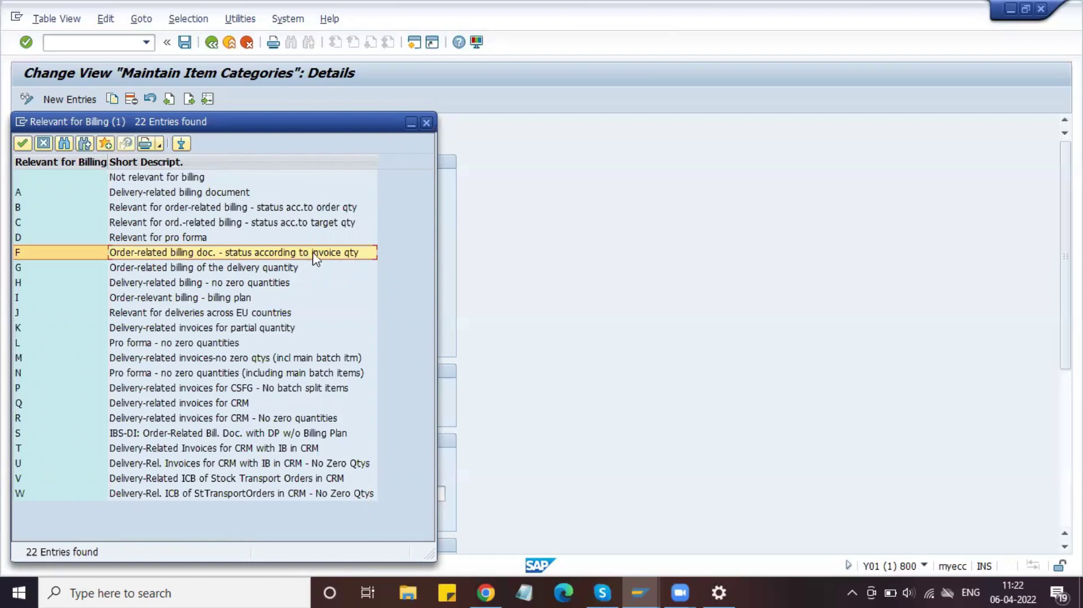
{"action": "left_click", "coordinate": [425, 123]}
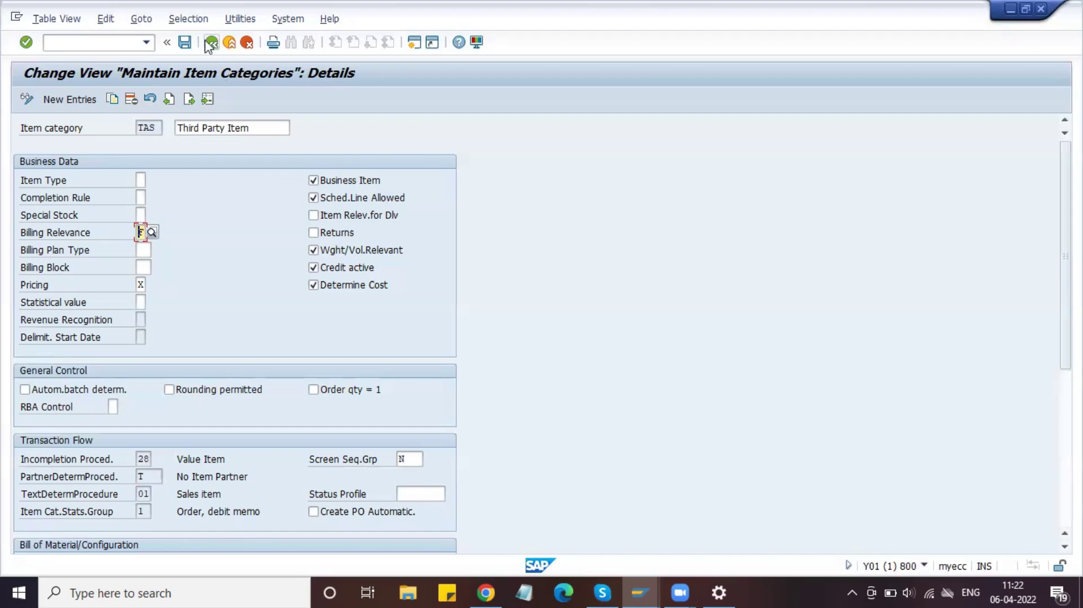
{"action": "left_click", "coordinate": [184, 42]}
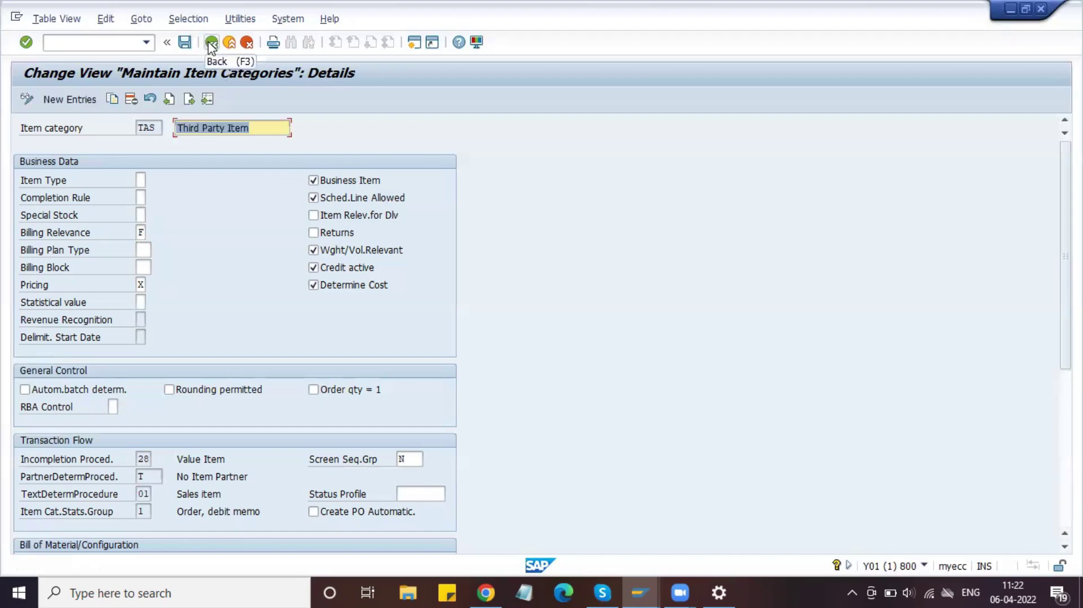
{"action": "left_click", "coordinate": [211, 44]}
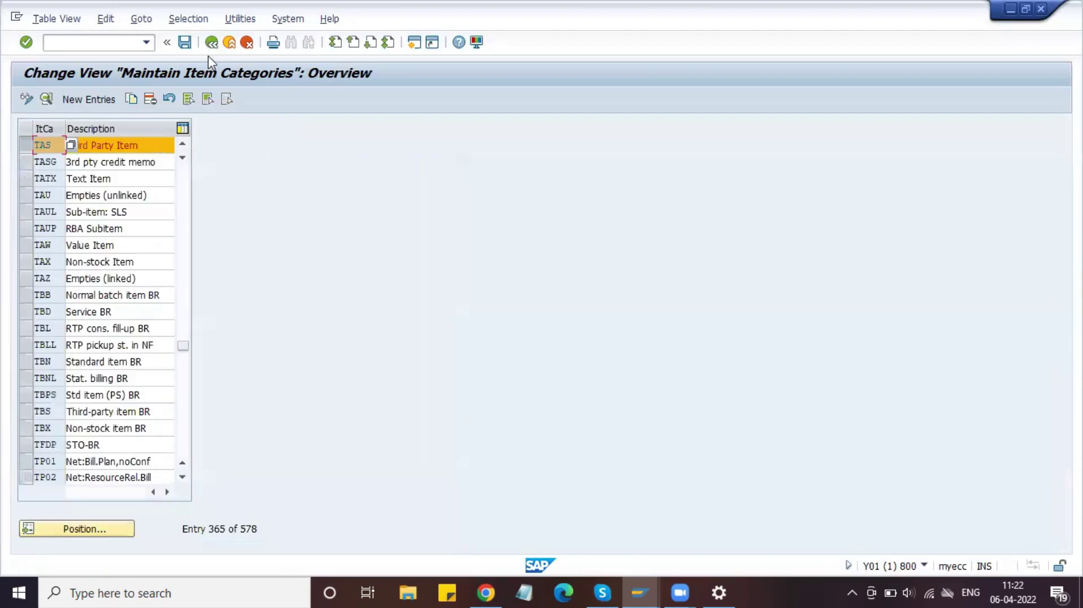
Return to the implementation guide and open the Assign Item Categories activity under Sales Document Item
{"action": "left_click", "coordinate": [212, 43]}
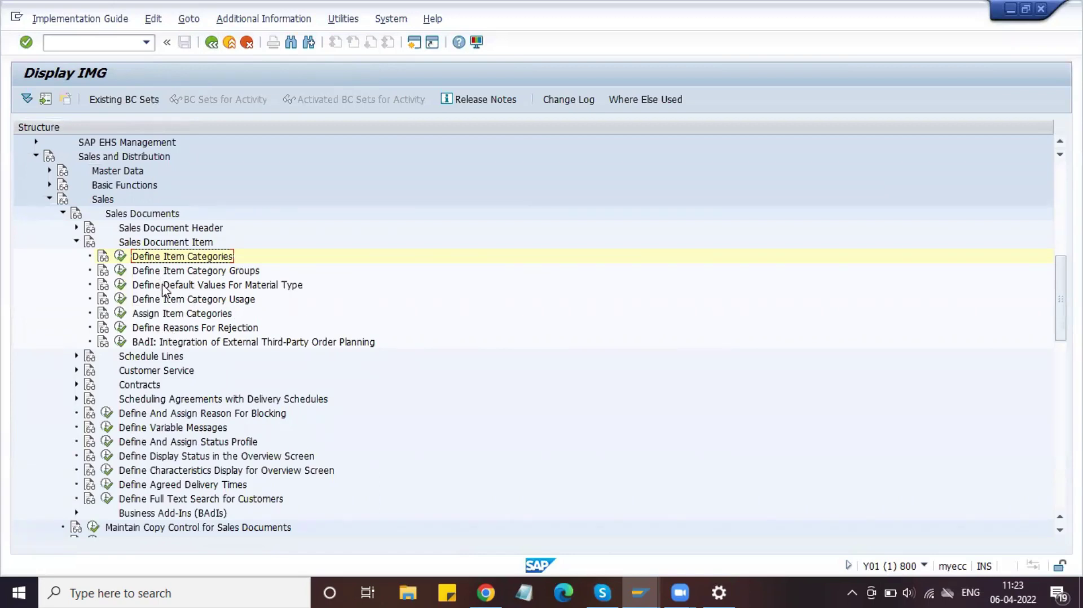
{"action": "left_click", "coordinate": [141, 317]}
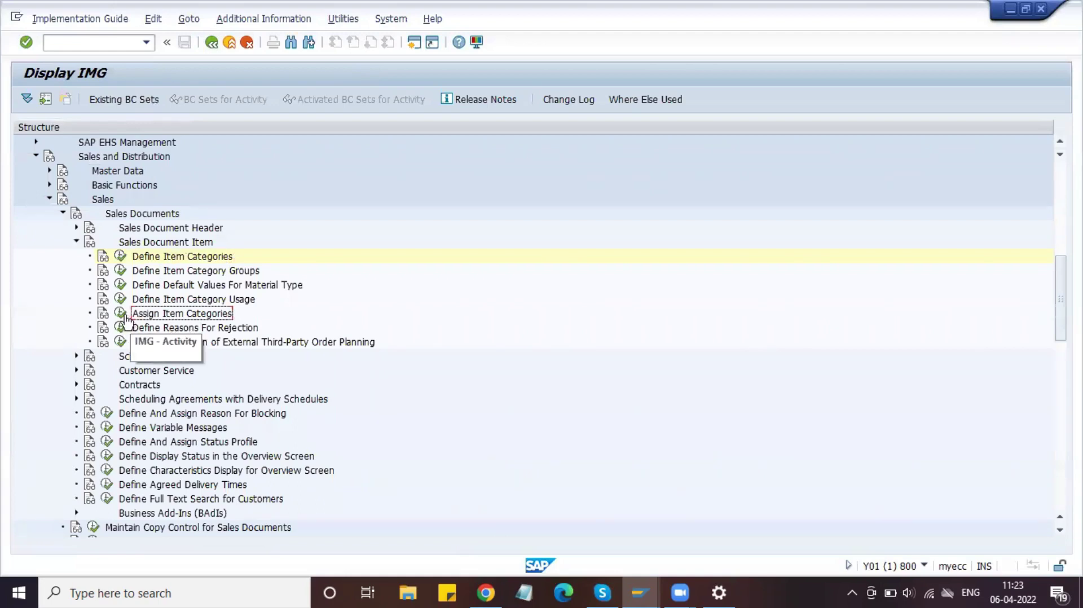
{"action": "left_click", "coordinate": [121, 314]}
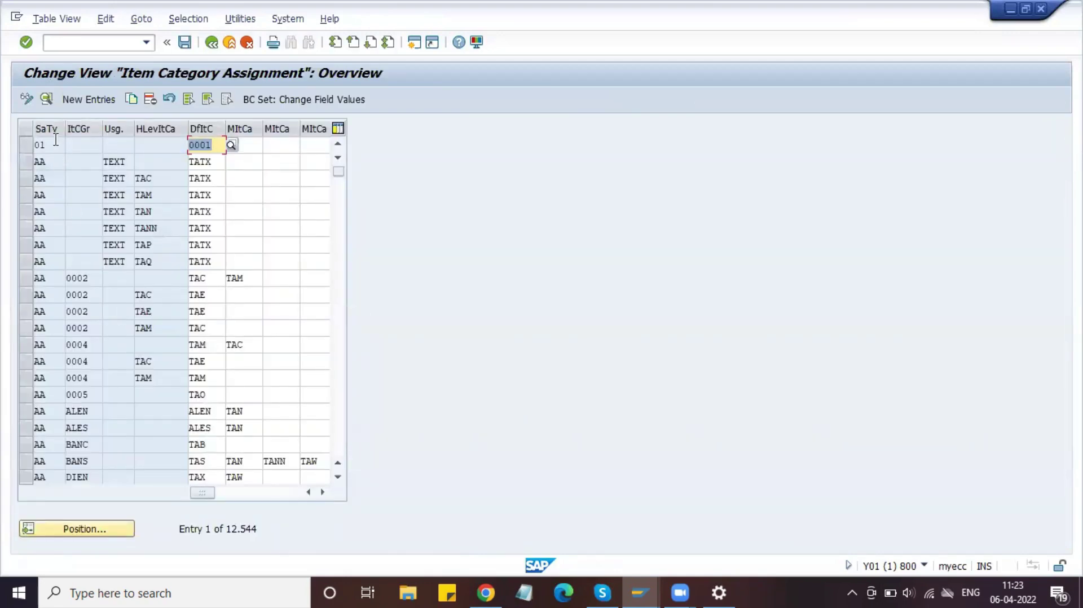
Position the item category assignment list at sales document type OR, leaving the item category group blank
{"action": "left_click", "coordinate": [187, 144]}
{"action": "left_click", "coordinate": [101, 535]}
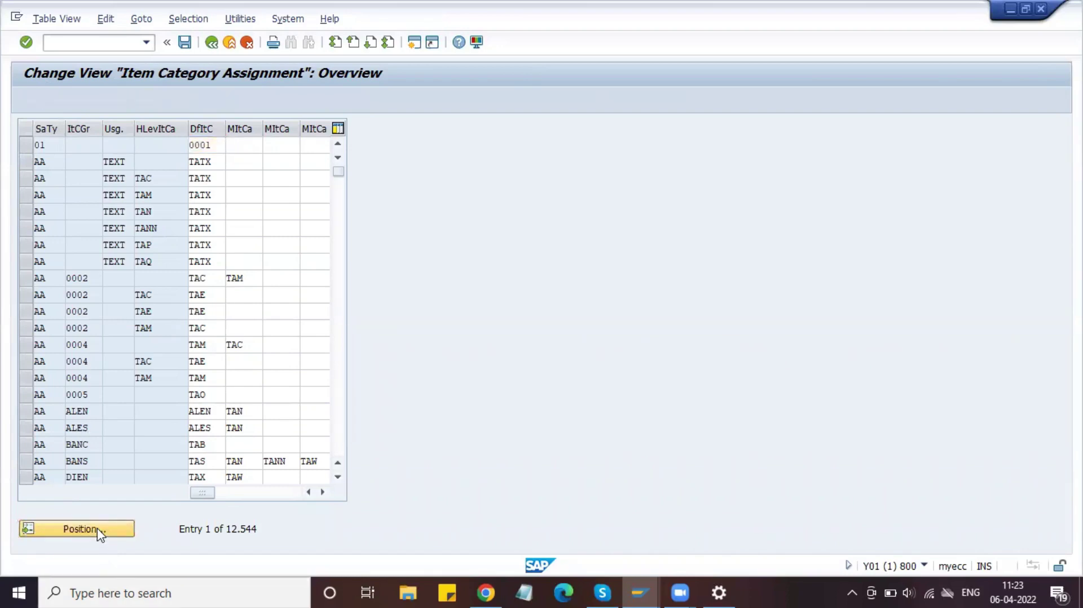
{"action": "type", "text": "OR"}
{"action": "key", "text": "Tab"}
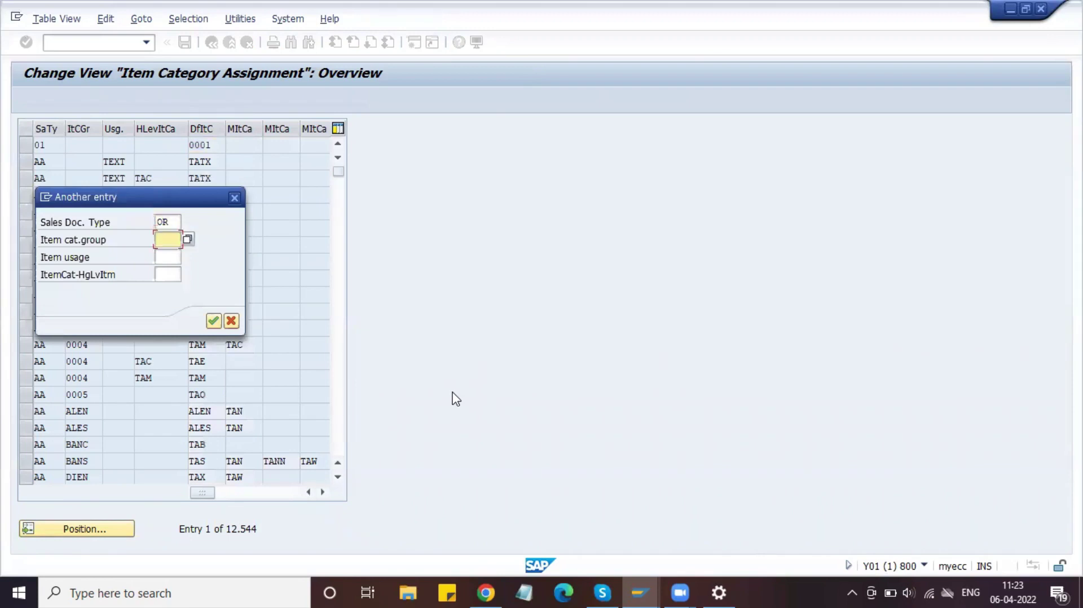
{"action": "type", "text": "T"}
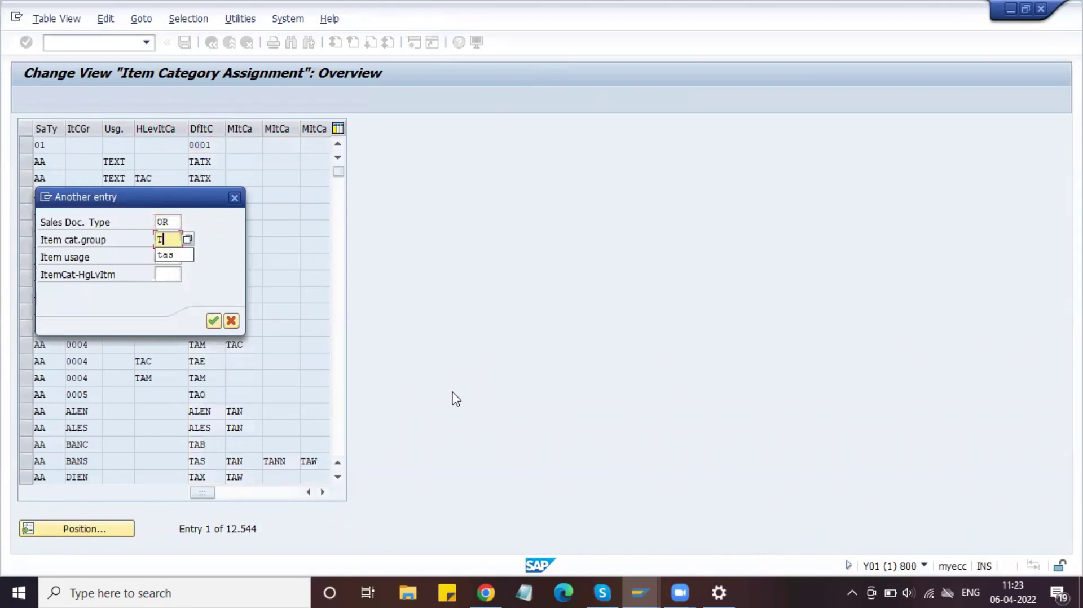
{"action": "key", "text": "BackSpace"}
{"action": "key", "text": "BackSpace"}
{"action": "key", "text": "BackSpace"}
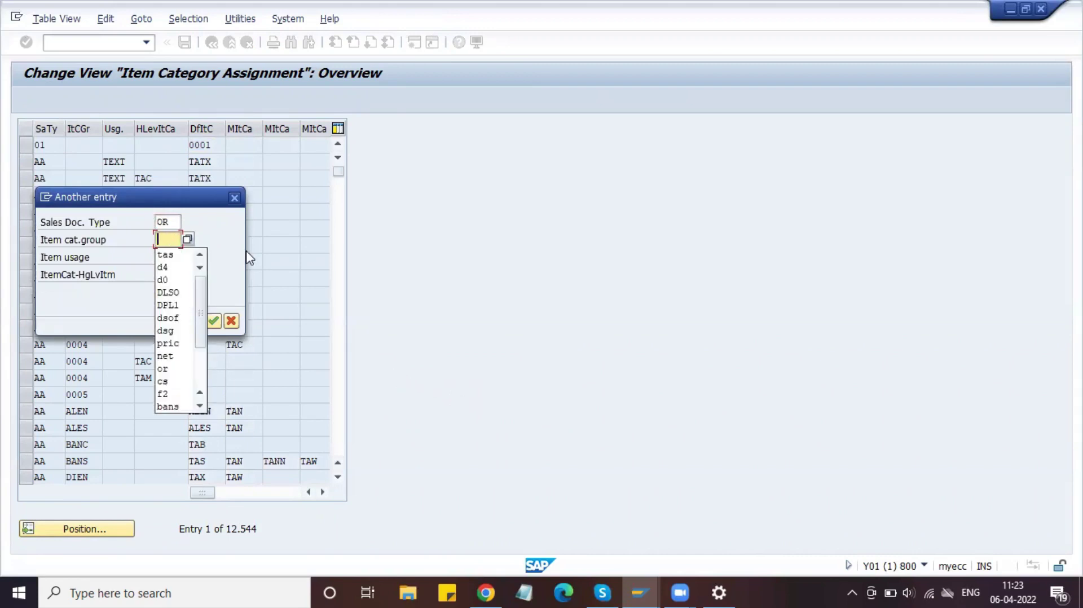
{"action": "left_click", "coordinate": [232, 256]}
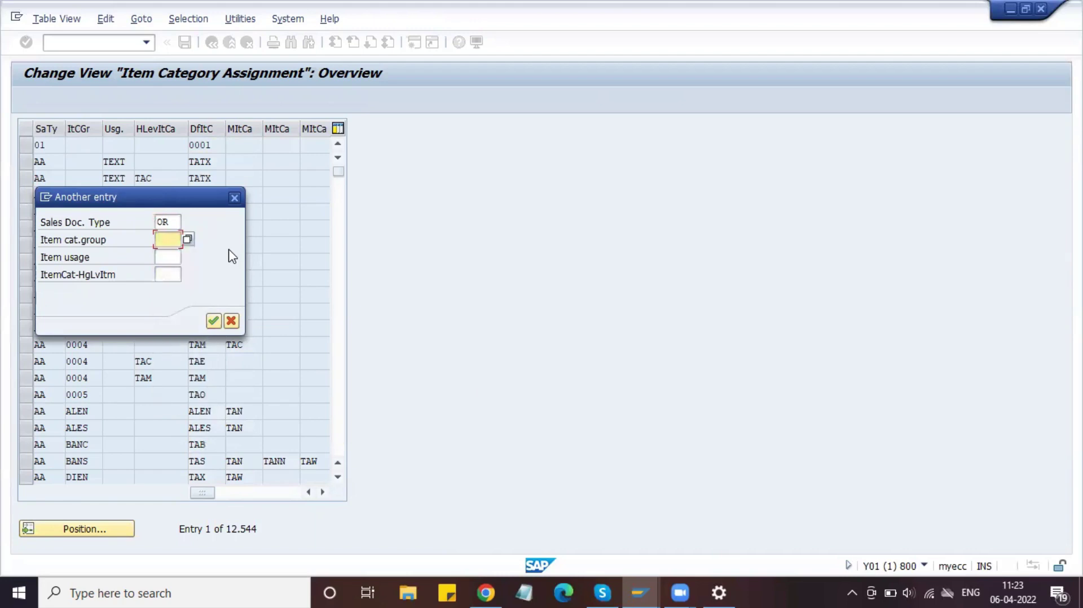
{"action": "left_click", "coordinate": [187, 239]}
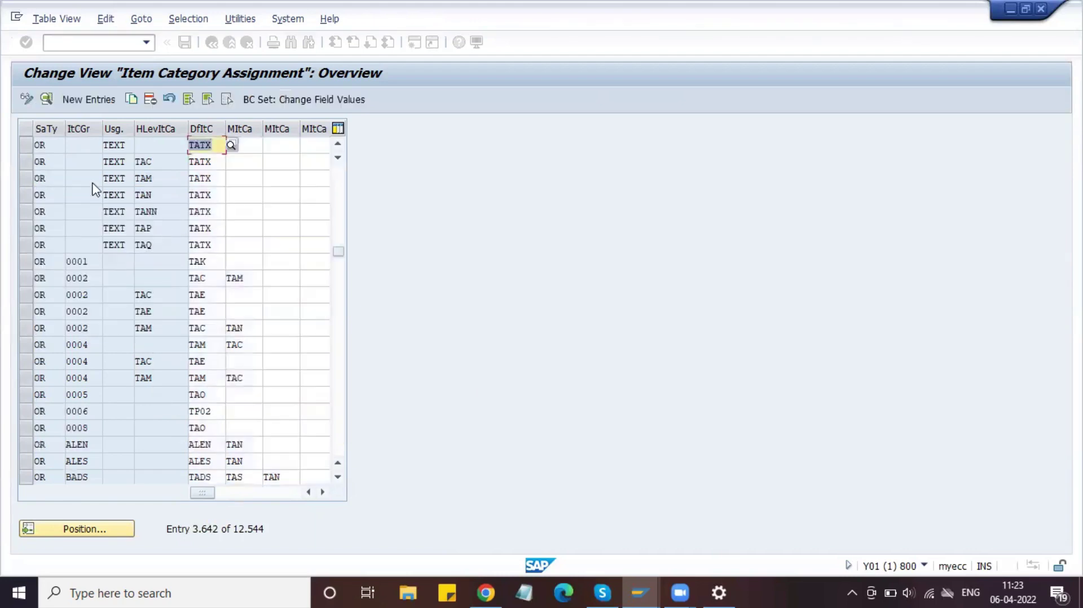
Position the item category assignment list at sales document type OR with item category group BANS
{"action": "left_click", "coordinate": [107, 532]}
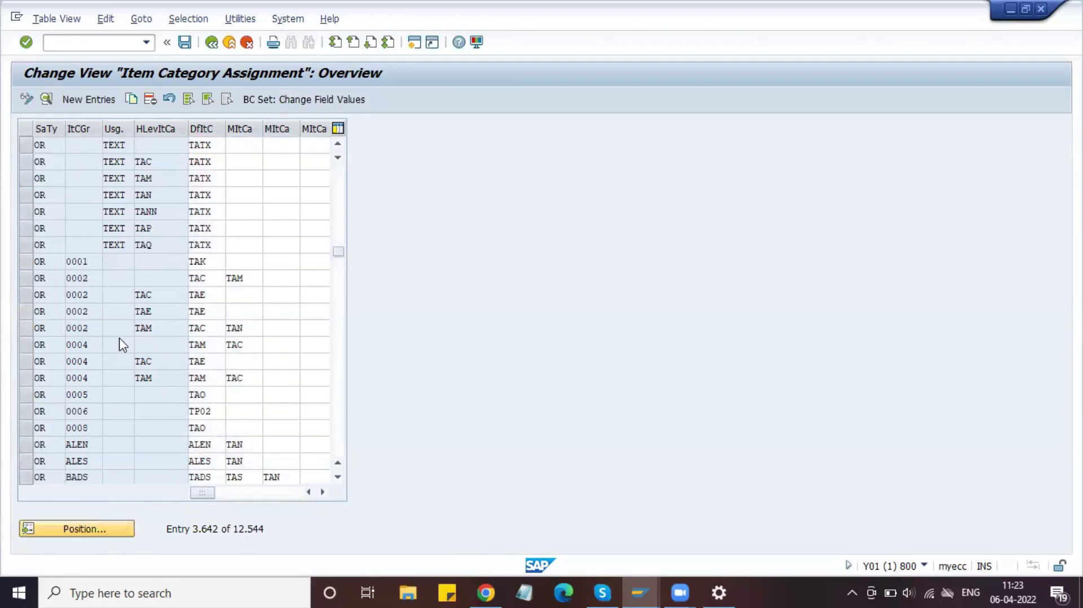
{"action": "double_click", "coordinate": [107, 278]}
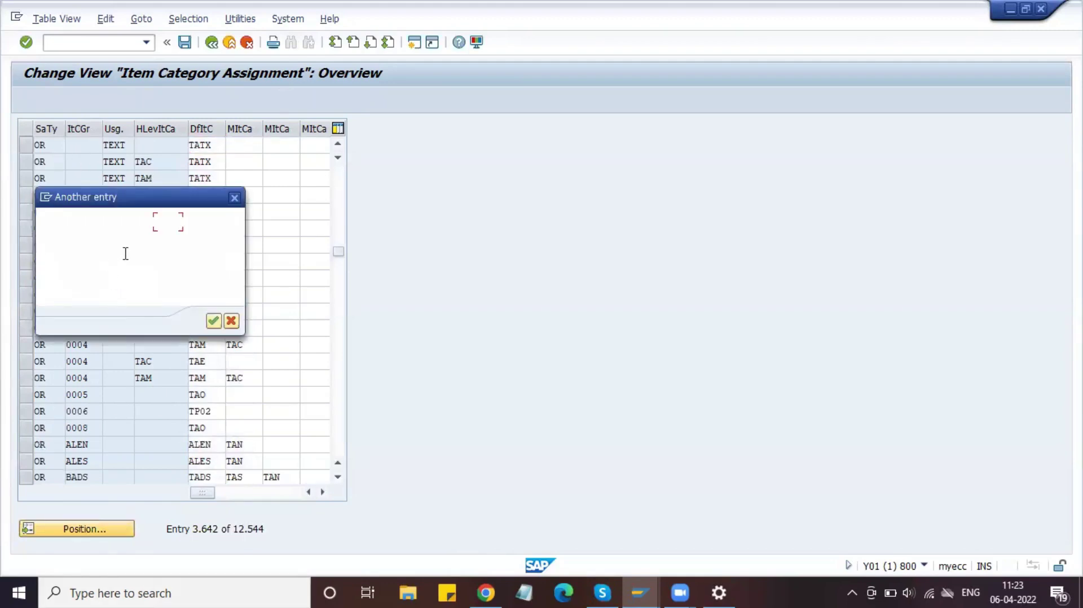
{"action": "type", "text": "or"}
{"action": "key", "text": "Tab"}
{"action": "type", "text": "b"}
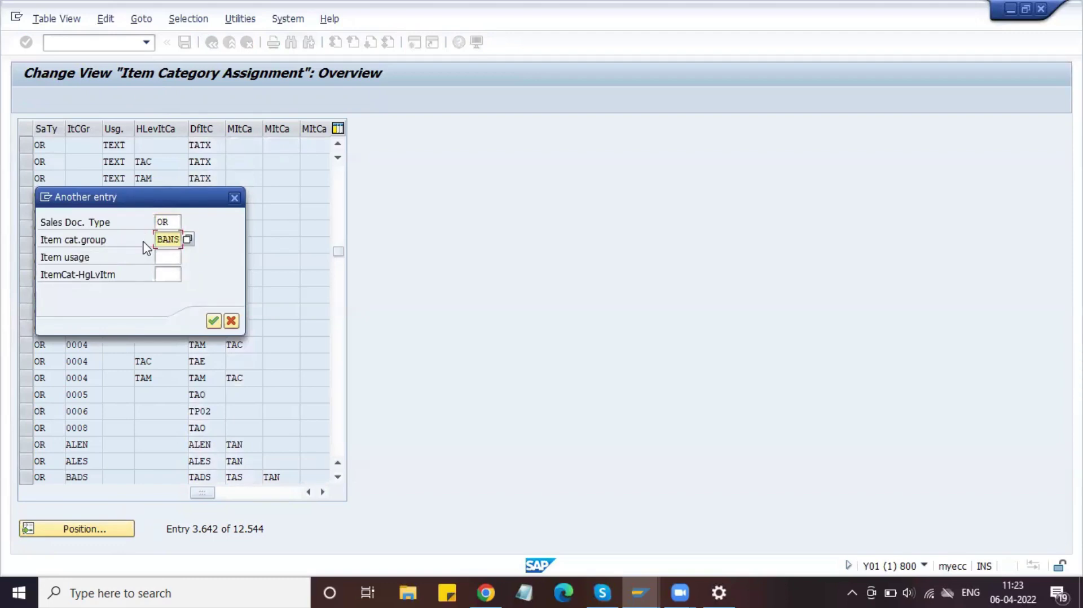
{"action": "key", "text": "Return"}
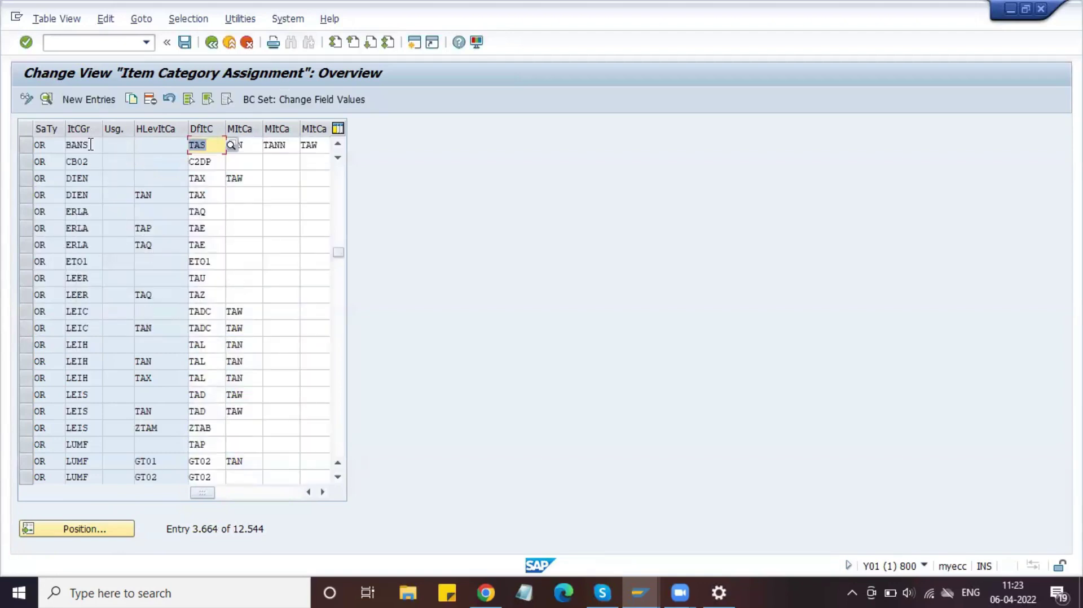
Look up BANS in the list of item category groups, then check the default item category of the OR/BANS entry
{"action": "left_click", "coordinate": [104, 145]}
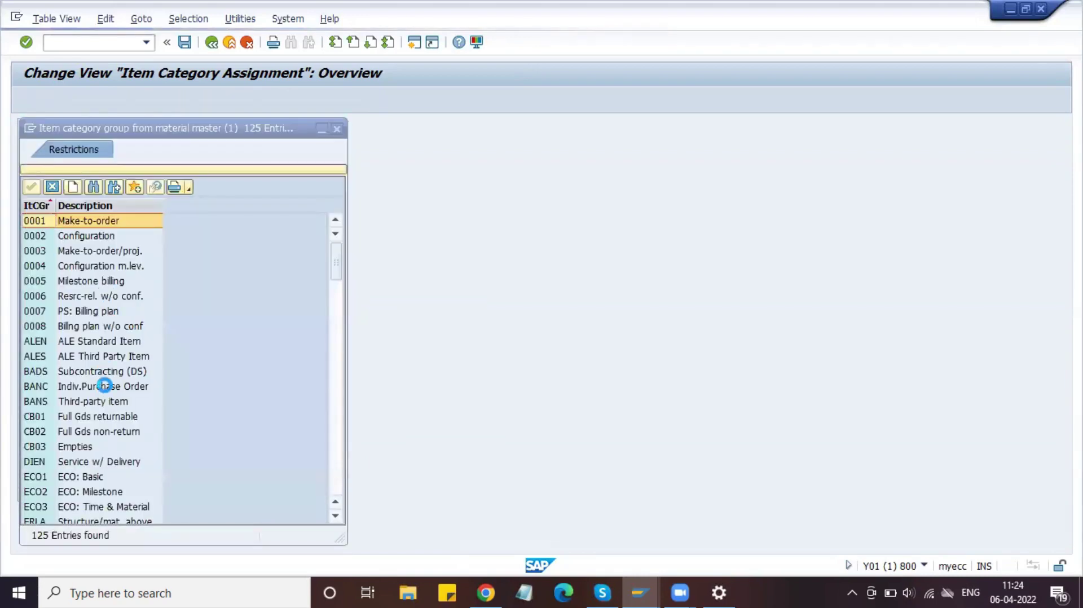
{"action": "left_click", "coordinate": [96, 402]}
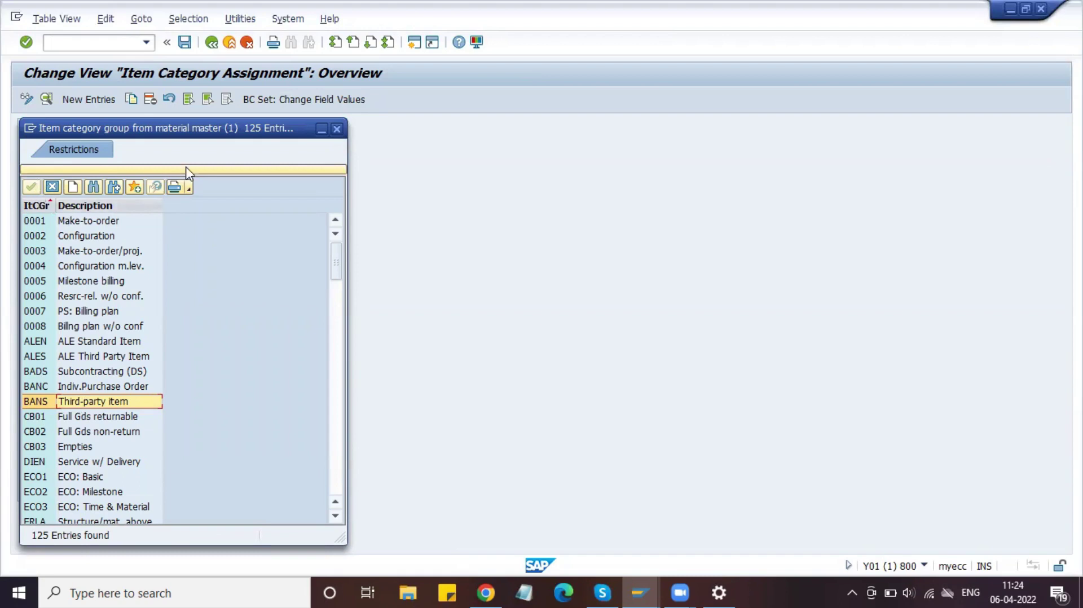
{"action": "left_click", "coordinate": [337, 131]}
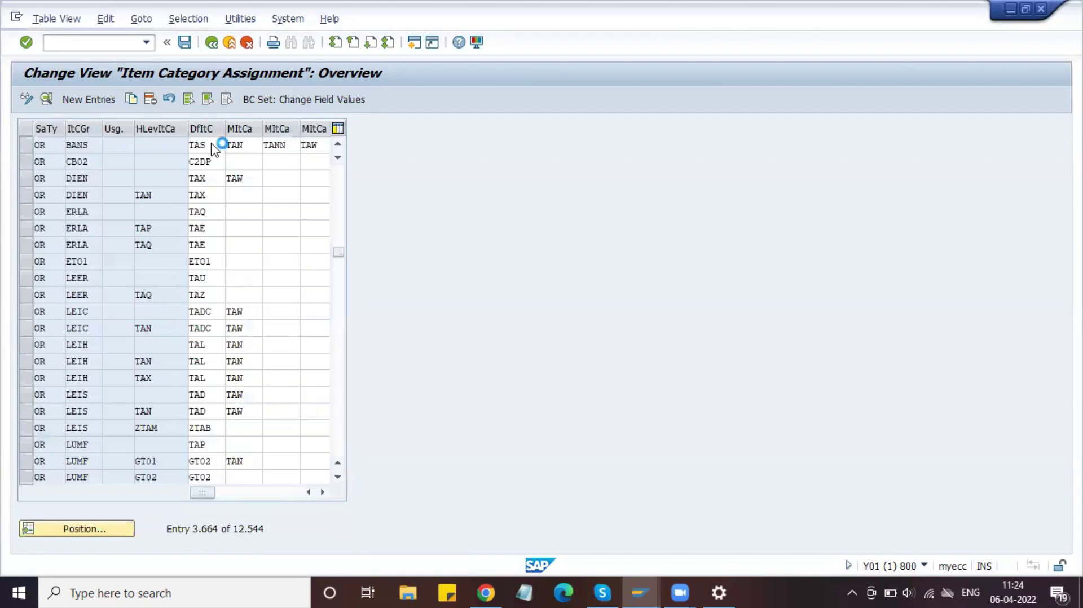
{"action": "left_click", "coordinate": [213, 145]}
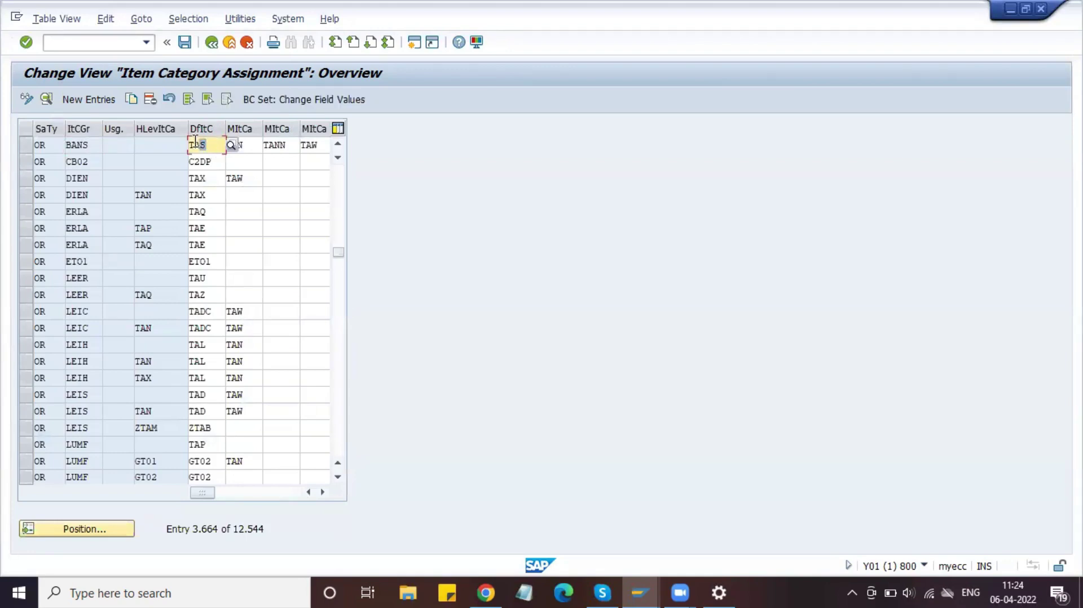
Return to the implementation guide, collapse the Sales branch and expand Billing down to Billing Documents
{"action": "left_click", "coordinate": [213, 44]}
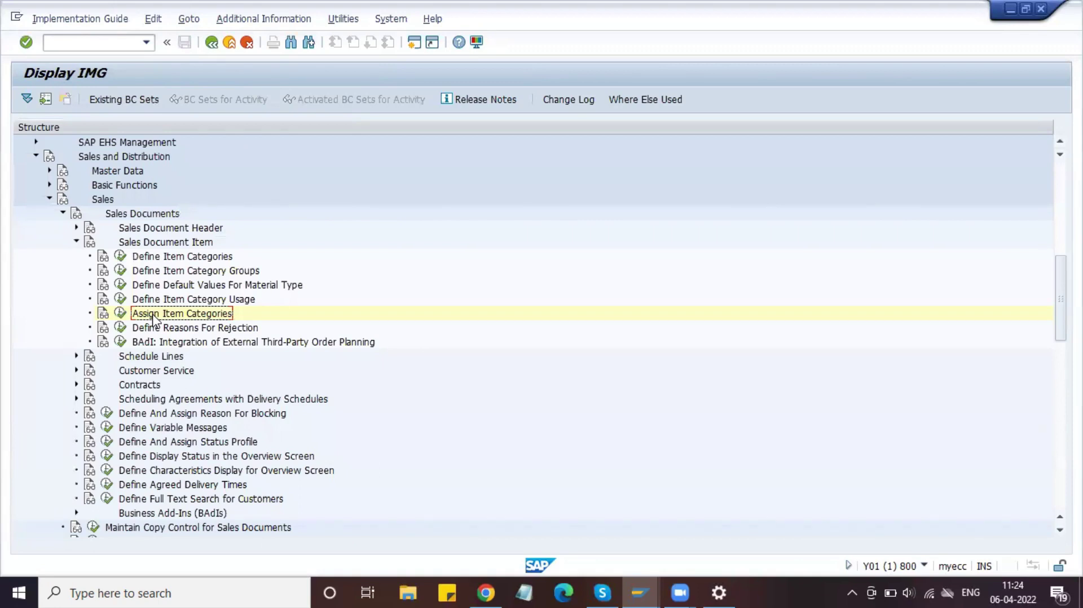
{"action": "left_click", "coordinate": [76, 242]}
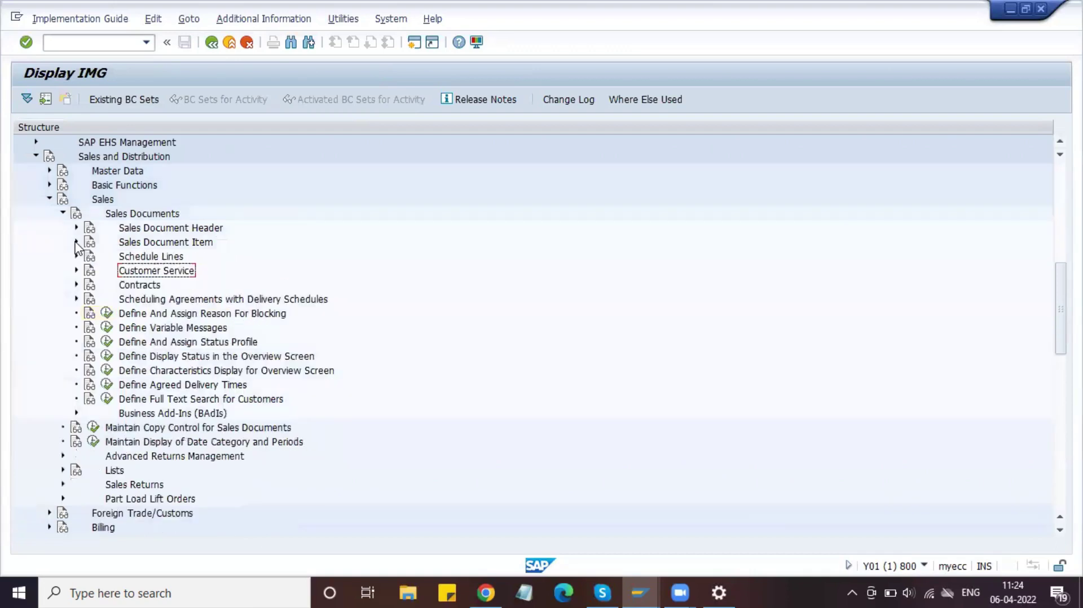
{"action": "left_click", "coordinate": [63, 214]}
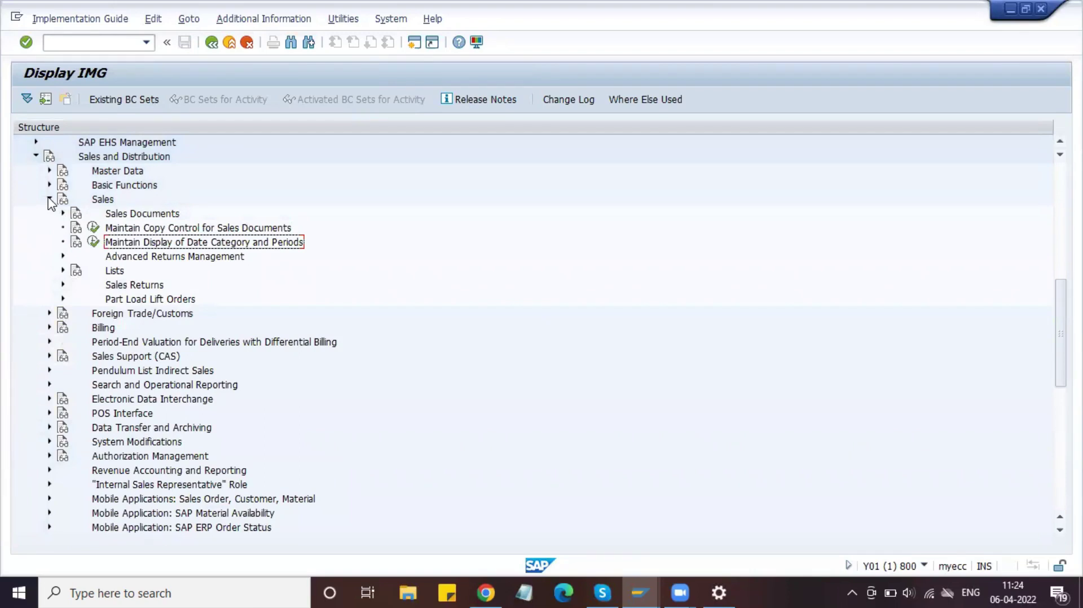
{"action": "left_click", "coordinate": [49, 201]}
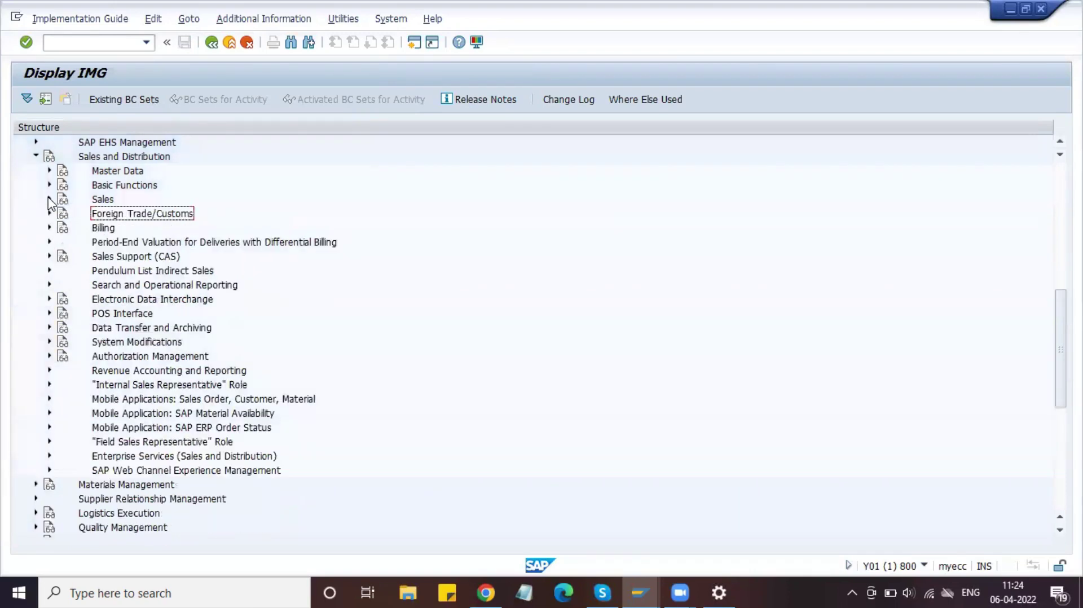
{"action": "left_click", "coordinate": [50, 228]}
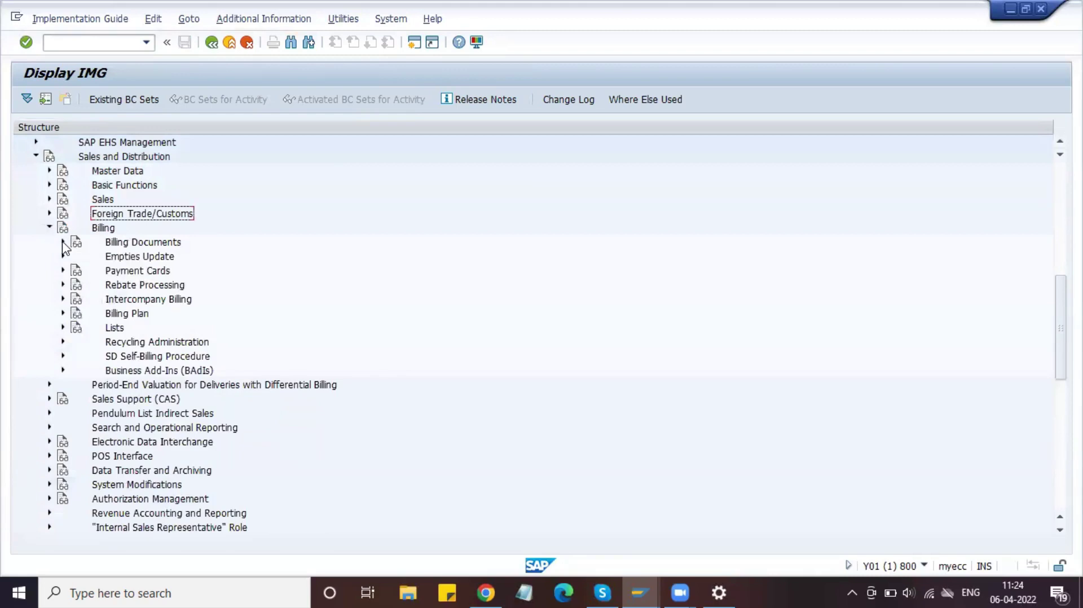
{"action": "left_click", "coordinate": [63, 242]}
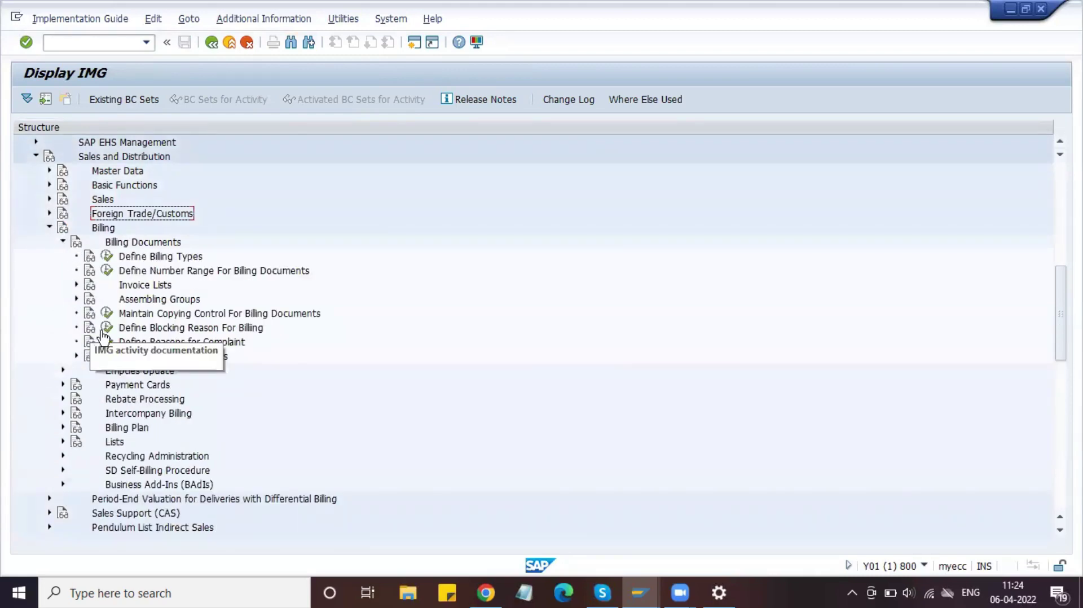
Open the copying control from sales document to billing document under Maintain Copying Control For Billing Documents
{"action": "left_click", "coordinate": [155, 317]}
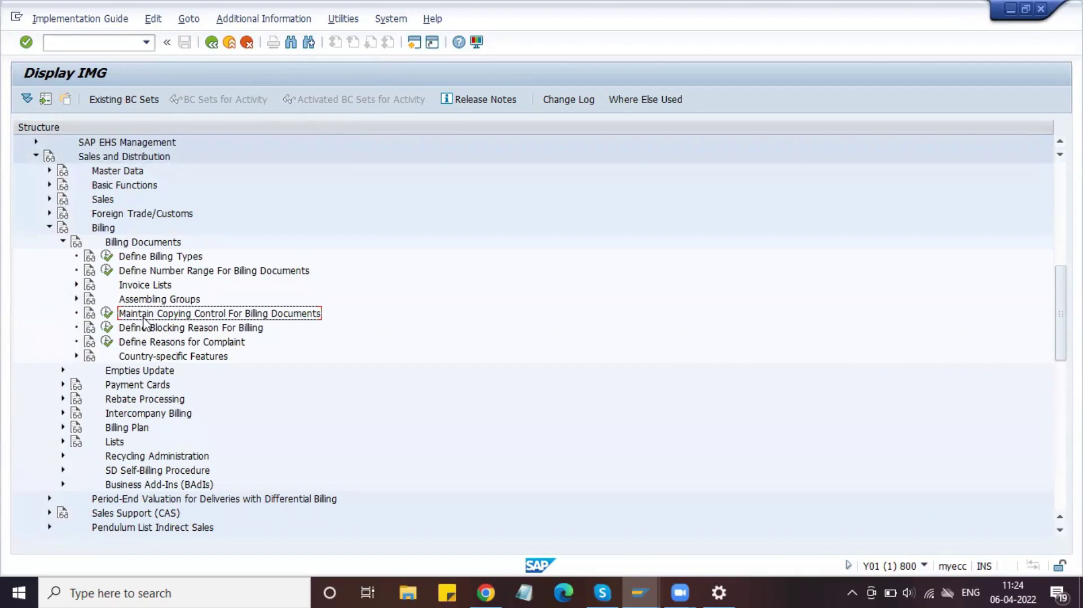
{"action": "left_click", "coordinate": [108, 317]}
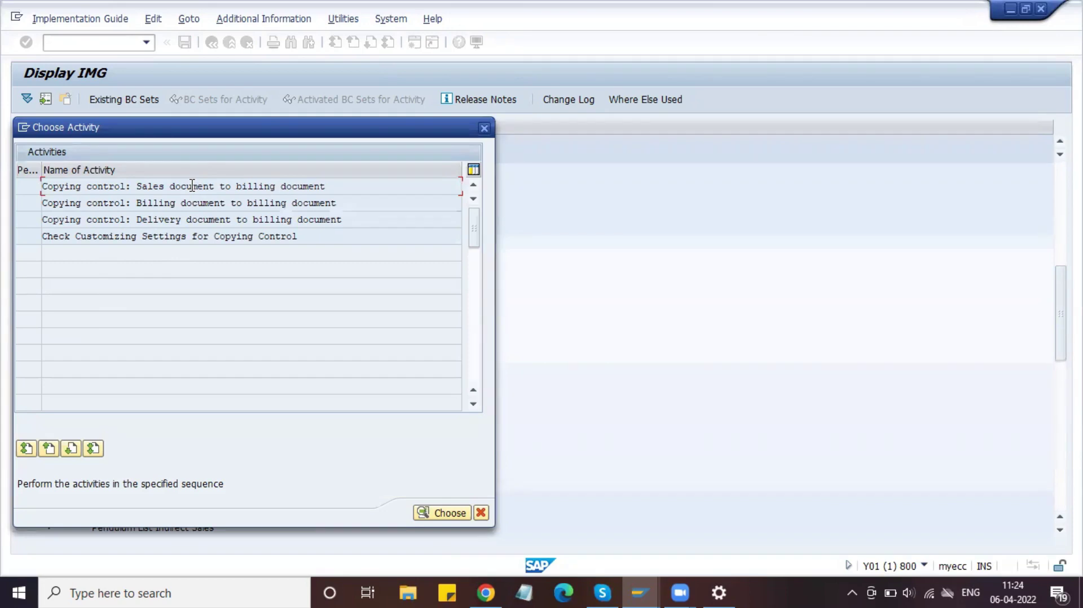
{"action": "left_click", "coordinate": [434, 514]}
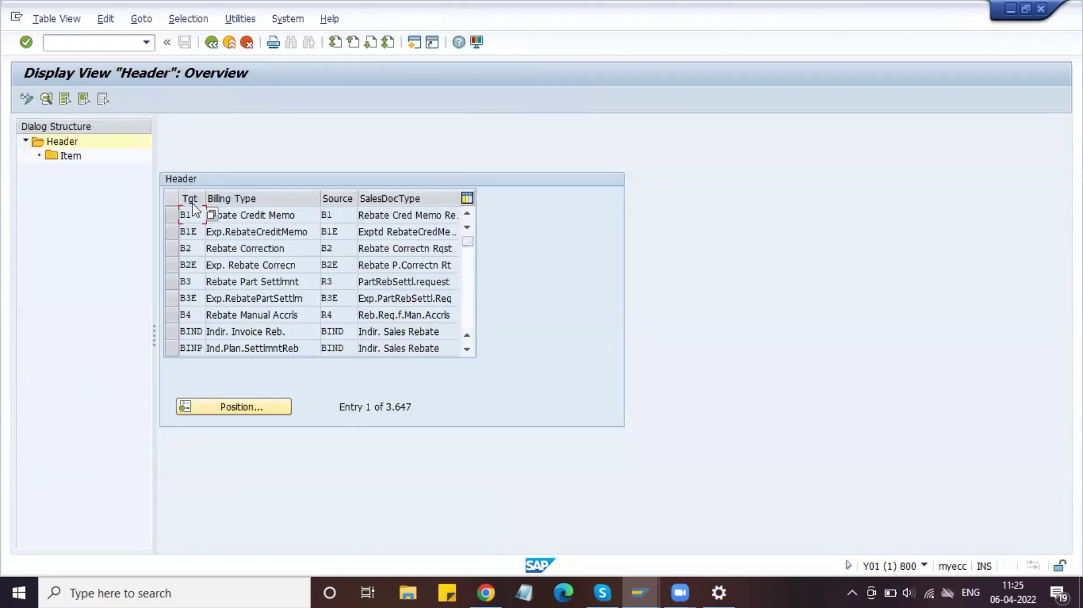
Position the copying control header list at billing type F2 and sales document type OR
{"action": "left_click", "coordinate": [225, 408]}
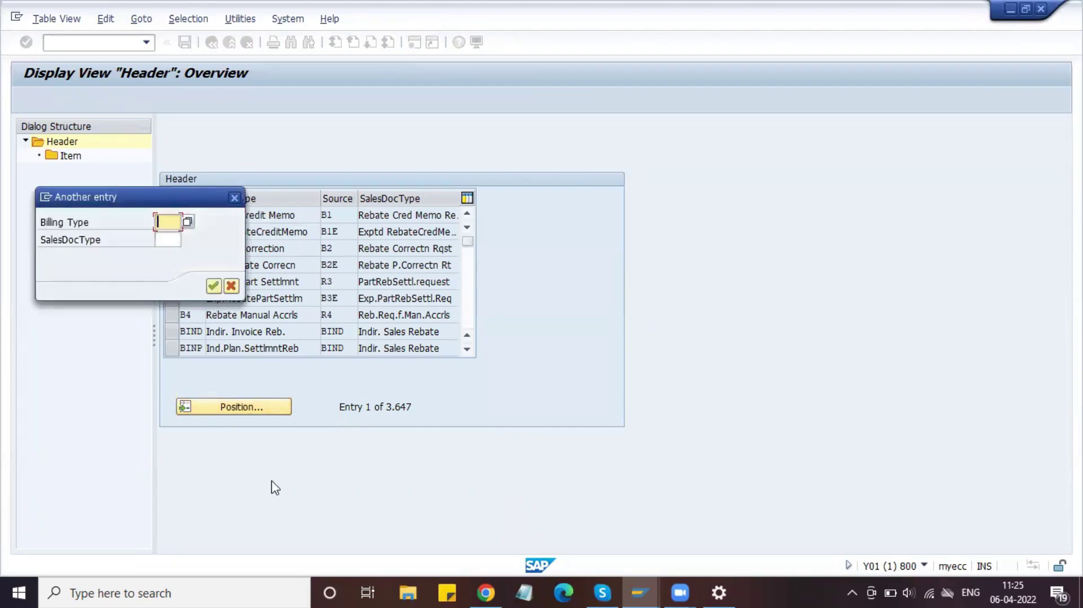
{"action": "type", "text": "F2"}
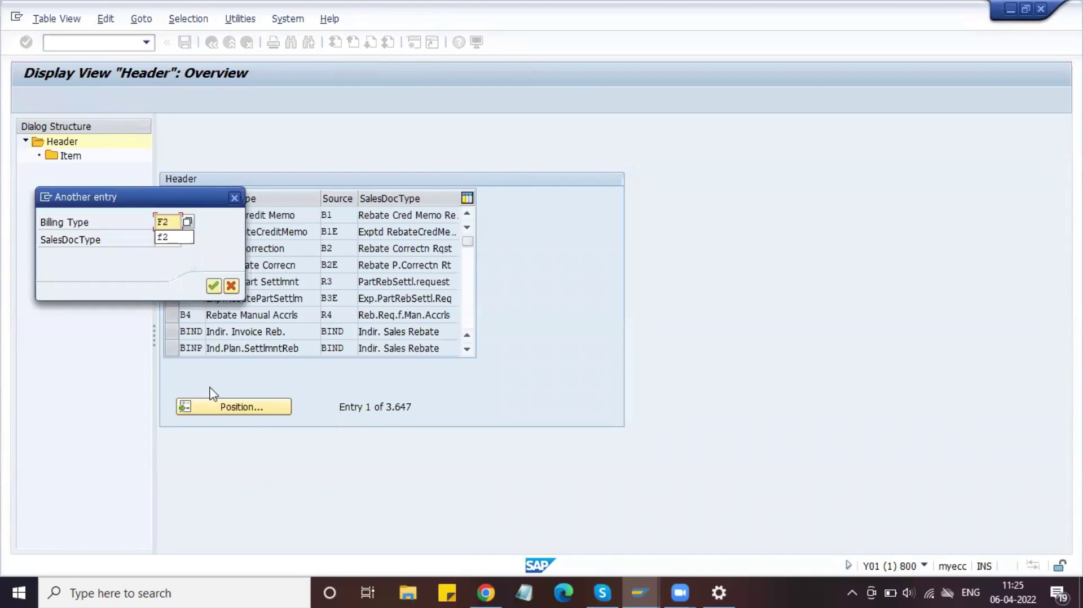
{"action": "left_click", "coordinate": [107, 269]}
{"action": "left_click", "coordinate": [166, 239]}
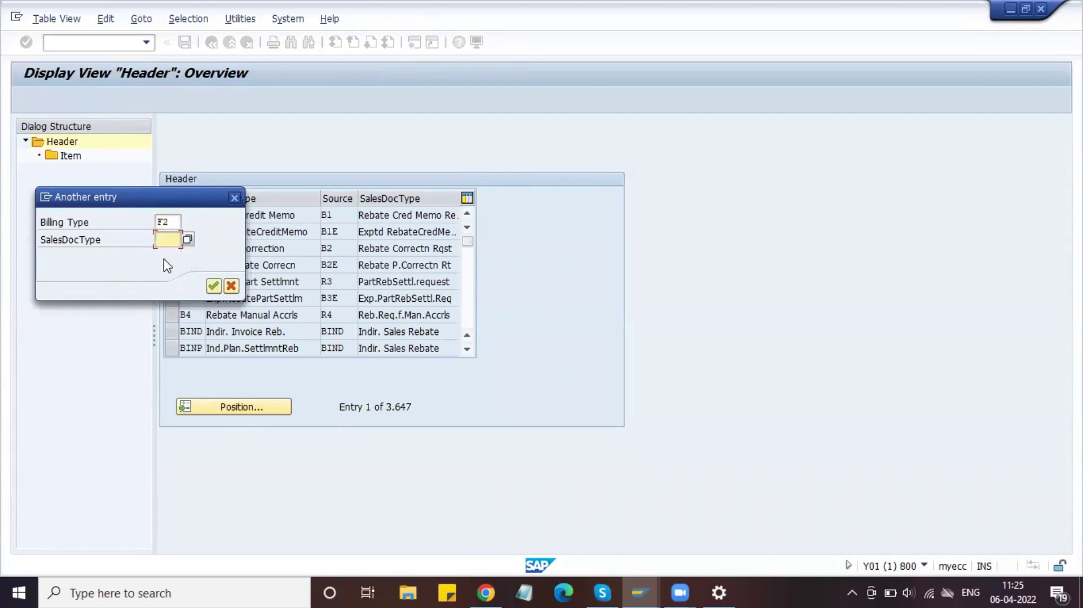
{"action": "type", "text": "OR"}
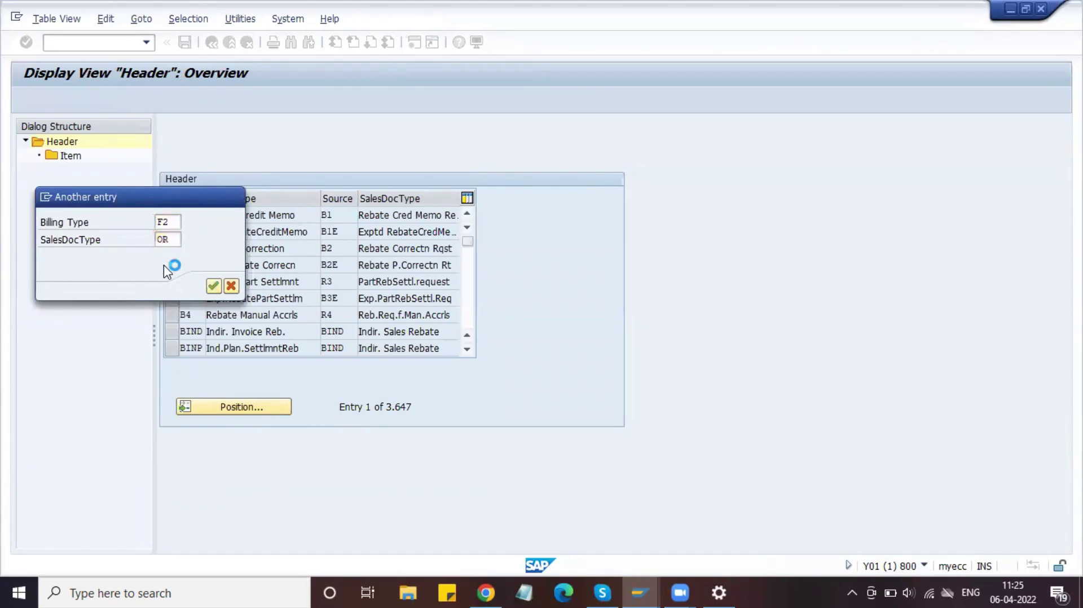
{"action": "key", "text": "Return"}
Open the item level of the F2/OR entry and examine the billing quantity in the details of item category TAS
{"action": "left_click", "coordinate": [282, 219]}
{"action": "left_click", "coordinate": [170, 218]}
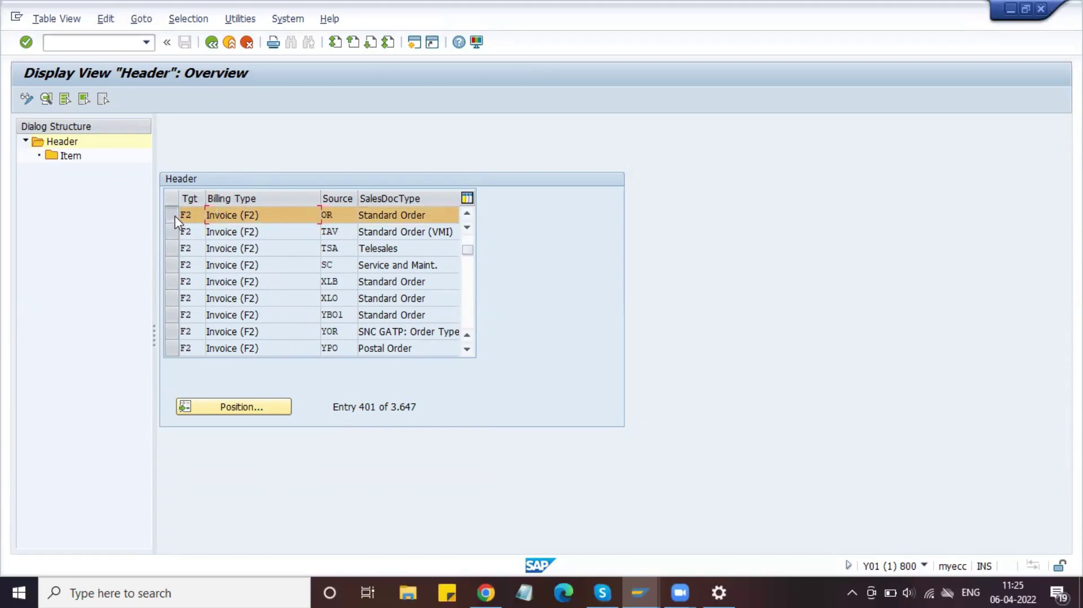
{"action": "double_click", "coordinate": [64, 158]}
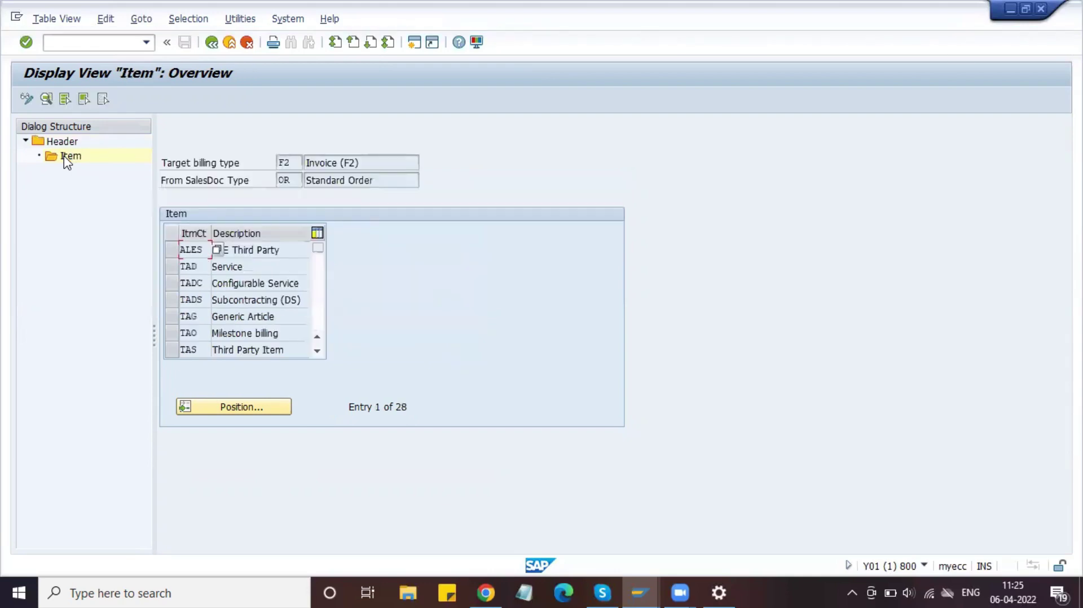
{"action": "left_click", "coordinate": [173, 354]}
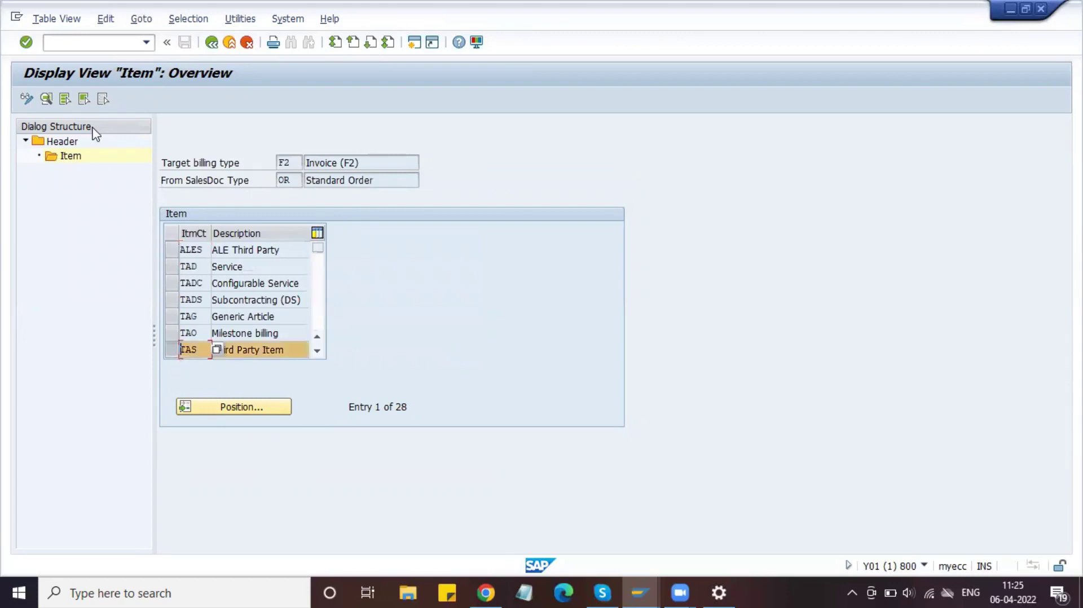
{"action": "left_click", "coordinate": [48, 102]}
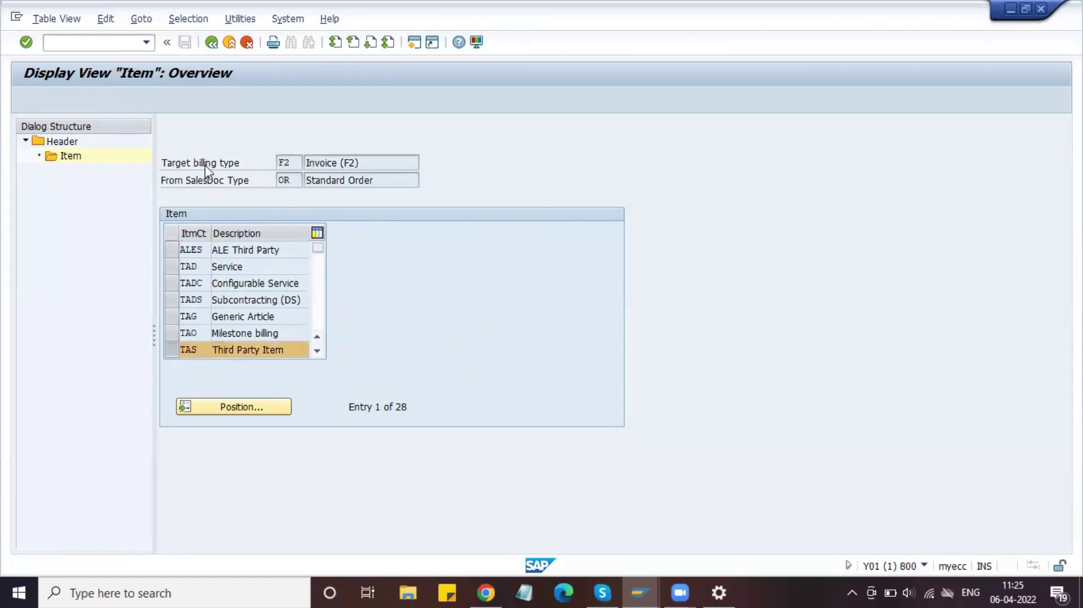
{"action": "left_click", "coordinate": [602, 284]}
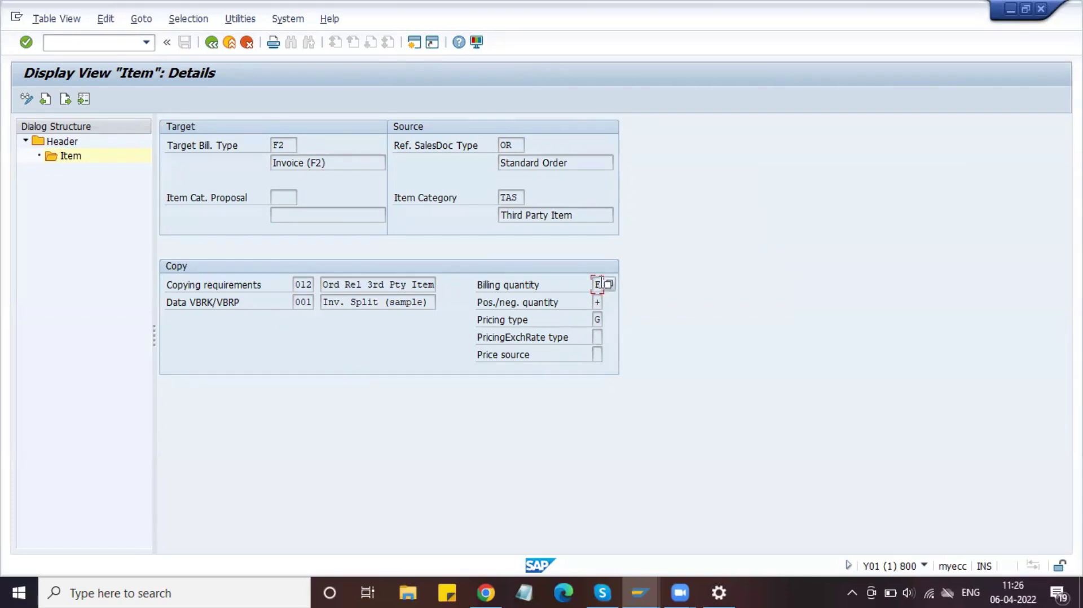
Leave the TAS item details and go back to the header overview of the billing copying control
{"action": "left_click", "coordinate": [212, 43]}
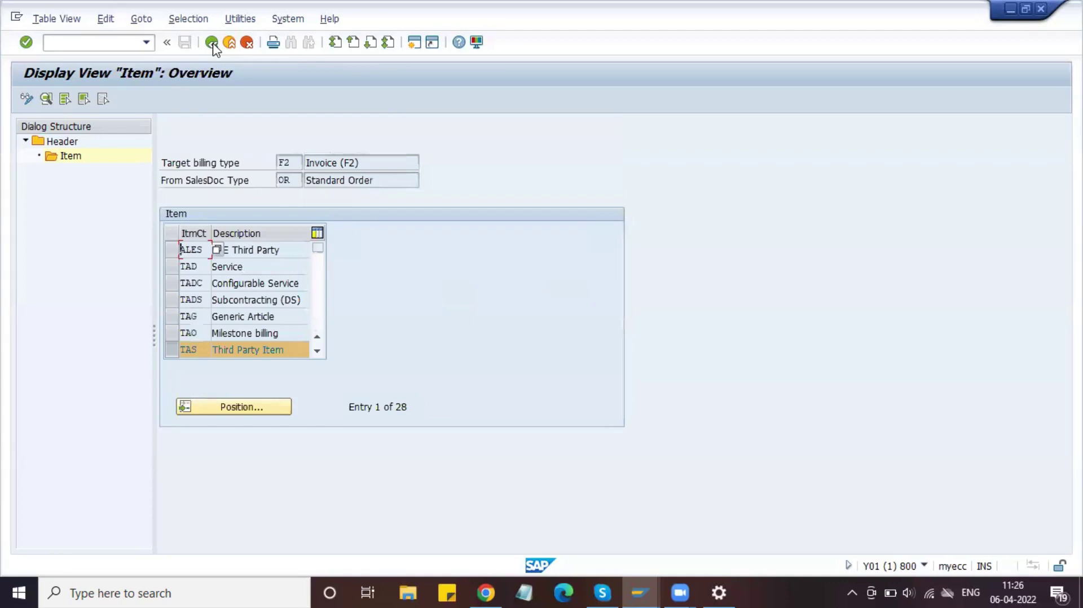
{"action": "left_click", "coordinate": [216, 46]}
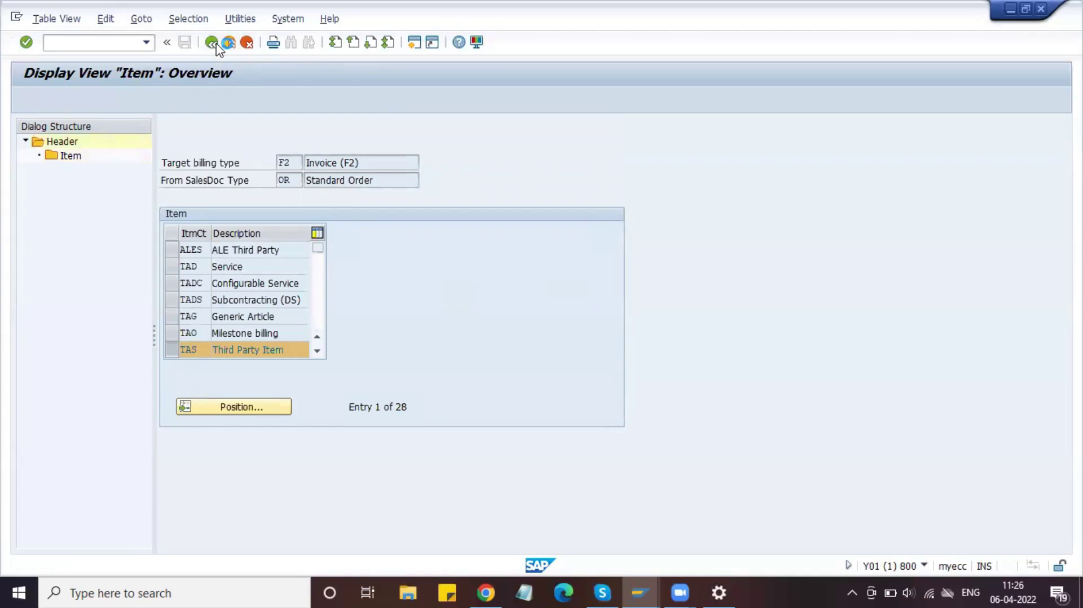
{"action": "key", "text": "Tab"}
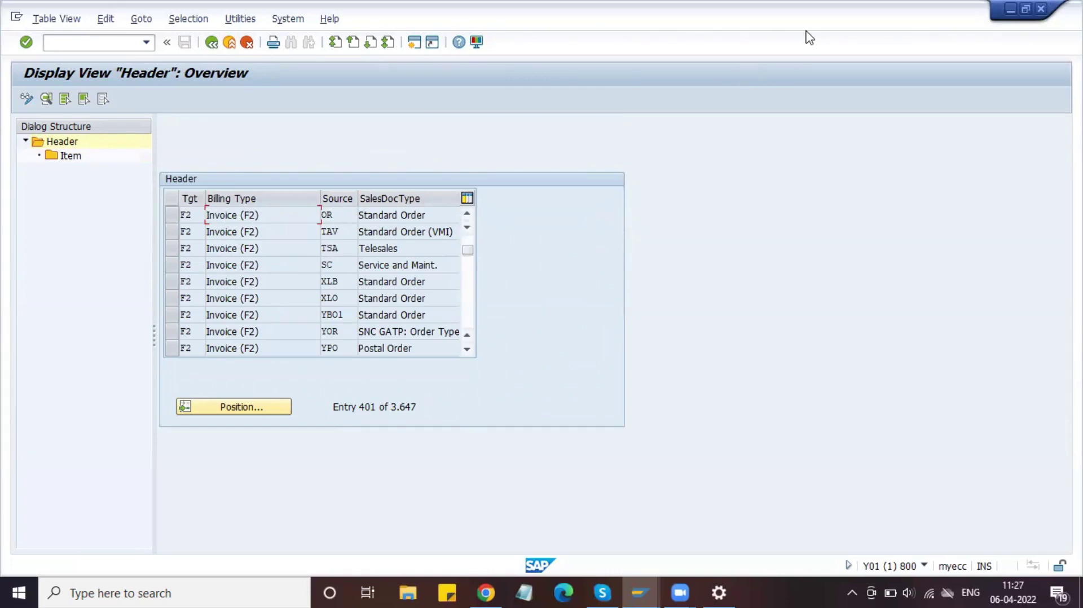
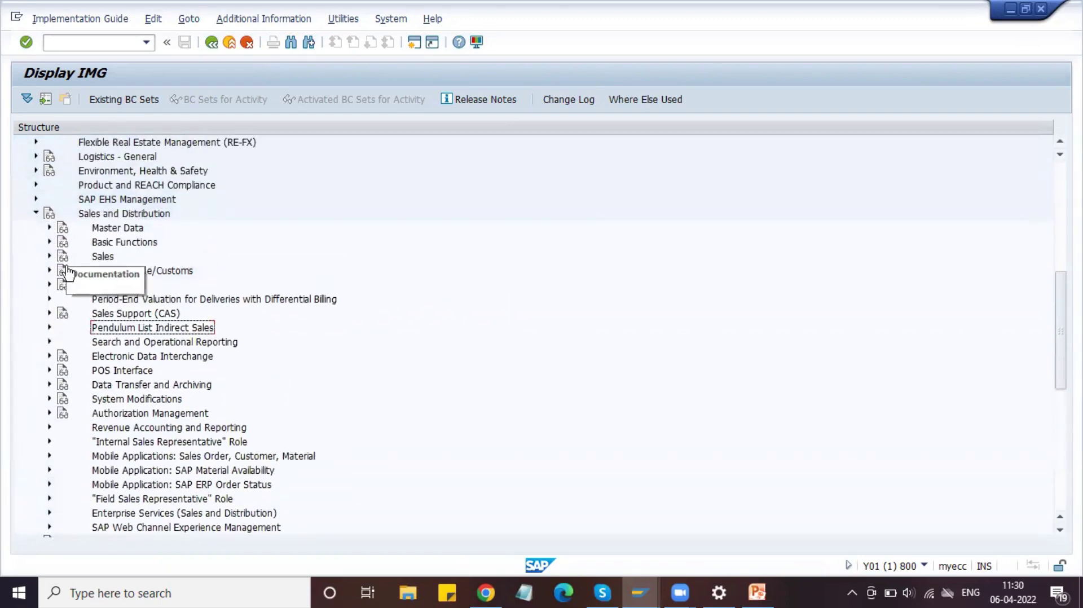
Expand Sales, Sales Documents and Schedule Lines in the implementation guide and open Define Schedule Line Categories
{"action": "left_click", "coordinate": [50, 257]}
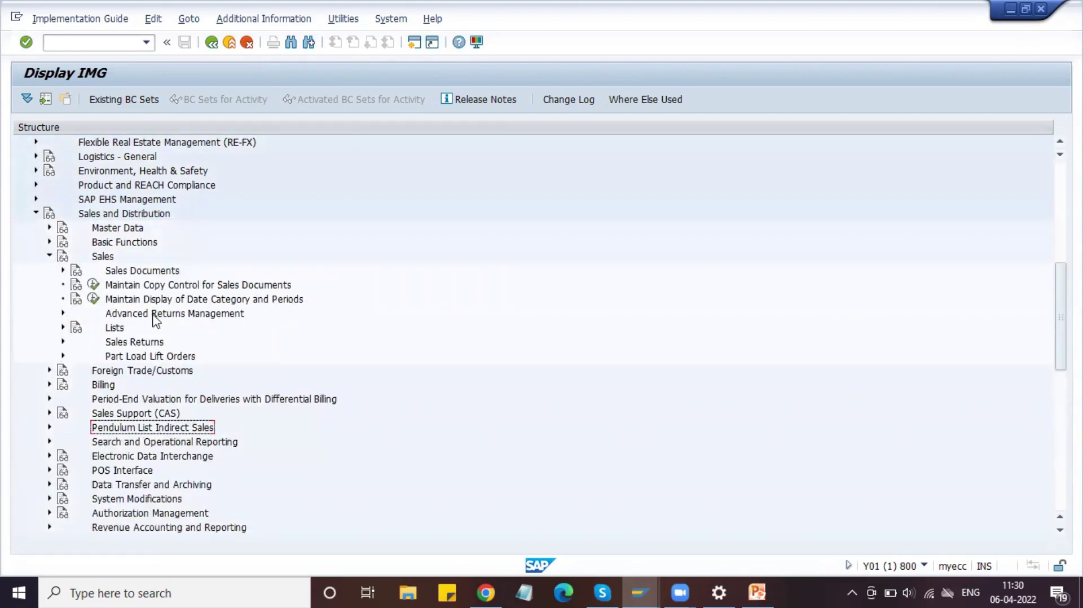
{"action": "left_click", "coordinate": [63, 271]}
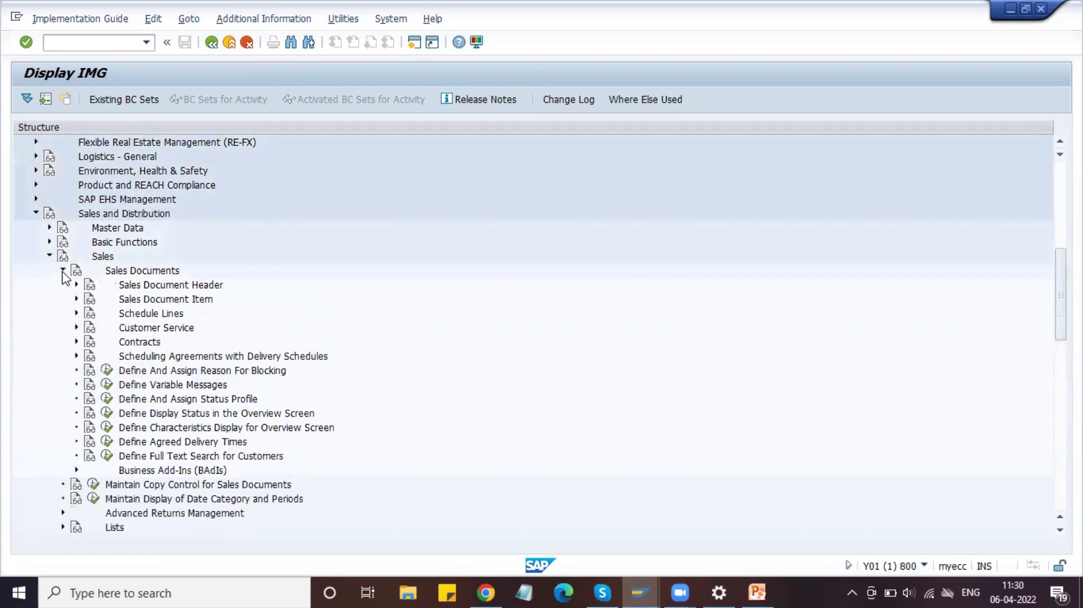
{"action": "left_click", "coordinate": [121, 317]}
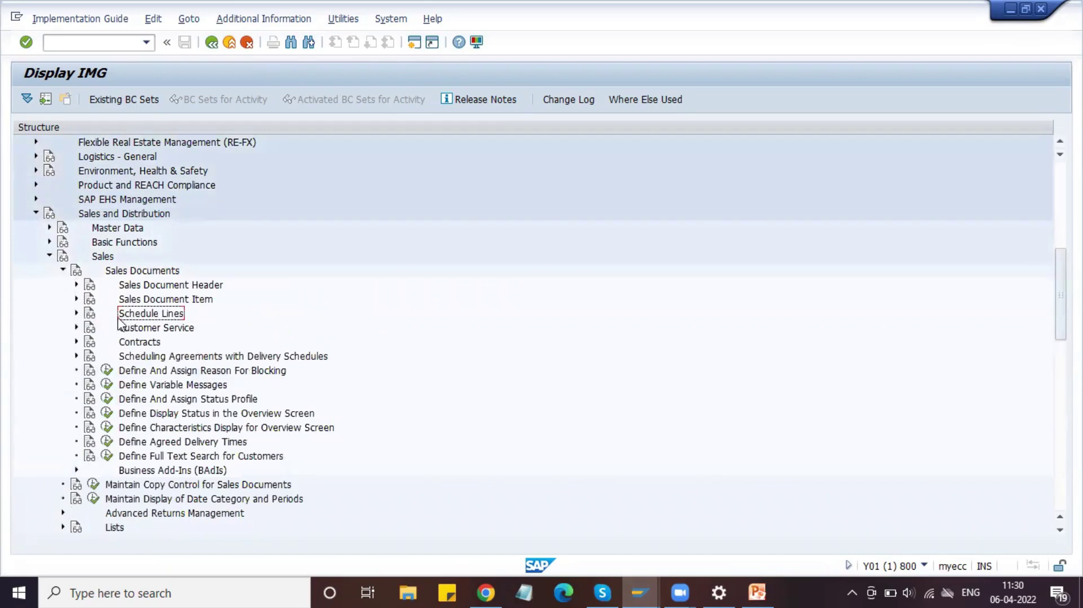
{"action": "left_click", "coordinate": [76, 313]}
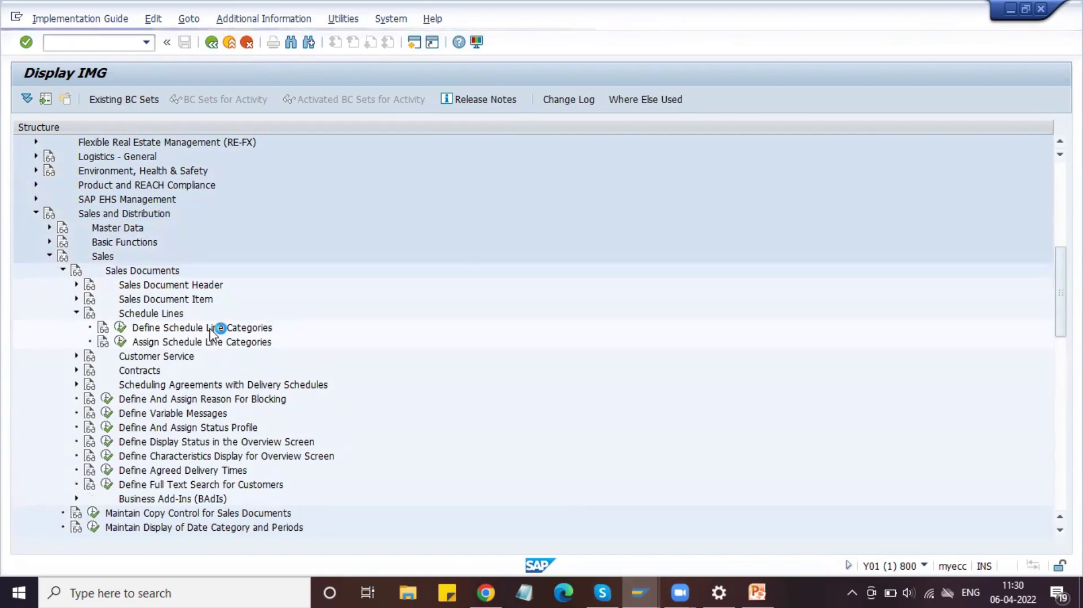
{"action": "left_click", "coordinate": [180, 328]}
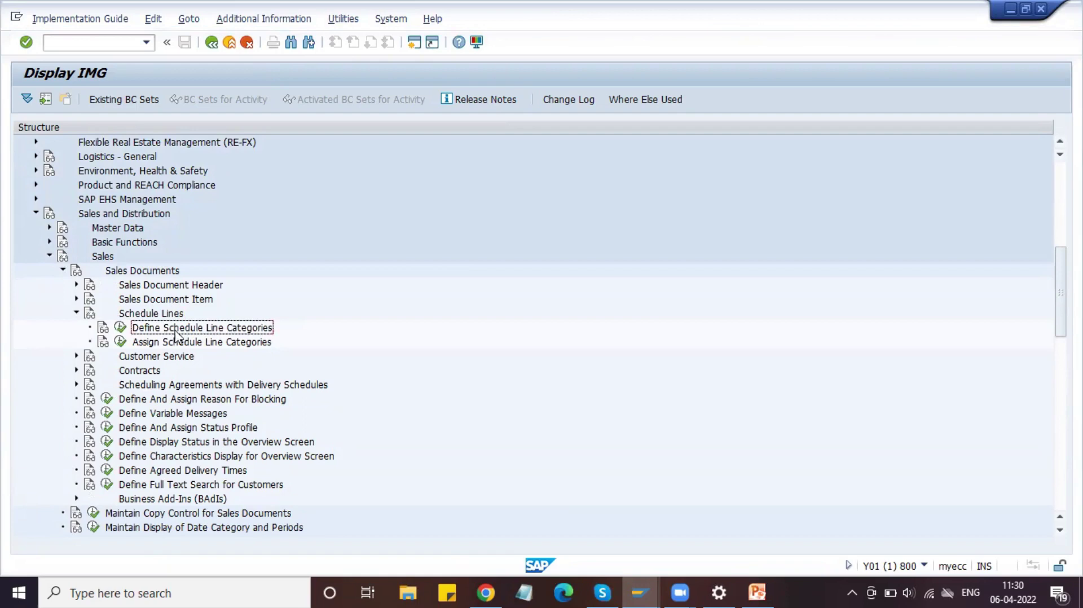
{"action": "left_click", "coordinate": [121, 329]}
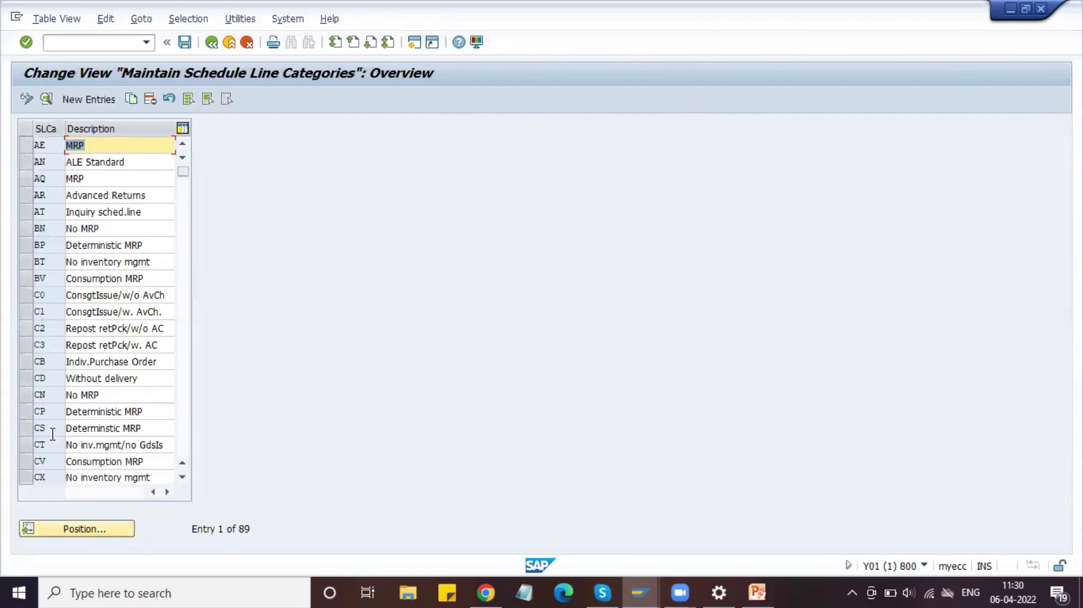
Open the details of schedule line category CS from the overview list
{"action": "left_click", "coordinate": [26, 432]}
{"action": "left_click", "coordinate": [26, 435]}
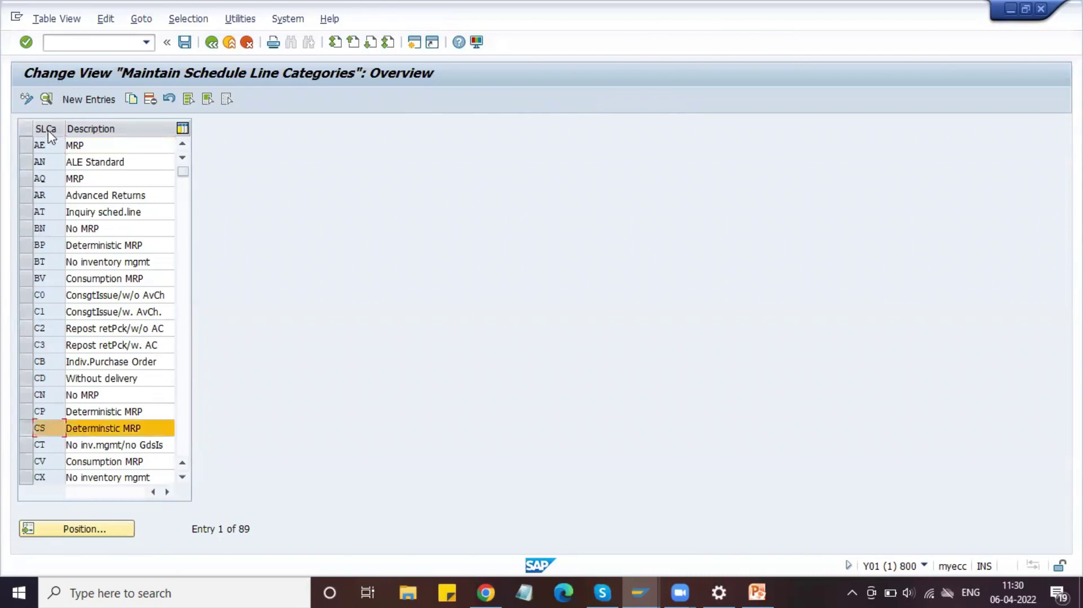
{"action": "left_click", "coordinate": [47, 99]}
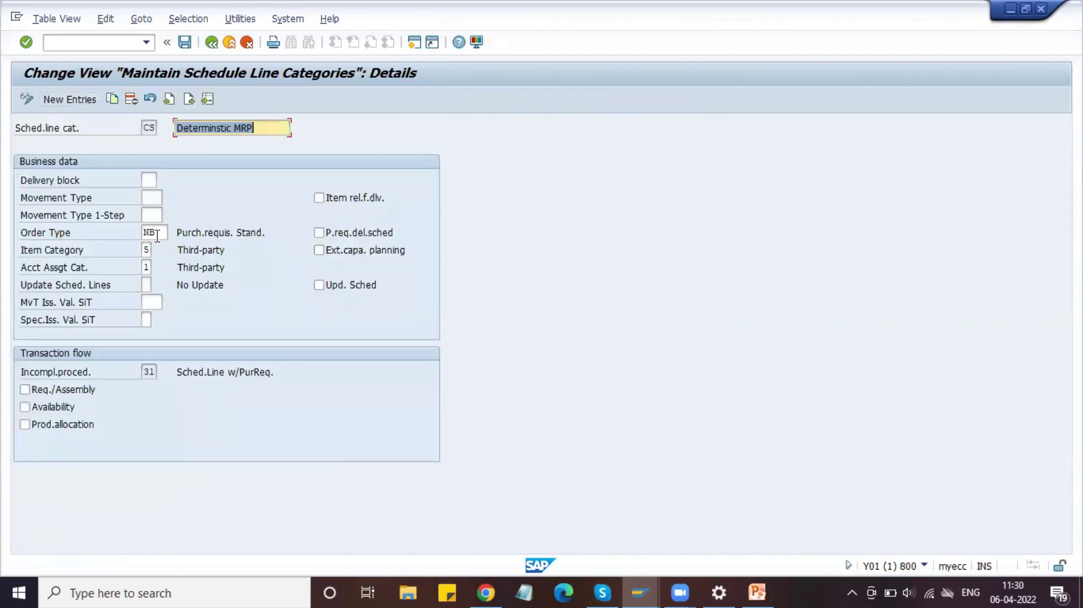
Examine the order type, item category and account assignment category in the business data of schedule line category CS
{"action": "left_click", "coordinate": [157, 233]}
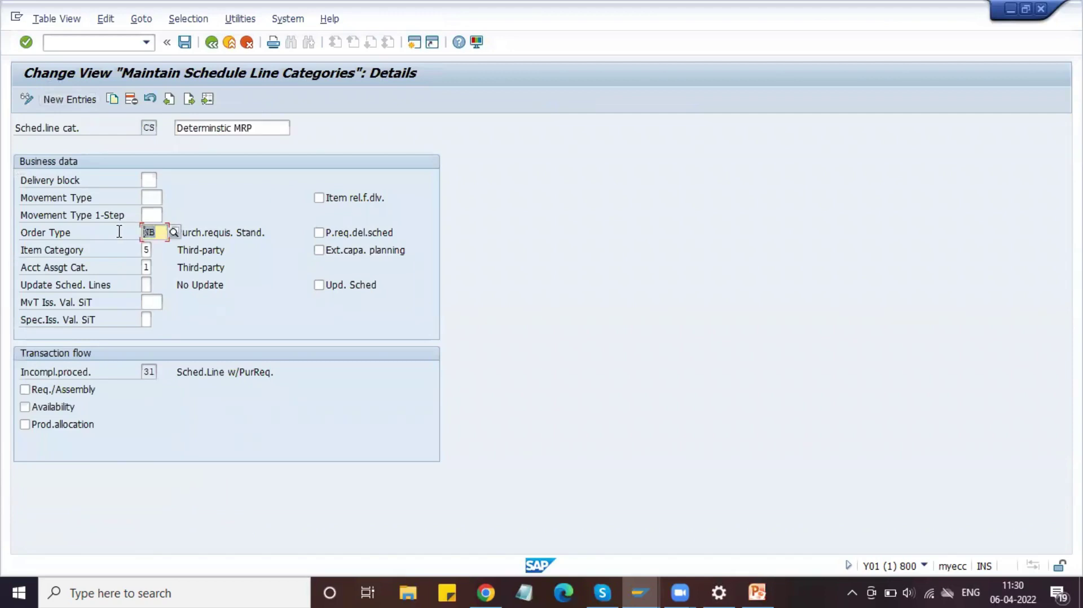
{"action": "left_click", "coordinate": [153, 214]}
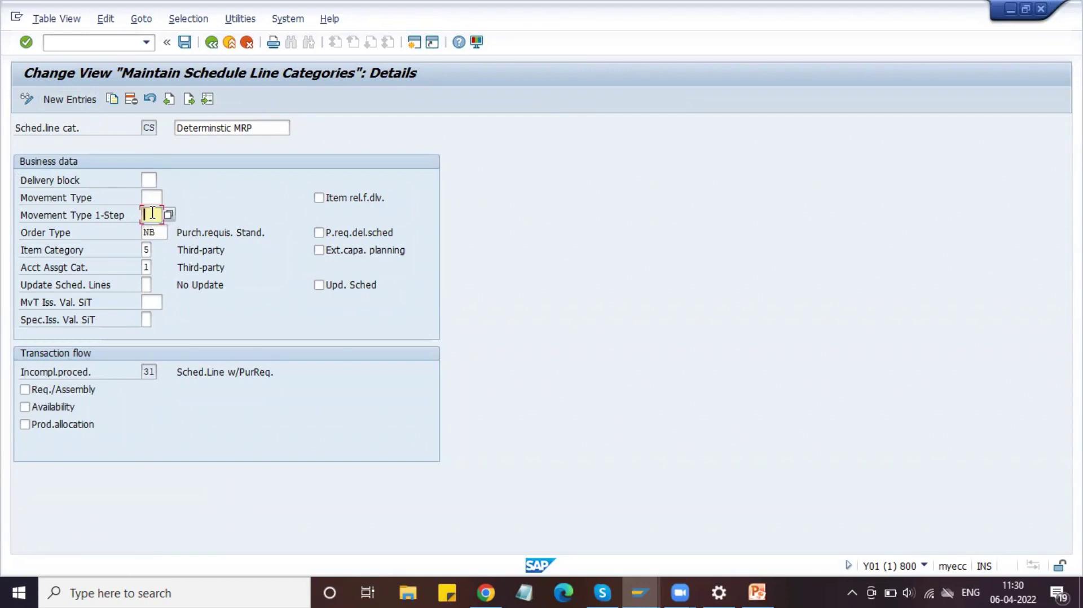
{"action": "left_click", "coordinate": [158, 232]}
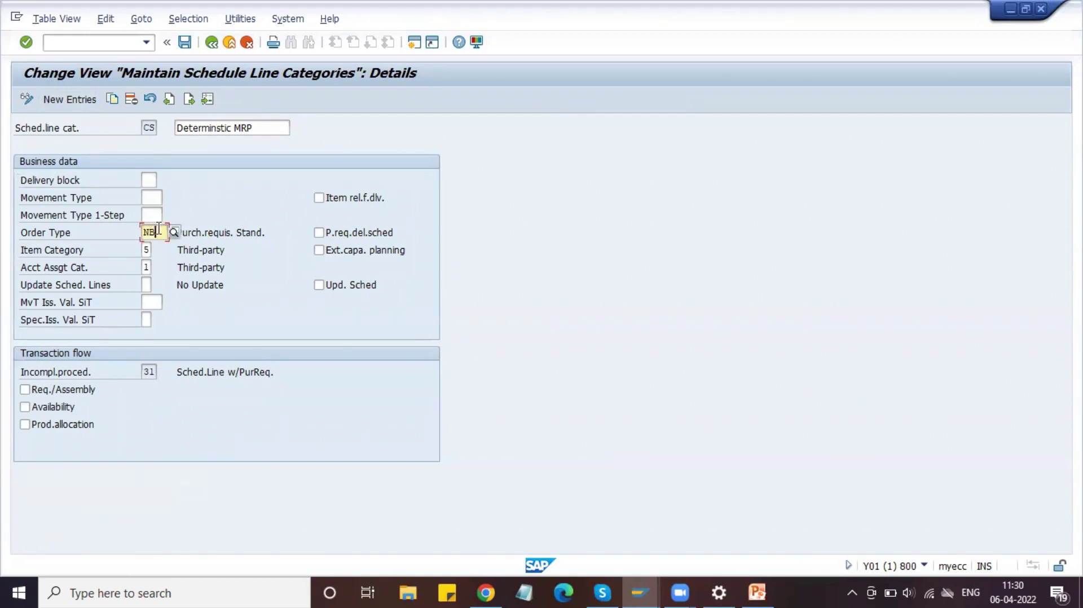
{"action": "left_click_drag", "start_coordinate": [251, 233], "coordinate": [273, 235]}
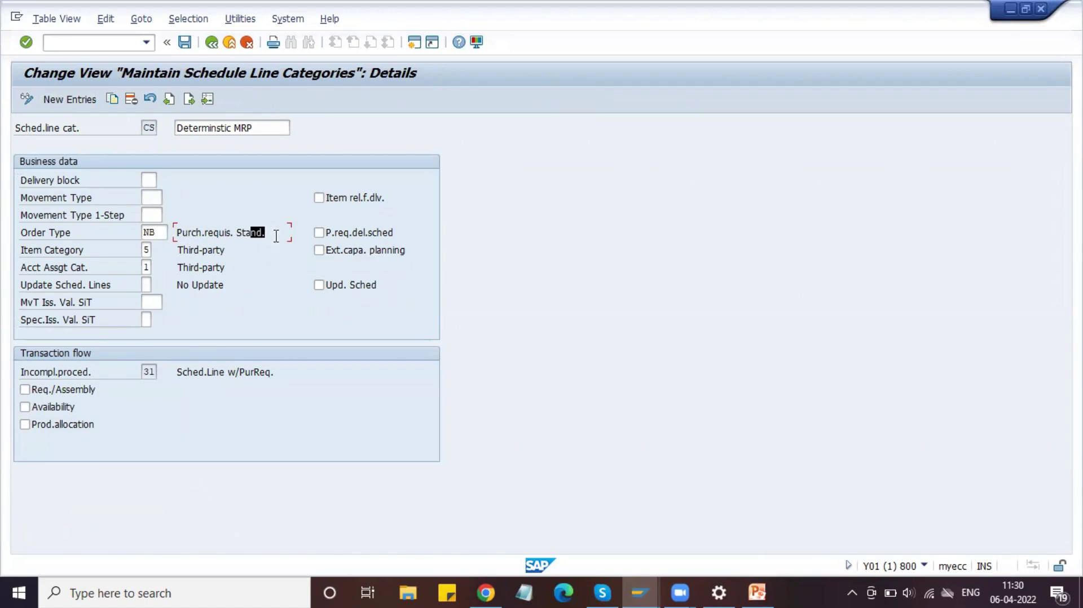
{"action": "double_click", "coordinate": [158, 232]}
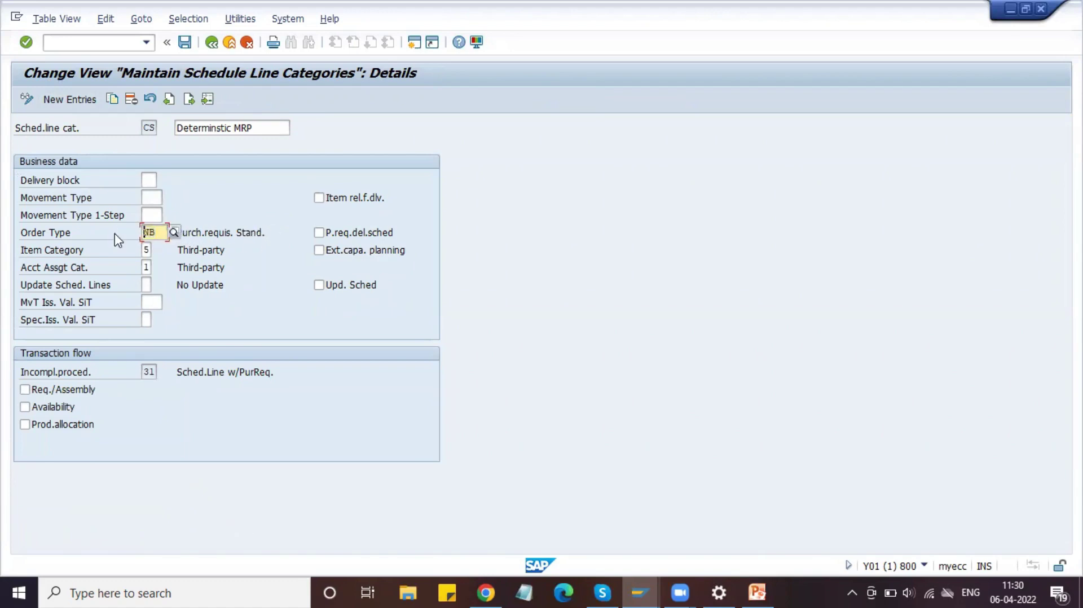
{"action": "left_click", "coordinate": [147, 250]}
{"action": "left_click", "coordinate": [147, 267]}
{"action": "type", "text": "1"}
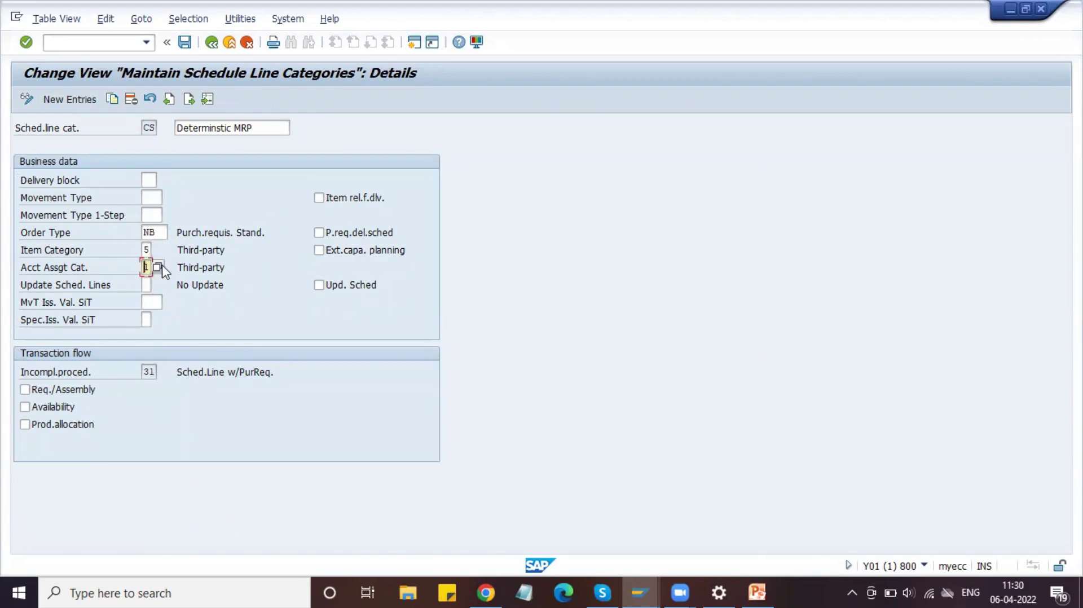
{"action": "left_click_drag", "start_coordinate": [182, 268], "coordinate": [226, 268]}
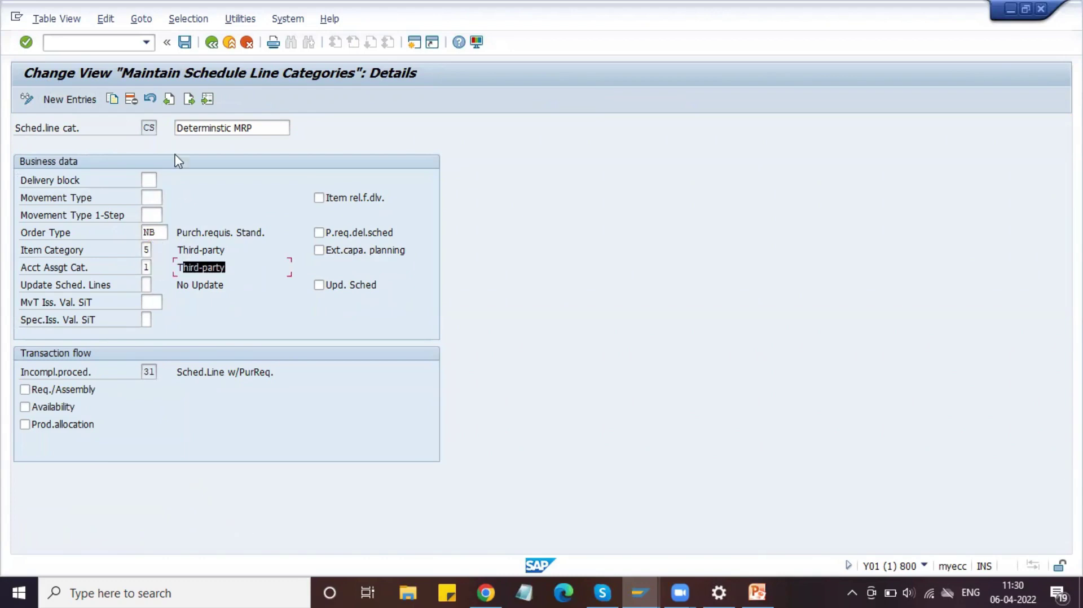
Leave the schedule line category definition and open Assign Schedule Line Categories in the implementation guide
{"action": "left_click", "coordinate": [213, 44]}
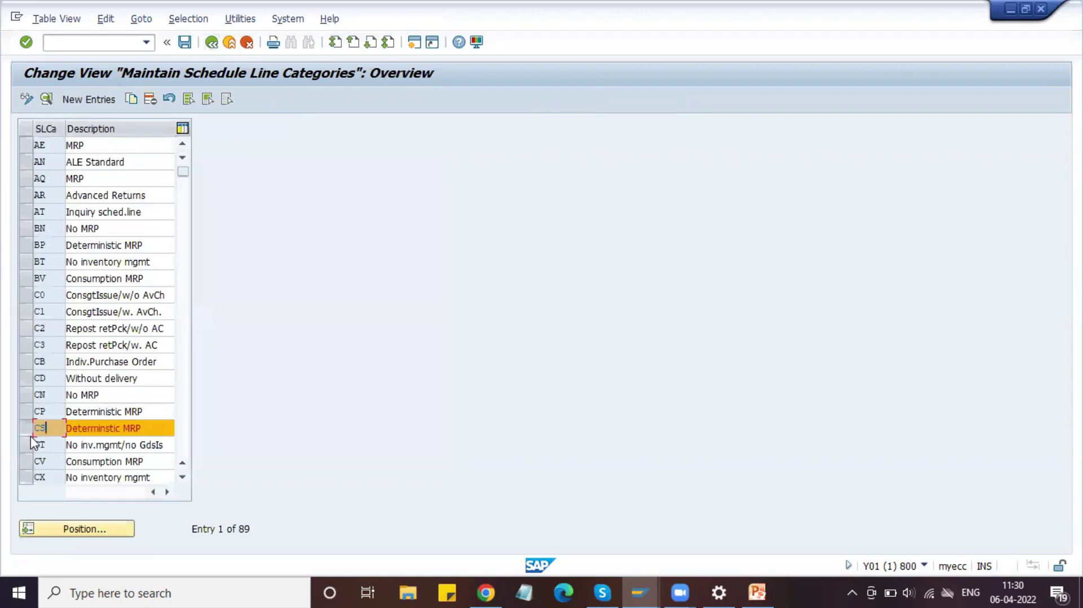
{"action": "left_click_drag", "start_coordinate": [45, 425], "coordinate": [32, 427]}
{"action": "left_click", "coordinate": [211, 44]}
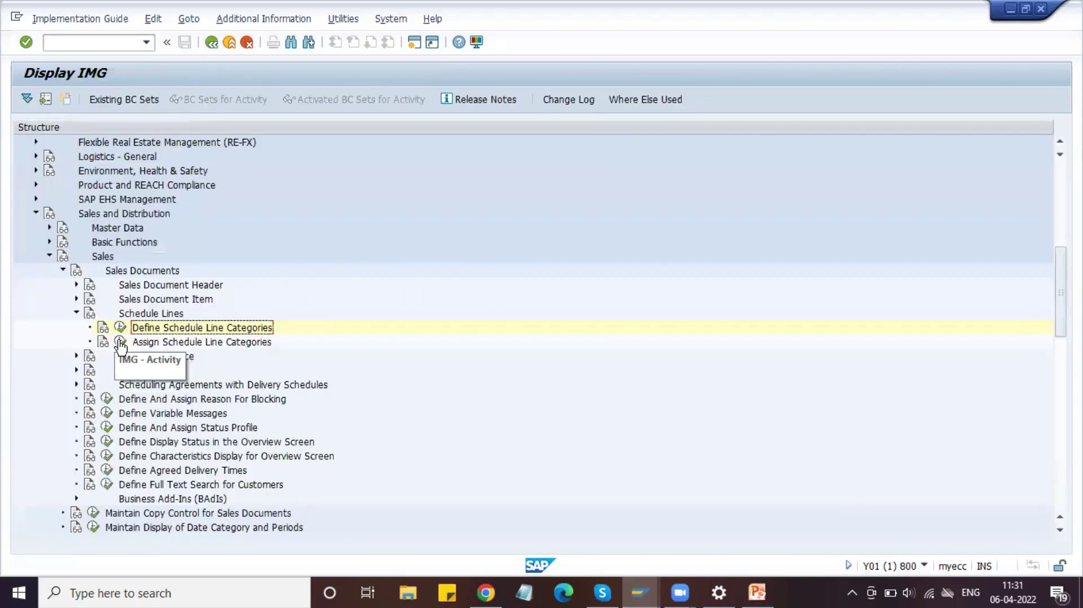
{"action": "left_click", "coordinate": [121, 343]}
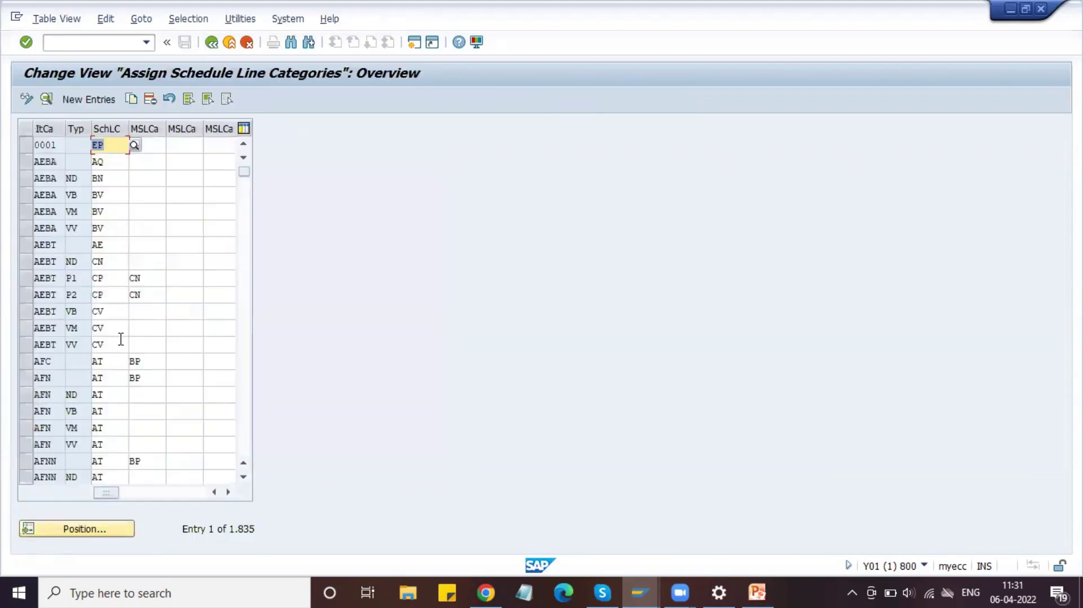
Position the schedule line category assignment list at item category TAS with no MRP type
{"action": "left_click", "coordinate": [99, 530]}
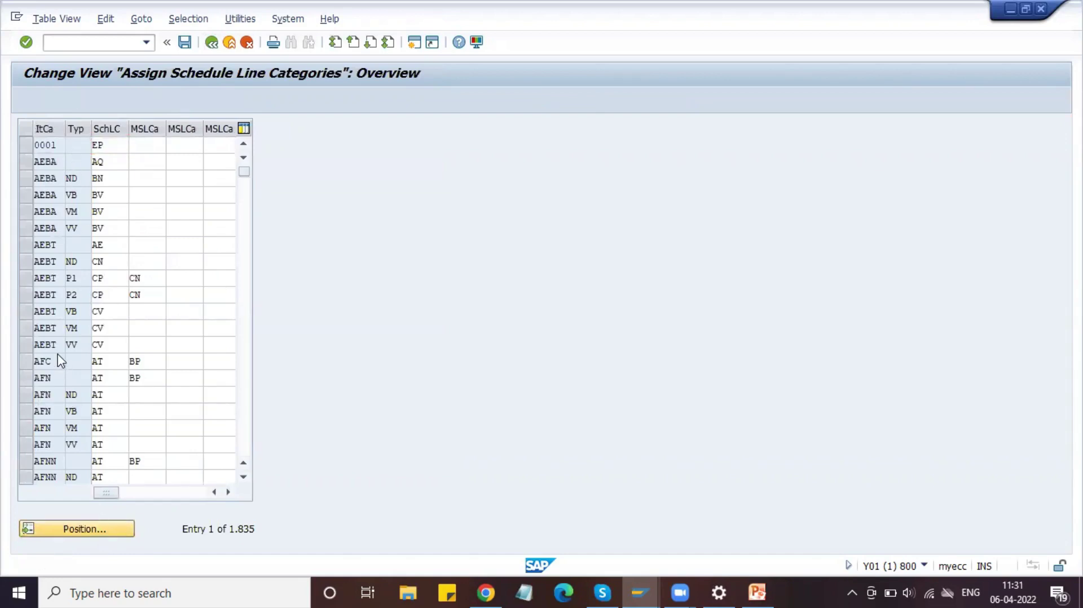
{"action": "type", "text": "T"}
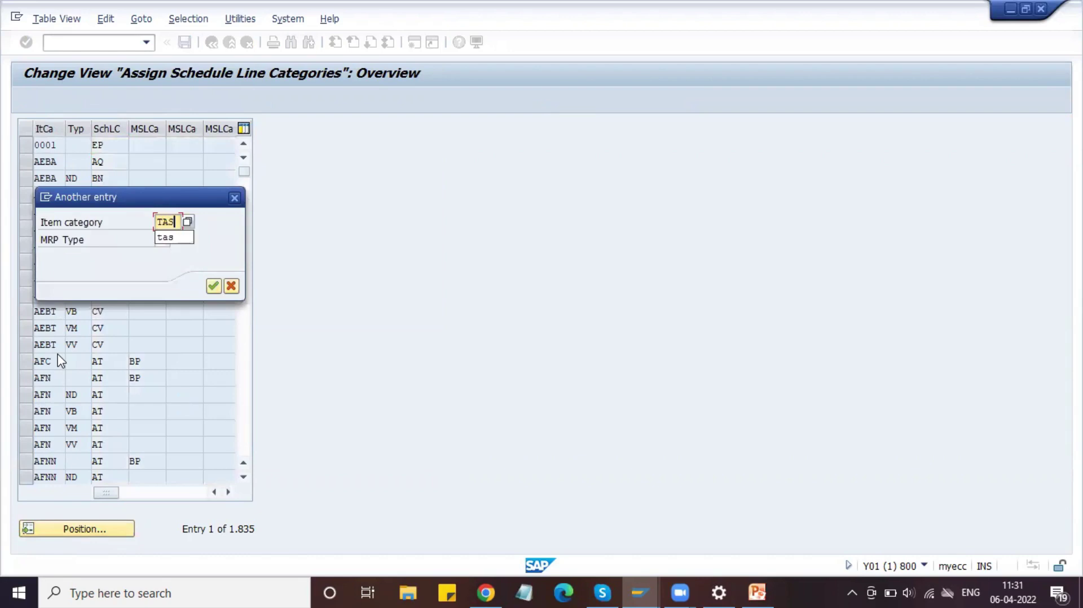
{"action": "type", "text": "AS"}
{"action": "key", "text": "Tab"}
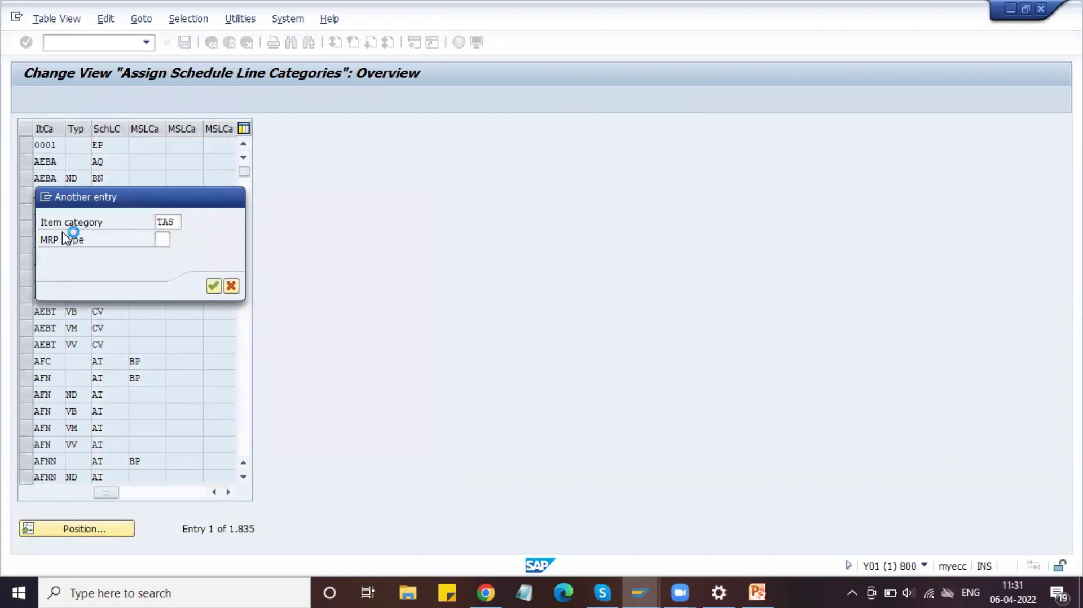
{"action": "key", "text": "Return"}
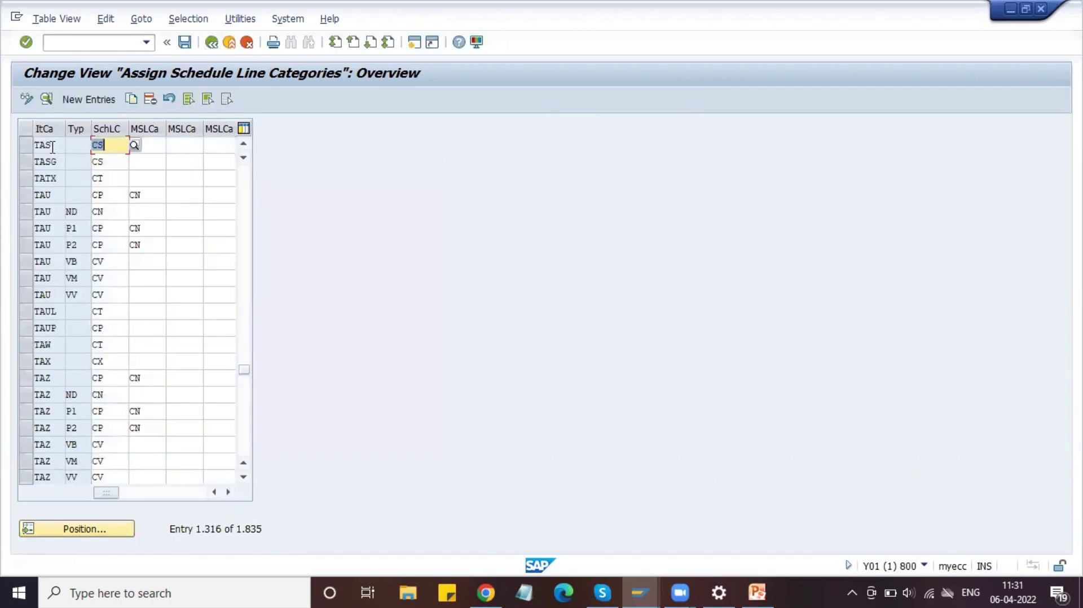
Examine the MRP type and the schedule line category assigned to item category TAS
{"action": "left_click", "coordinate": [52, 147]}
{"action": "left_click", "coordinate": [115, 147]}
{"action": "double_click", "coordinate": [98, 148]}
{"action": "type", "text": "CP"}
{"action": "double_click", "coordinate": [98, 147]}
{"action": "type", "text": "CS"}
{"action": "left_click", "coordinate": [68, 146]}
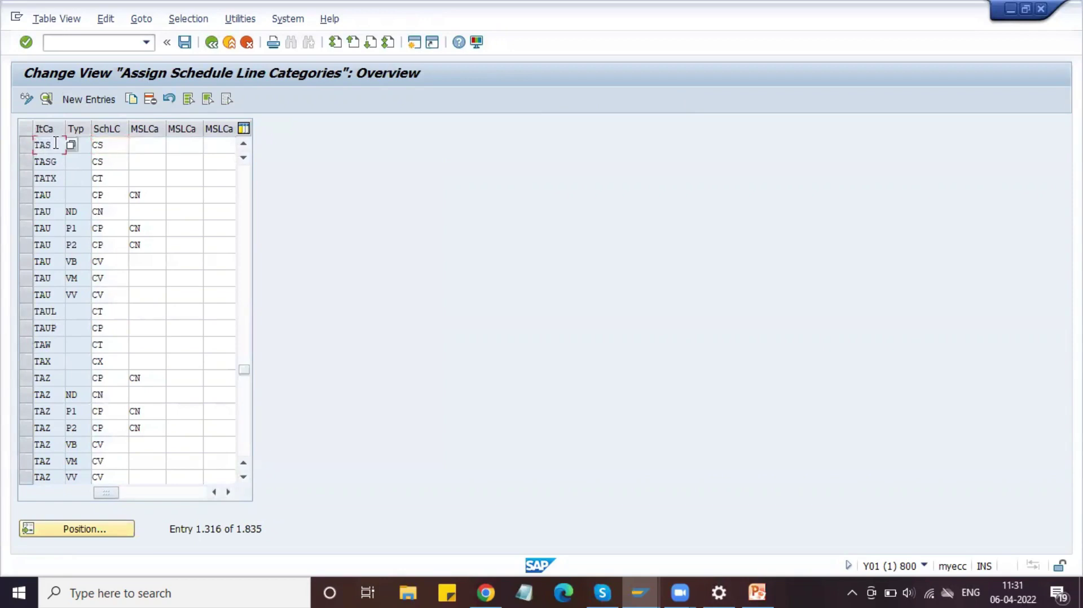
{"action": "left_click_drag", "start_coordinate": [57, 144], "coordinate": [30, 141]}
{"action": "left_click", "coordinate": [117, 147]}
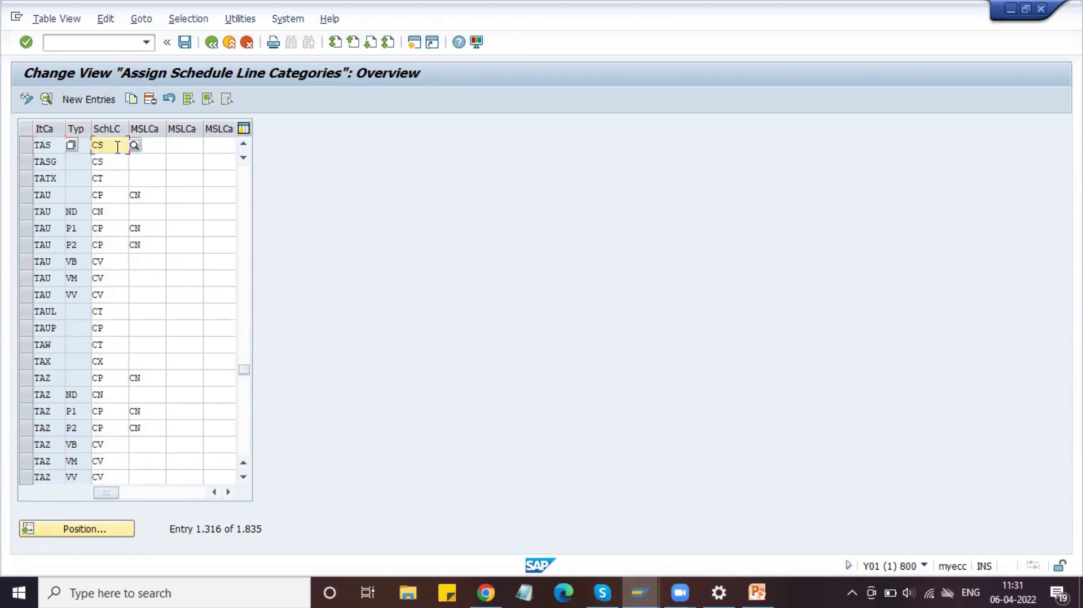
Leave the schedule line category assignment and start the material creation transaction MM01
{"action": "left_click", "coordinate": [212, 44]}
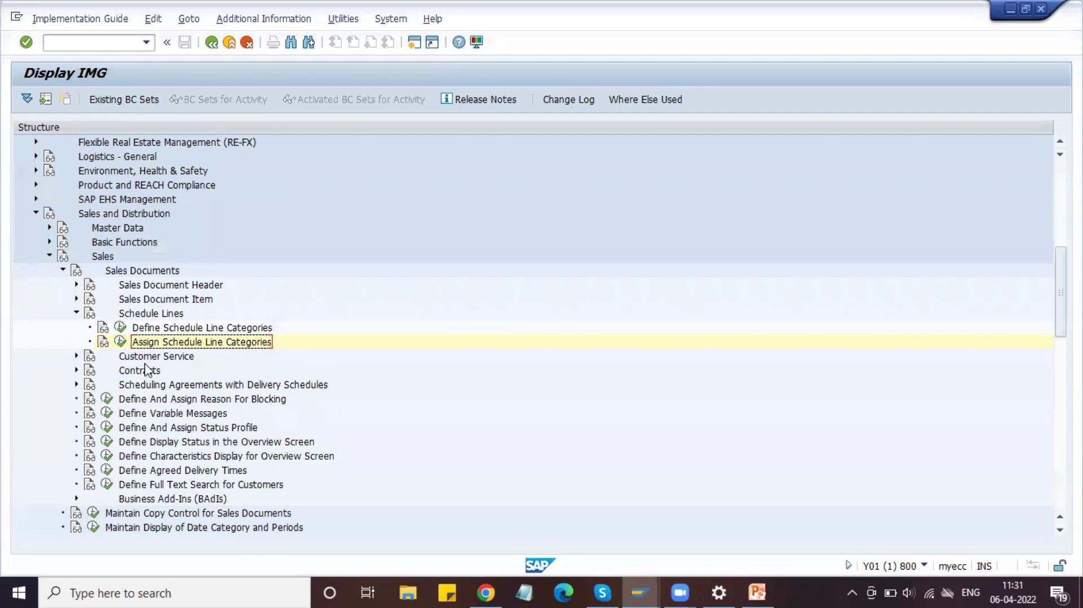
{"action": "left_click", "coordinate": [104, 43]}
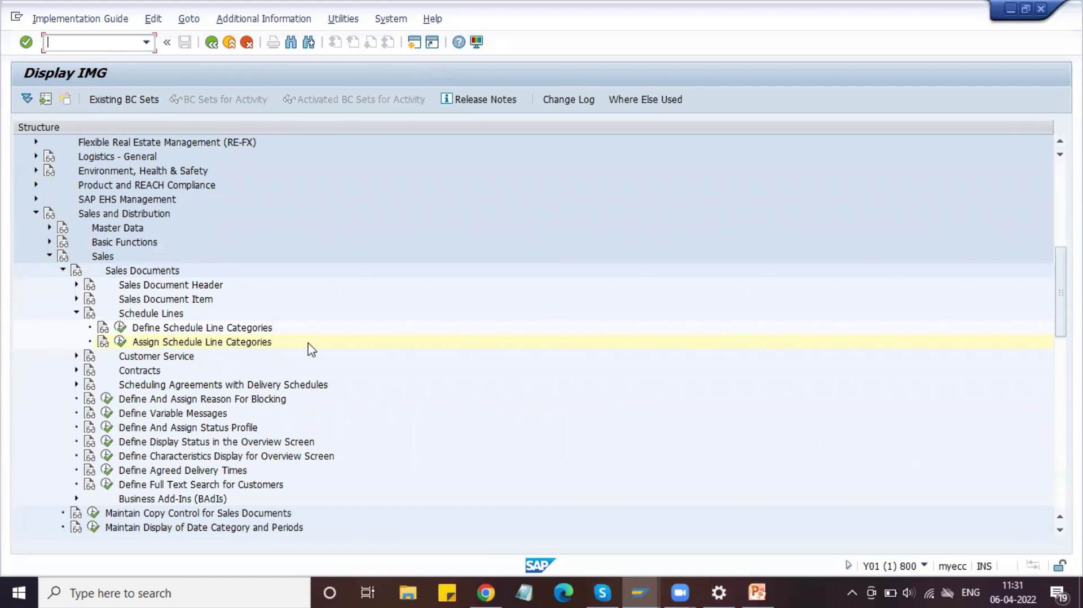
{"action": "type", "text": "/nmm01"}
{"action": "key", "text": "Return"}
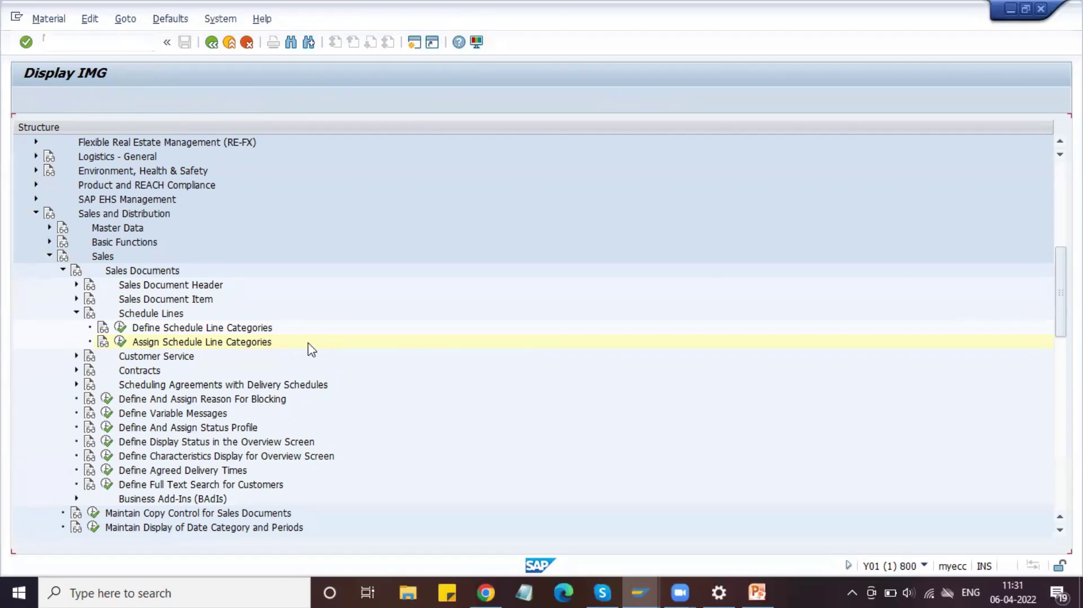
Set the new material's industry sector to M Mechanical Engineering and its material type to ROH Raw material
{"action": "left_click", "coordinate": [156, 164]}
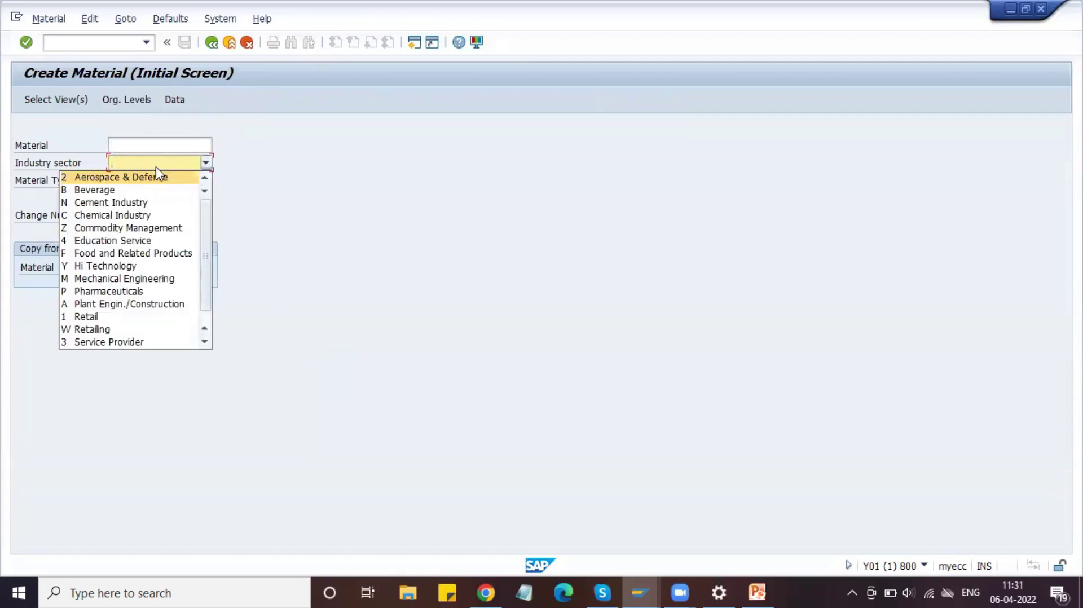
{"action": "left_click", "coordinate": [144, 279]}
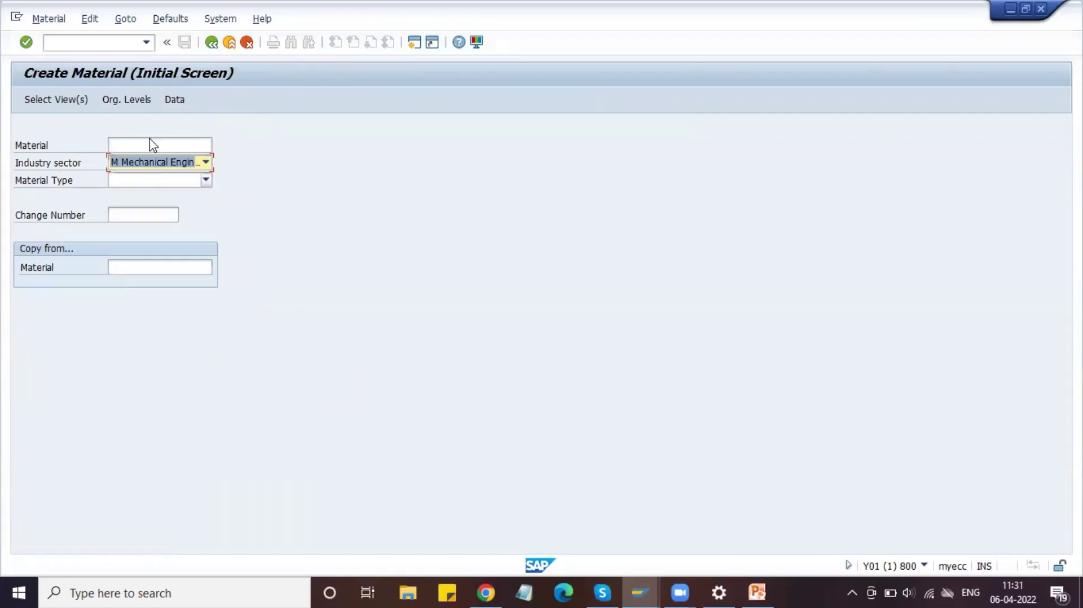
{"action": "left_click", "coordinate": [153, 181]}
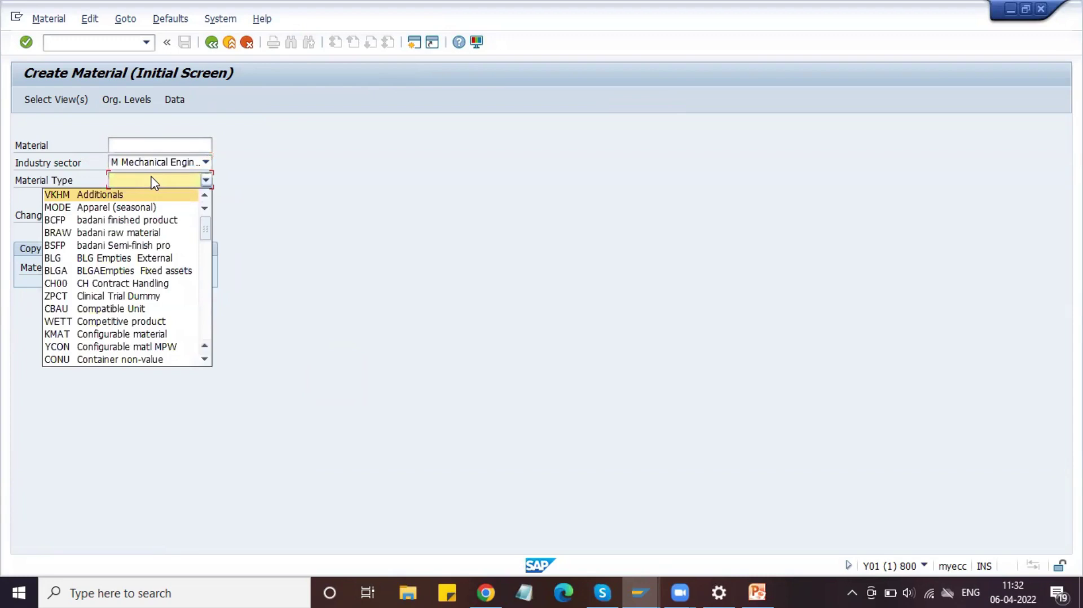
{"action": "key", "text": "r"}
{"action": "key", "text": "Return"}
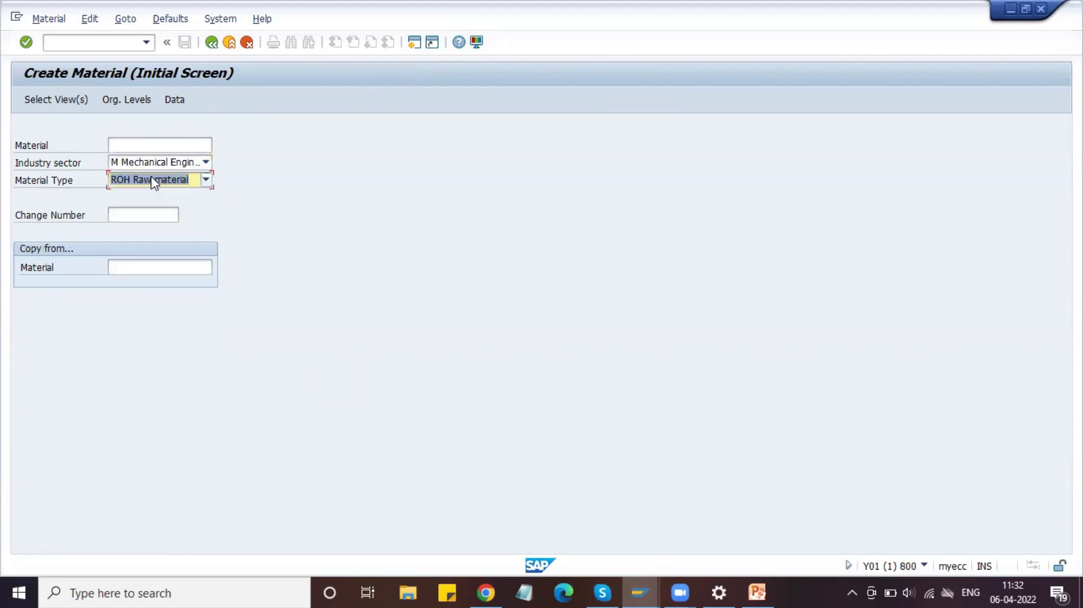
Choose the Basic Data 1 and 2, Sales Org. Data 1 and 2, and Sales: General/Plant Data views for the new material
{"action": "key", "text": "Return"}
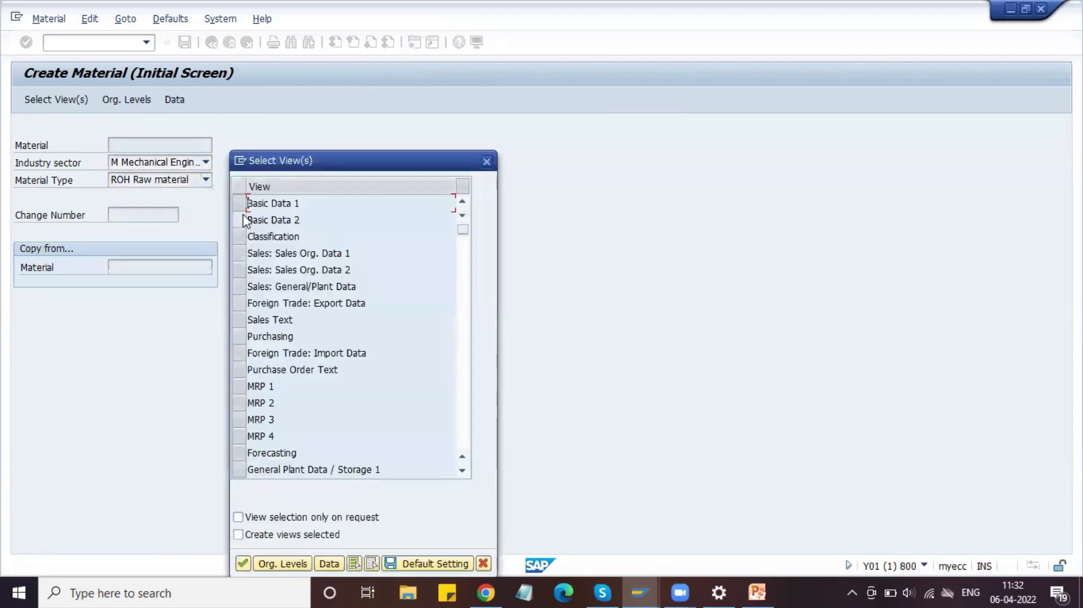
{"action": "left_click", "coordinate": [243, 204]}
{"action": "left_click", "coordinate": [243, 220]}
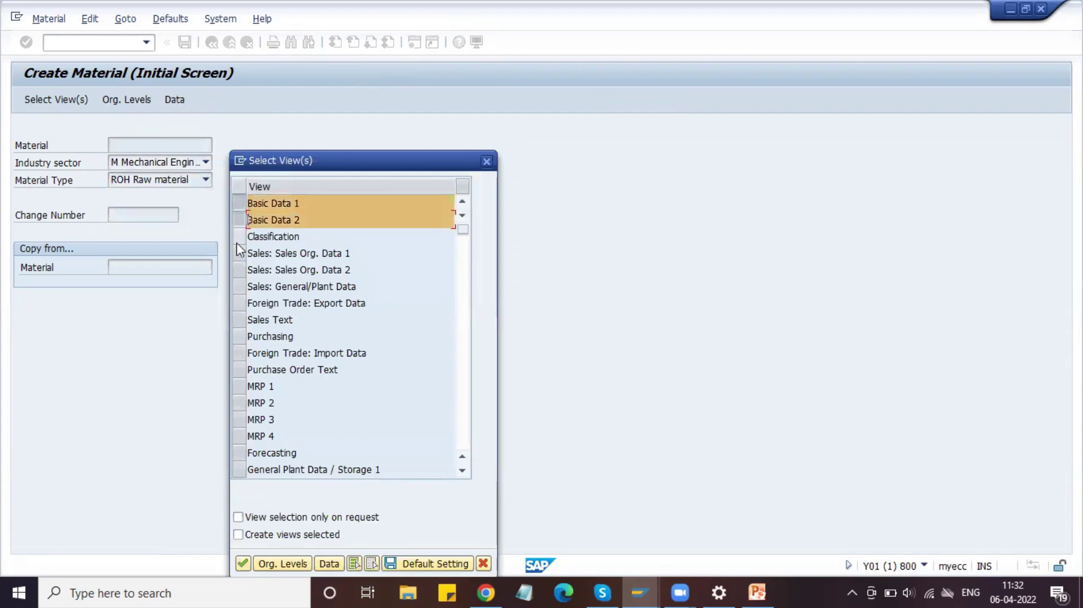
{"action": "left_click", "coordinate": [236, 254]}
{"action": "left_click", "coordinate": [235, 269]}
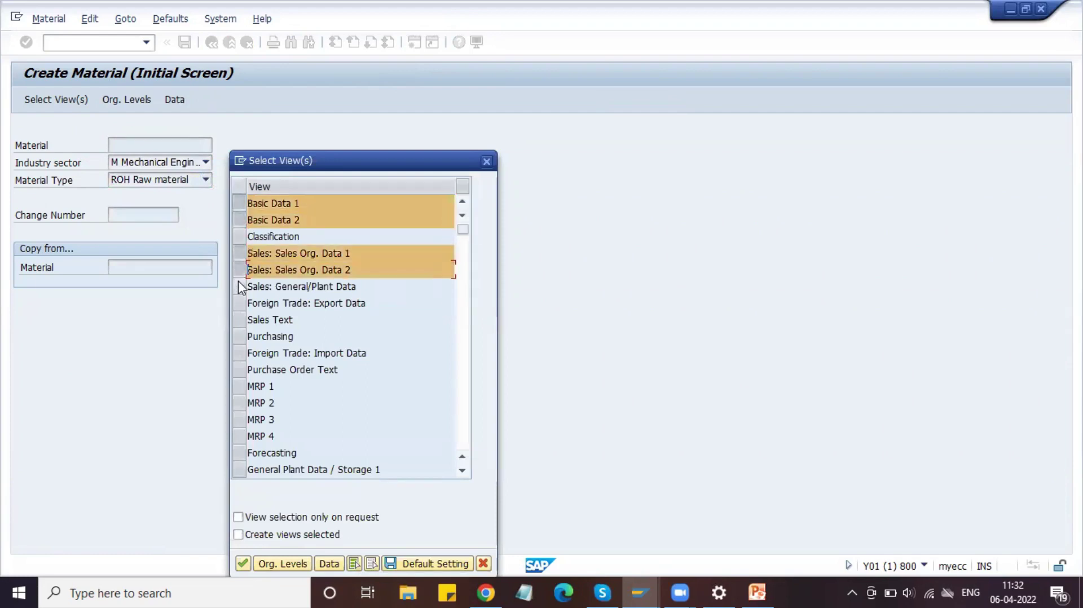
{"action": "left_click", "coordinate": [238, 286]}
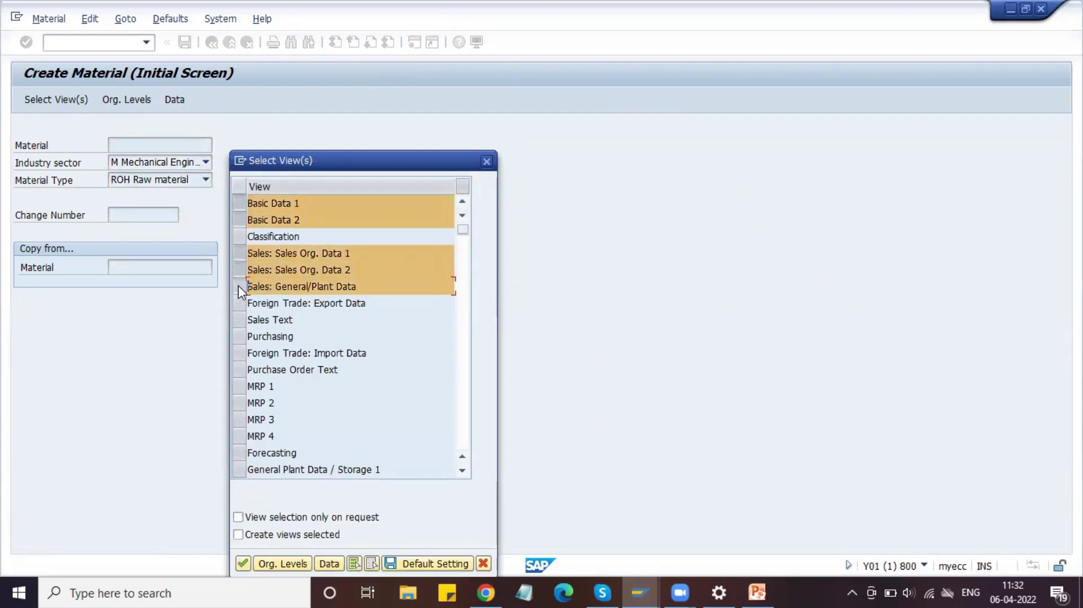
Add the Purchasing, General Plant Data / Storage 1 and 2, and Accounting 1 views and confirm the view selection
{"action": "left_click", "coordinate": [237, 335]}
{"action": "left_click", "coordinate": [240, 469]}
{"action": "key", "text": "Page_Down"}
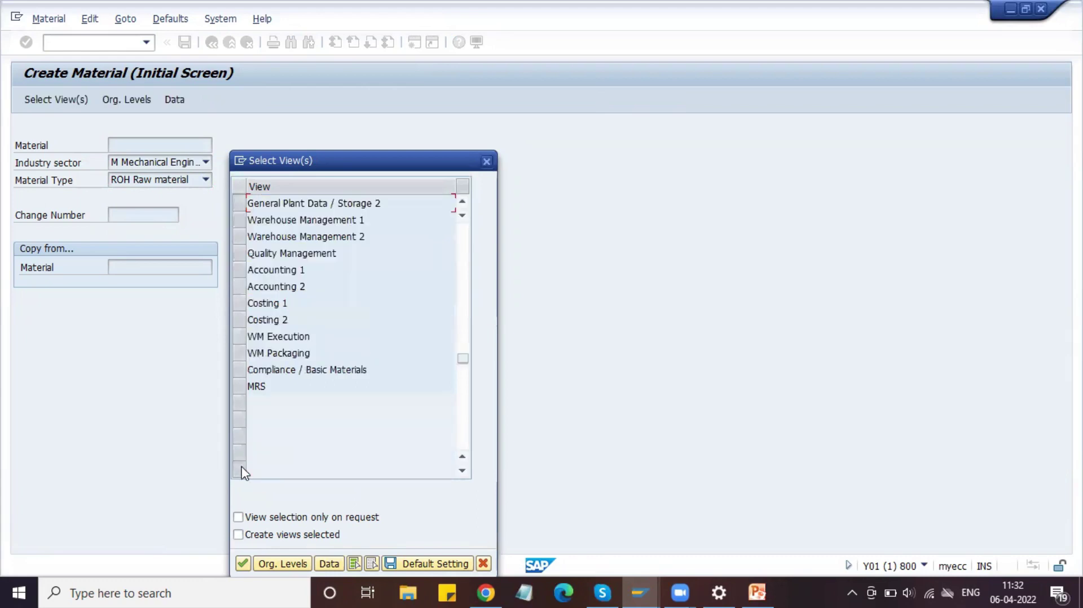
{"action": "left_click", "coordinate": [239, 202]}
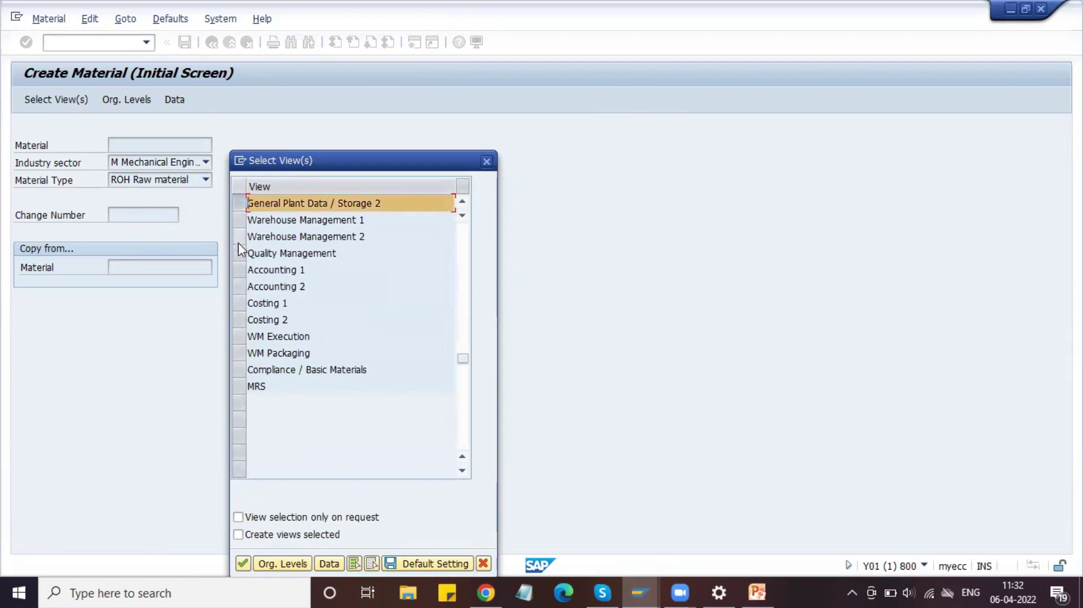
{"action": "left_click", "coordinate": [239, 269]}
{"action": "key", "text": "Return"}
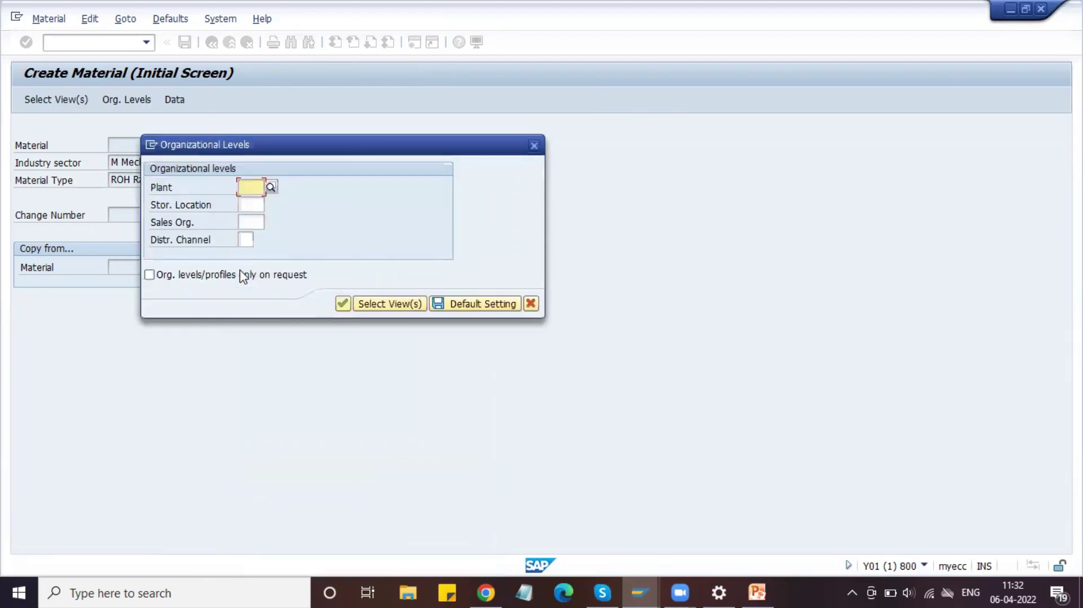
Set the organizational levels to plant DPL1 and storage location D11
{"action": "type", "text": "DPL1"}
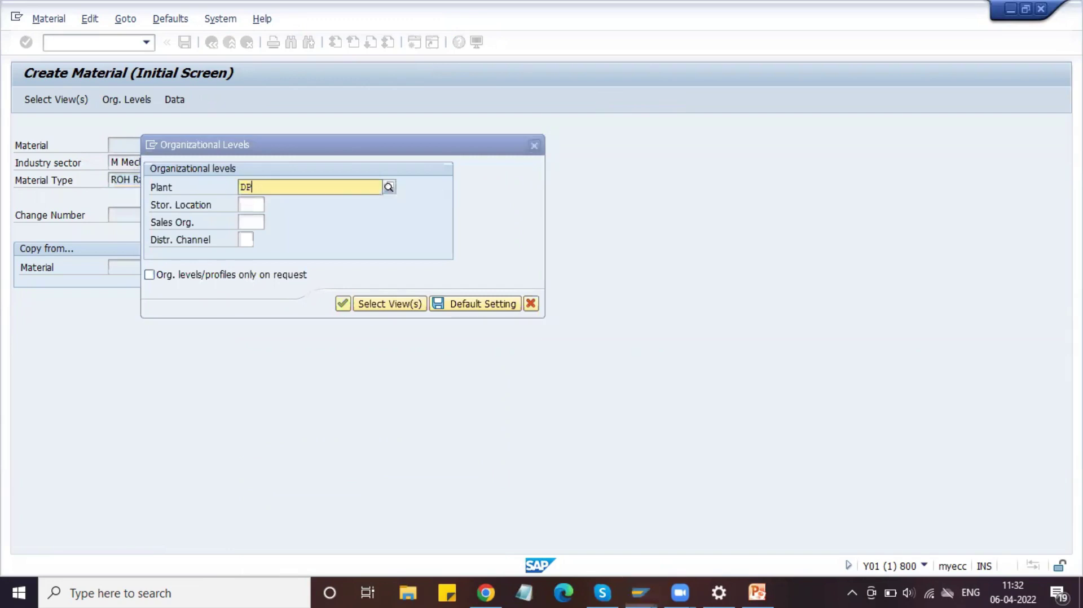
{"action": "key", "text": "Down"}
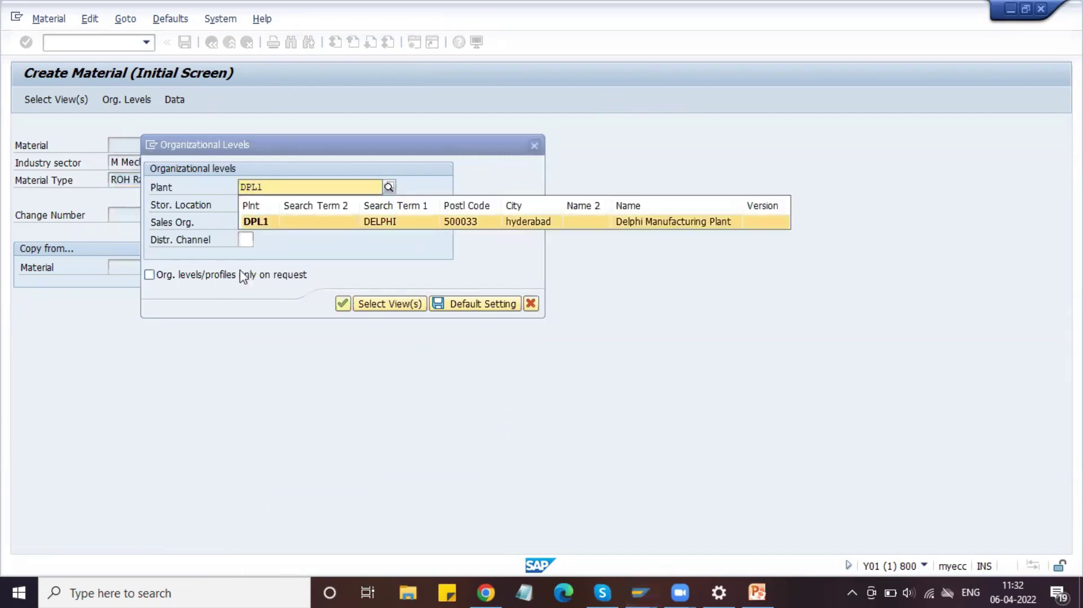
{"action": "key", "text": "Return"}
{"action": "type", "text": "D1"}
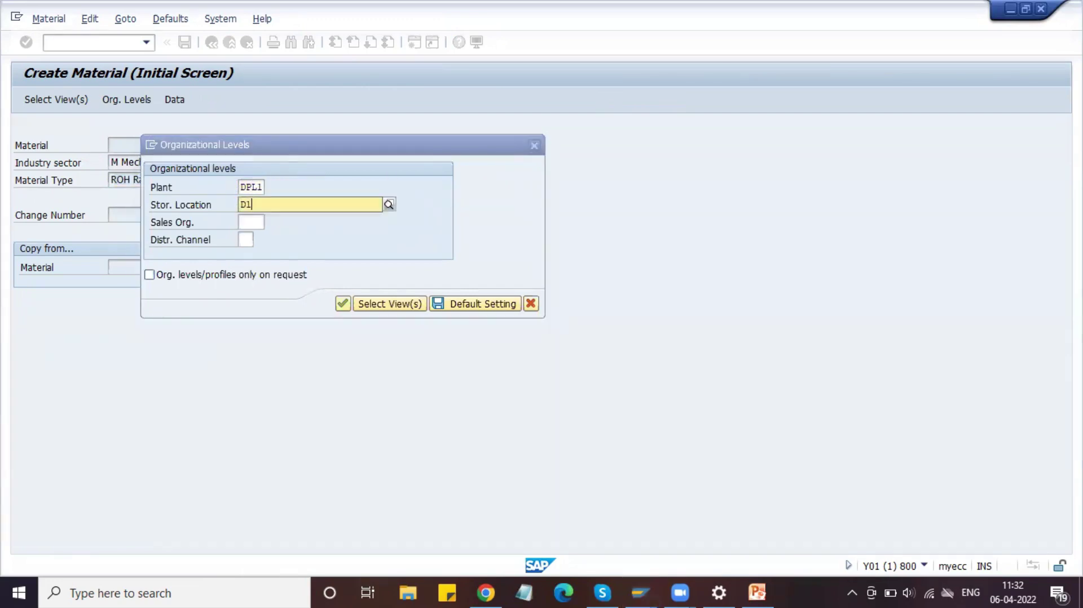
{"action": "key", "text": "Down"}
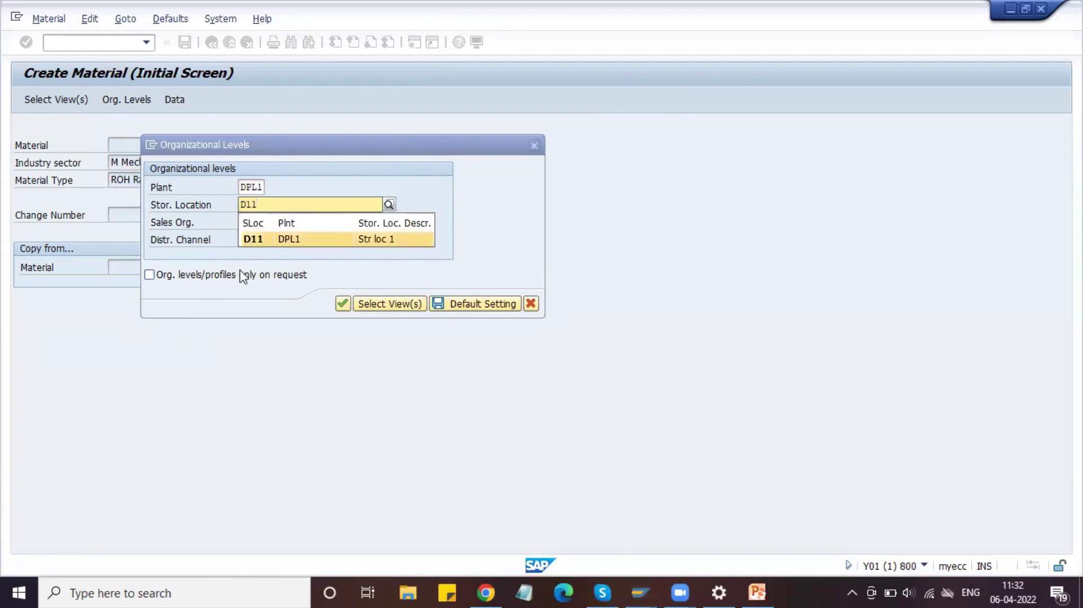
{"action": "key", "text": "Return"}
{"action": "key", "text": "Tab"}
Set the sales organization to DLSO and the distribution channel to D0, and confirm the organizational levels
{"action": "type", "text": "DLSO"}
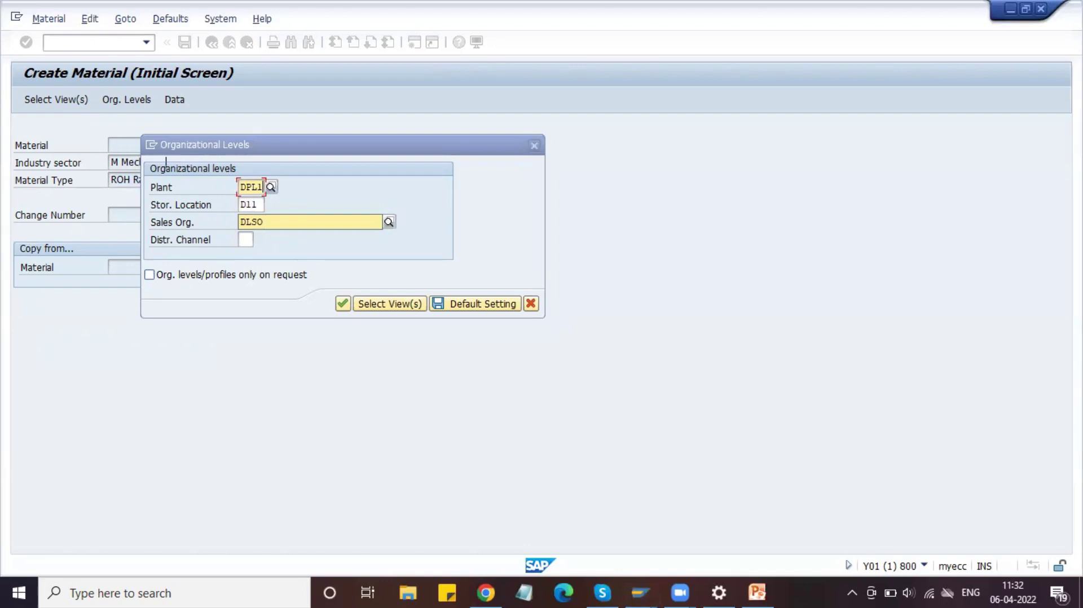
{"action": "key", "text": "Down"}
{"action": "key", "text": "Return"}
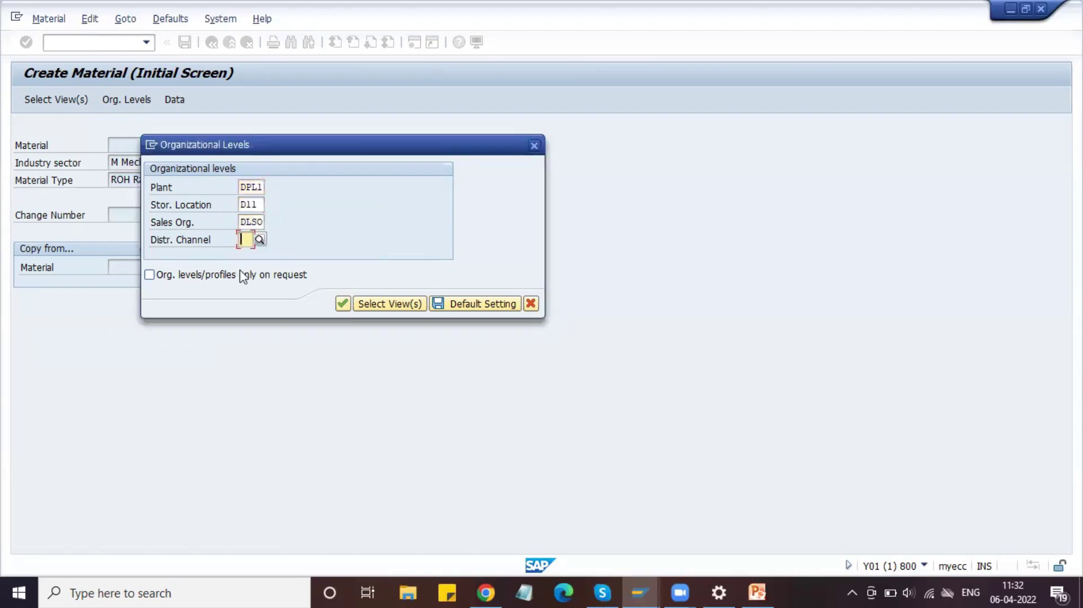
{"action": "type", "text": "D0"}
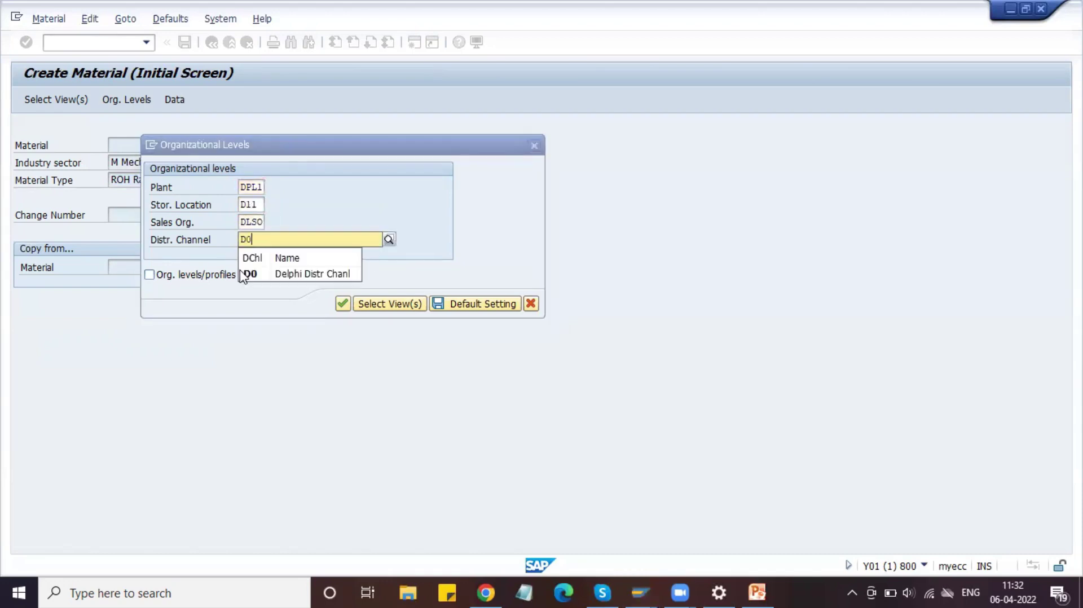
{"action": "left_click", "coordinate": [243, 275]}
{"action": "key", "text": "Return"}
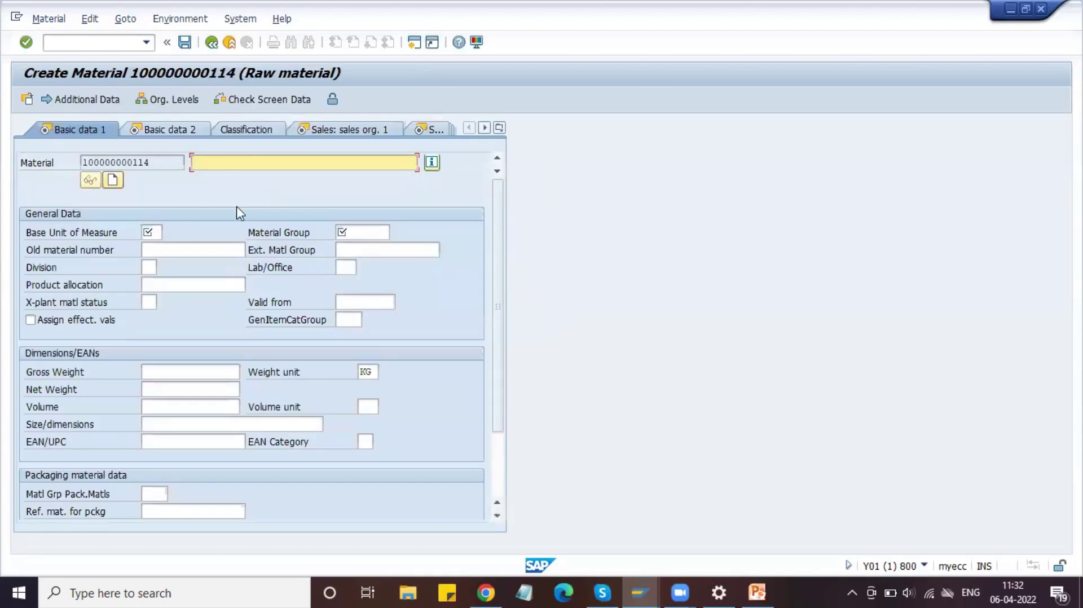
Describe the material as Third Party Item with base unit of measure EA and material group D_MECH
{"action": "type", "text": "Th"}
{"action": "type", "text": "ird Party Item"}
{"action": "left_click", "coordinate": [148, 233]}
{"action": "type", "text": "EA"}
{"action": "key", "text": "Tab"}
{"action": "type", "text": "D_MECH"}
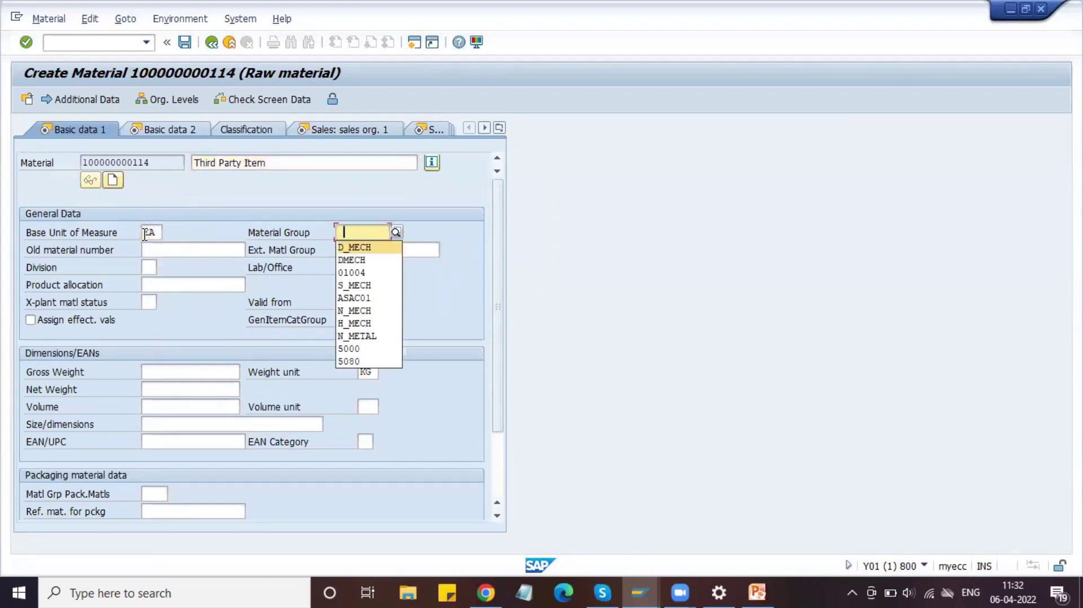
Set the gross weight to 5 and the net weight to 4, and proceed to the first sales organization view
{"action": "left_click", "coordinate": [179, 373]}
{"action": "type", "text": "5"}
{"action": "key", "text": "Tab"}
{"action": "key", "text": "Tab"}
{"action": "type", "text": "4"}
{"action": "key", "text": "Return"}
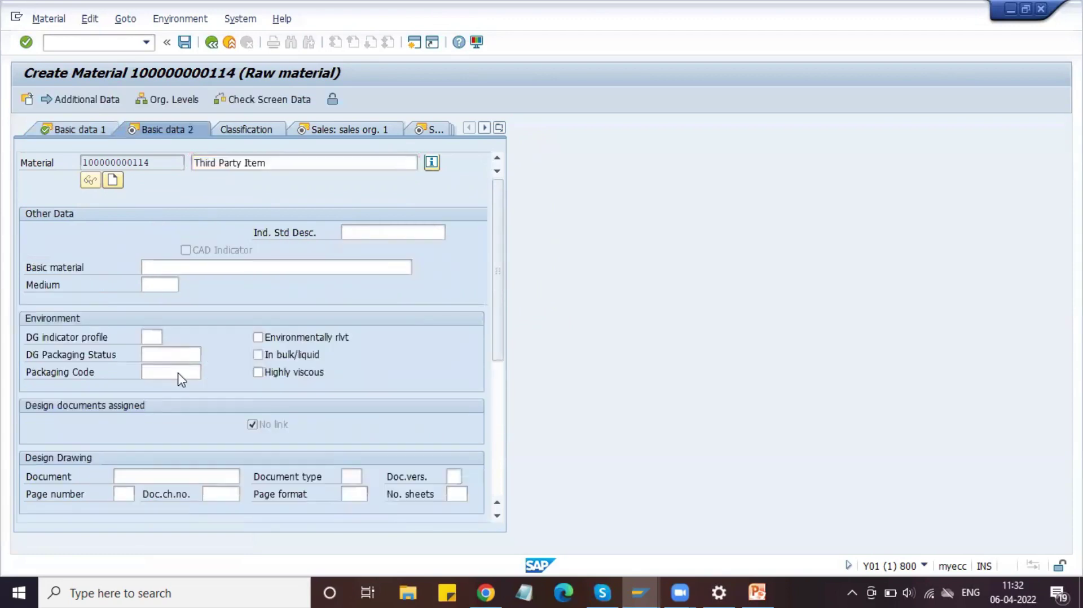
{"action": "key", "text": "Return"}
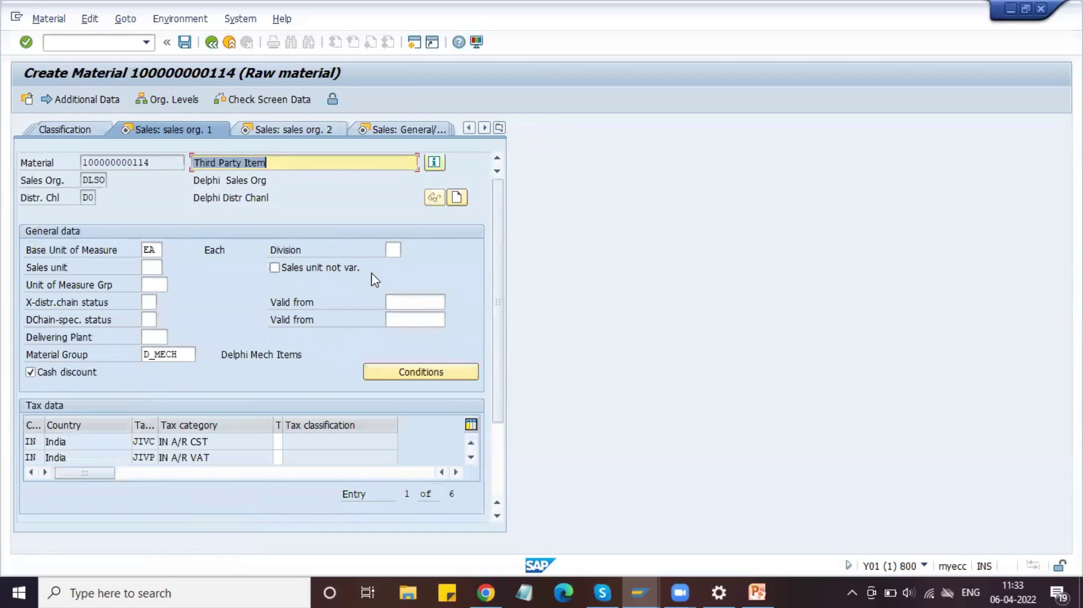
Assign division D4 (Delphi Division) to the material in the general sales data
{"action": "left_click", "coordinate": [393, 249]}
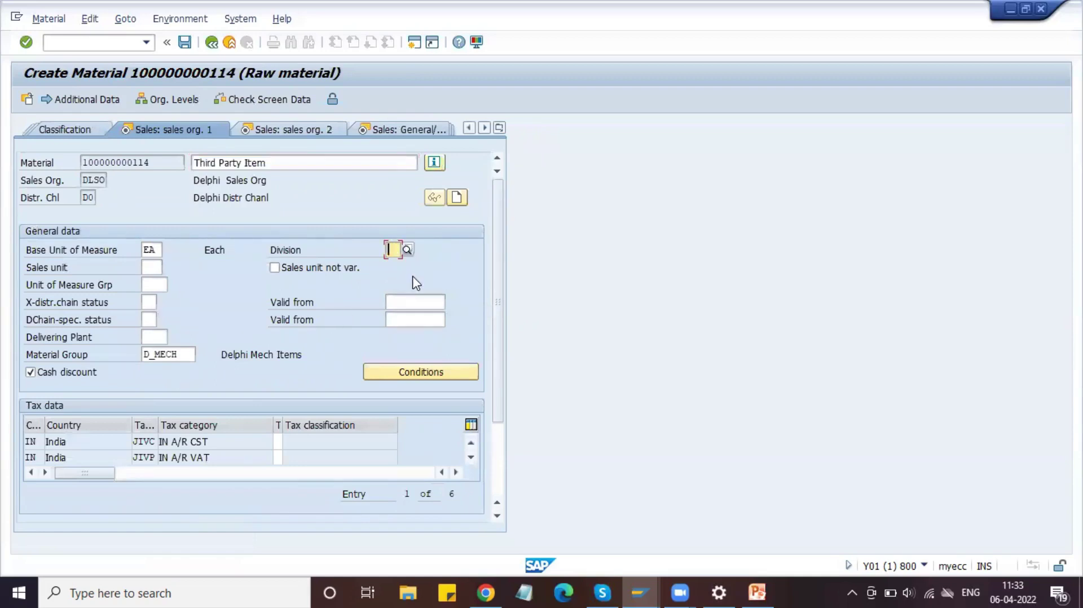
{"action": "type", "text": "D4"}
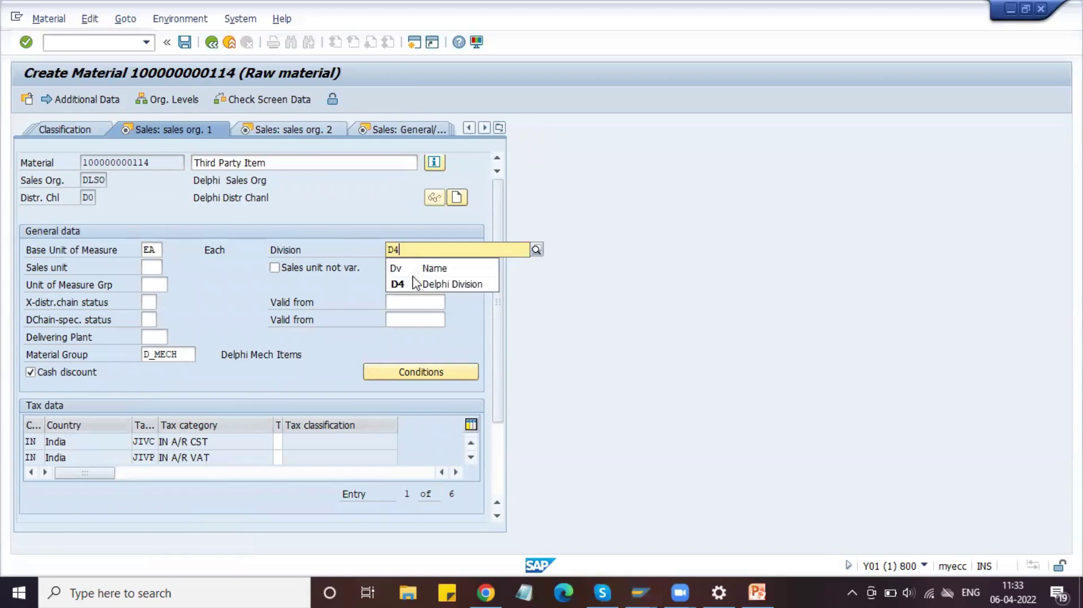
{"action": "left_click", "coordinate": [414, 283]}
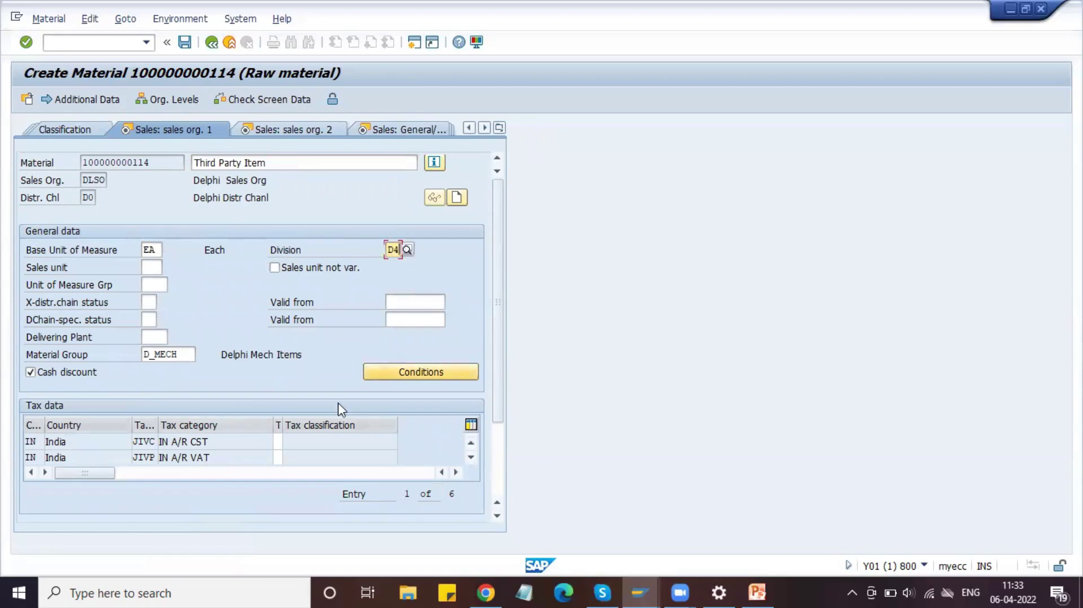
Set the tax classification to 0 for all six Indian tax categories, from JIVC to JOUG
{"action": "left_click", "coordinate": [278, 441]}
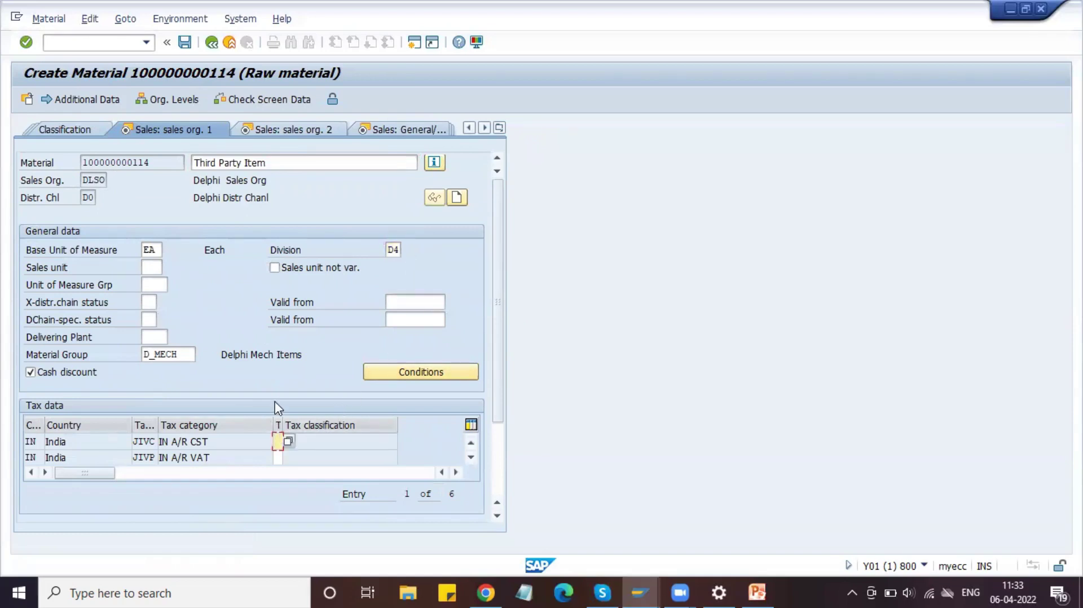
{"action": "key", "text": "Return"}
{"action": "key", "text": "Return"}
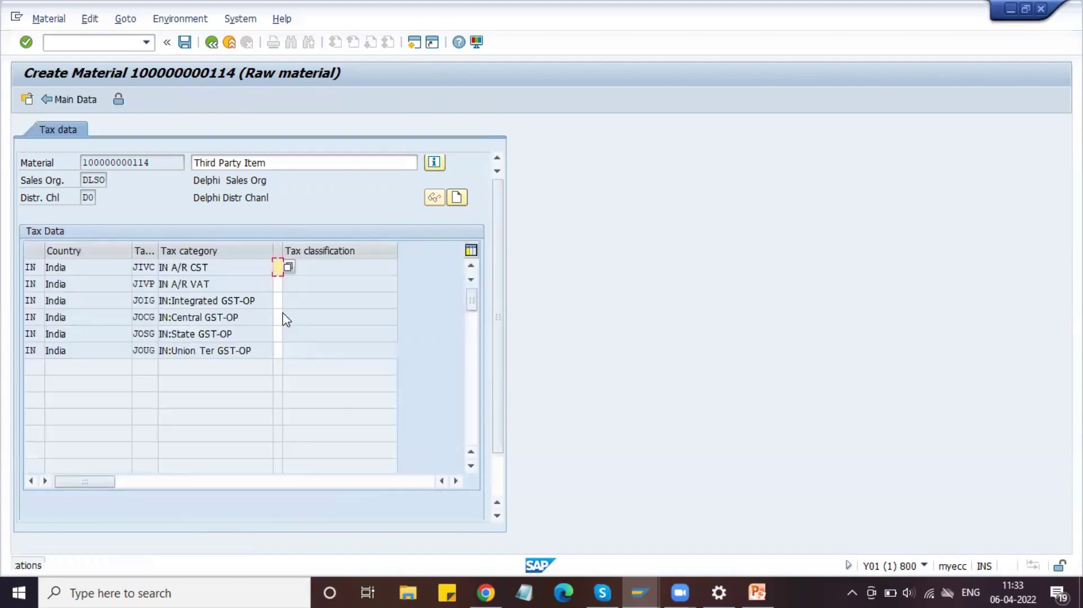
{"action": "type", "text": "0"}
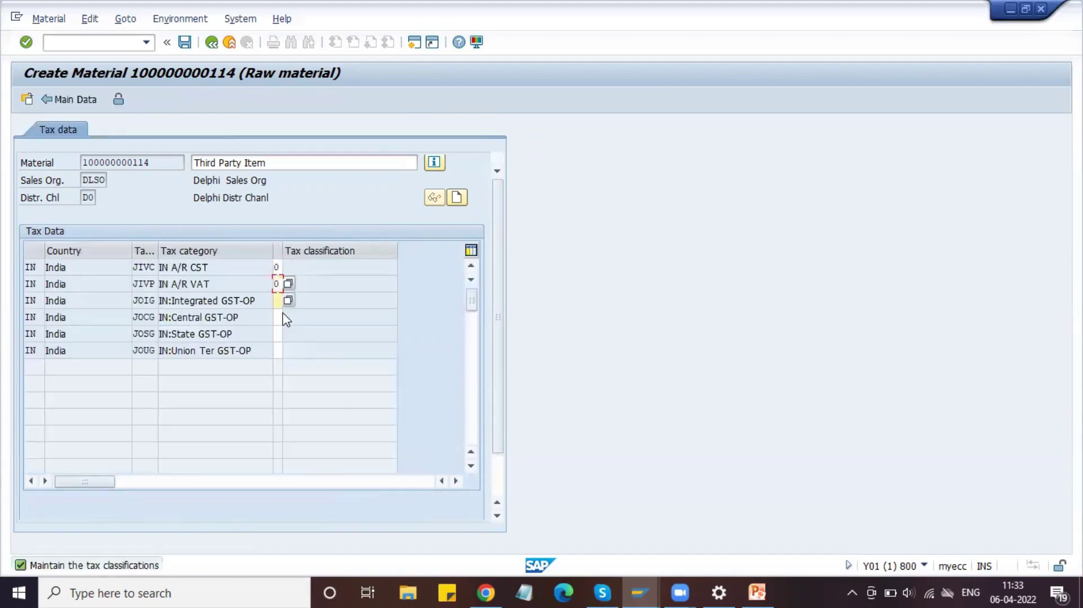
{"action": "type", "text": "00000"}
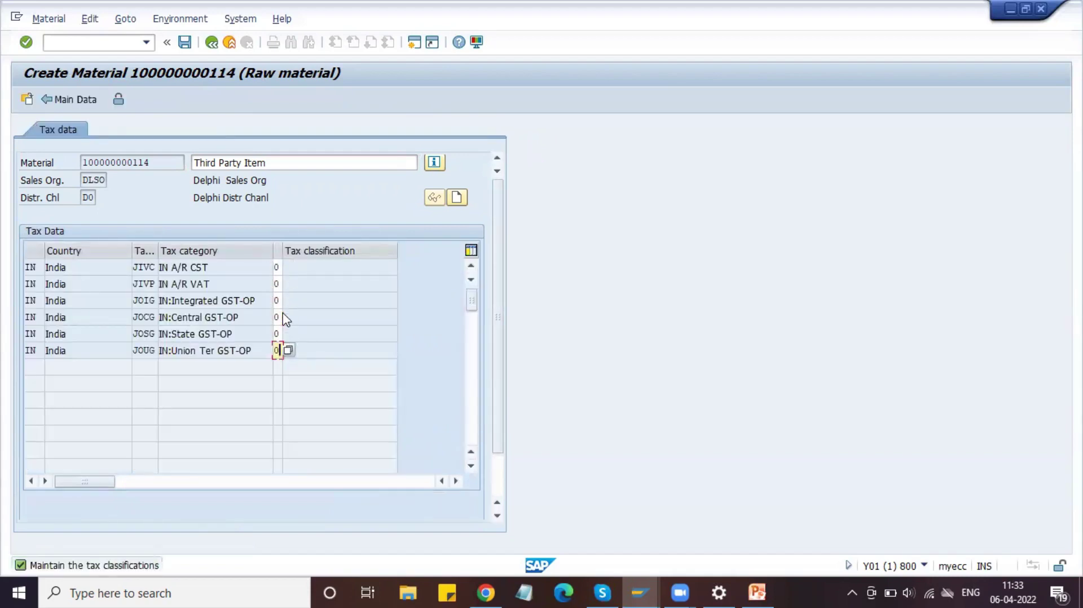
{"action": "key", "text": "Return"}
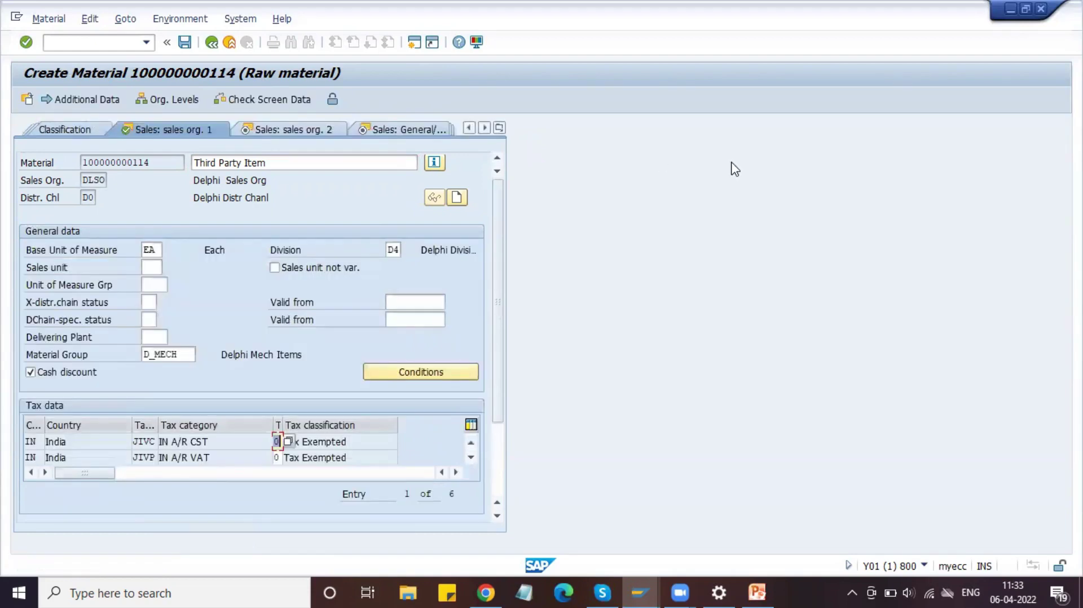
In the second sales organization view, set the general item category group and the item category group to BANS (Third-party item)
{"action": "left_click", "coordinate": [308, 134]}
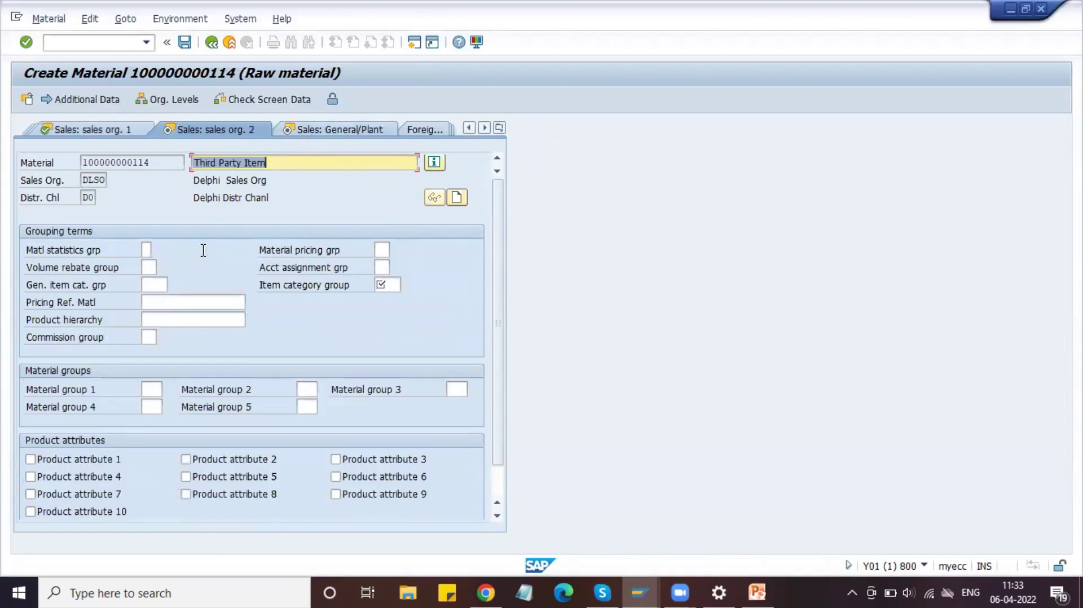
{"action": "left_click", "coordinate": [381, 282]}
{"action": "key", "text": "shift+Tab"}
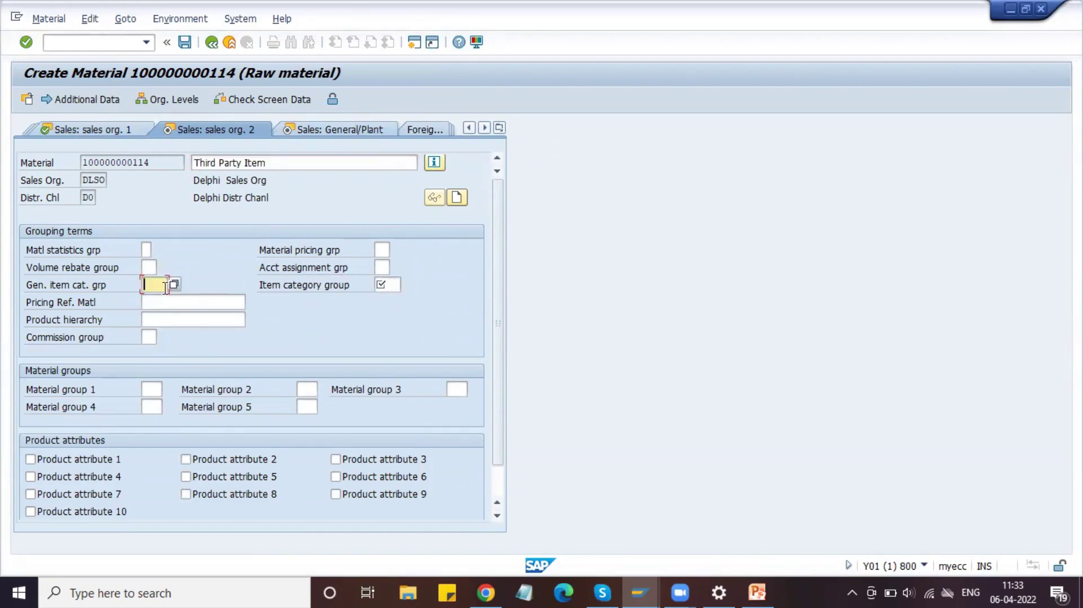
{"action": "left_click", "coordinate": [175, 285]}
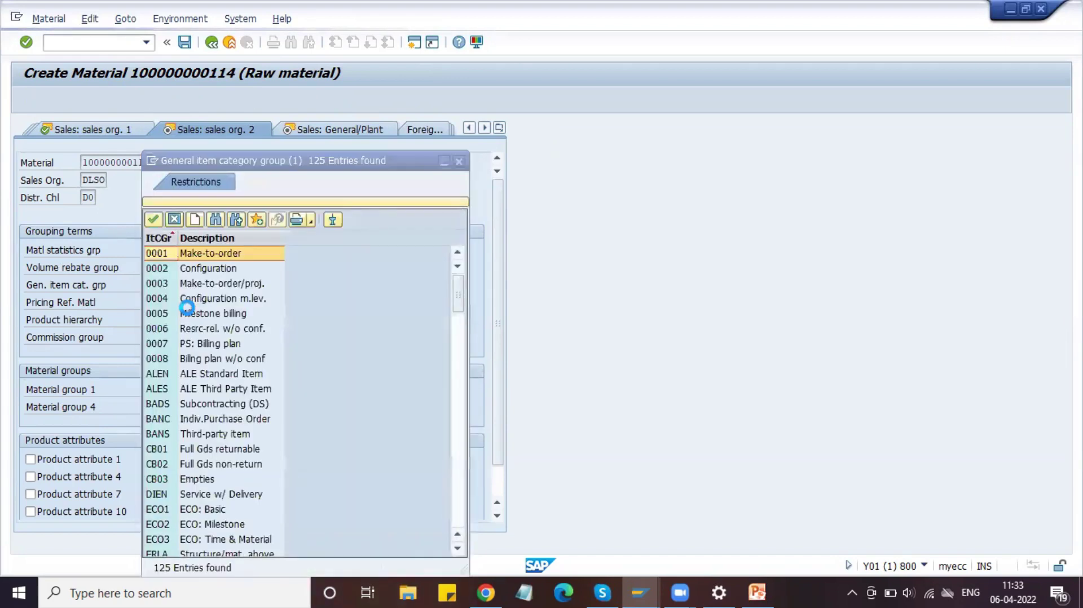
{"action": "left_click", "coordinate": [198, 433]}
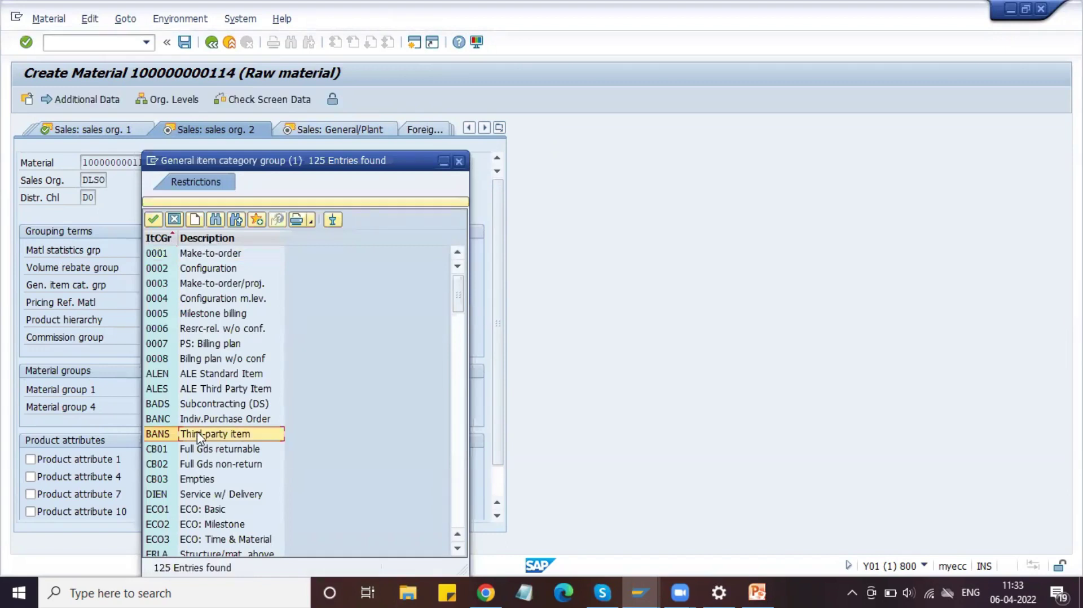
{"action": "left_click", "coordinate": [154, 219]}
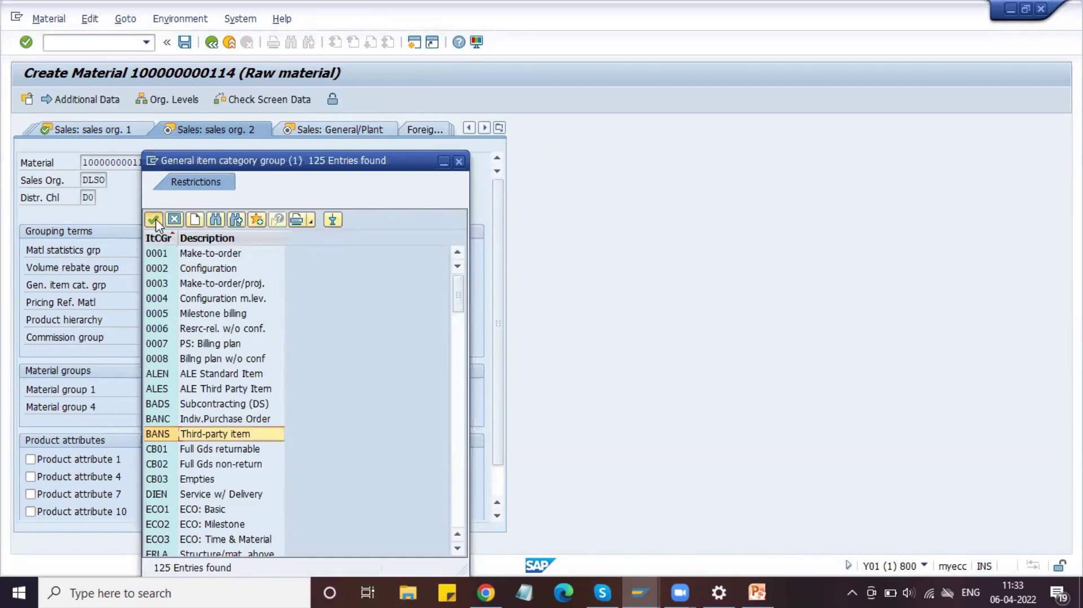
{"action": "left_click", "coordinate": [386, 284]}
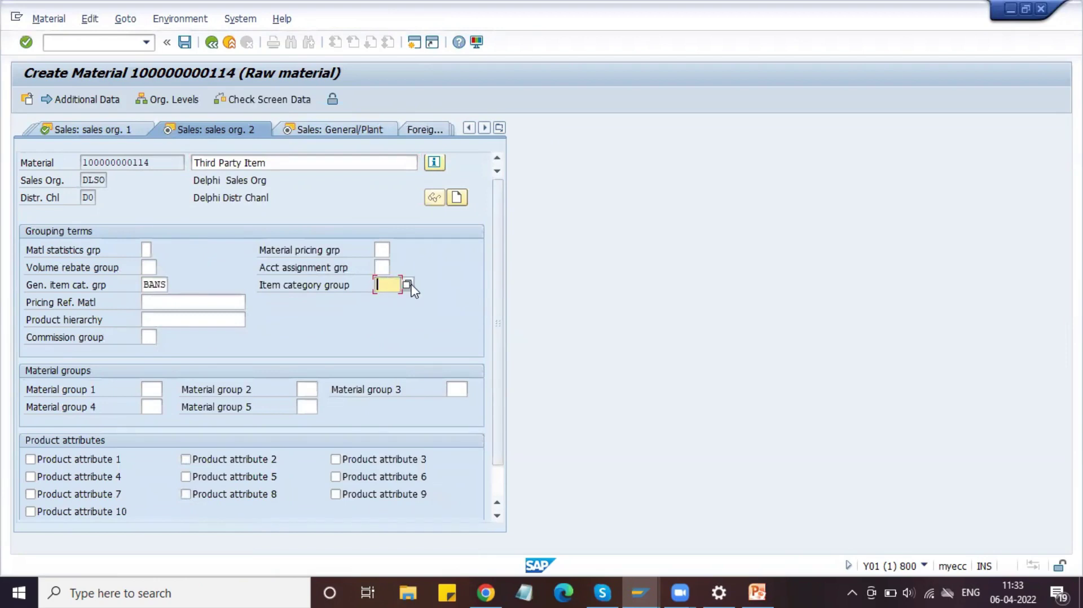
{"action": "left_click", "coordinate": [408, 285]}
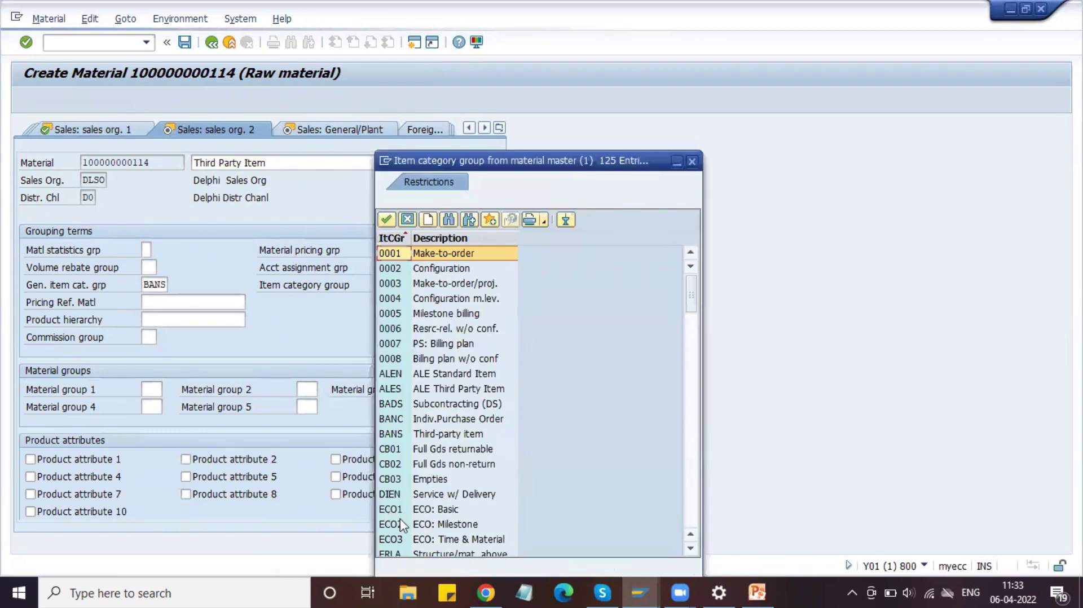
{"action": "double_click", "coordinate": [402, 439]}
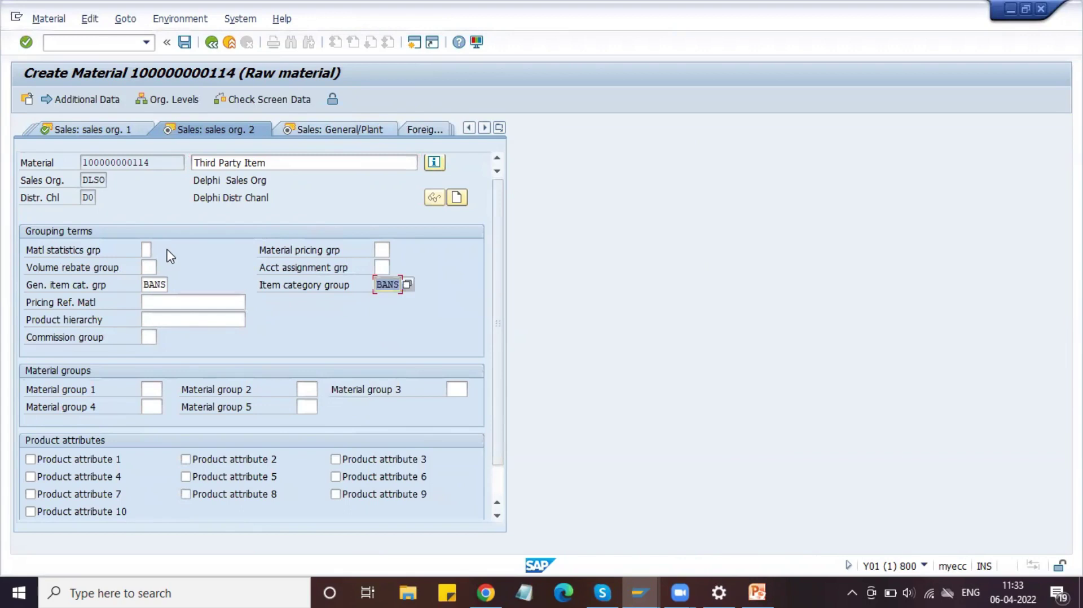
Set the material statistics group to 1 and proceed to the general sales/plant data view
{"action": "left_click", "coordinate": [147, 249]}
{"action": "left_click", "coordinate": [156, 249]}
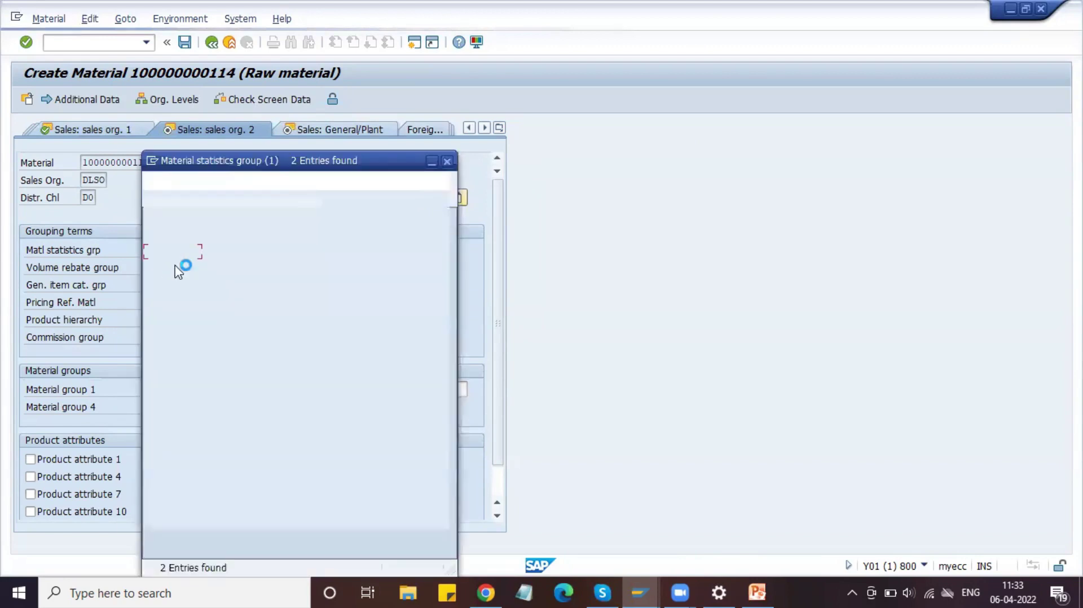
{"action": "double_click", "coordinate": [230, 254]}
{"action": "left_click", "coordinate": [381, 267]}
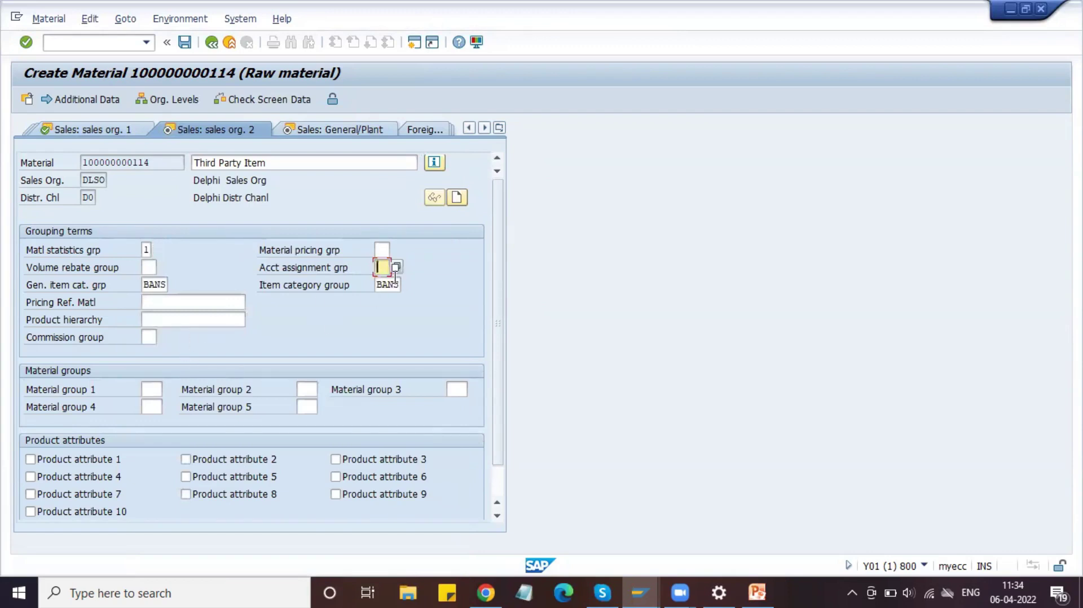
{"action": "key", "text": "Return"}
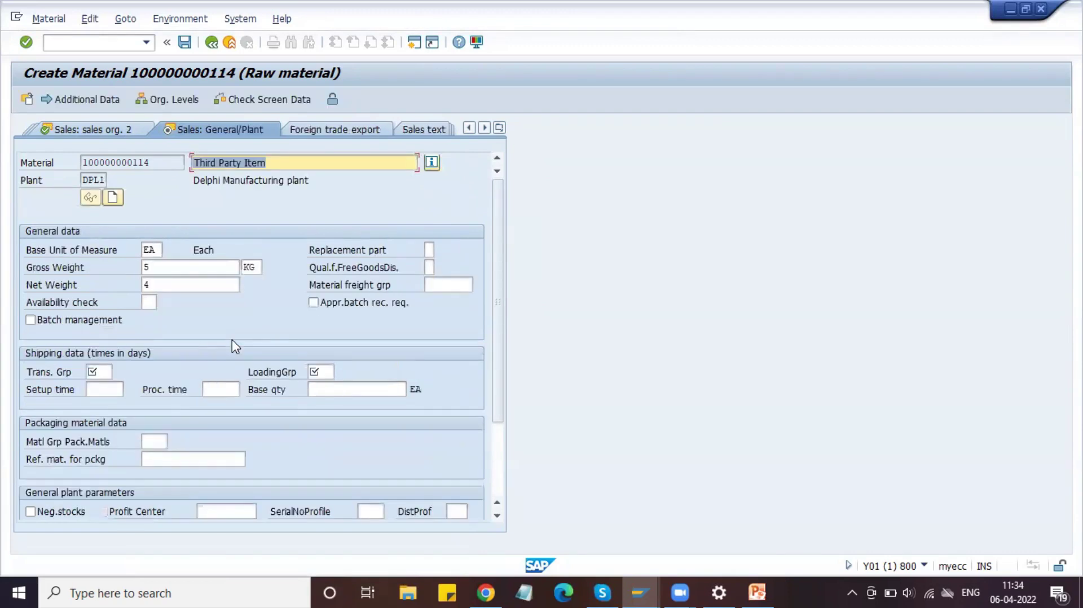
Set both the transportation group and the loading group to 0001 in the shipping data
{"action": "left_click", "coordinate": [99, 371]}
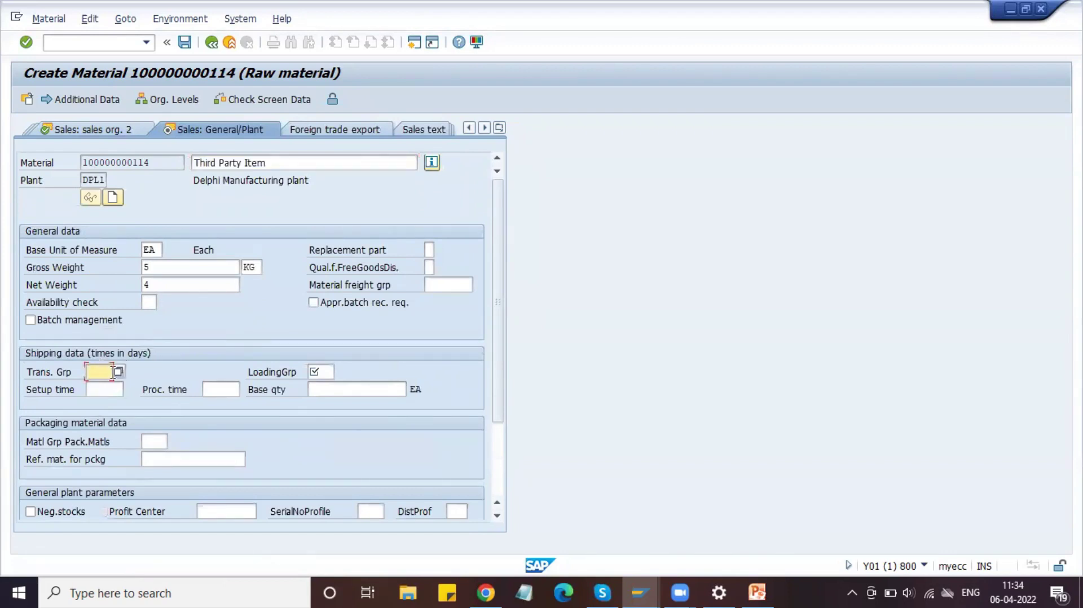
{"action": "type", "text": "0001"}
{"action": "left_click", "coordinate": [318, 371]}
{"action": "type", "text": "0001"}
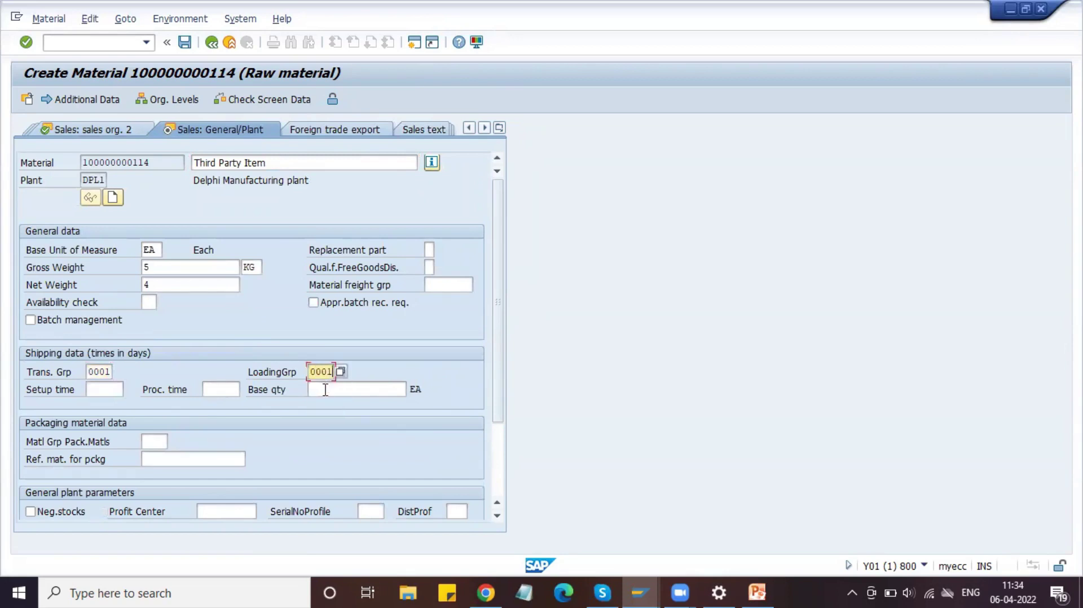
Set the availability check to 01 (Daily requirements) in the general plant data
{"action": "left_click", "coordinate": [147, 303]}
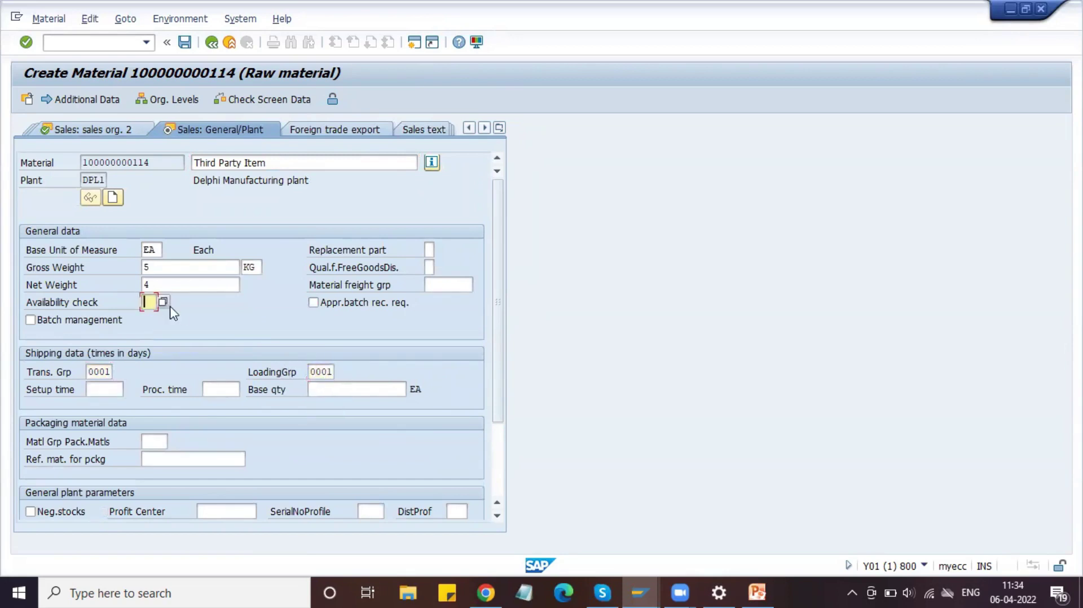
{"action": "left_click", "coordinate": [164, 303]}
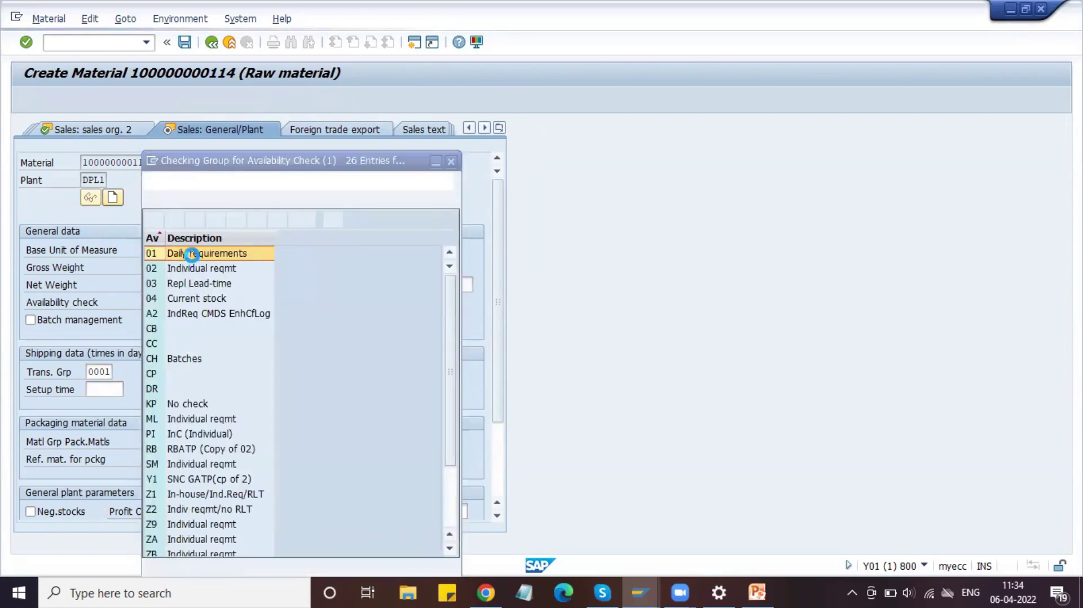
{"action": "double_click", "coordinate": [191, 254]}
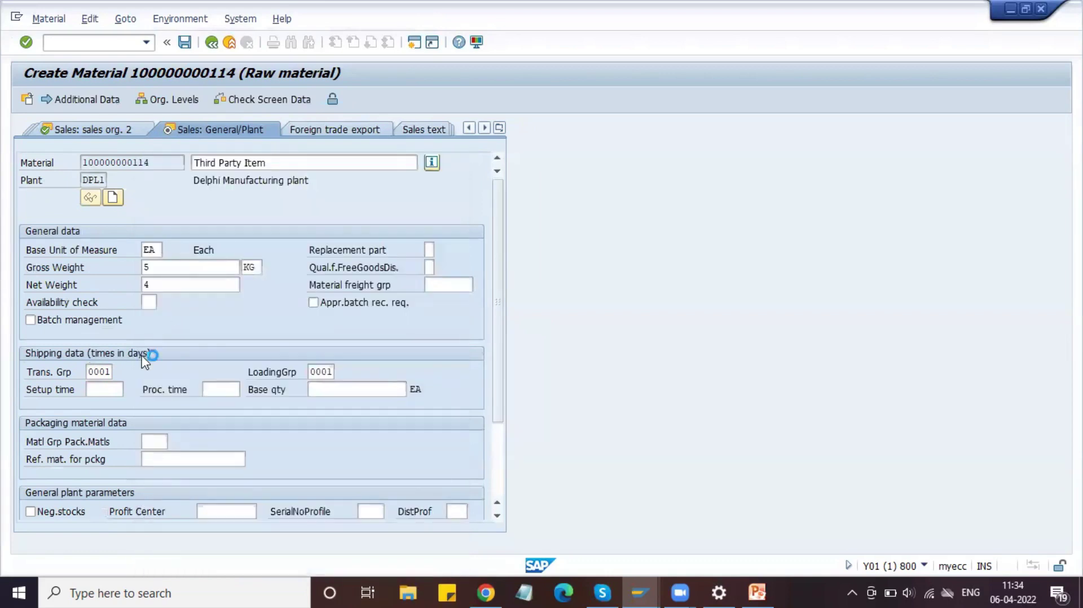
Choose transportation group 0001 (On palettes) from its value list and proceed to the purchasing view
{"action": "left_click", "coordinate": [109, 371]}
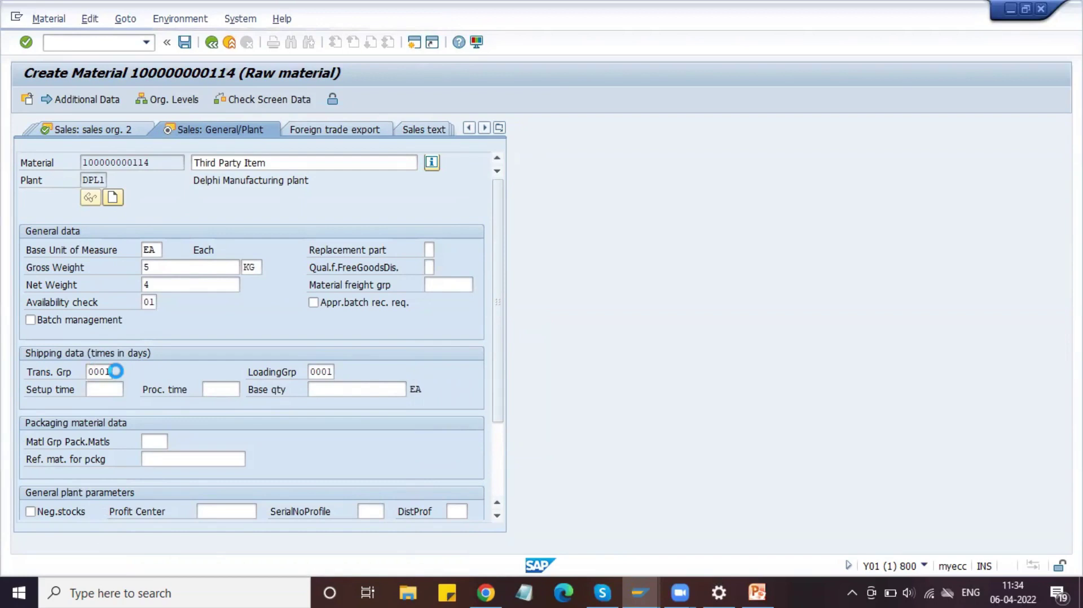
{"action": "left_click", "coordinate": [116, 371]}
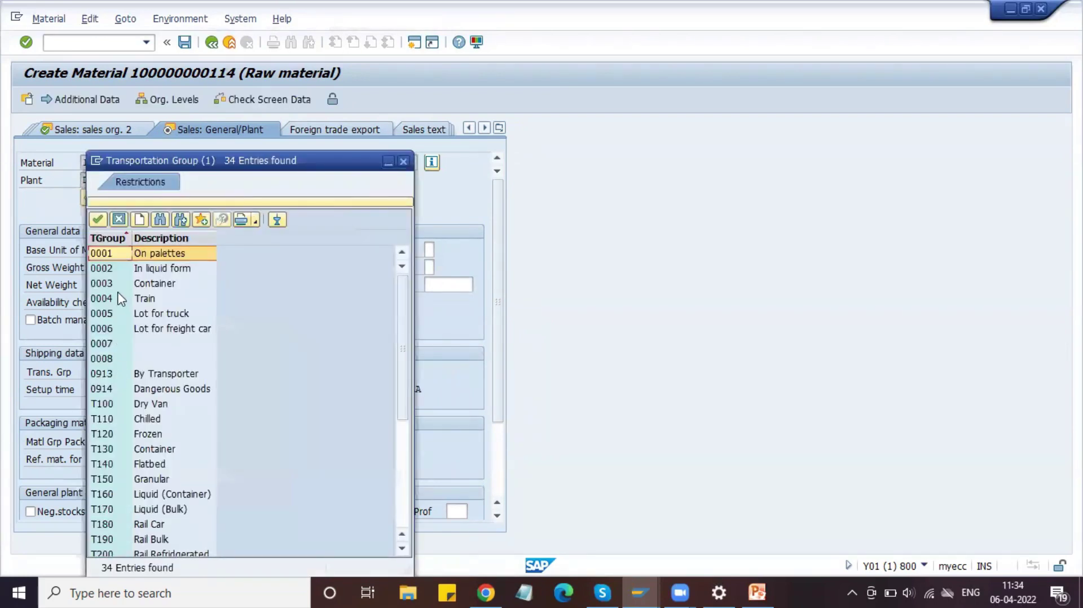
{"action": "double_click", "coordinate": [110, 255]}
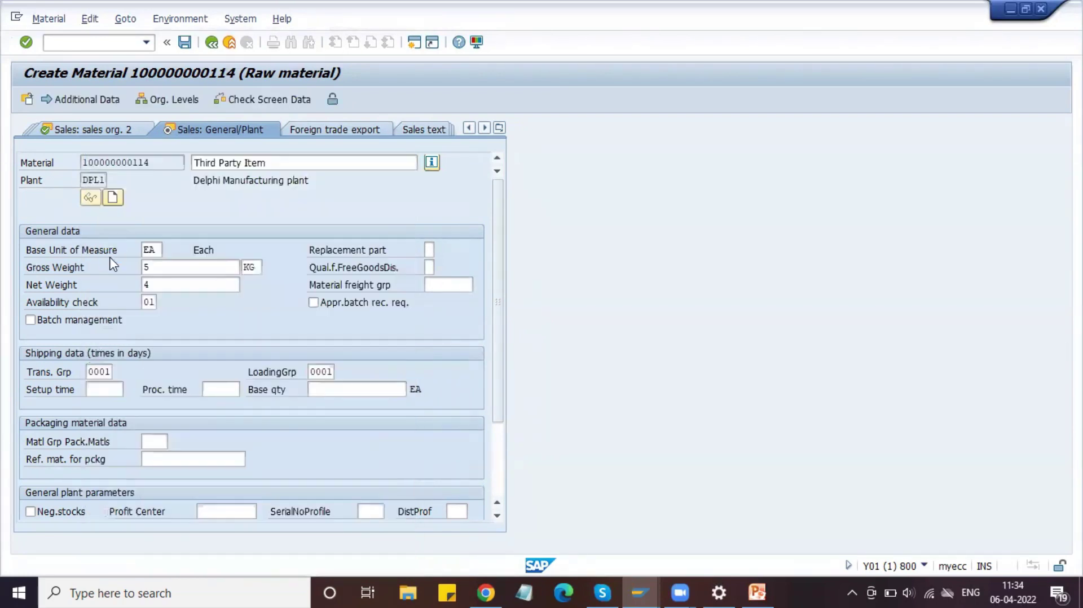
{"action": "key", "text": "Return"}
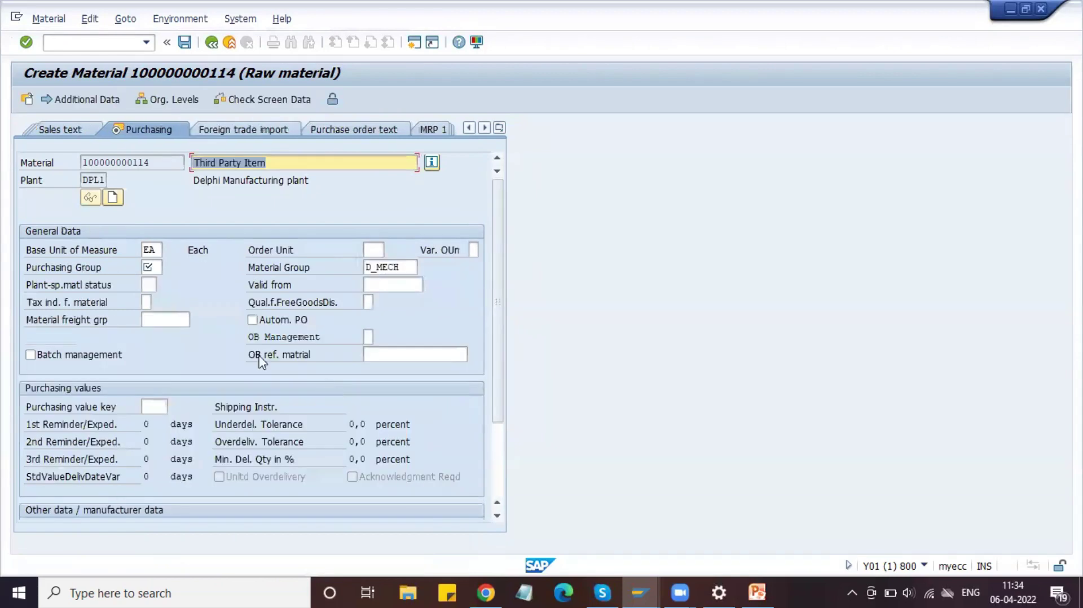
Assign purchasing group DPG to the material and proceed through the plant and storage data to the first accounting view
{"action": "left_click", "coordinate": [151, 267]}
{"action": "left_click", "coordinate": [157, 283]}
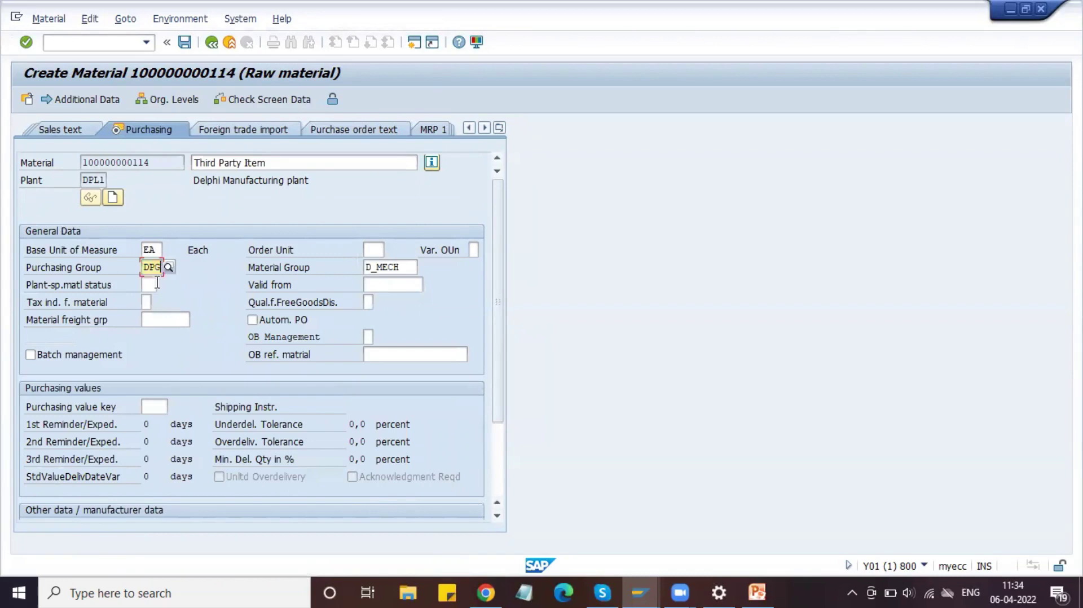
{"action": "key", "text": "Return"}
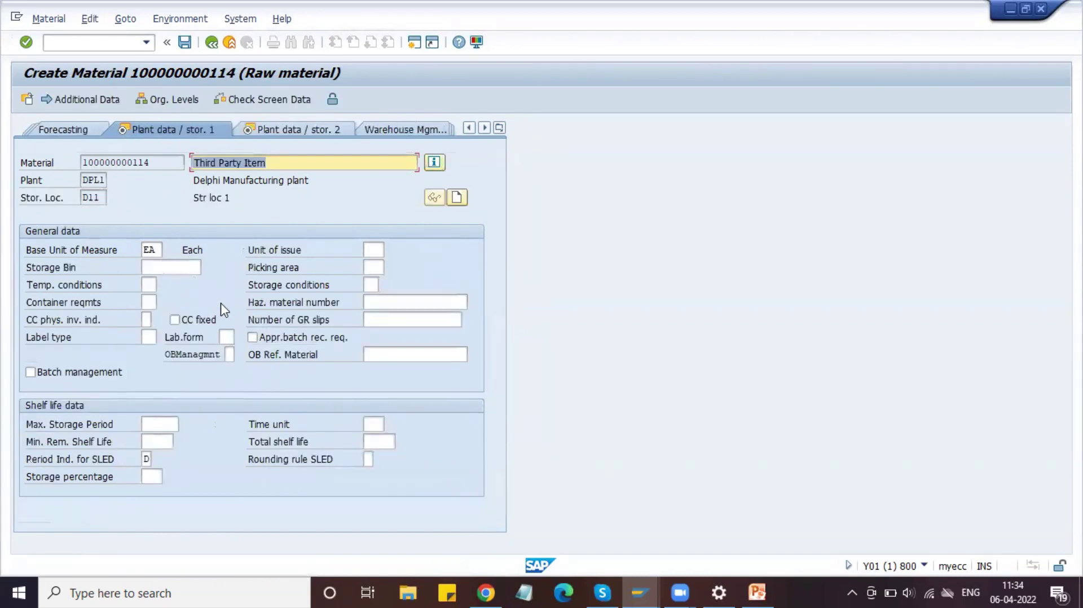
{"action": "key", "text": "Return"}
{"action": "key", "text": "Return"}
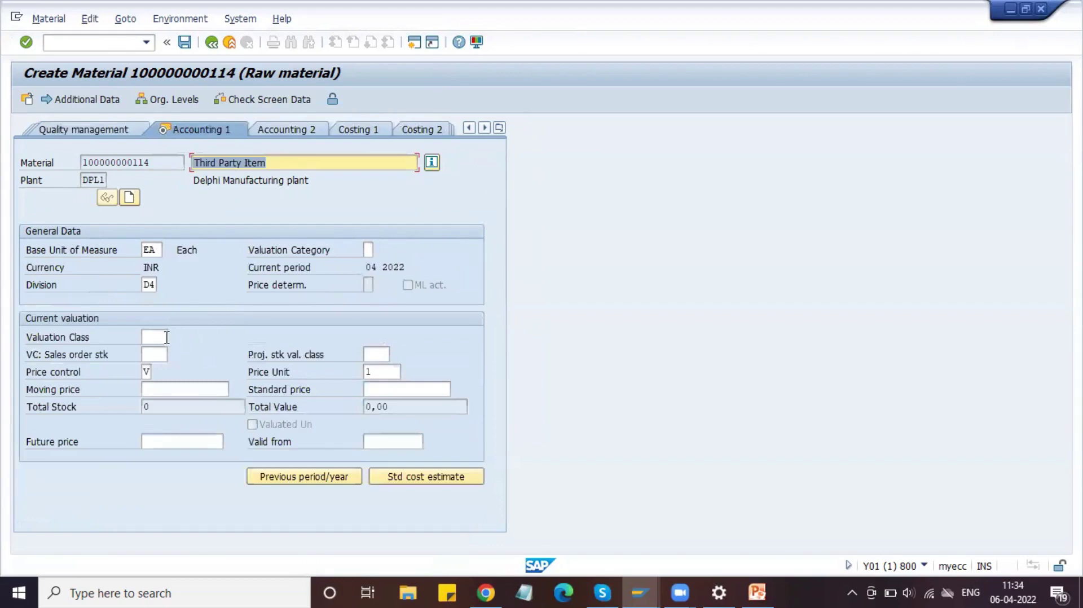
Set the valuation class to 3000 (Raw materials-Dom) and the moving price to 200
{"action": "left_click", "coordinate": [166, 337]}
{"action": "left_click", "coordinate": [174, 336]}
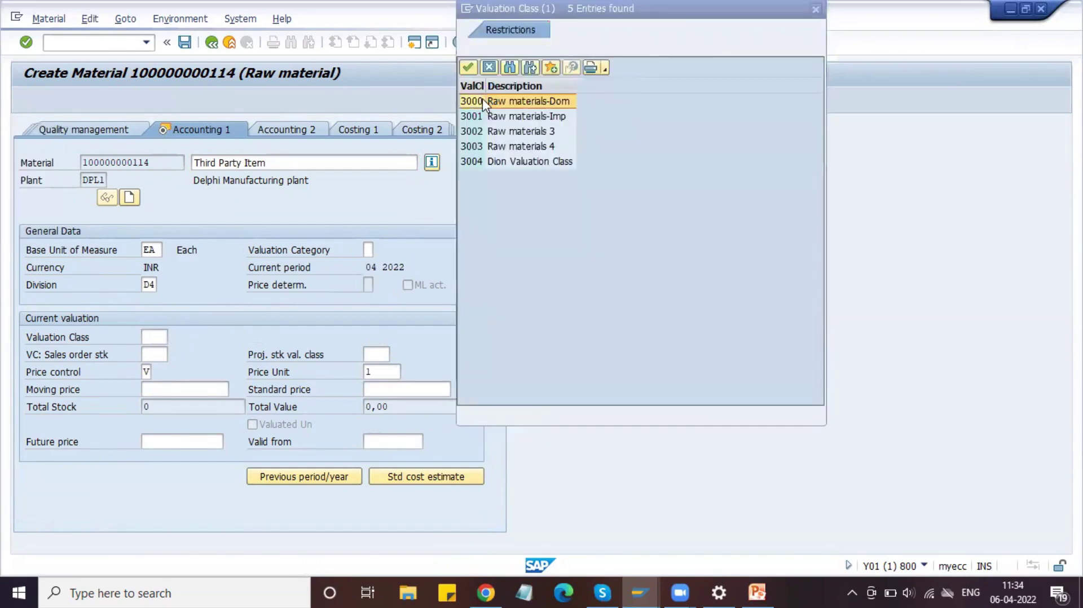
{"action": "double_click", "coordinate": [483, 101]}
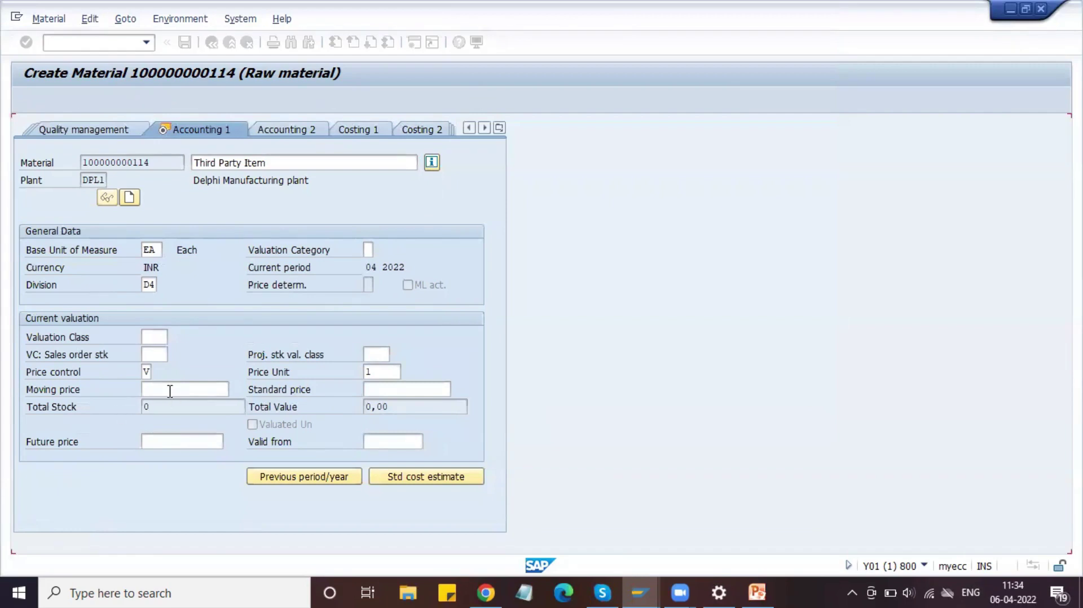
{"action": "left_click", "coordinate": [169, 390]}
{"action": "type", "text": "2"}
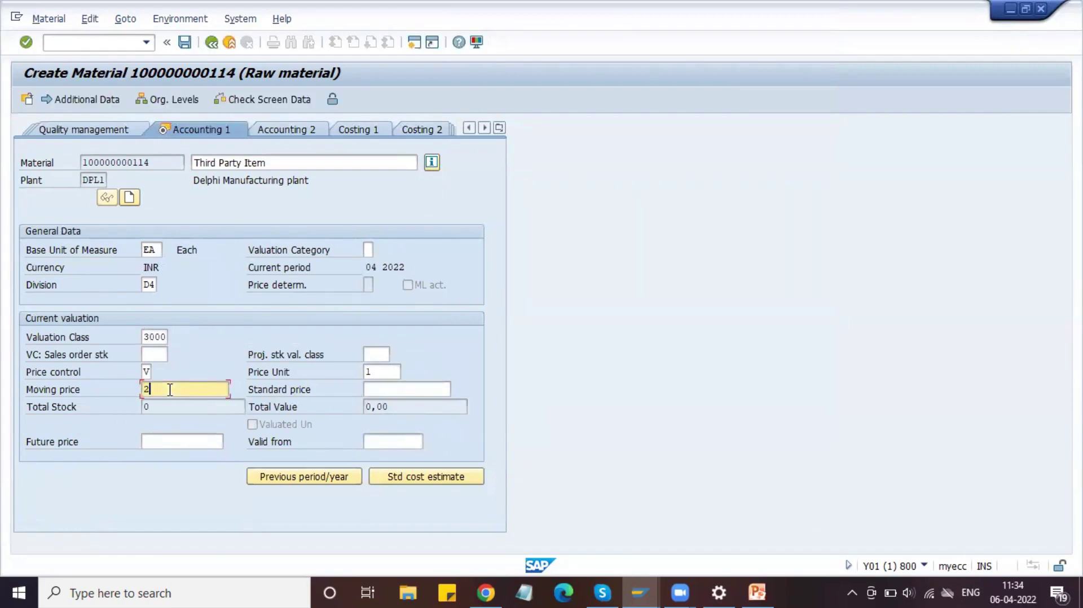
{"action": "type", "text": "00"}
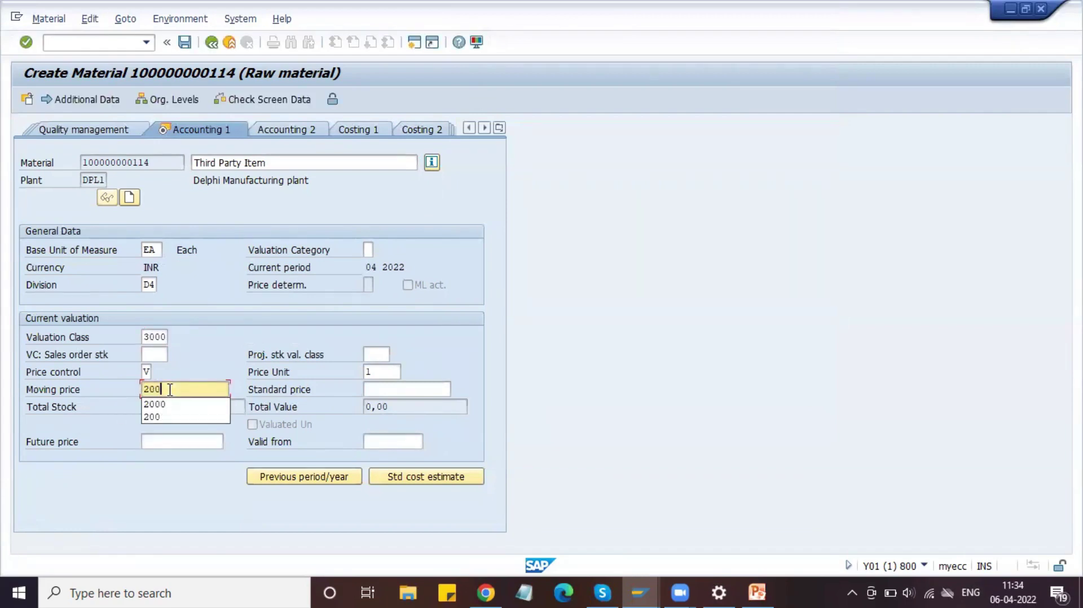
Copy the new material's number into a blank Notepad note, followed by a hyphen
{"action": "double_click", "coordinate": [164, 162]}
{"action": "left_click", "coordinate": [122, 162]}
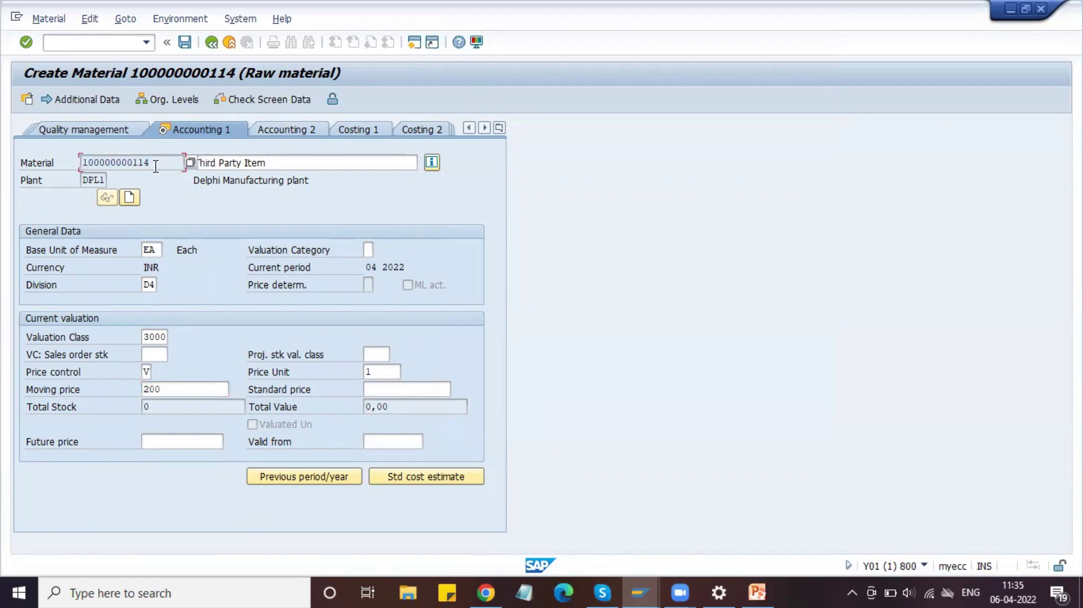
{"action": "left_click_drag", "start_coordinate": [157, 162], "coordinate": [83, 162]}
{"action": "key", "text": "ctrl+c"}
{"action": "left_click", "coordinate": [486, 592]}
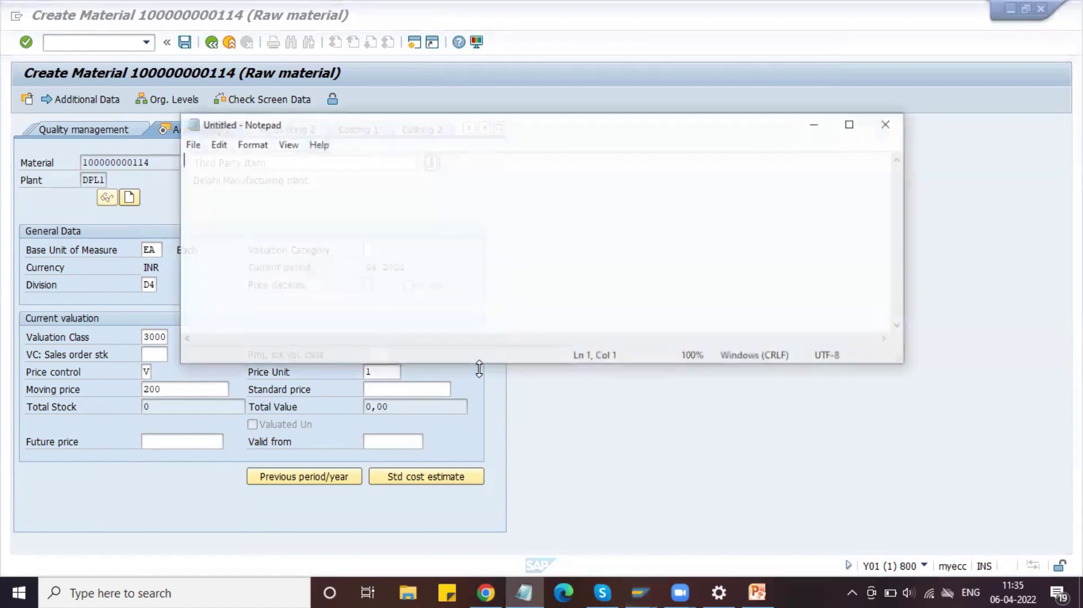
{"action": "key", "text": "ctrl+v"}
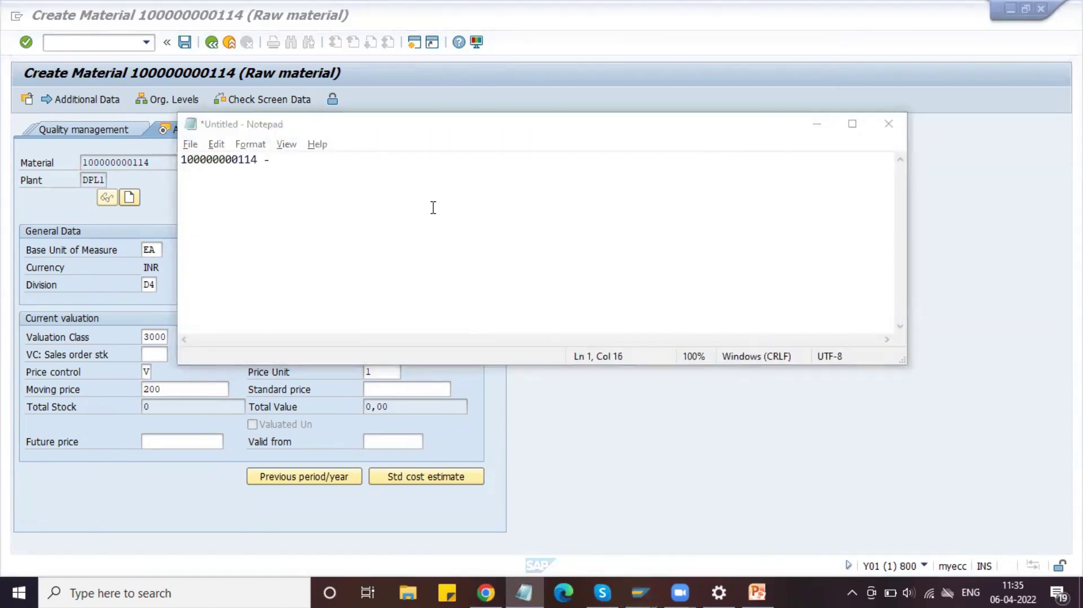
Copy the description Third Party Item from the material record and add it beside the material number in Notepad
{"action": "key", "text": "alt+Tab"}
{"action": "left_click", "coordinate": [275, 163]}
{"action": "left_click_drag", "start_coordinate": [275, 162], "coordinate": [193, 162]}
{"action": "key", "text": "ctrl+c"}
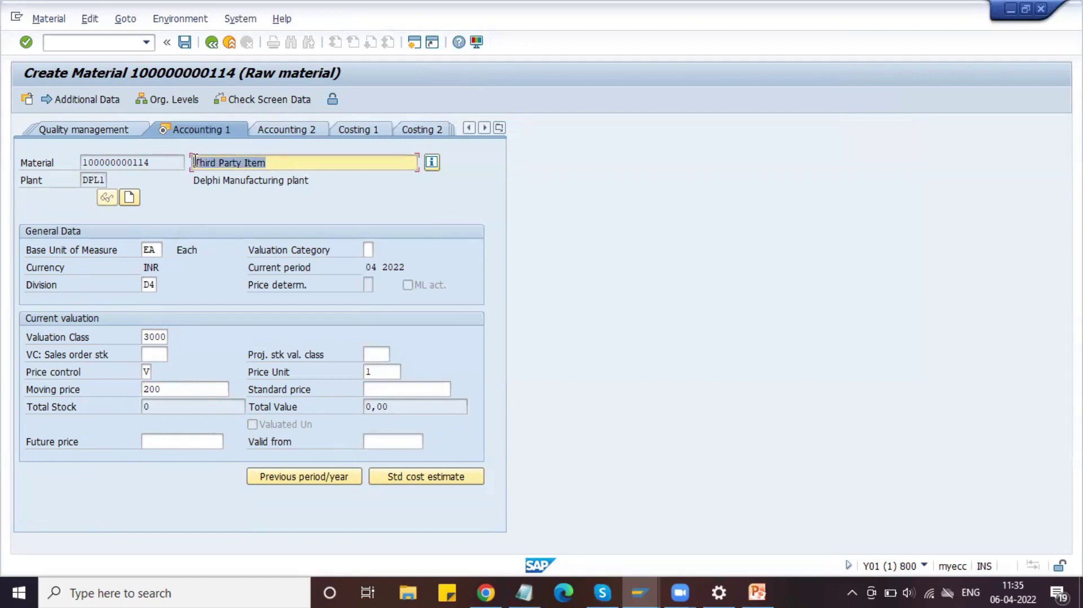
{"action": "key", "text": "alt+Tab"}
{"action": "key", "text": "ctrl+v"}
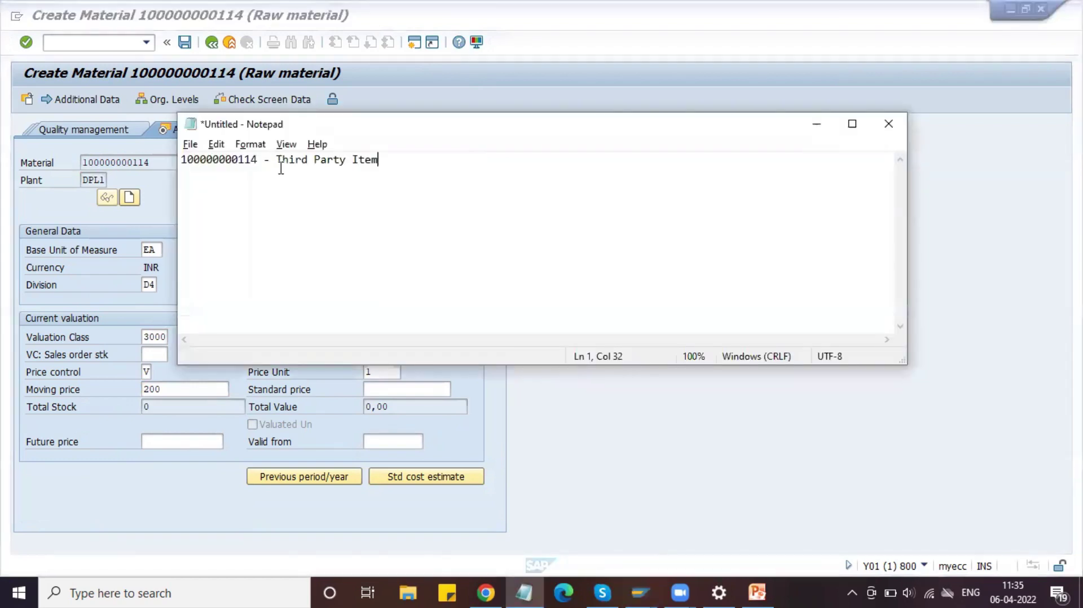
Return to SAP and save the new raw material
{"action": "key", "text": "alt+Tab"}
{"action": "left_click", "coordinate": [189, 46]}
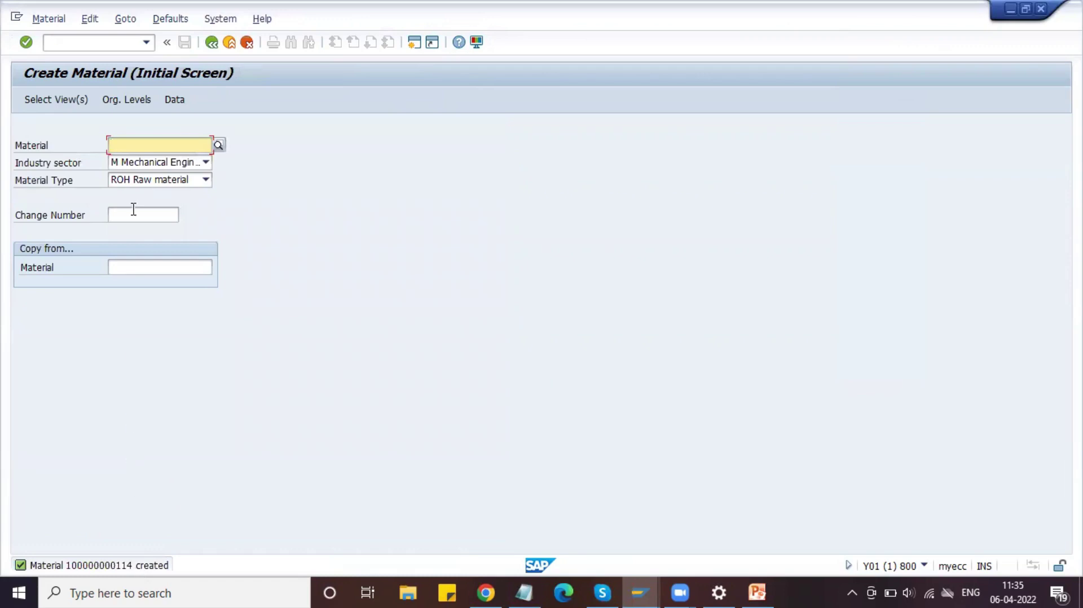
Open the purchasing list of vendors and run it for purchasing organization DLPO
{"action": "left_click", "coordinate": [102, 43]}
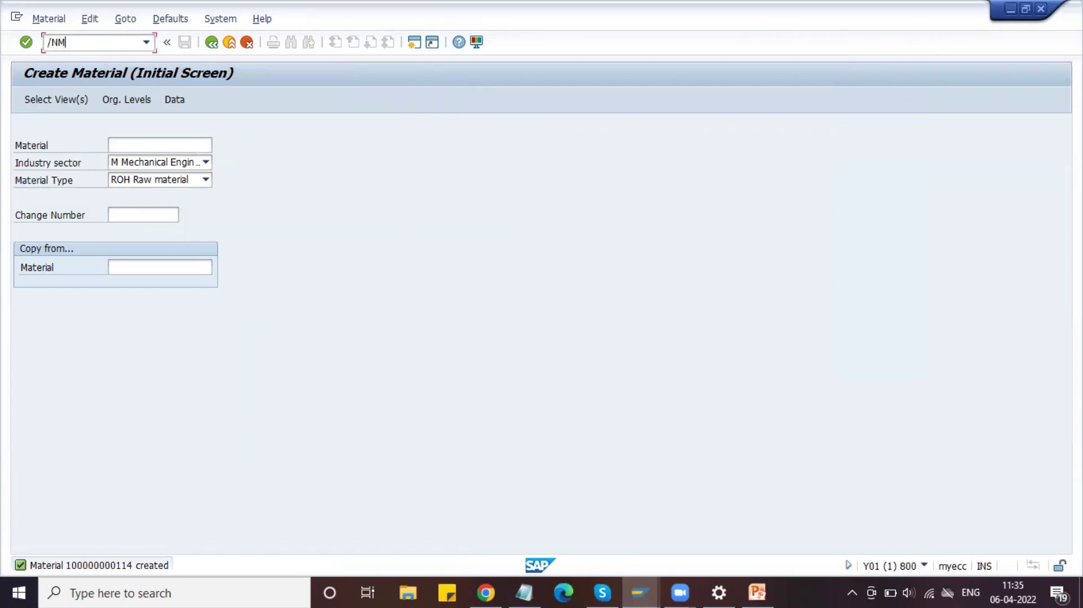
{"action": "key", "text": "Return"}
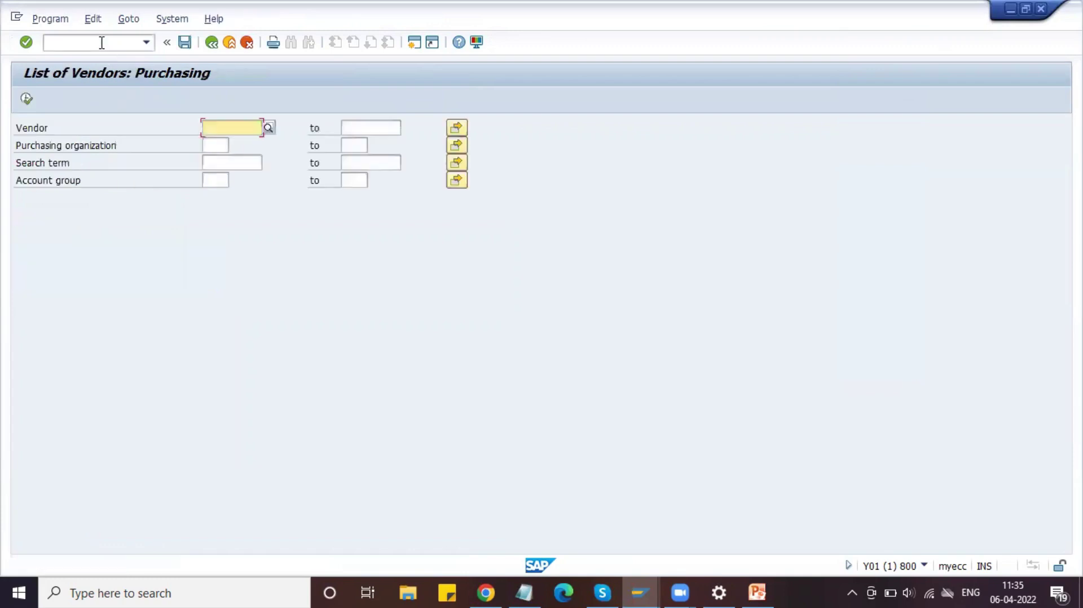
{"action": "left_click", "coordinate": [216, 145]}
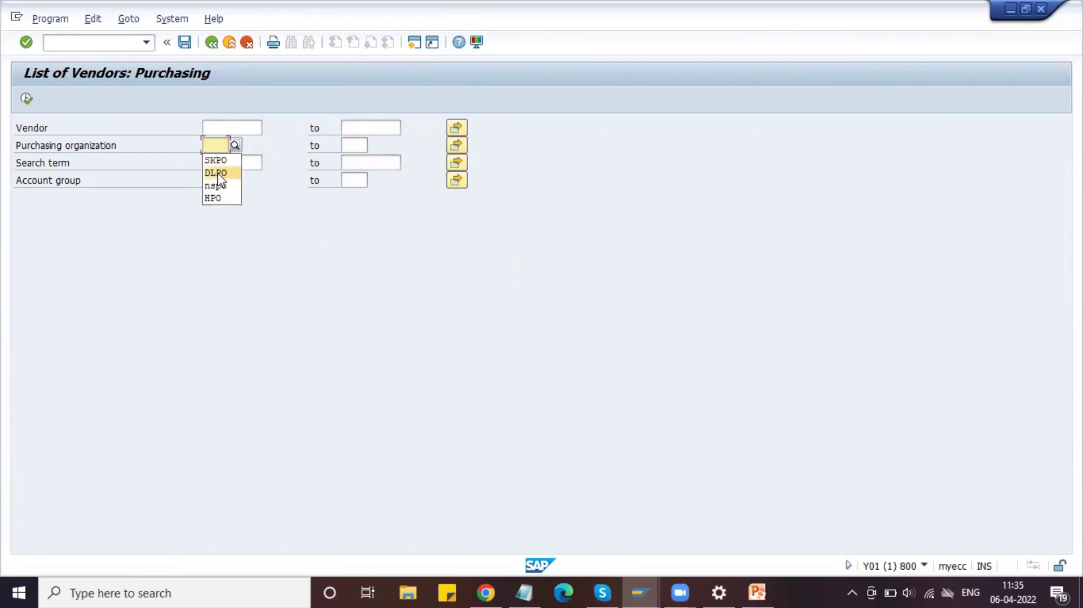
{"action": "left_click", "coordinate": [219, 173]}
{"action": "left_click", "coordinate": [26, 99]}
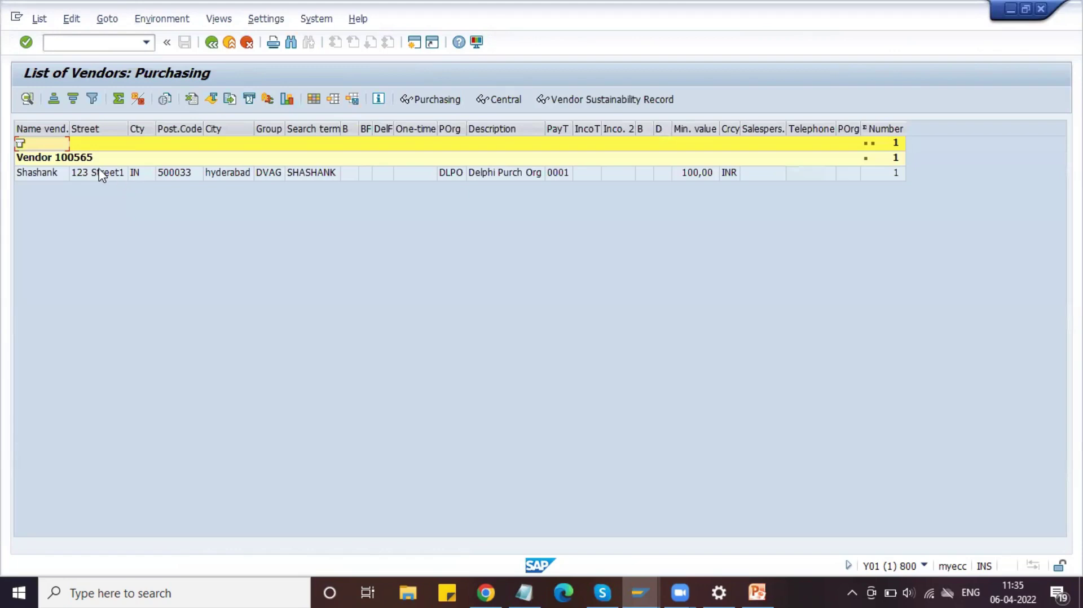
Record the listed vendor's number on a new line in the Notepad note and return to SAP
{"action": "left_click", "coordinate": [77, 158]}
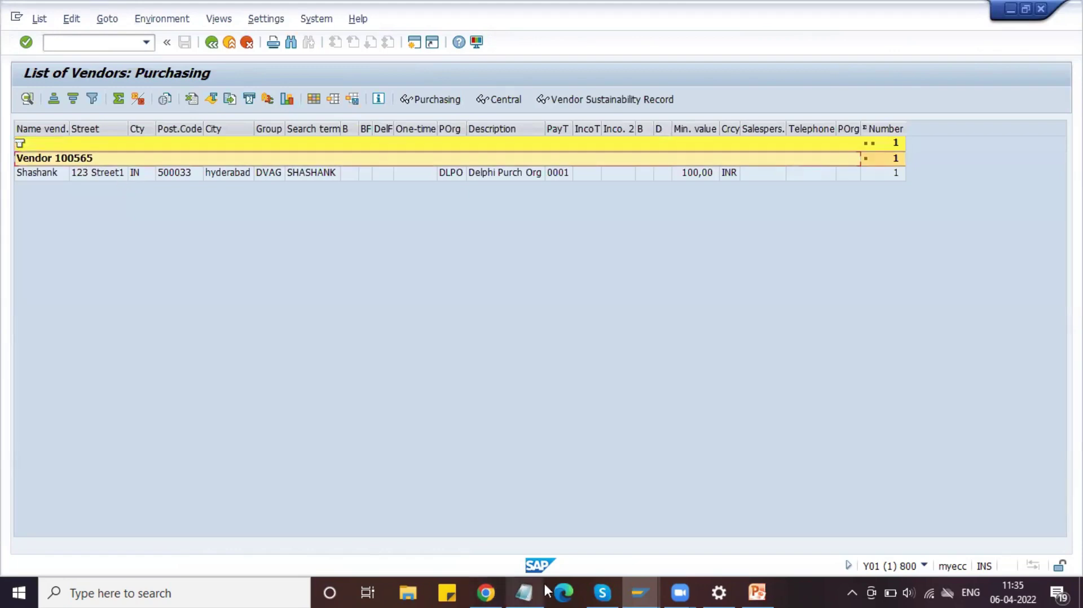
{"action": "left_click", "coordinate": [524, 591]}
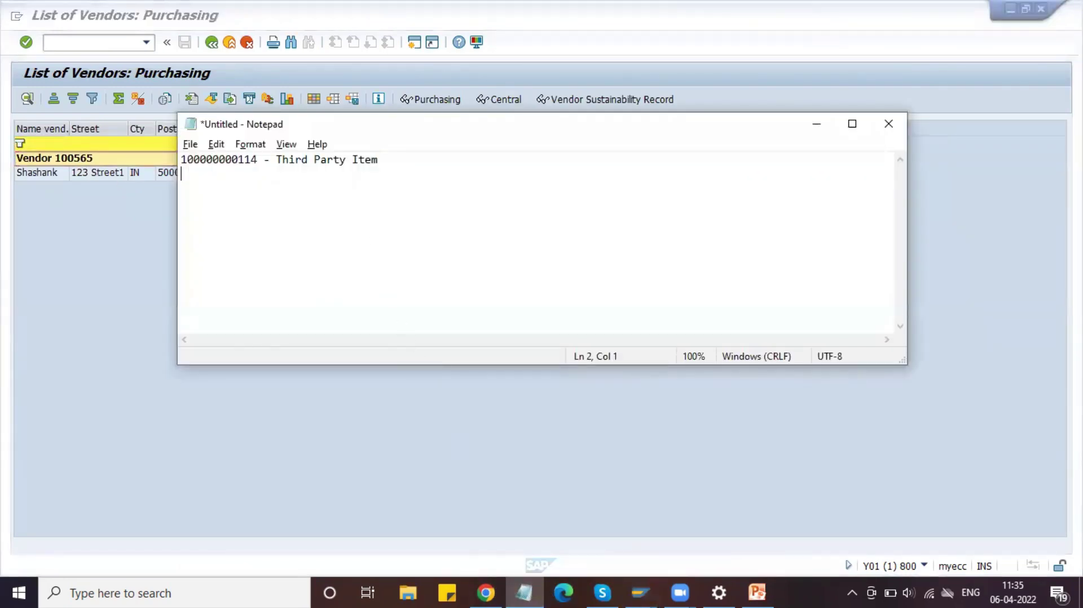
{"action": "type", "text": "565"}
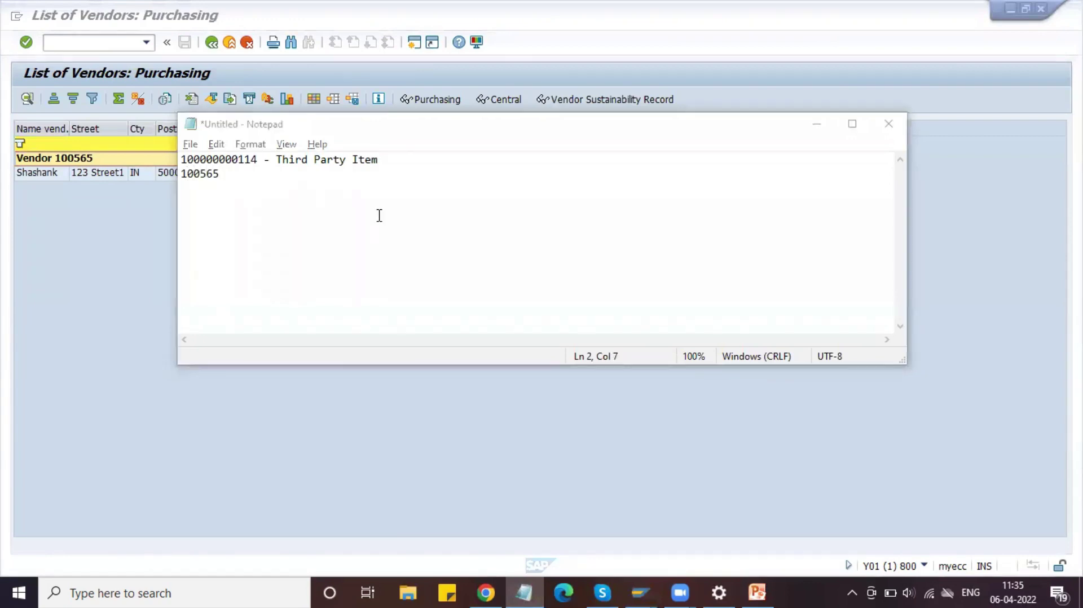
{"action": "left_click", "coordinate": [32, 186]}
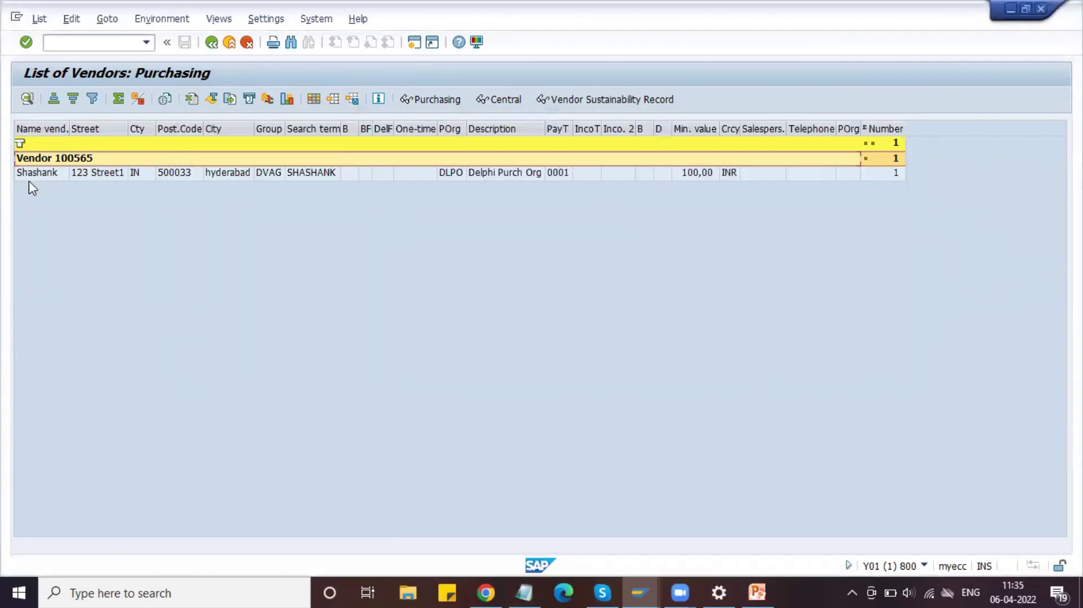
Leave the vendor list and start customer creation with transaction XD01
{"action": "left_click", "coordinate": [211, 42]}
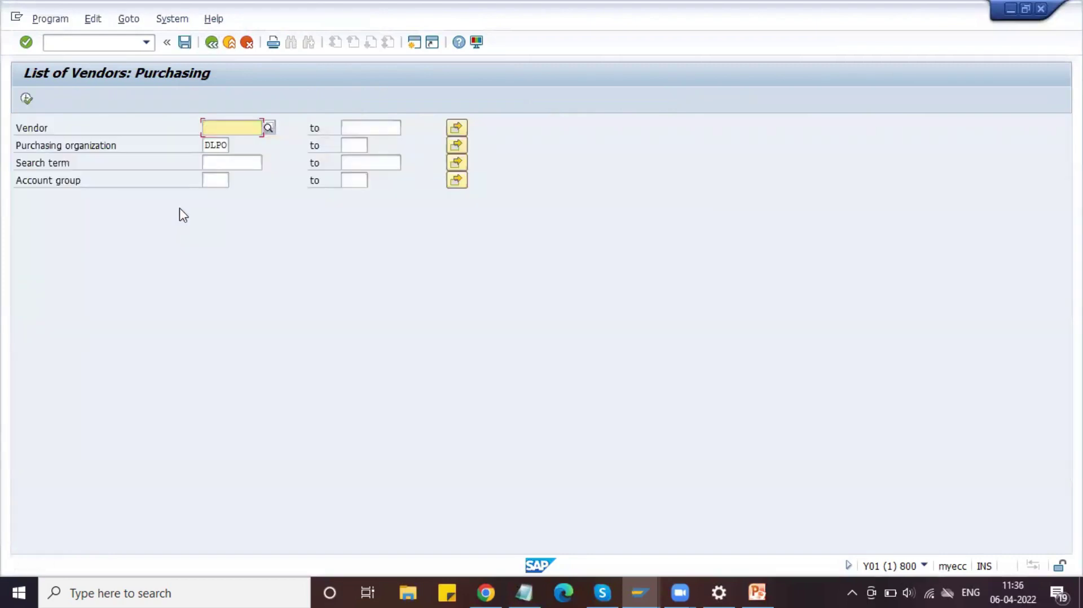
{"action": "left_click", "coordinate": [111, 42]}
{"action": "type", "text": "/NXD01"}
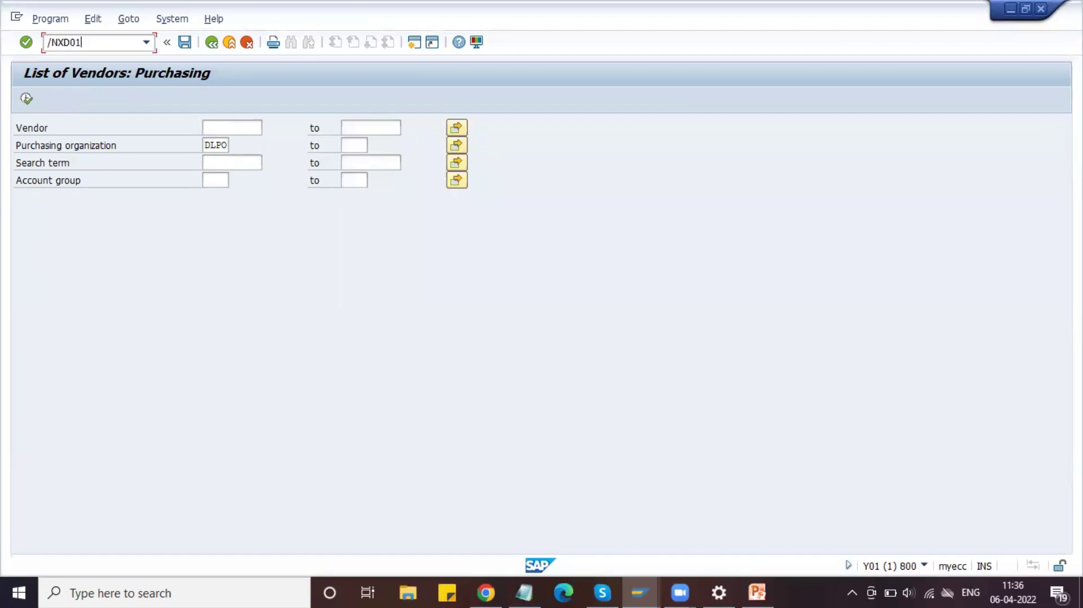
{"action": "key", "text": "Return"}
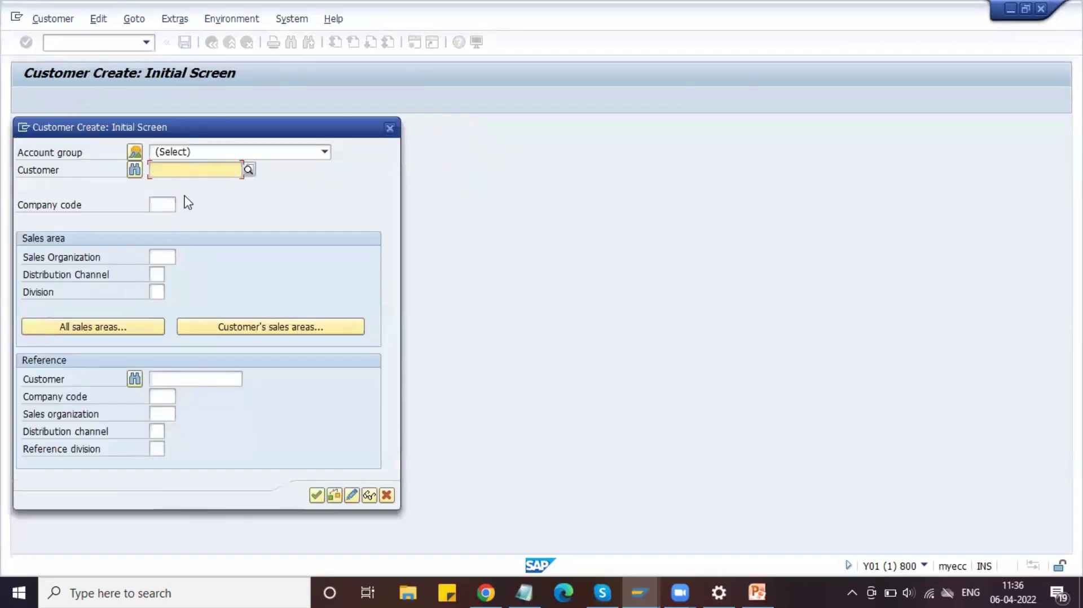
Choose account group 0001 Sold-to party for the new customer
{"action": "left_click", "coordinate": [180, 153]}
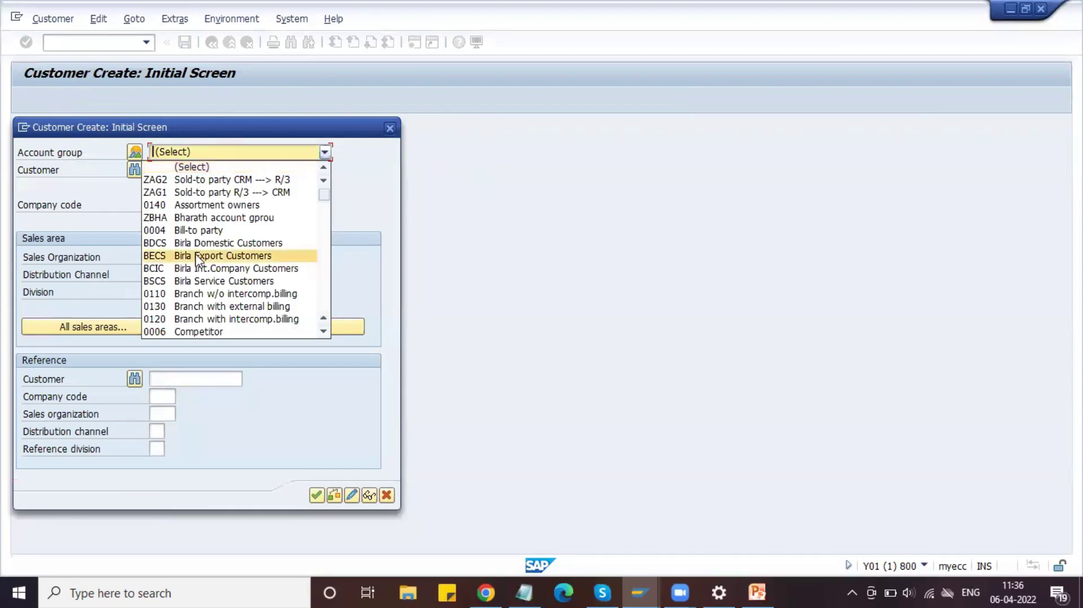
{"action": "type", "text": "00"}
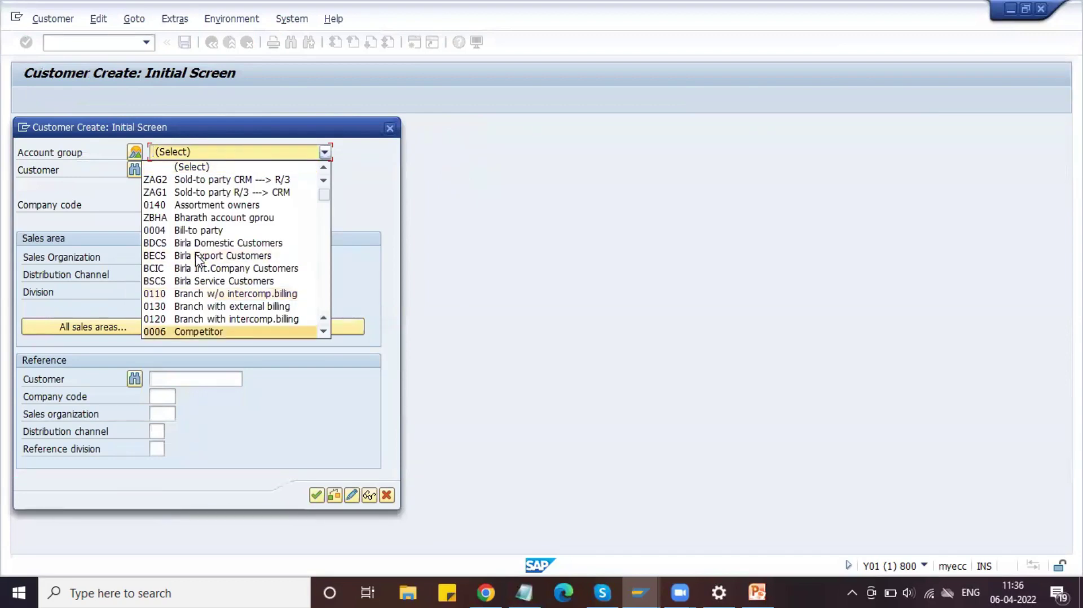
{"action": "key", "text": "Down"}
{"action": "key", "text": "Page_Down"}
{"action": "key", "text": "Down"}
{"action": "key", "text": "Down"}
{"action": "key", "text": "Down"}
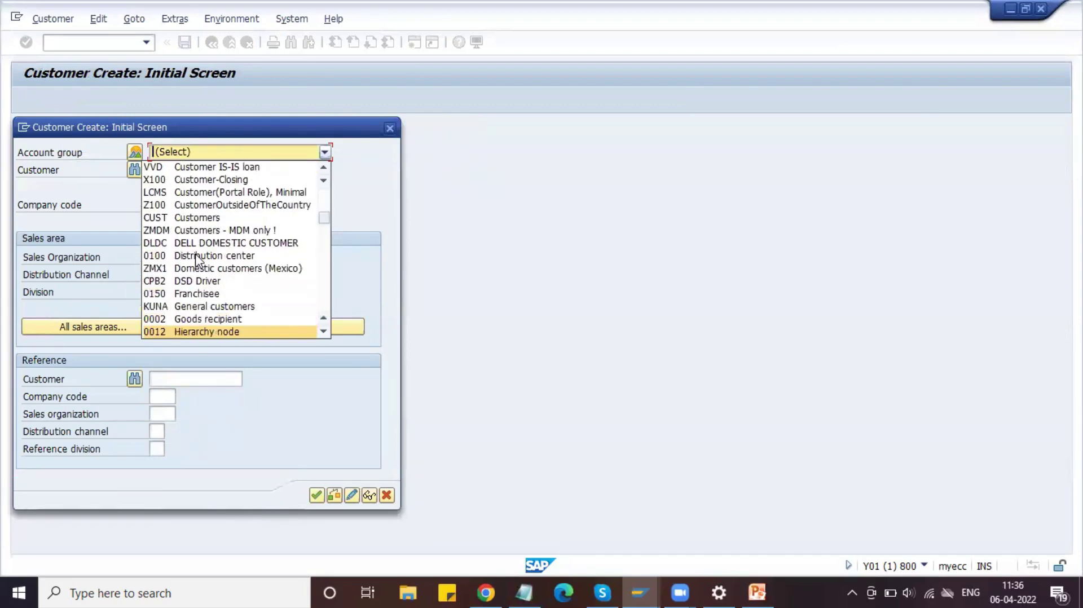
{"action": "key", "text": "Page_Down"}
{"action": "key", "text": "Down"}
{"action": "key", "text": "Down"}
{"action": "key", "text": "Down"}
{"action": "key", "text": "Down"}
{"action": "key", "text": "Down"}
{"action": "key", "text": "Down"}
{"action": "key", "text": "Down"}
{"action": "key", "text": "Down"}
{"action": "key", "text": "Down"}
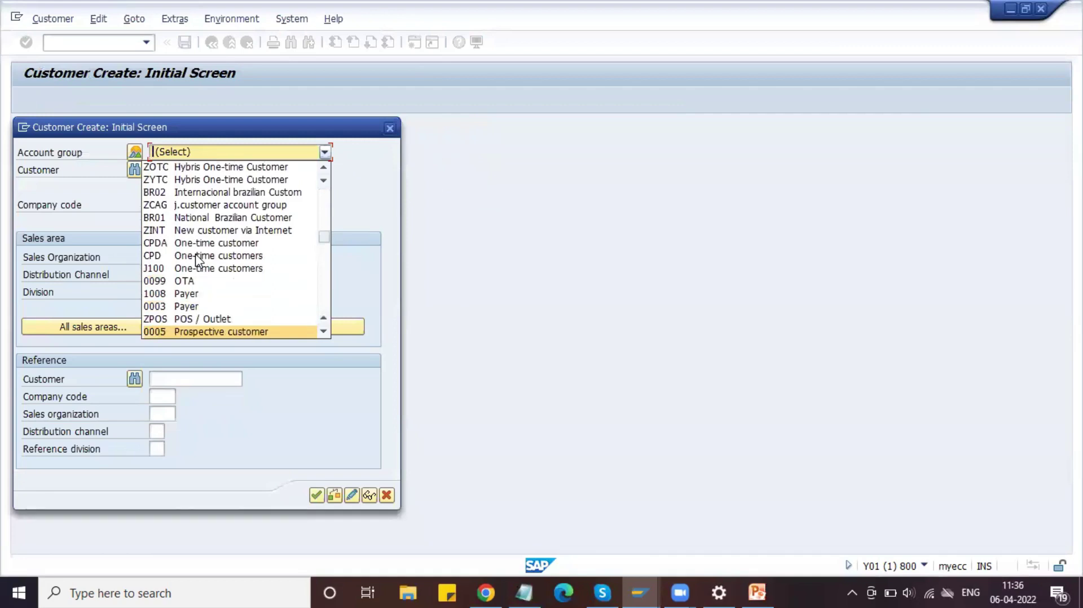
{"action": "key", "text": "Down"}
{"action": "key", "text": "Down"}
{"action": "key", "text": "Down"}
{"action": "key", "text": "Down"}
{"action": "key", "text": "Down"}
{"action": "key", "text": "Down"}
{"action": "key", "text": "Down"}
{"action": "key", "text": "Down"}
{"action": "key", "text": "Down"}
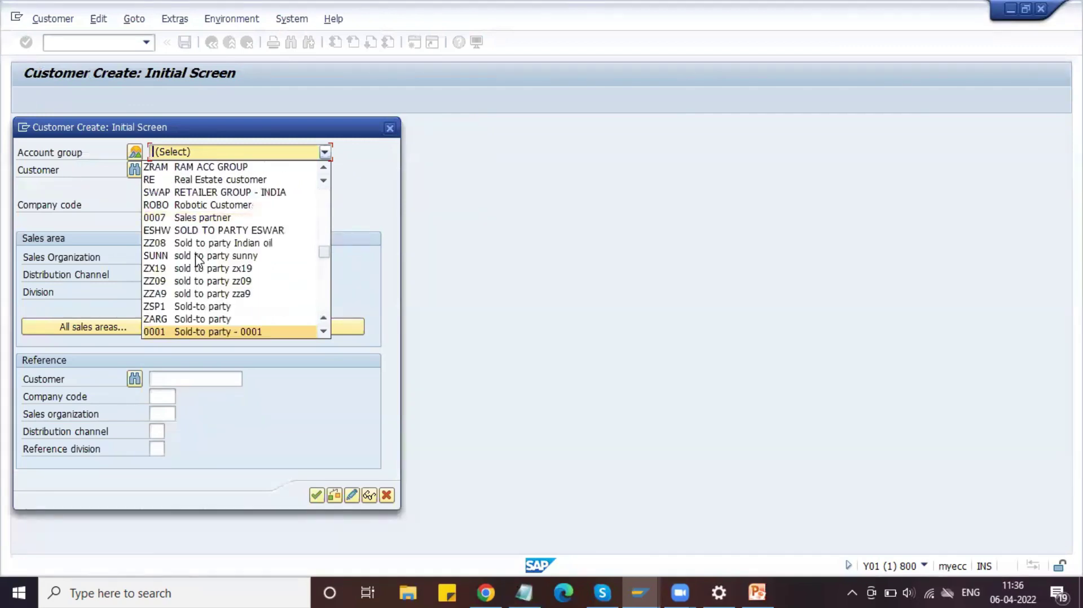
{"action": "left_click", "coordinate": [226, 333]}
Enter company code DMOT, sales organization DLSO, distribution channel D0 and division D4, and continue to the customer's general data
{"action": "left_click", "coordinate": [163, 204]}
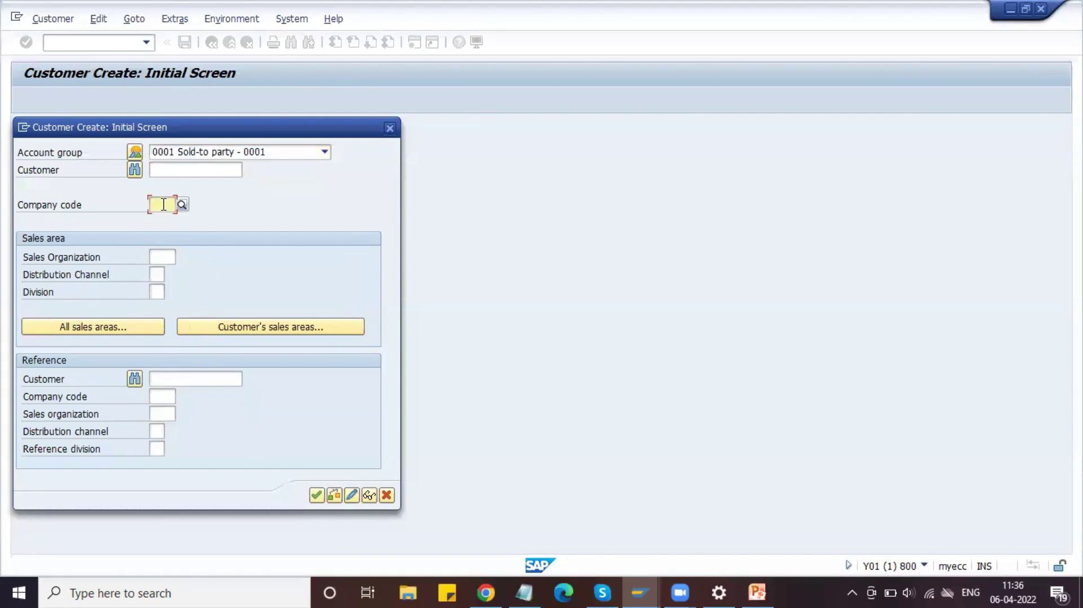
{"action": "type", "text": "DMDT"}
{"action": "key", "text": "Tab"}
{"action": "key", "text": "Down"}
{"action": "key", "text": "Return"}
{"action": "key", "text": "Tab"}
{"action": "type", "text": "D0"}
{"action": "key", "text": "Tab"}
{"action": "type", "text": "D4"}
{"action": "key", "text": "Return"}
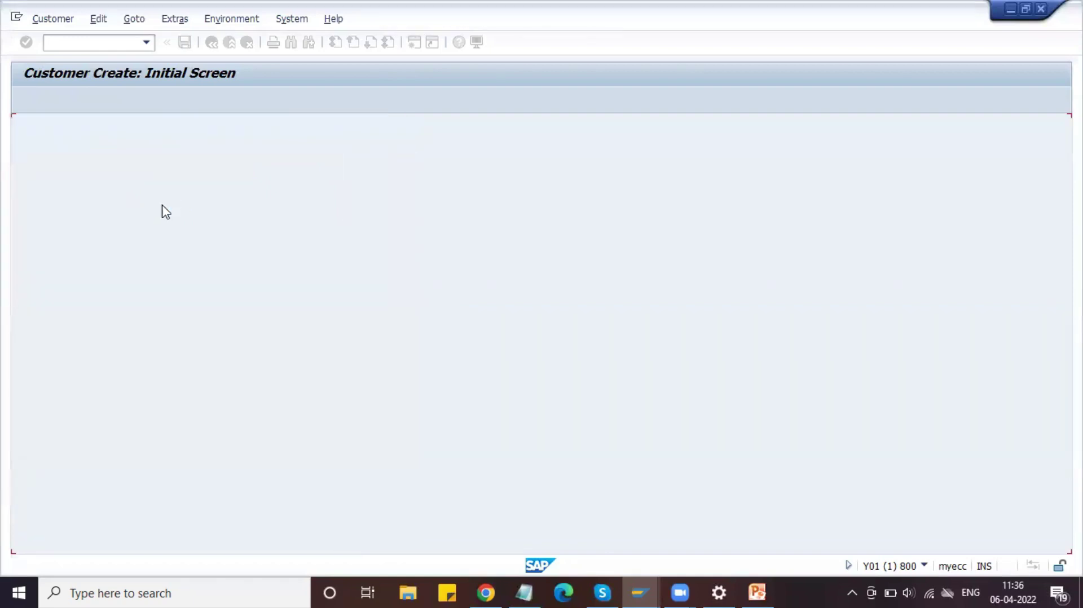
Set the title to Mr., the name to Delphi Customer for Third Party item and the search term to Delphi Customer
{"action": "left_click", "coordinate": [180, 233]}
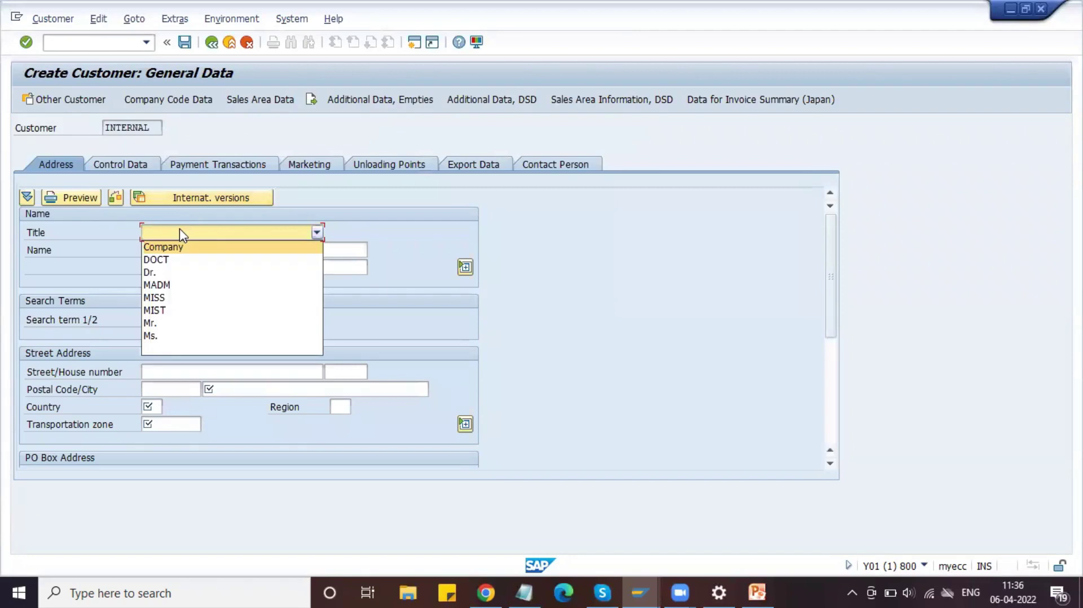
{"action": "left_click", "coordinate": [169, 323]}
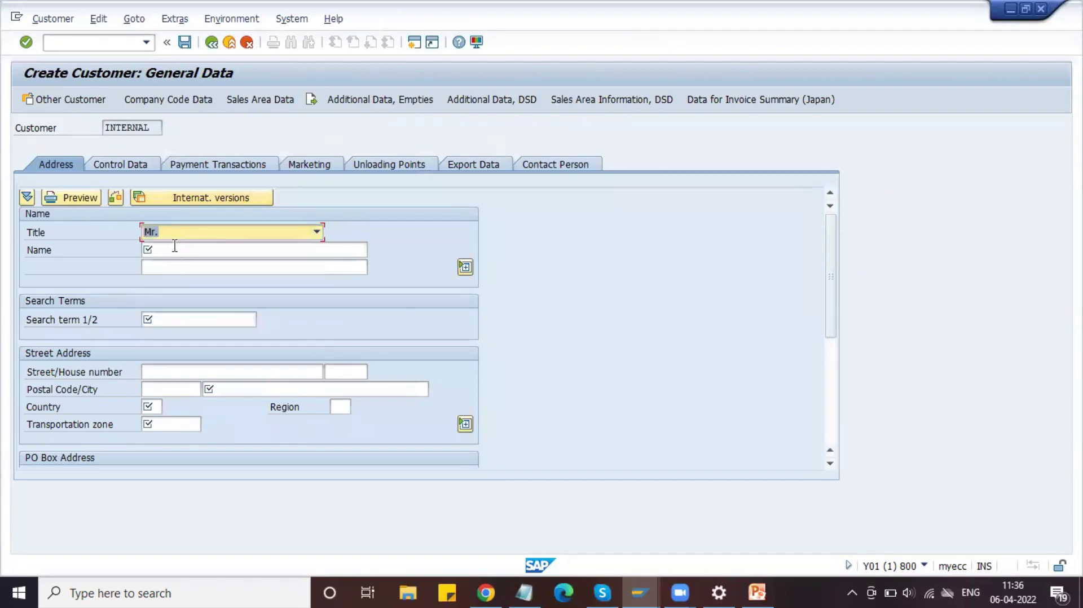
{"action": "left_click", "coordinate": [175, 249]}
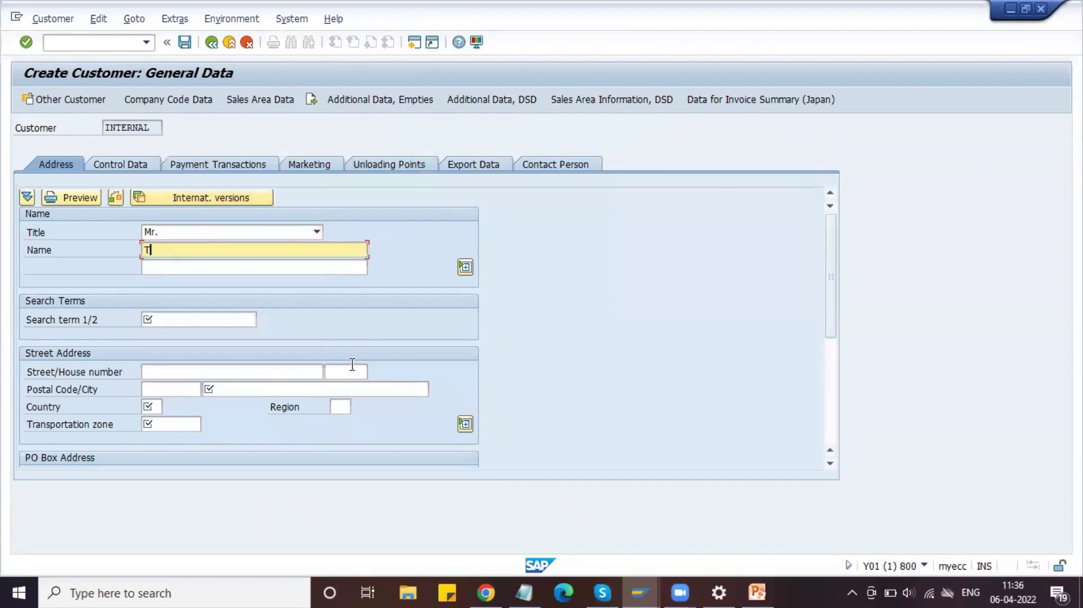
{"action": "key", "text": "BackSpace"}
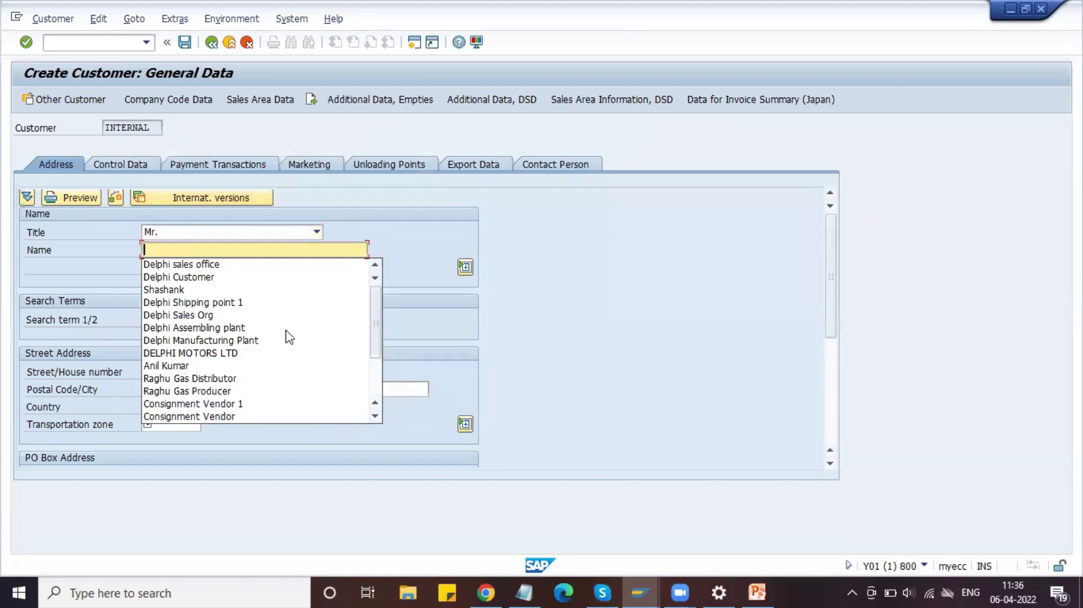
{"action": "type", "text": "elphi"}
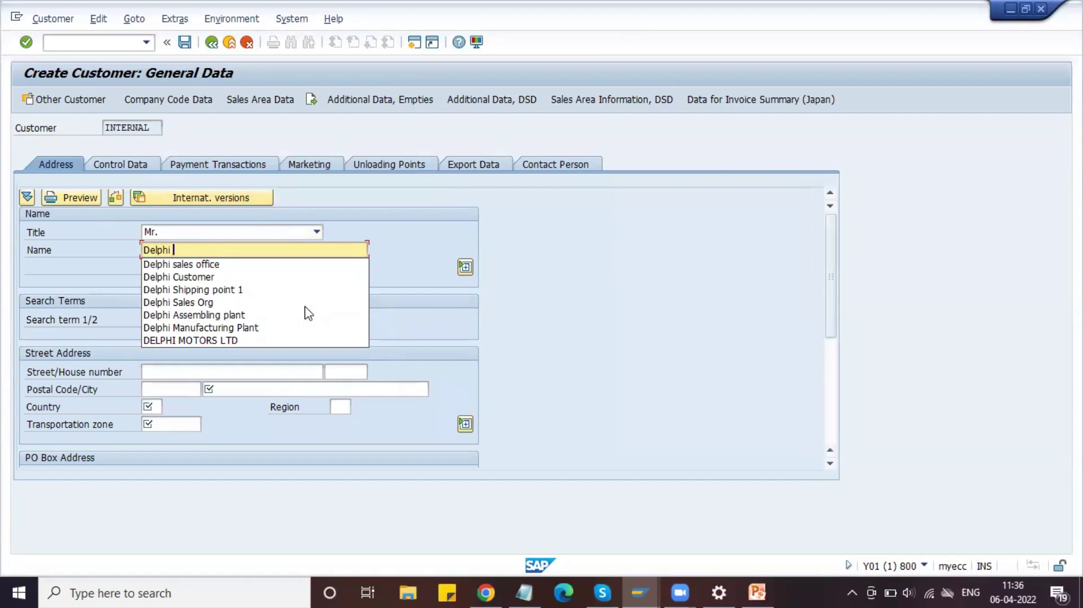
{"action": "type", "text": " C"}
{"action": "key", "text": "BackSpace"}
{"action": "type", "text": "Cust"}
{"action": "key", "text": "Down"}
{"action": "key", "text": "Return"}
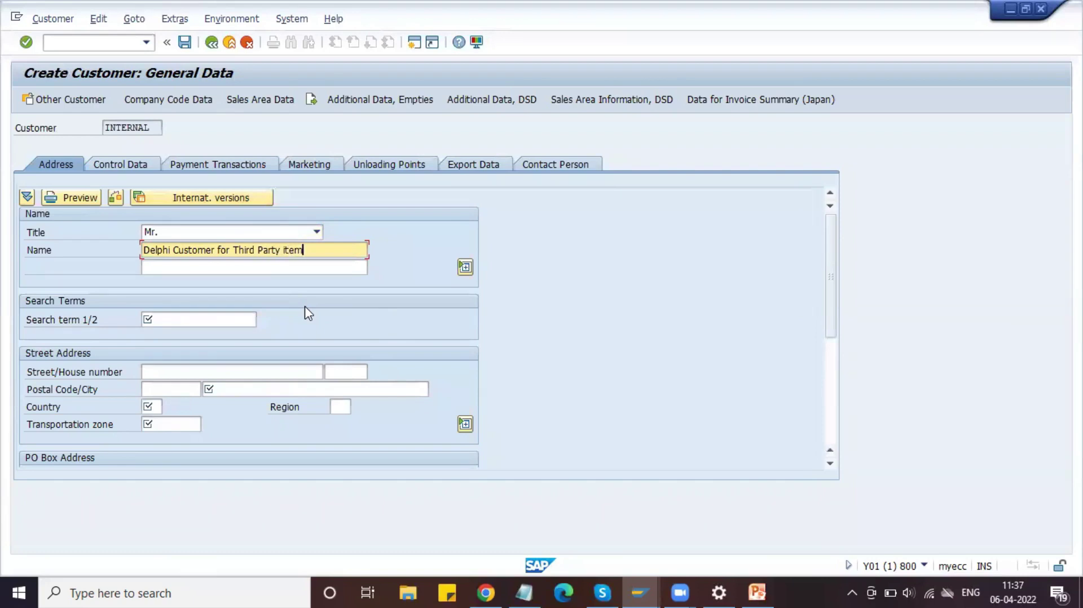
{"action": "left_click", "coordinate": [206, 319]}
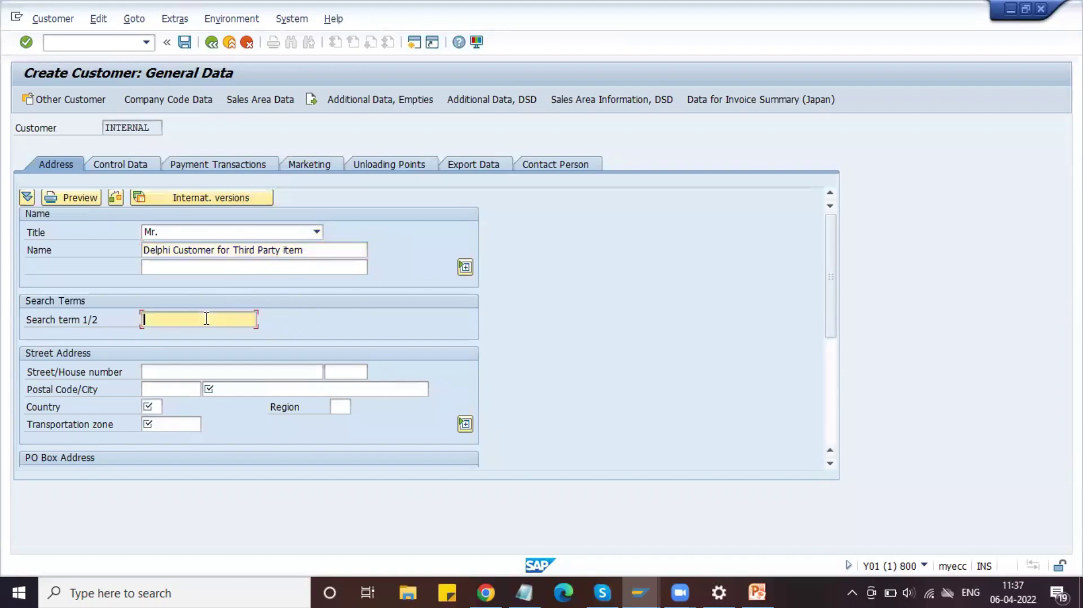
{"action": "type", "text": "Delphi Customer"}
Fill in the customer's street, house number, postal code and city
{"action": "left_click", "coordinate": [278, 375]}
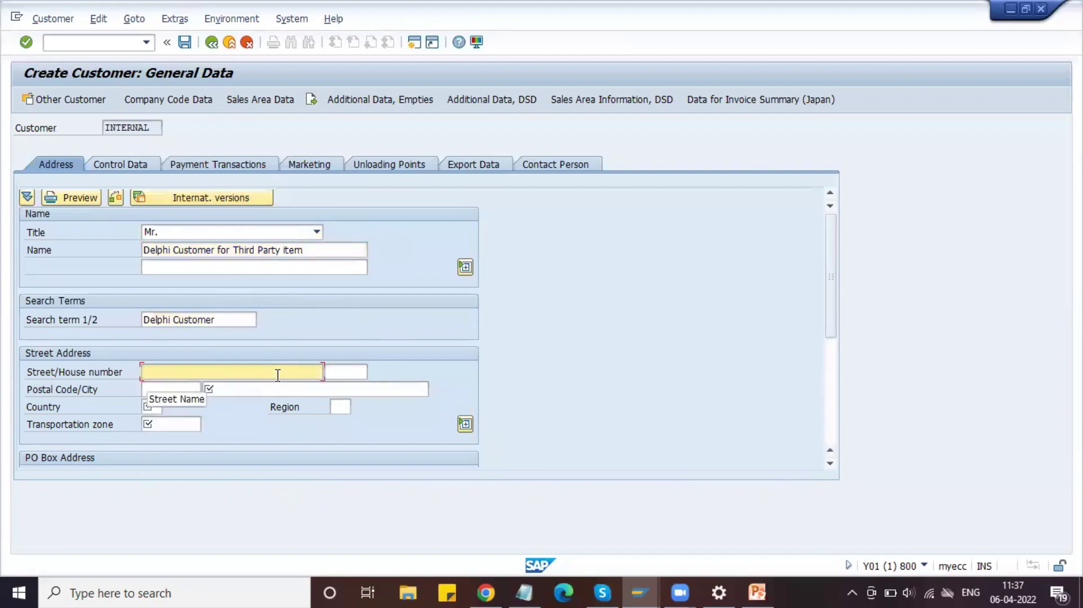
{"action": "type", "text": "NN Stree"}
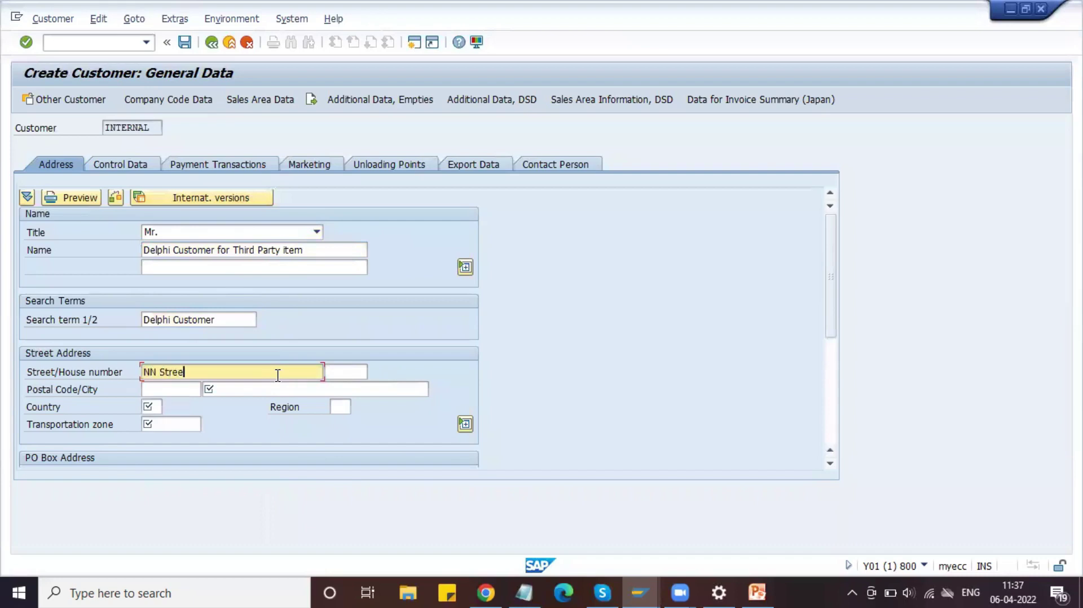
{"action": "type", "text": "t"}
{"action": "key", "text": "Tab"}
{"action": "type", "text": "123"}
{"action": "key", "text": "Tab"}
{"action": "key", "text": "Down"}
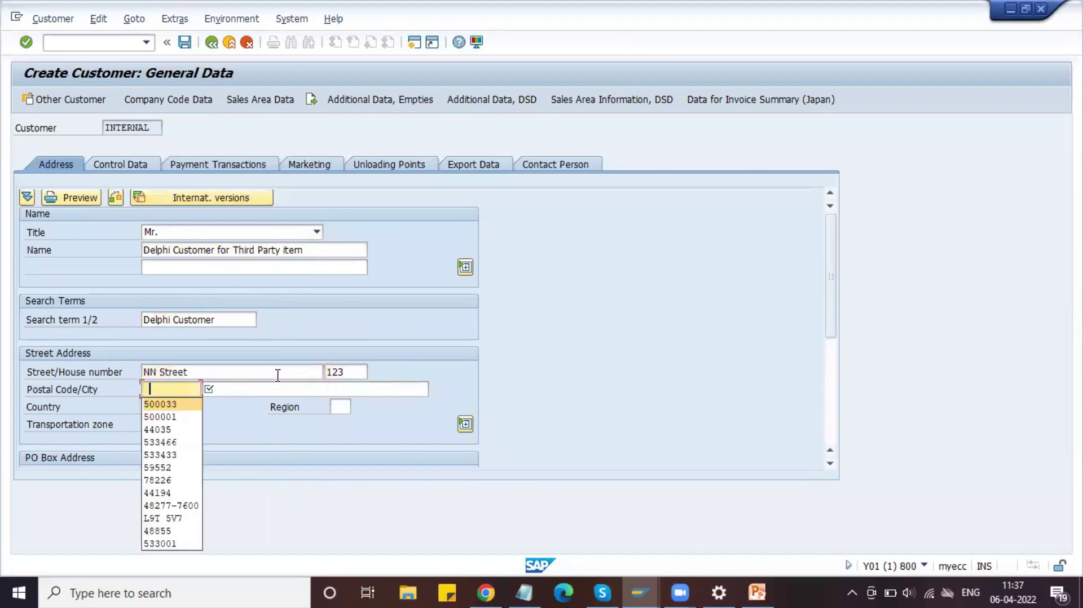
{"action": "key", "text": "Return"}
{"action": "key", "text": "Tab"}
{"action": "key", "text": "Down"}
{"action": "key", "text": "Return"}
{"action": "key", "text": "Tab"}
{"action": "key", "text": "Down"}
{"action": "key", "text": "Return"}
{"action": "key", "text": "Tab"}
{"action": "key", "text": "Down"}
{"action": "key", "text": "Return"}
{"action": "key", "text": "Tab"}
{"action": "key", "text": "Down"}
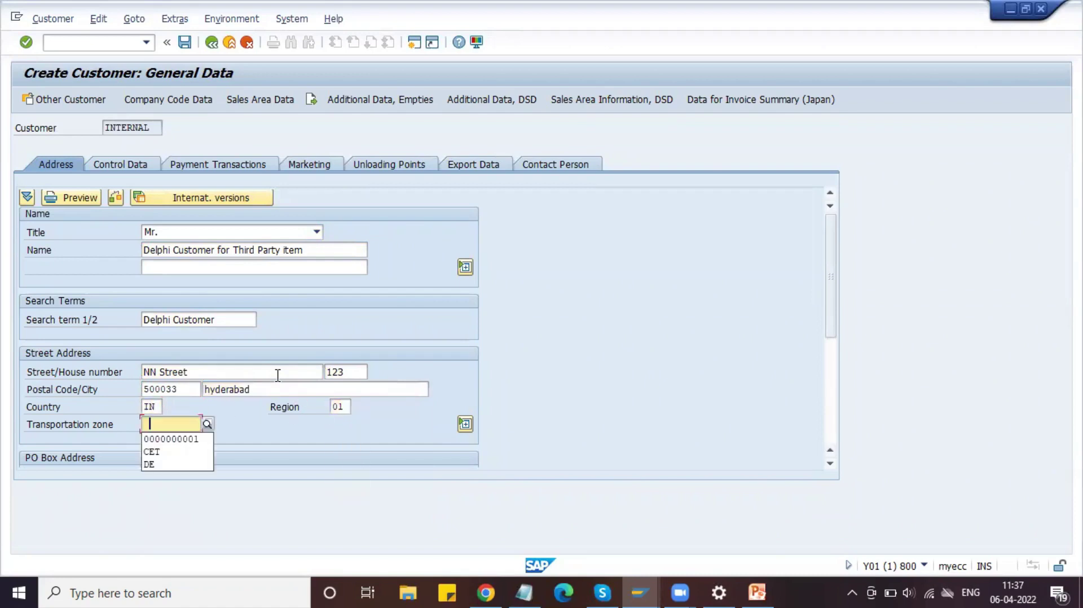
{"action": "key", "text": "Return"}
{"action": "key", "text": "Return"}
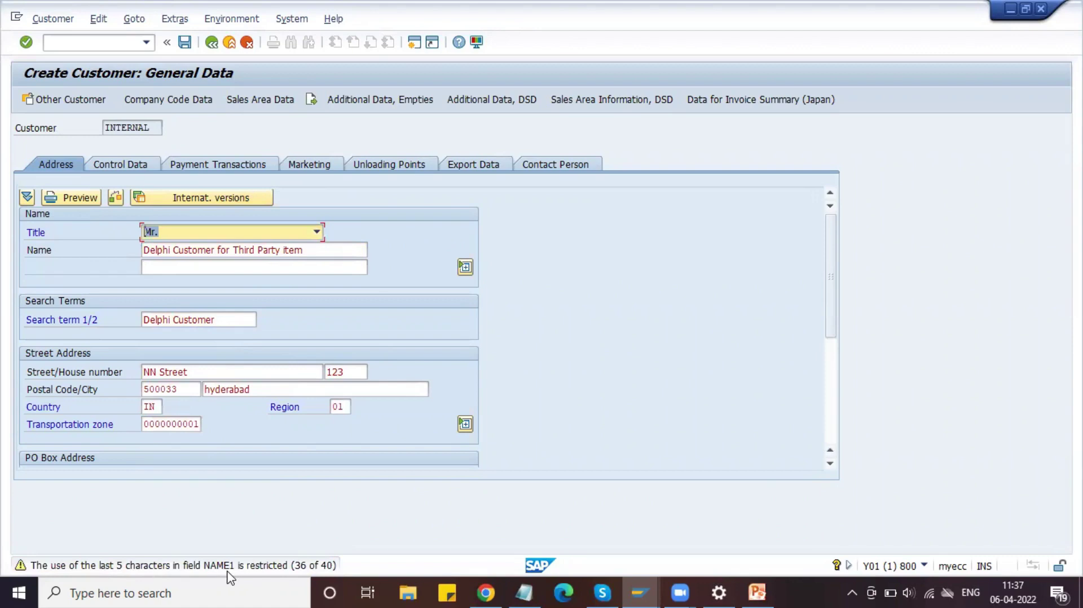
Move the words "for Third Party item" to the second name line, keep Delphi Customer in the first, and confirm
{"action": "left_click_drag", "start_coordinate": [309, 248], "coordinate": [218, 248]}
{"action": "key", "text": "ctrl+c"}
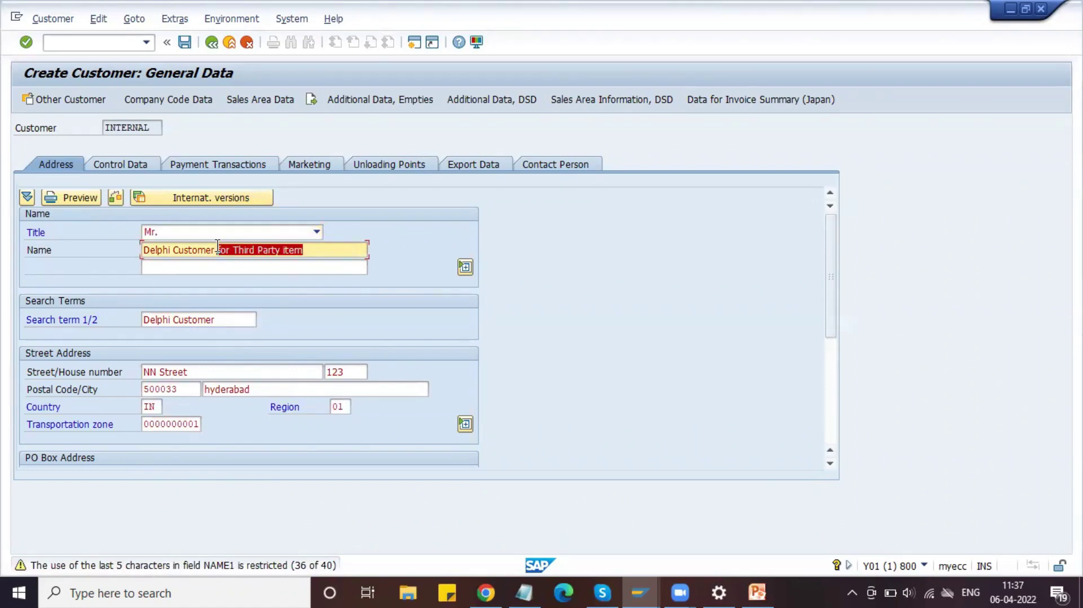
{"action": "left_click", "coordinate": [219, 250]}
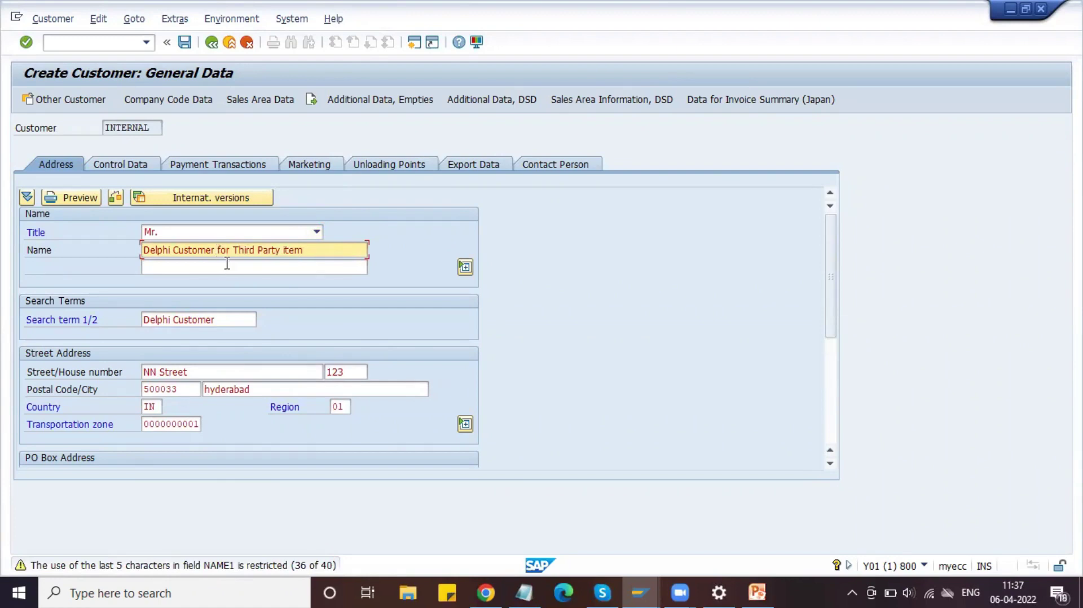
{"action": "left_click", "coordinate": [227, 263]}
{"action": "key", "text": "ctrl+v"}
{"action": "left_click", "coordinate": [310, 250]}
{"action": "key", "text": "BackSpace"}
{"action": "key", "text": "BackSpace"}
{"action": "key", "text": "BackSpace"}
{"action": "key", "text": "BackSpace"}
{"action": "key", "text": "BackSpace"}
{"action": "key", "text": "BackSpace"}
{"action": "key", "text": "BackSpace"}
{"action": "key", "text": "BackSpace"}
{"action": "key", "text": "BackSpace"}
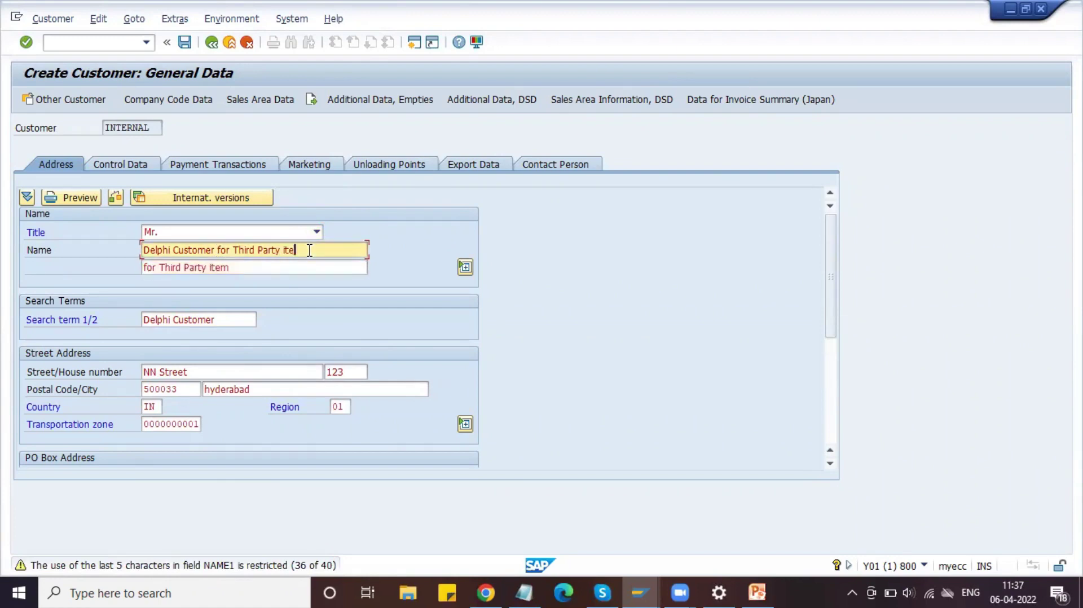
{"action": "key", "text": "BackSpace"}
{"action": "key", "text": "BackSpace"}
{"action": "key", "text": "BackSpace"}
{"action": "key", "text": "BackSpace"}
{"action": "key", "text": "BackSpace"}
{"action": "key", "text": "BackSpace"}
{"action": "key", "text": "BackSpace"}
{"action": "key", "text": "BackSpace"}
{"action": "key", "text": "BackSpace"}
{"action": "key", "text": "BackSpace"}
{"action": "key", "text": "BackSpace"}
{"action": "key", "text": "BackSpace"}
{"action": "key", "text": "BackSpace"}
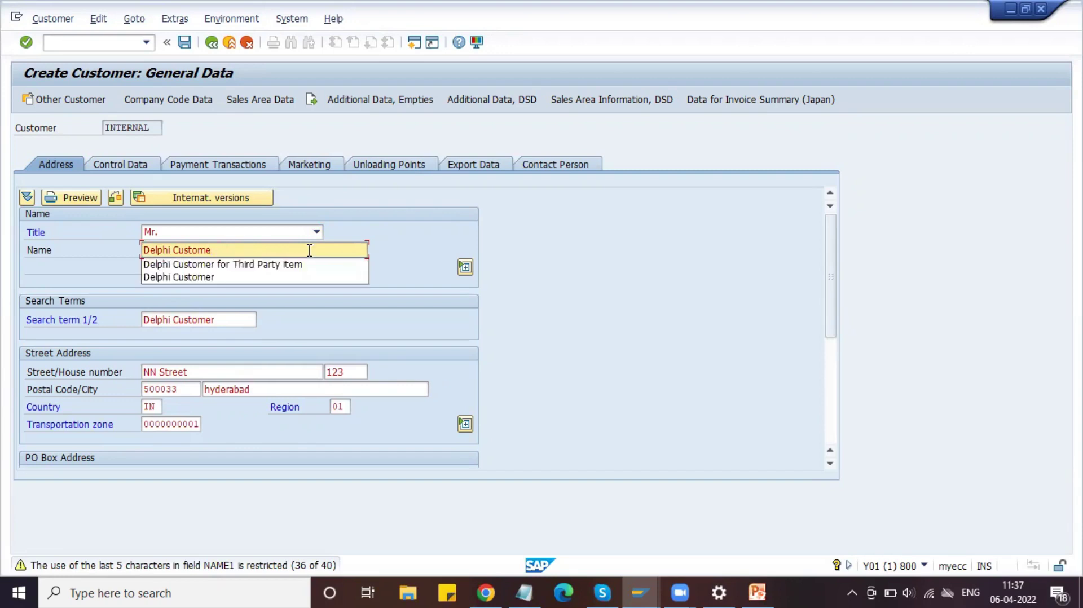
{"action": "key", "text": "Return"}
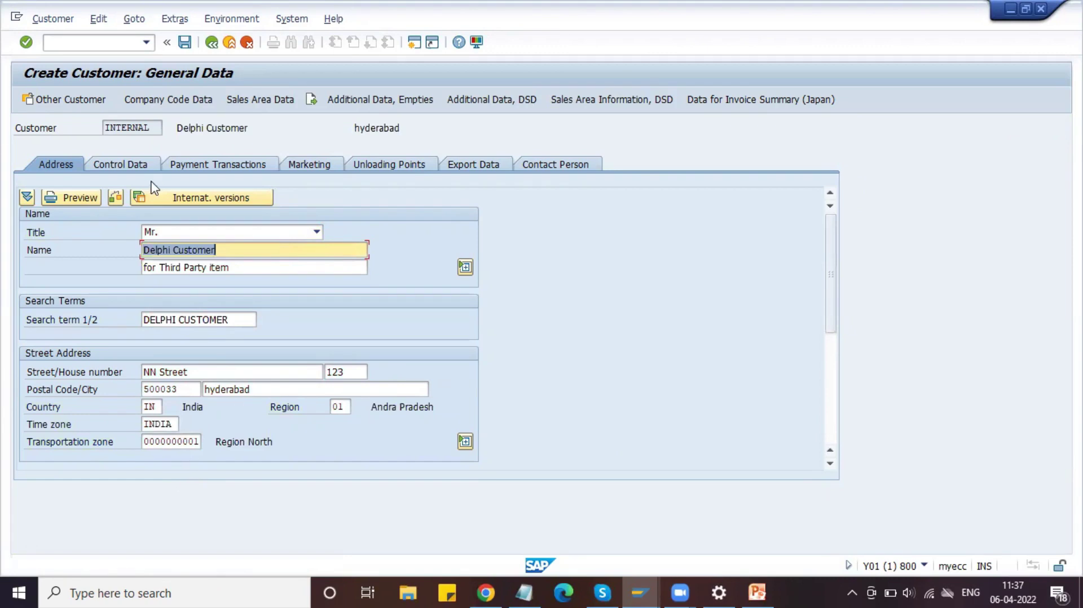
Set the reconciliation account in the company code data to 140000, Trade Receivables - domestic
{"action": "left_click", "coordinate": [133, 168]}
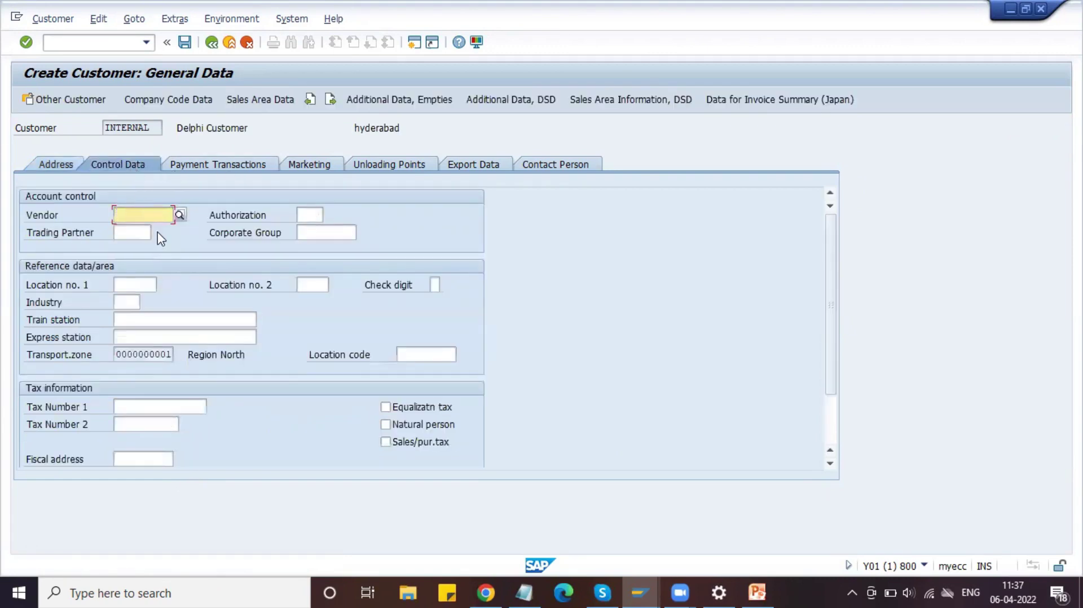
{"action": "left_click", "coordinate": [177, 100]}
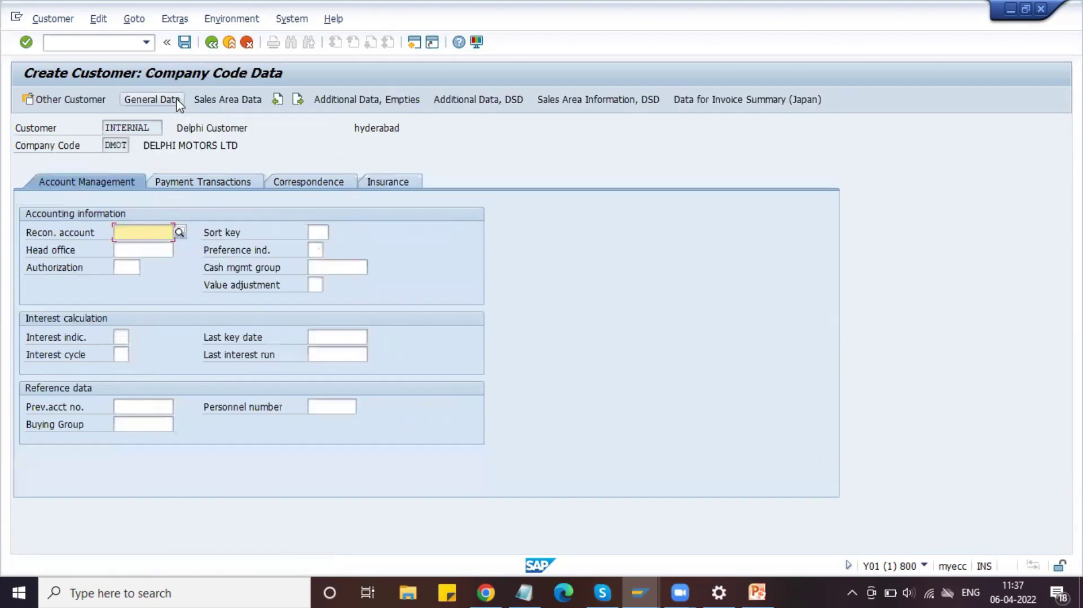
{"action": "left_click", "coordinate": [179, 231]}
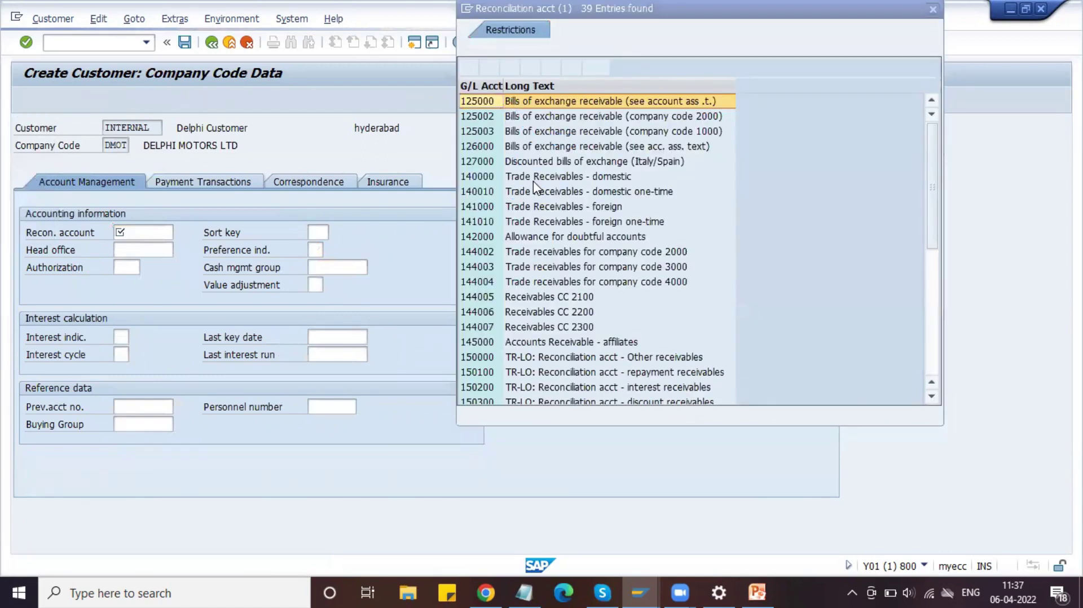
{"action": "double_click", "coordinate": [530, 176]}
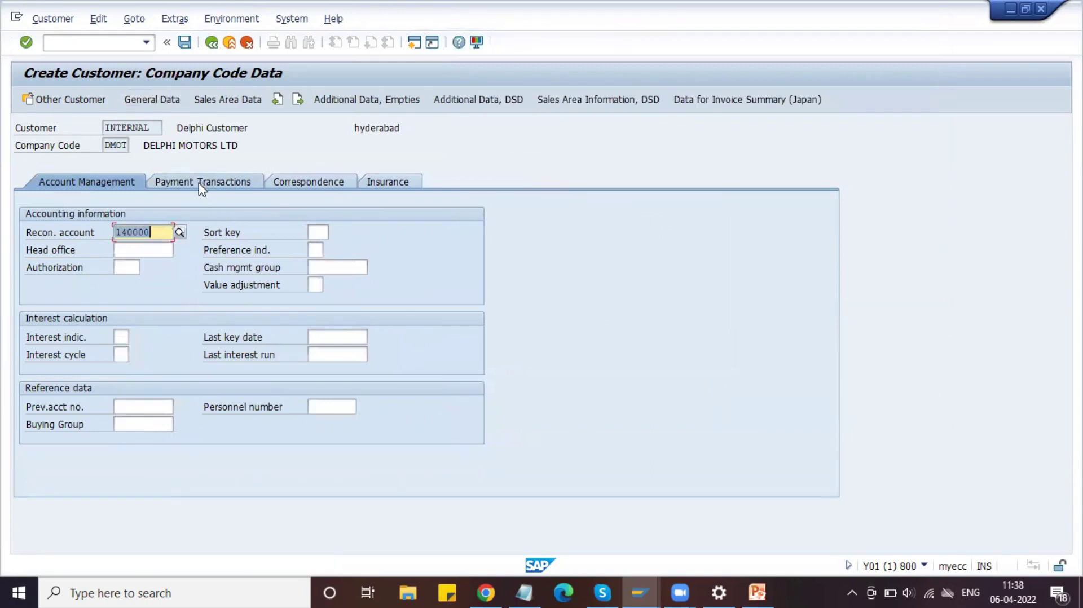
Set the shipping conditions to 01 in the customer's sales area data and save the customer
{"action": "left_click", "coordinate": [219, 105]}
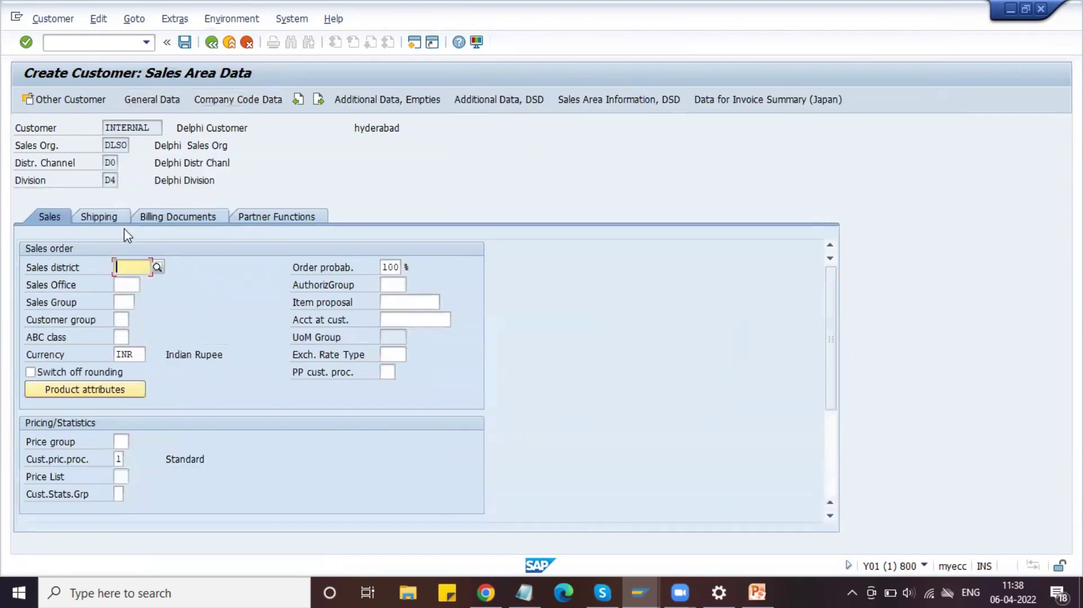
{"action": "left_click", "coordinate": [117, 217]}
{"action": "left_click", "coordinate": [149, 285]}
{"action": "type", "text": "01"}
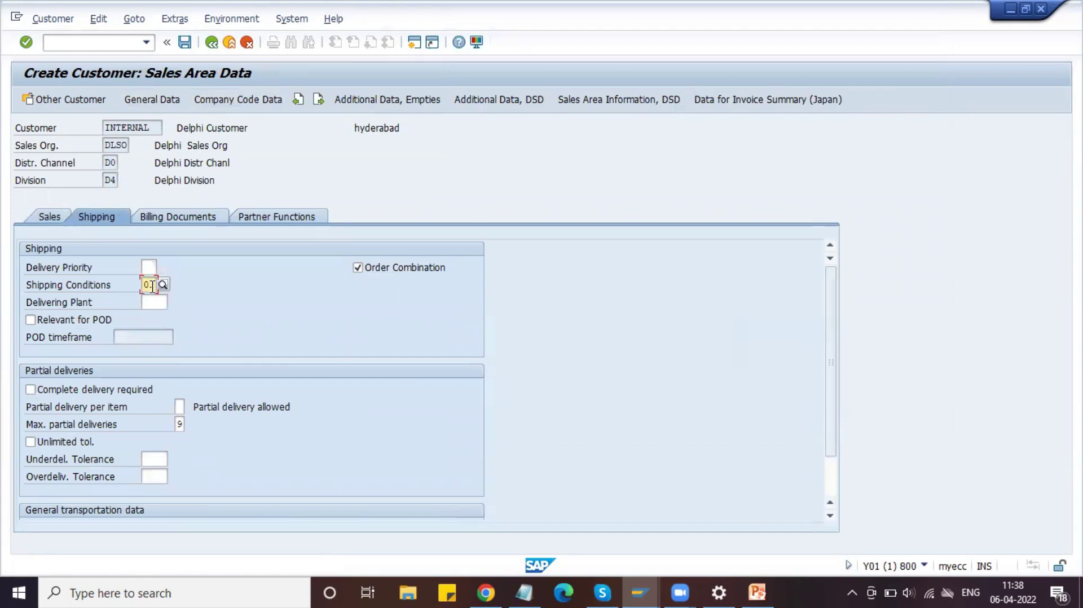
{"action": "key", "text": "Return"}
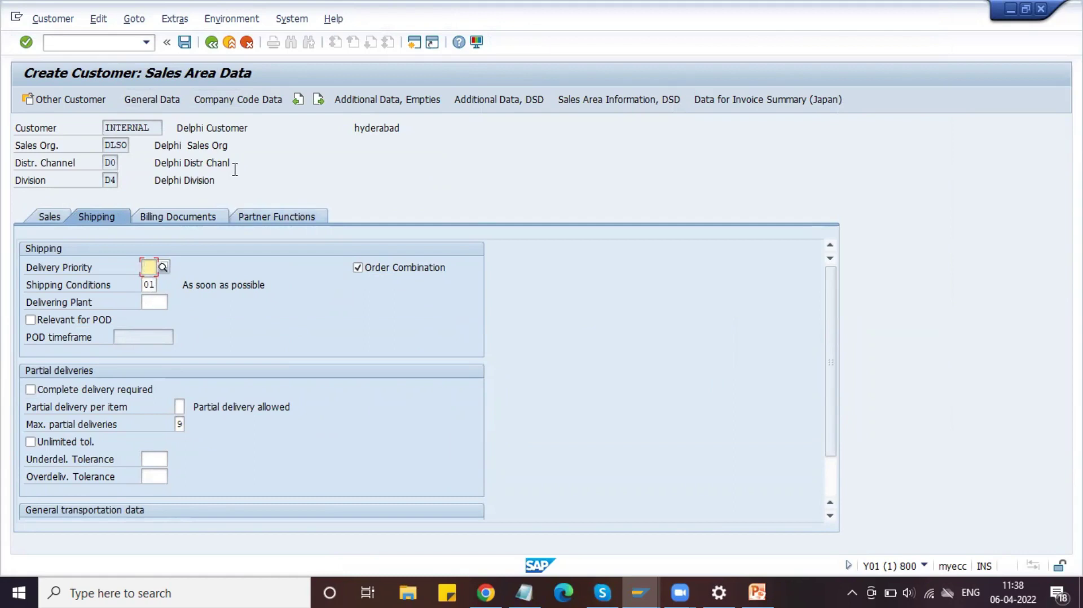
{"action": "left_click", "coordinate": [184, 43]}
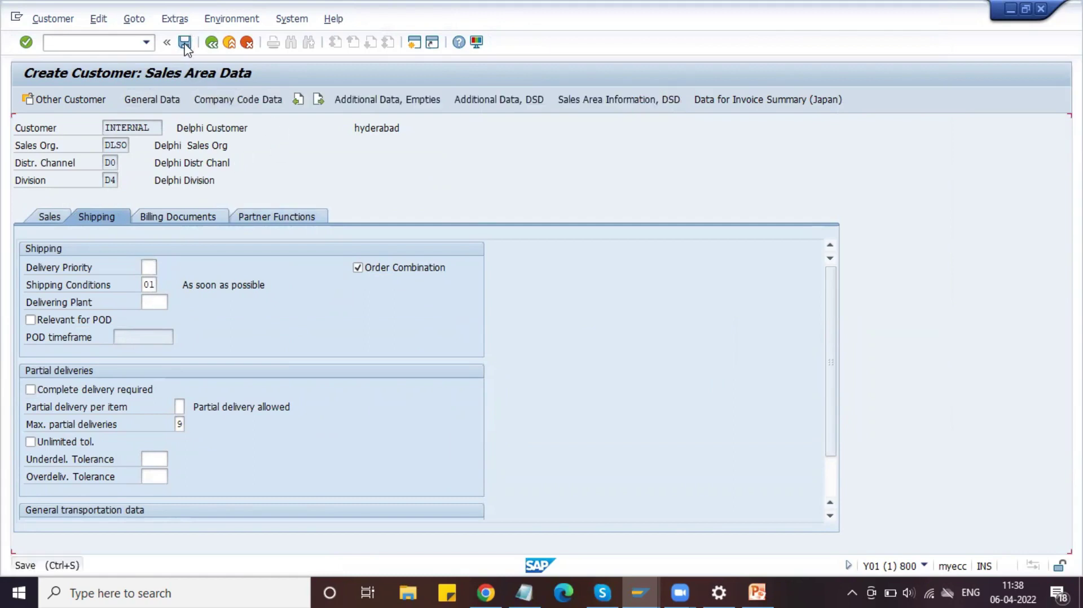
Set the tax classification to 0 for all the India tax categories in the billing data and save the customer
{"action": "type", "text": "0"}
{"action": "key", "text": "Return"}
{"action": "type", "text": "0"}
{"action": "key", "text": "Return"}
{"action": "type", "text": "0"}
{"action": "key", "text": "Return"}
{"action": "type", "text": "0"}
{"action": "key", "text": "Return"}
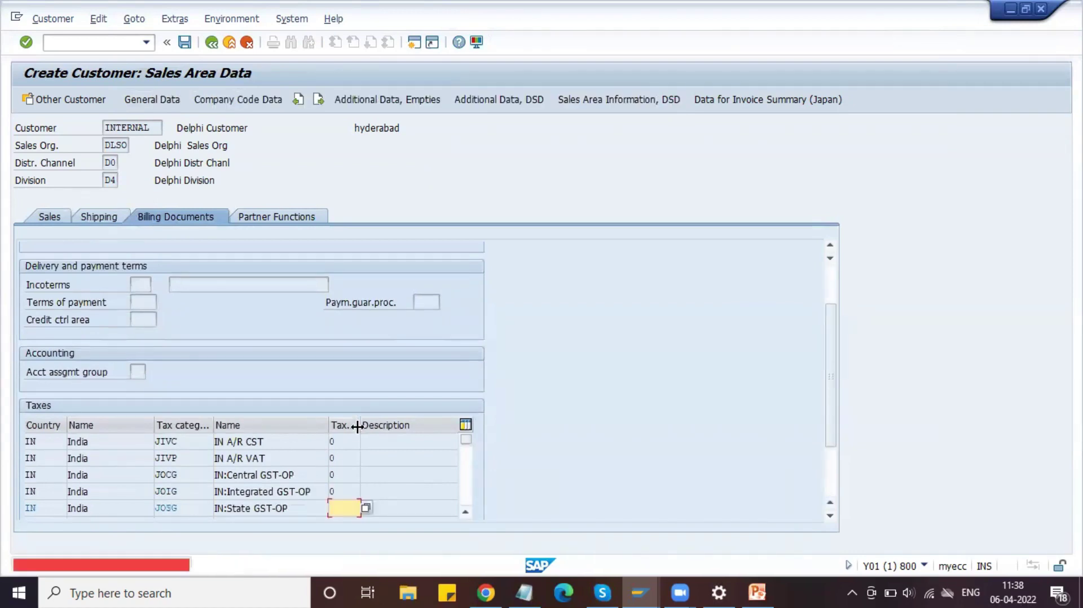
{"action": "type", "text": "0"}
{"action": "key", "text": "Return"}
{"action": "type", "text": "0"}
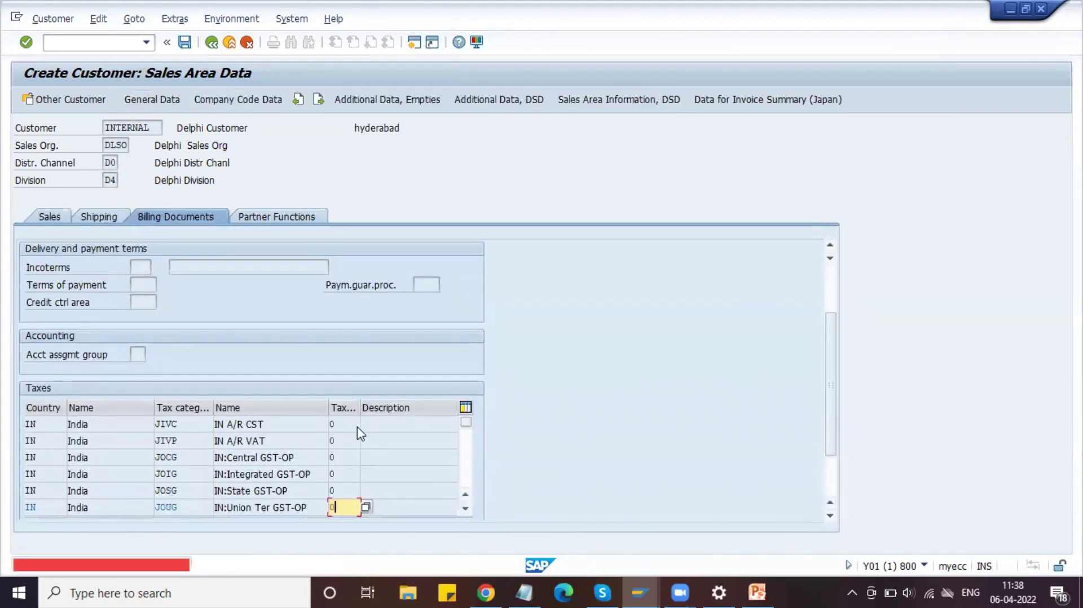
{"action": "key", "text": "Return"}
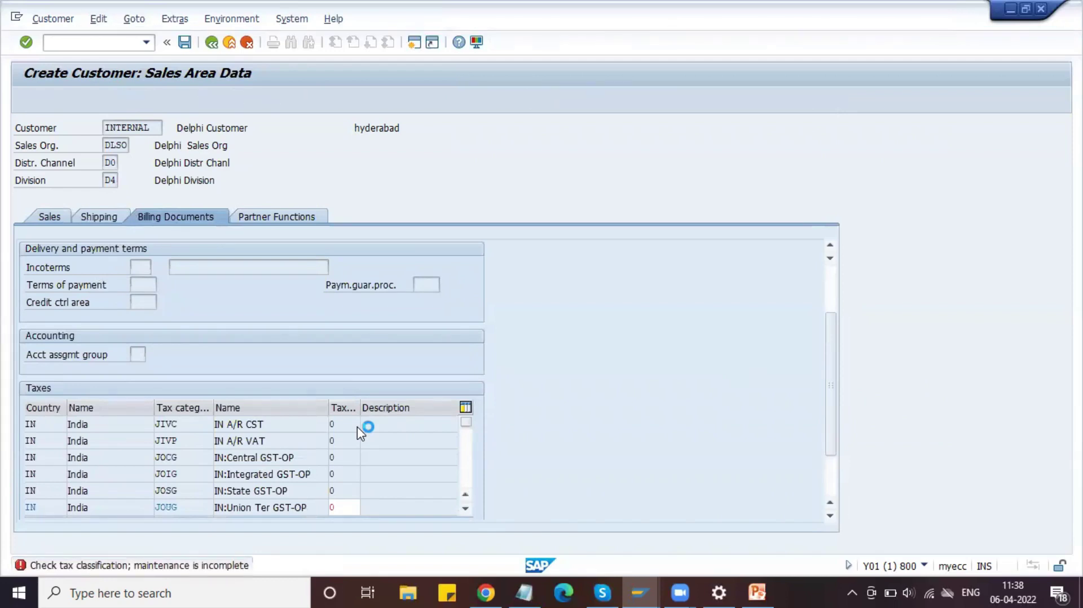
{"action": "key", "text": "ctrl+s"}
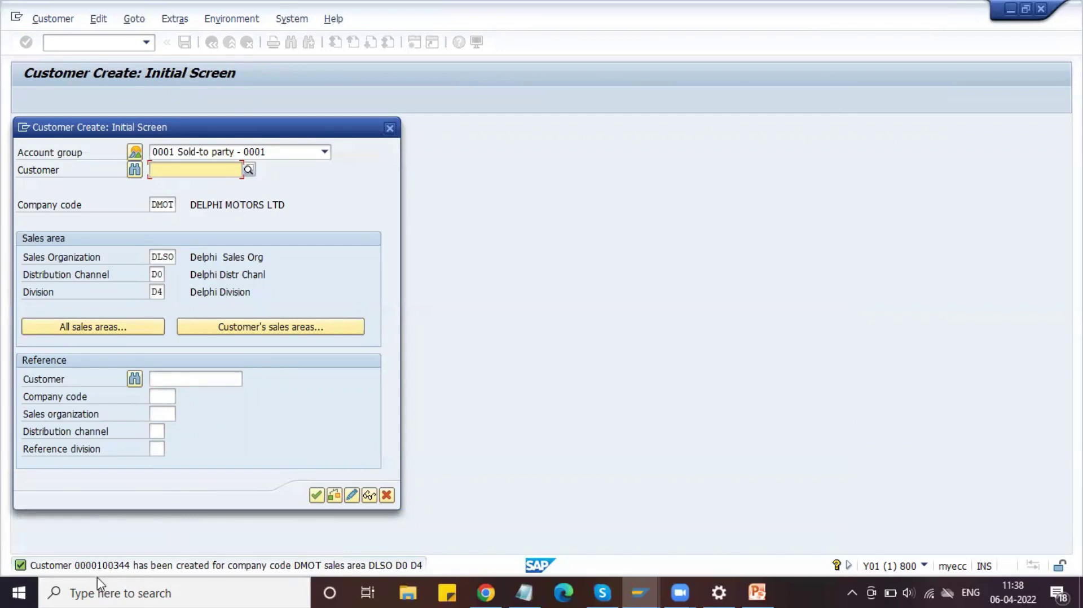
Note the new customer's number below the existing entries in Notepad and return to SAP
{"action": "left_click", "coordinate": [525, 591]}
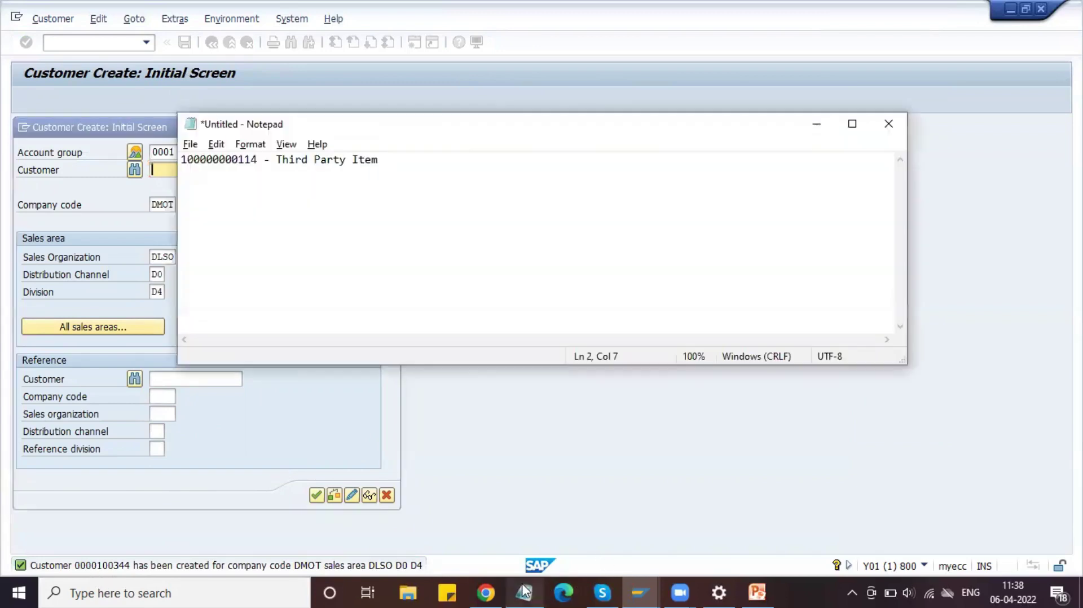
{"action": "type", "text": "100344"}
{"action": "key", "text": "alt+Tab"}
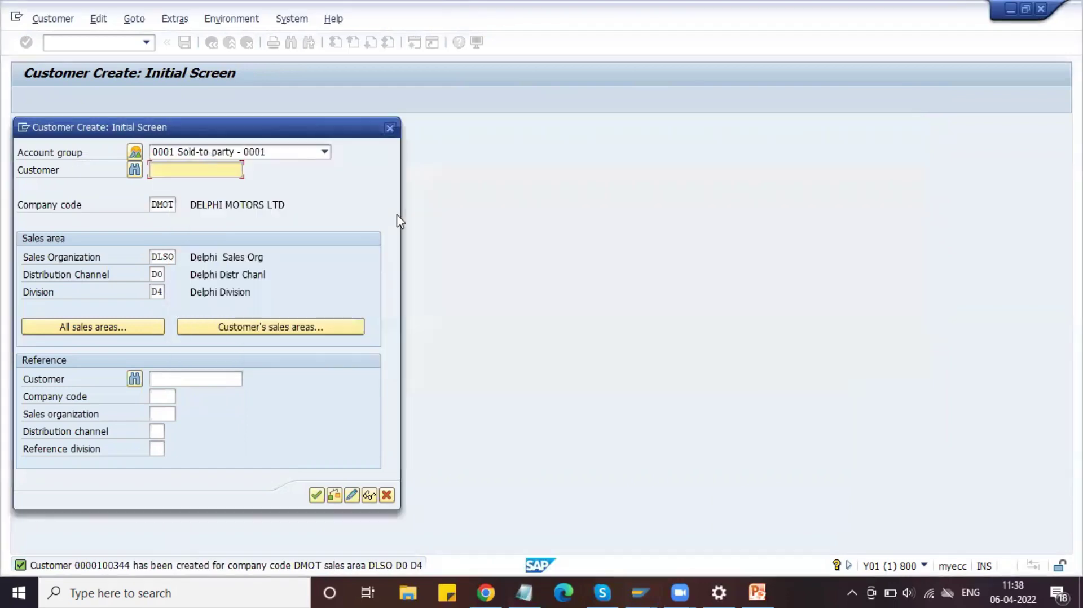
Close the customer creation dialog and start transaction VA01 to create a sales order
{"action": "left_click", "coordinate": [390, 128]}
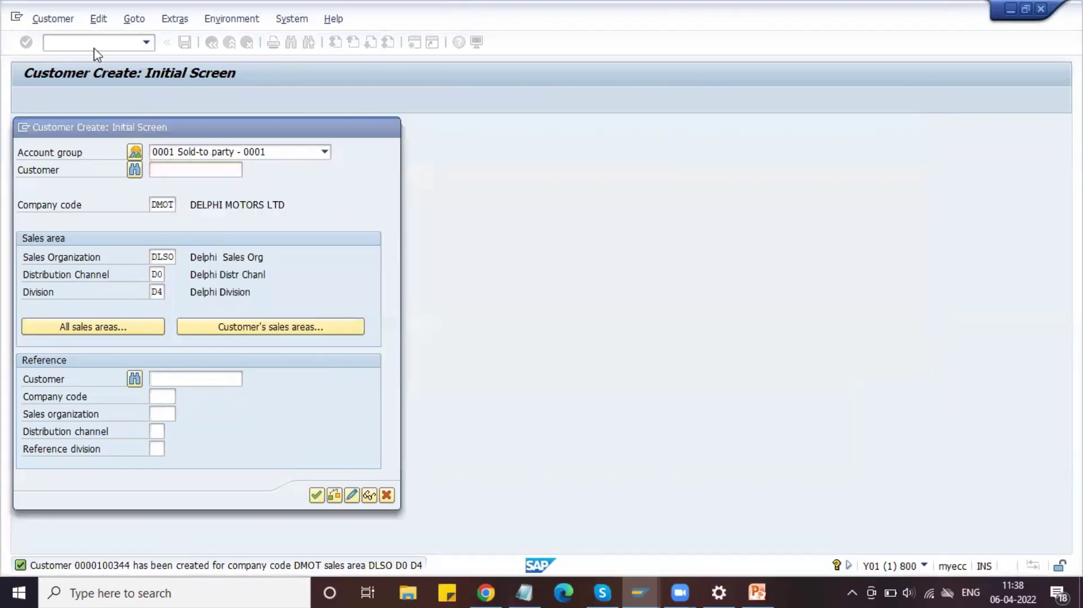
{"action": "type", "text": "/nva01"}
{"action": "key", "text": "Return"}
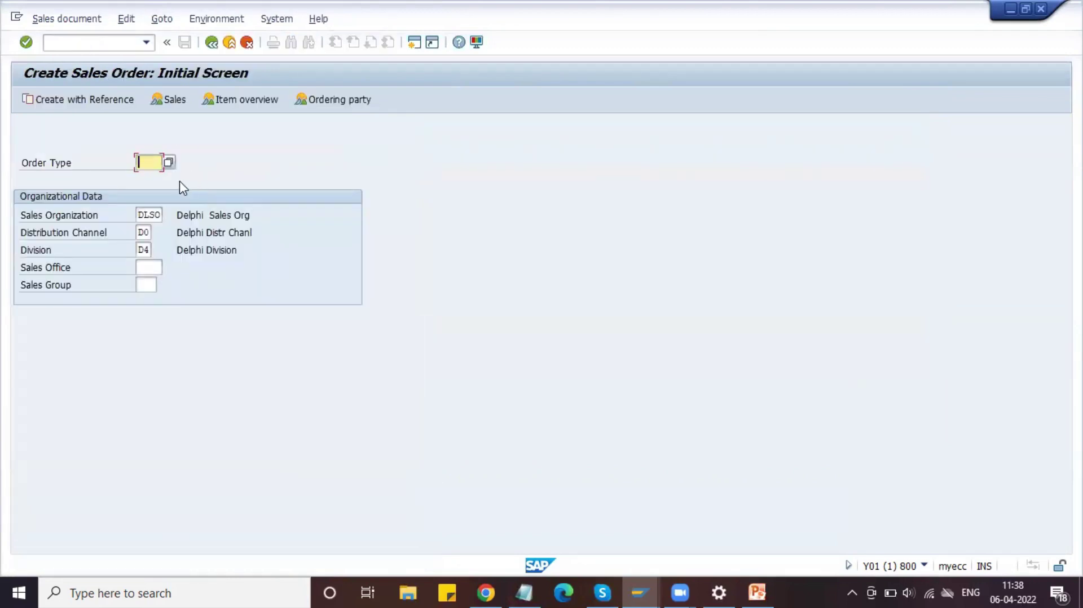
Set the order type to OR, the sales office to DSOF and the sales group to DSG, and continue to the order overview
{"action": "type", "text": "or"}
{"action": "left_click", "coordinate": [147, 267]}
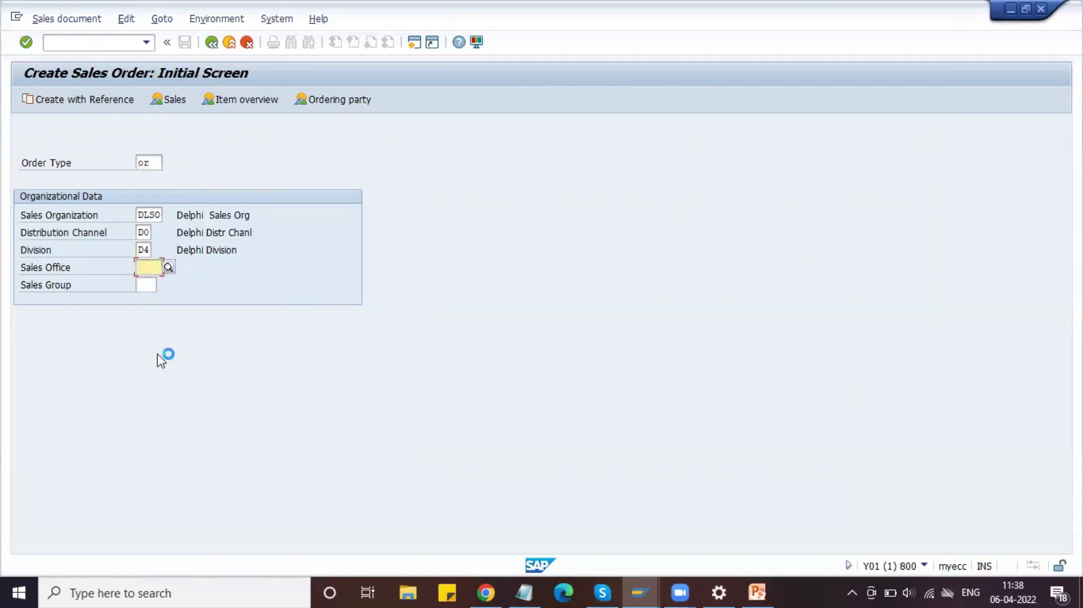
{"action": "type", "text": "DSOF"}
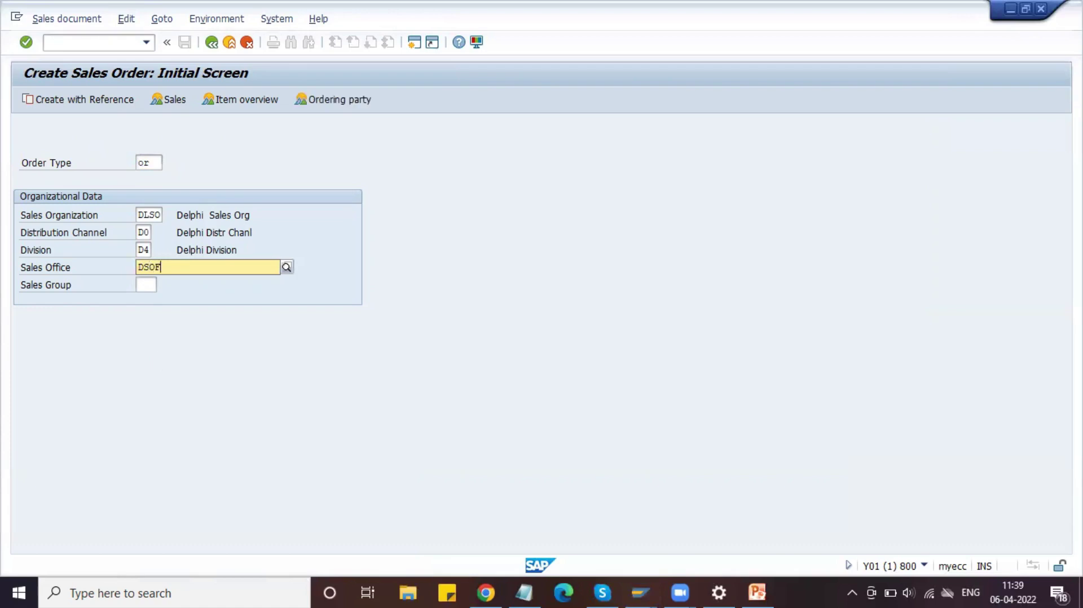
{"action": "key", "text": "Tab"}
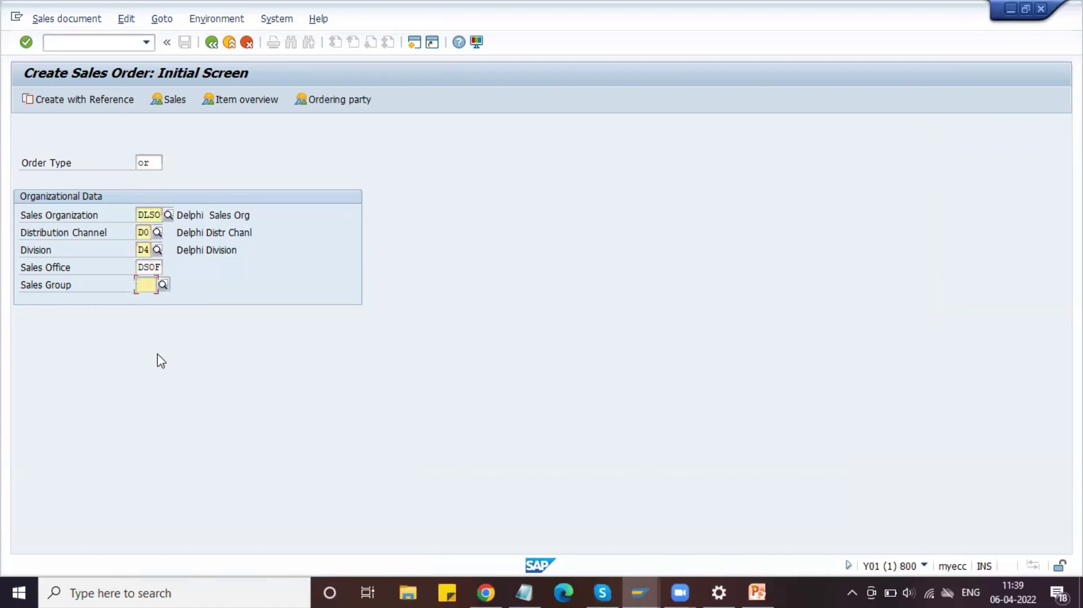
{"action": "type", "text": "DSG"}
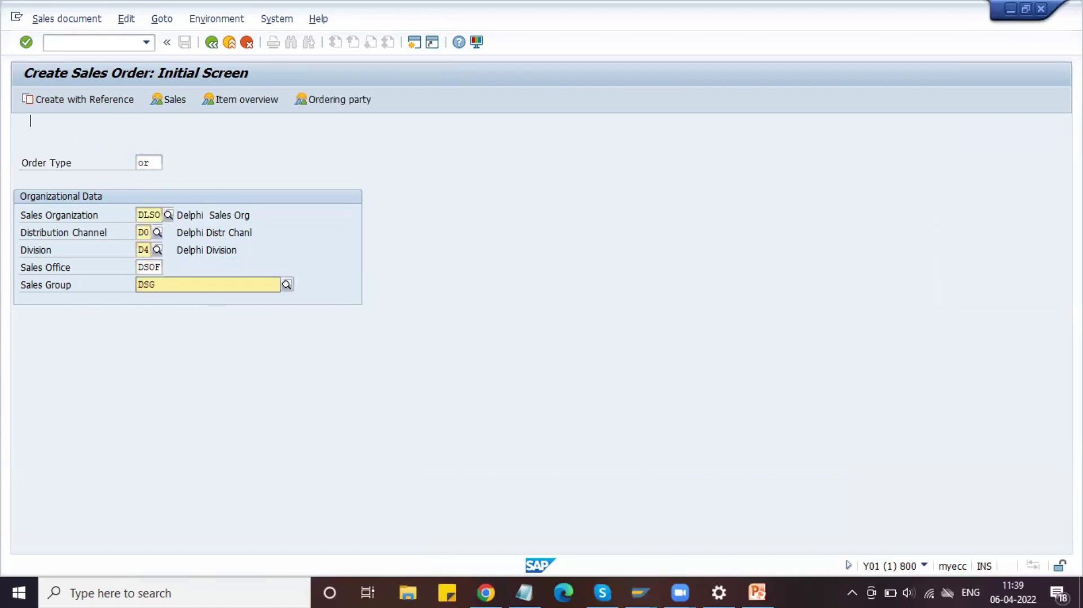
{"action": "key", "text": "Down"}
{"action": "key", "text": "Return"}
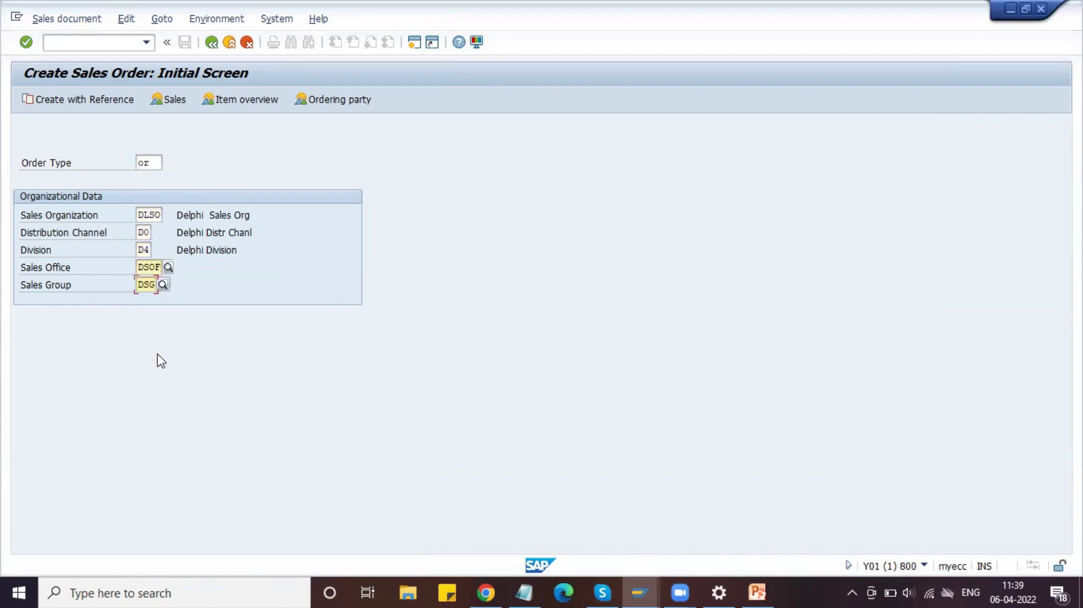
{"action": "key", "text": "Return"}
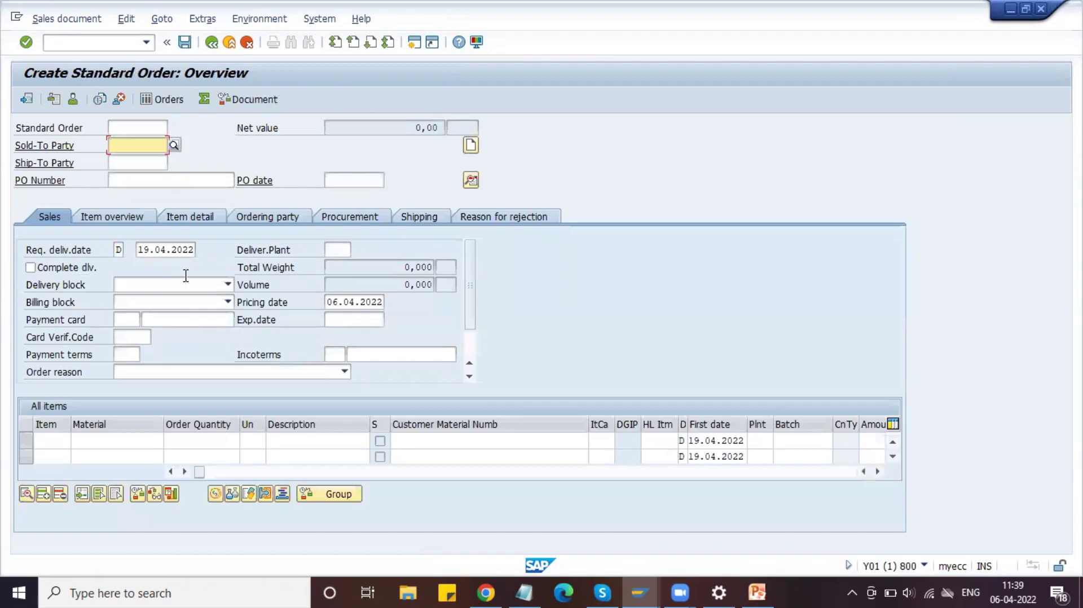
Copy the new customer's number from Notepad into the sold-to party and ship-to party of the order
{"action": "key", "text": "alt+Tab"}
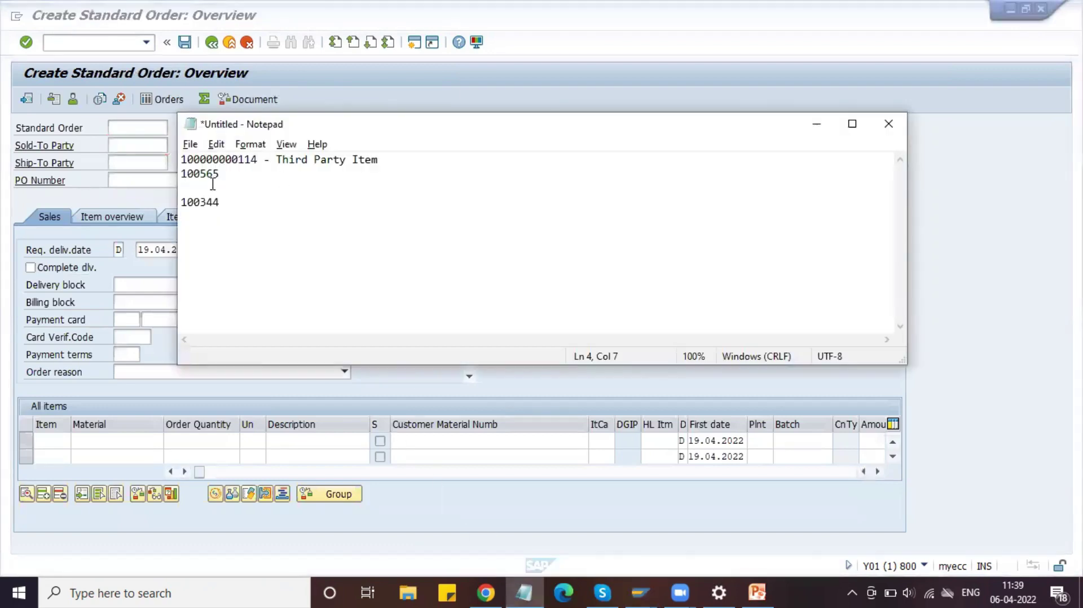
{"action": "double_click", "coordinate": [213, 202]}
{"action": "key", "text": "ctrl+c"}
{"action": "left_click", "coordinate": [140, 148]}
{"action": "key", "text": "ctrl+v"}
{"action": "left_click", "coordinate": [140, 162]}
{"action": "key", "text": "ctrl+v"}
Set the PO number to Test_1 and the PO date to 06.04.2022, and confirm the order header
{"action": "left_click", "coordinate": [168, 179]}
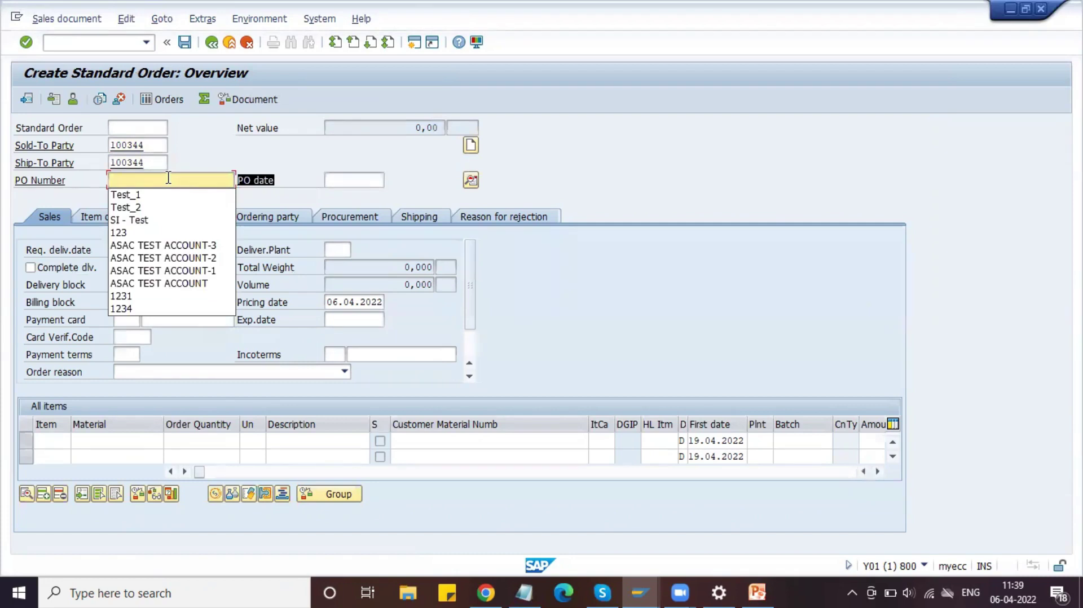
{"action": "key", "text": "Down"}
{"action": "key", "text": "Return"}
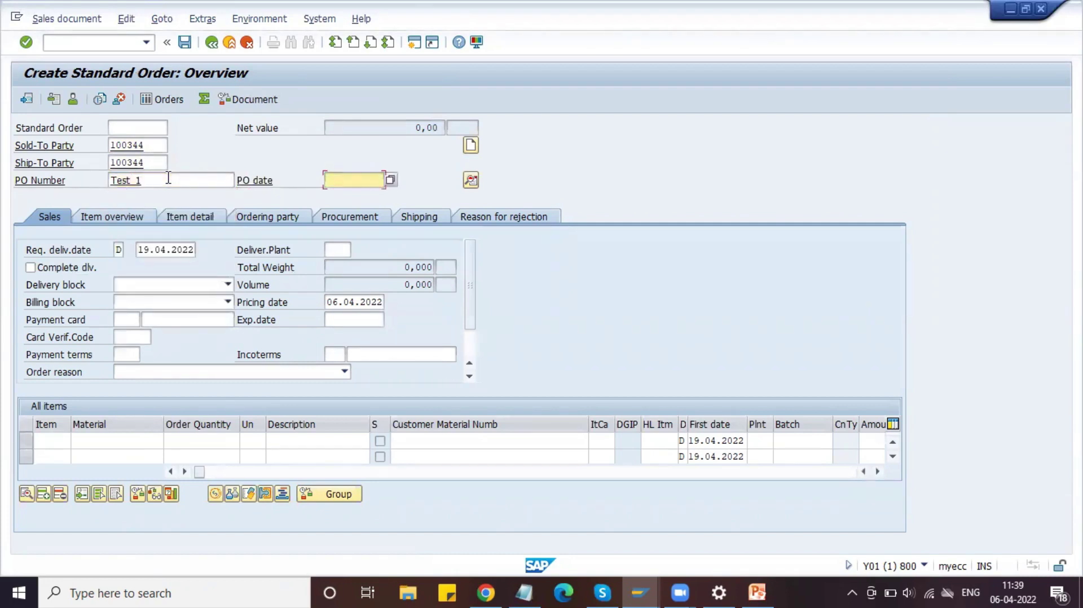
{"action": "key", "text": "Return"}
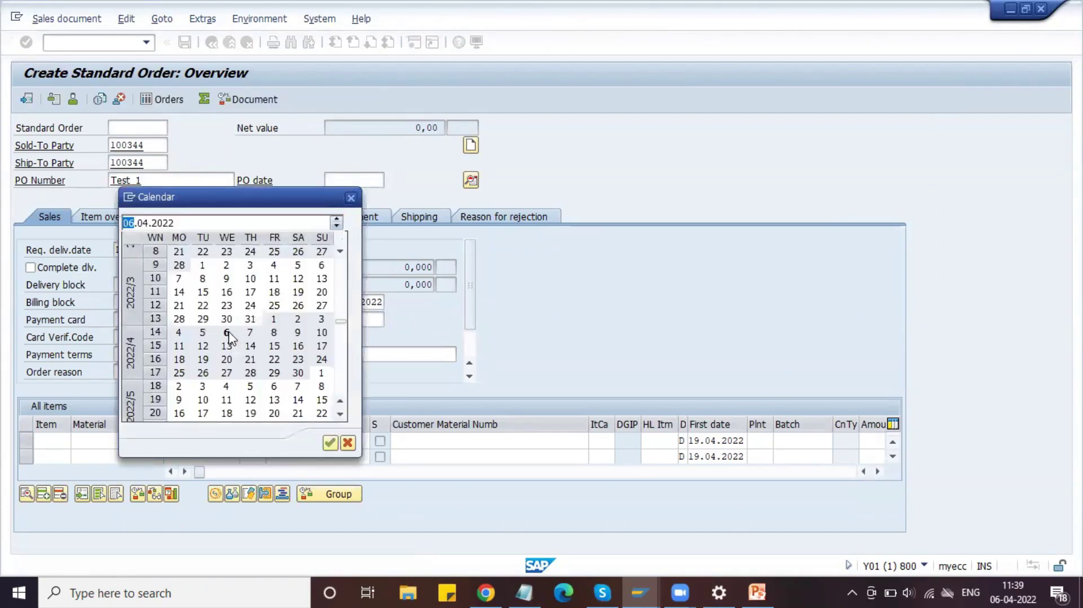
{"action": "double_click", "coordinate": [229, 334]}
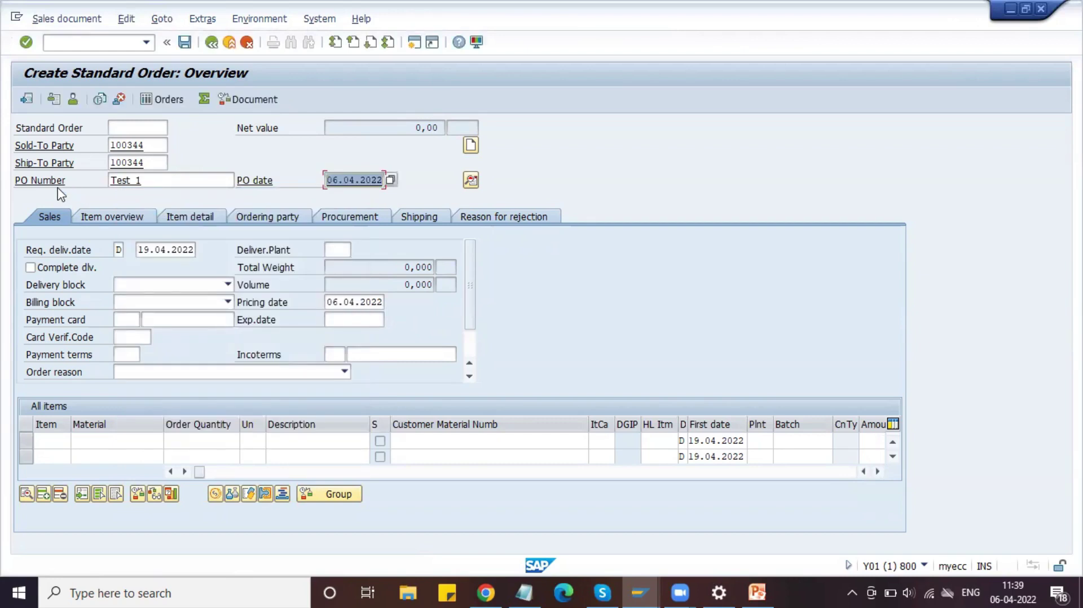
{"action": "left_click", "coordinate": [142, 181]}
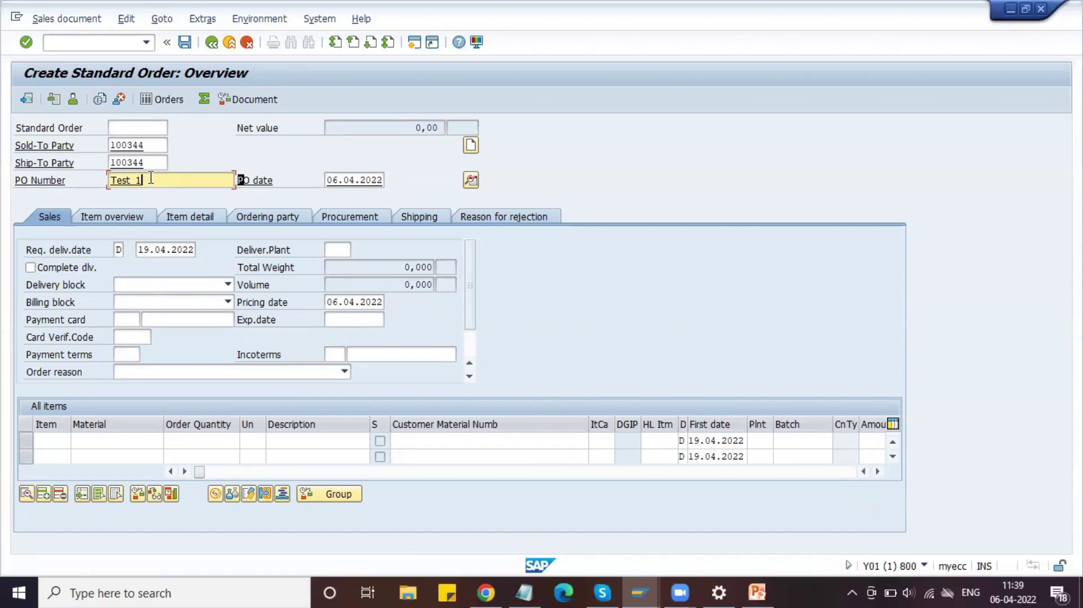
{"action": "key", "text": "Return"}
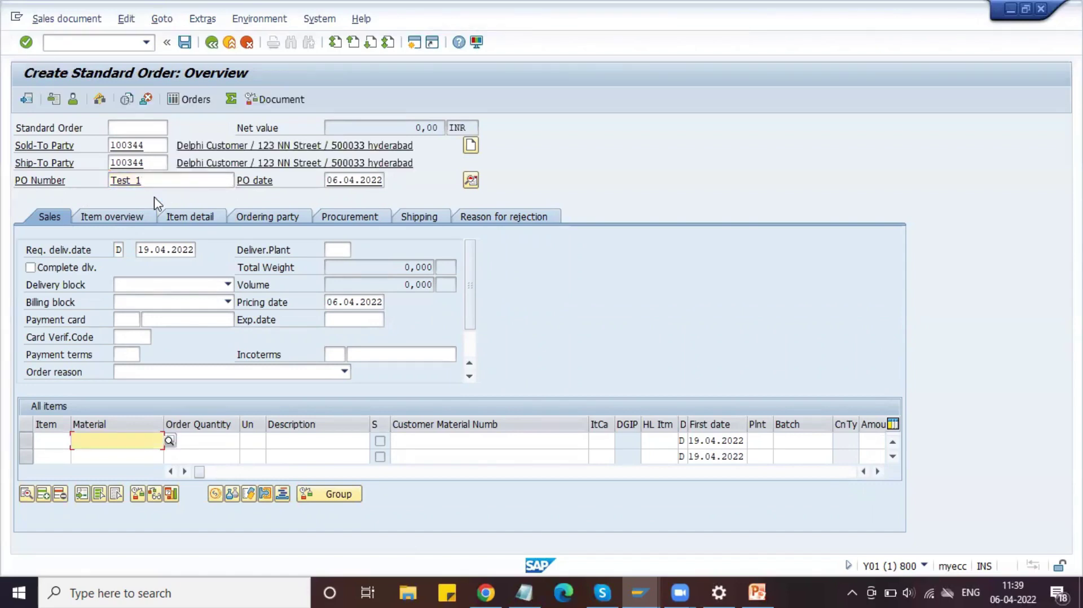
{"action": "left_click", "coordinate": [524, 592]}
{"action": "double_click", "coordinate": [228, 160]}
{"action": "key", "text": "ctrl+c"}
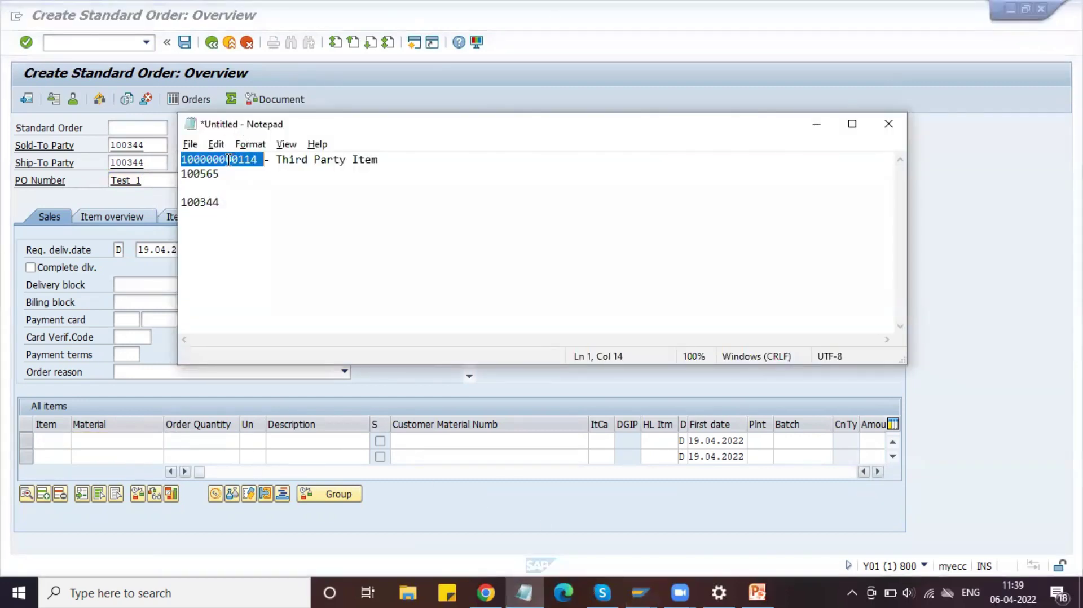
{"action": "left_click", "coordinate": [431, 81]}
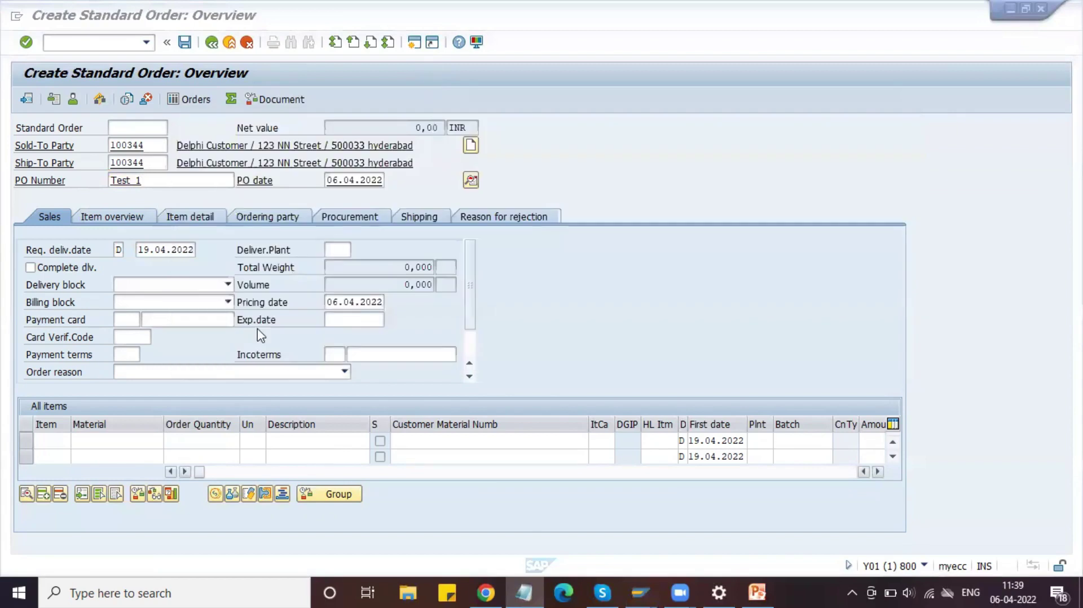
{"action": "left_click", "coordinate": [125, 440]}
{"action": "key", "text": "ctrl+v"}
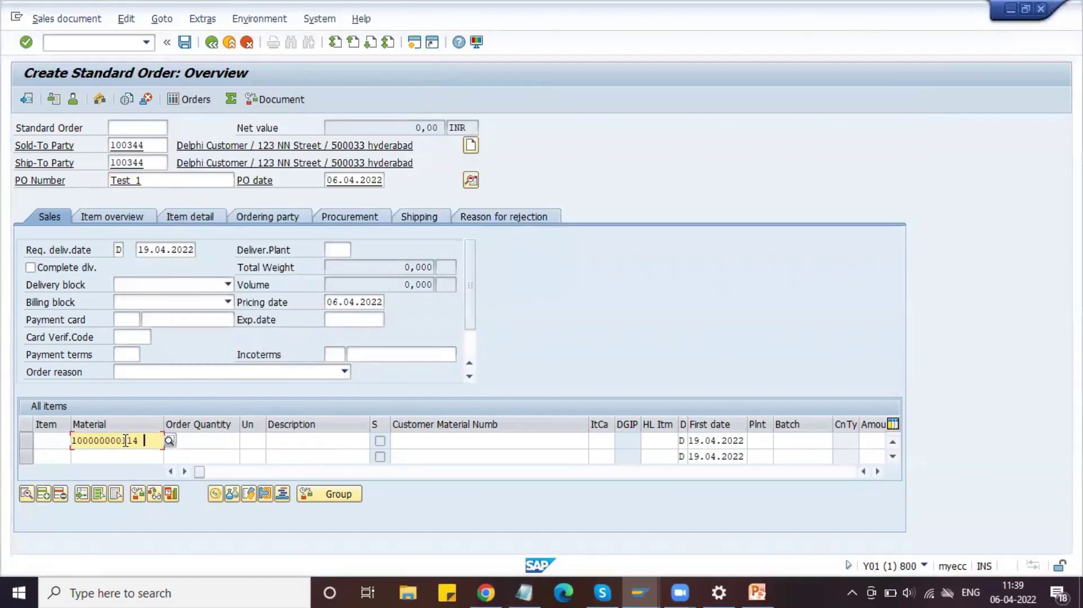
Set the first item's order quantity to 1000 and its plant to DPL1, and confirm the line
{"action": "left_click", "coordinate": [229, 439]}
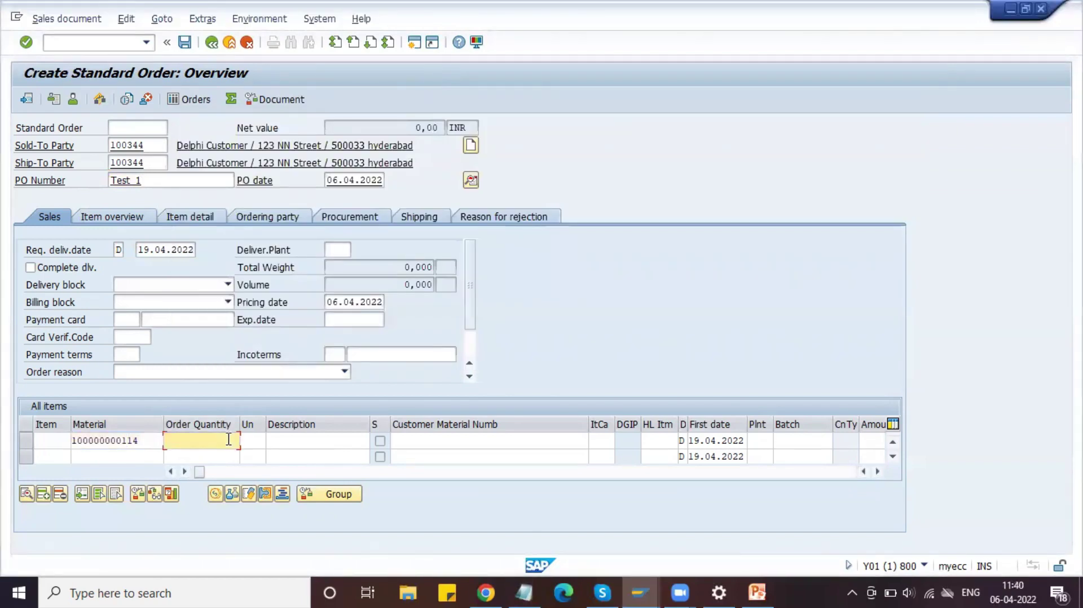
{"action": "type", "text": "1000"}
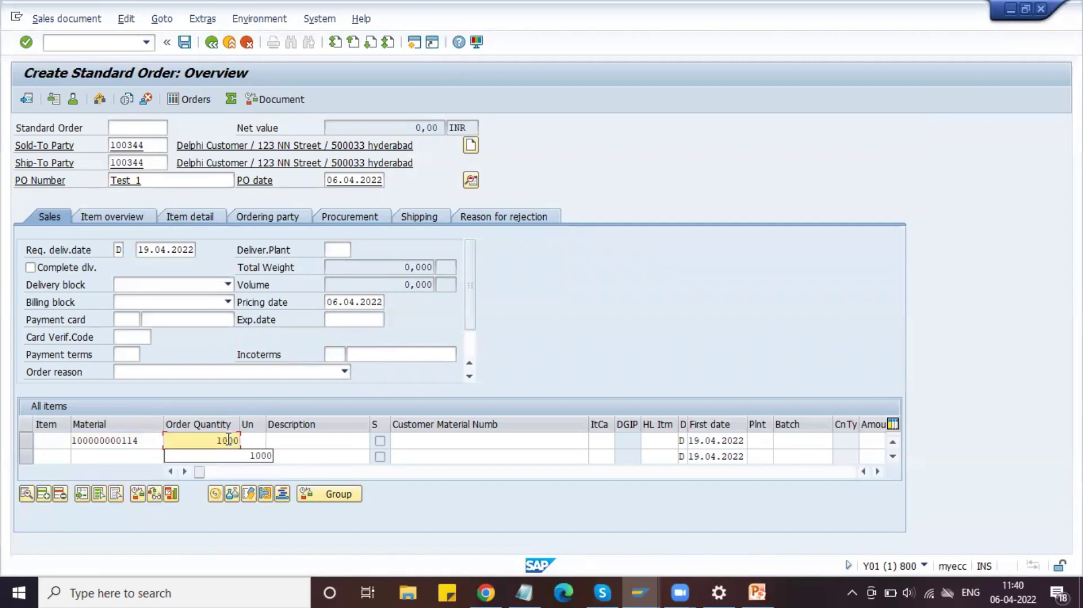
{"action": "left_click", "coordinate": [763, 439]}
{"action": "type", "text": "DPL1"}
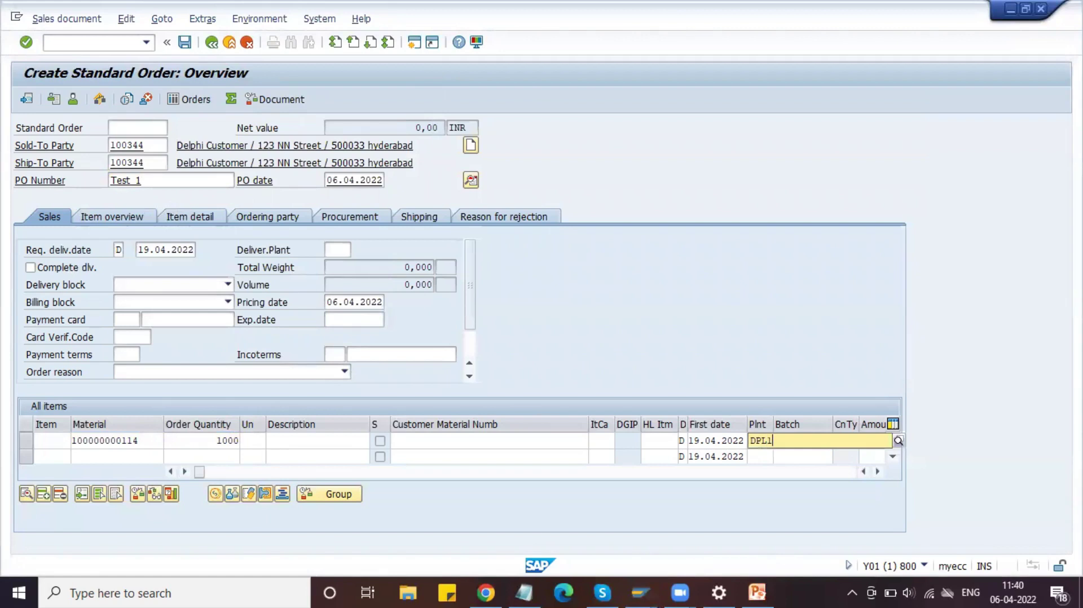
{"action": "key", "text": "Down"}
{"action": "key", "text": "Return"}
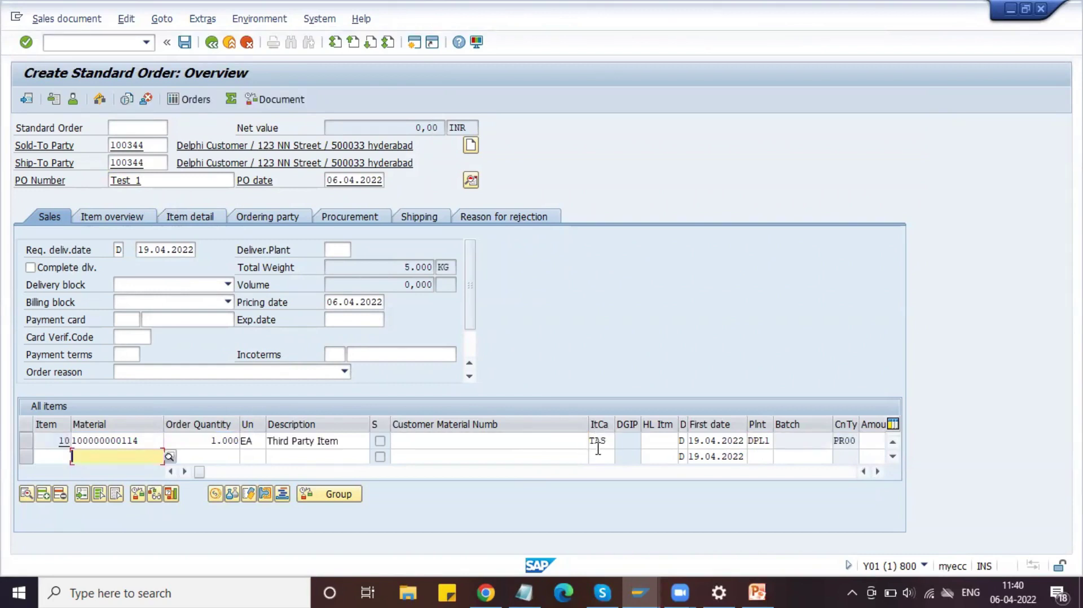
Check the order's incompletion log, including the terms of payment entry for item 10, and return to the order overview
{"action": "left_click", "coordinate": [445, 444]}
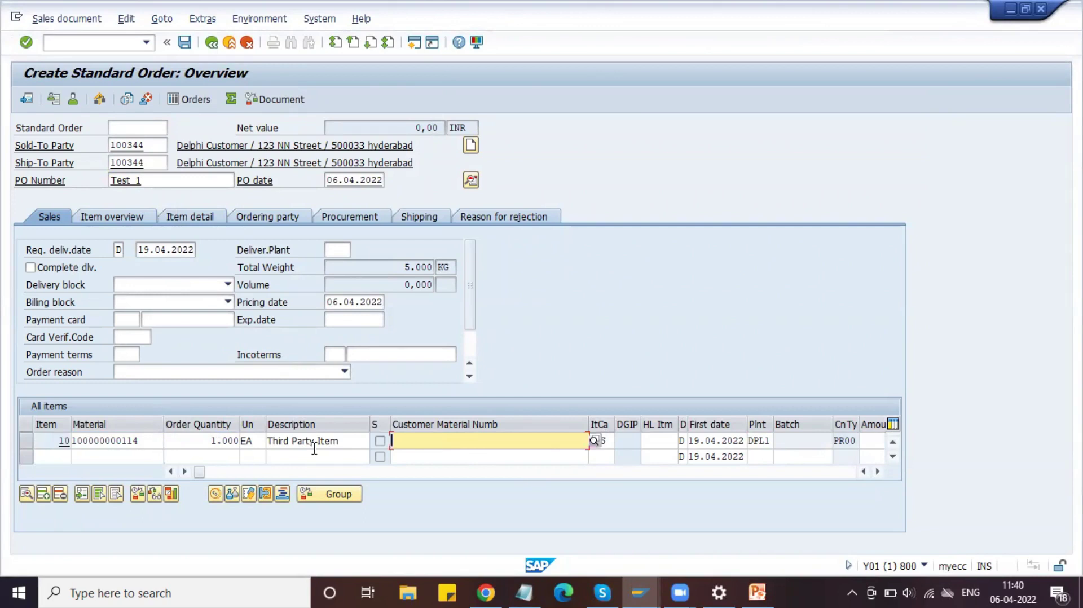
{"action": "left_click", "coordinate": [192, 444]}
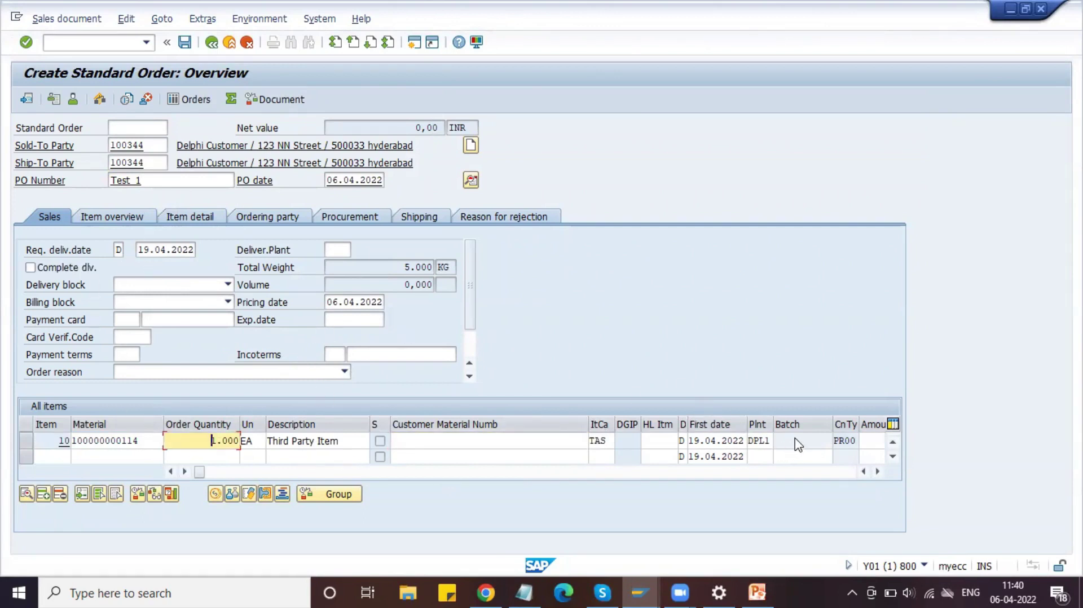
{"action": "left_click", "coordinate": [125, 20]}
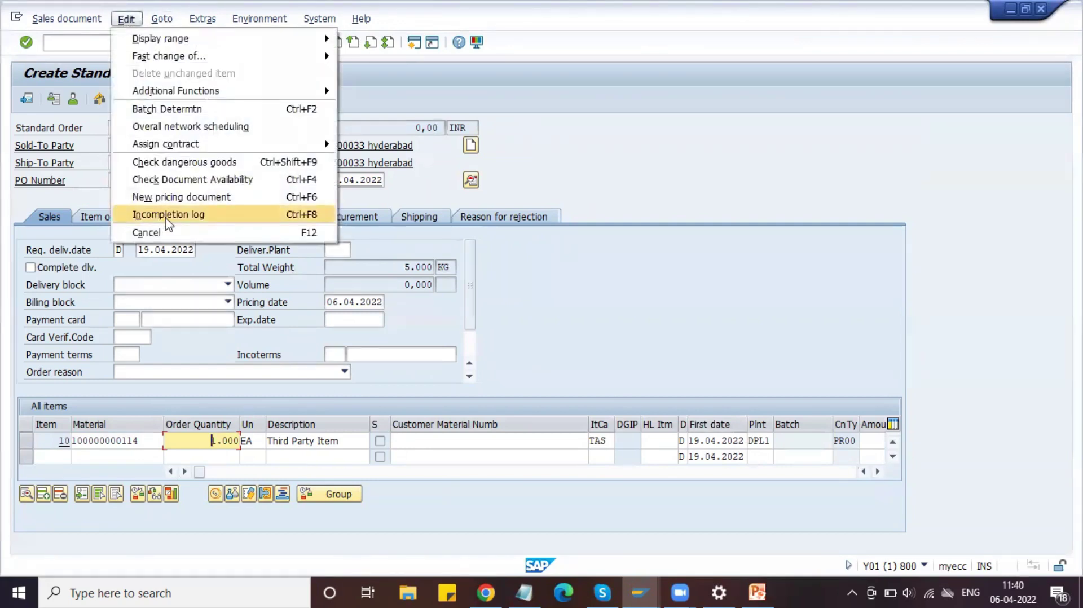
{"action": "left_click", "coordinate": [167, 217]}
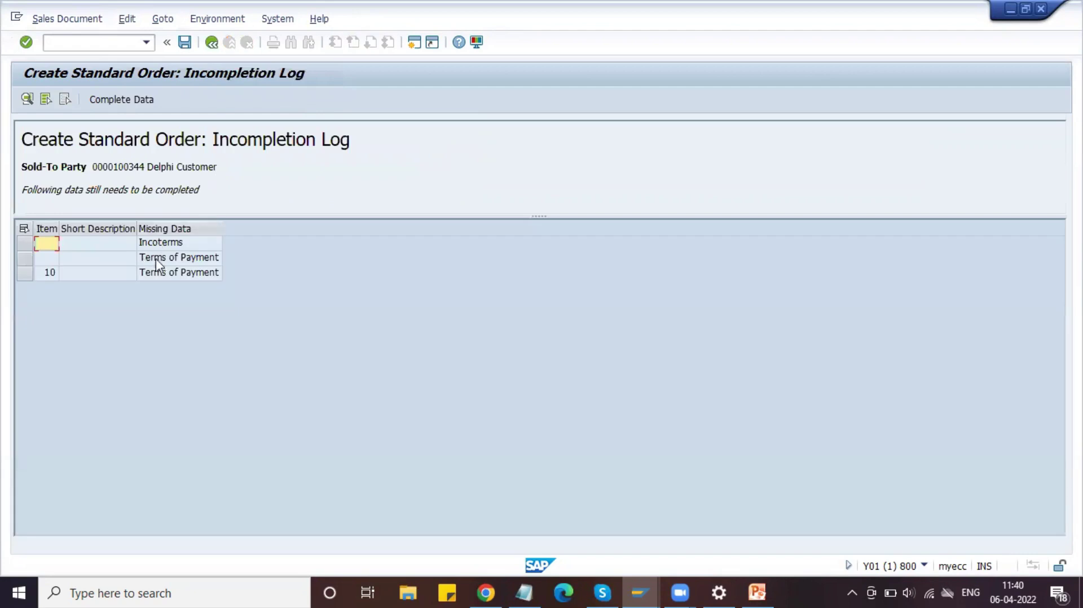
{"action": "double_click", "coordinate": [163, 273]}
{"action": "left_click", "coordinate": [211, 43]}
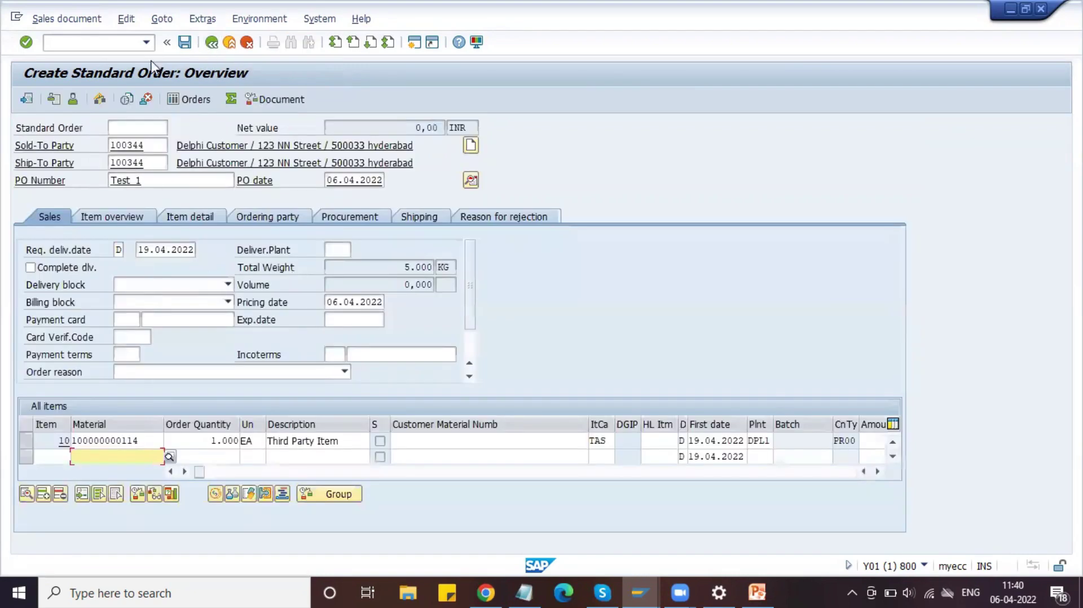
Open the missing Incoterms entry from the order's incompletion log and set the Incoterms to FOB
{"action": "left_click", "coordinate": [126, 19]}
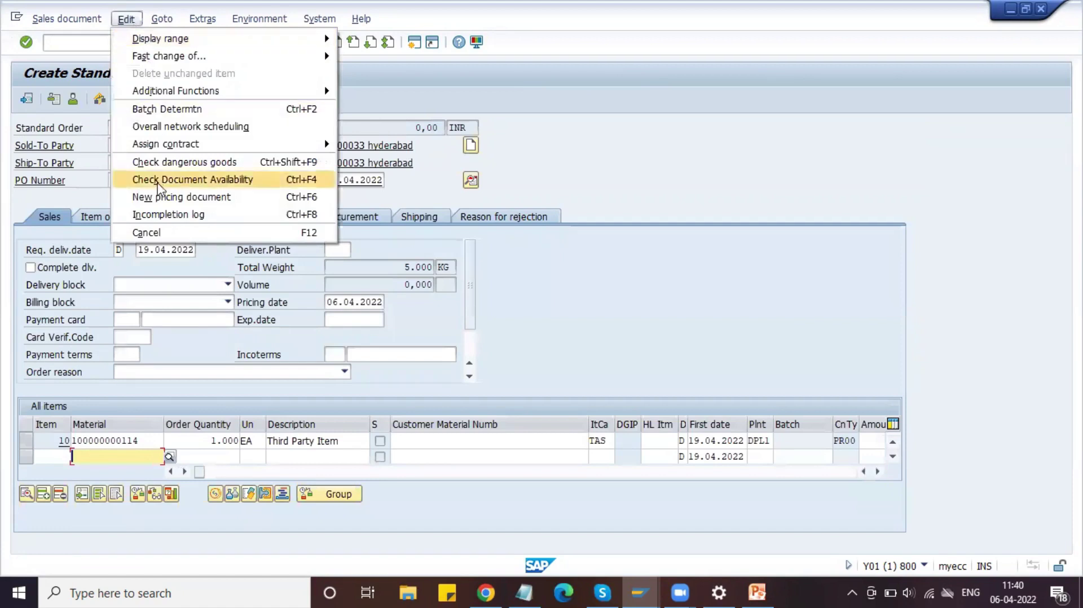
{"action": "left_click", "coordinate": [161, 215]}
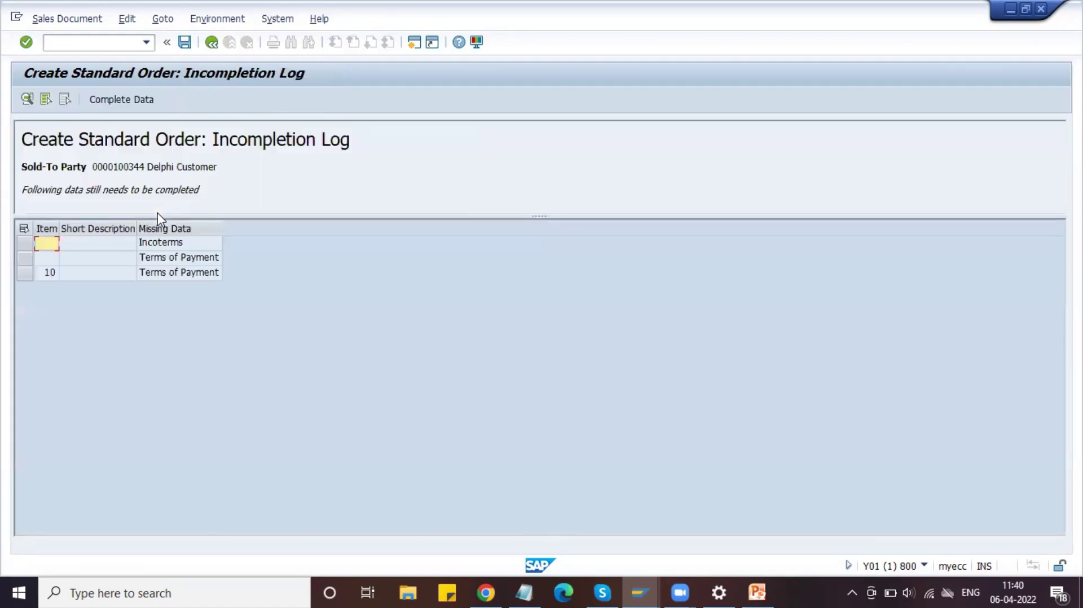
{"action": "double_click", "coordinate": [144, 247]}
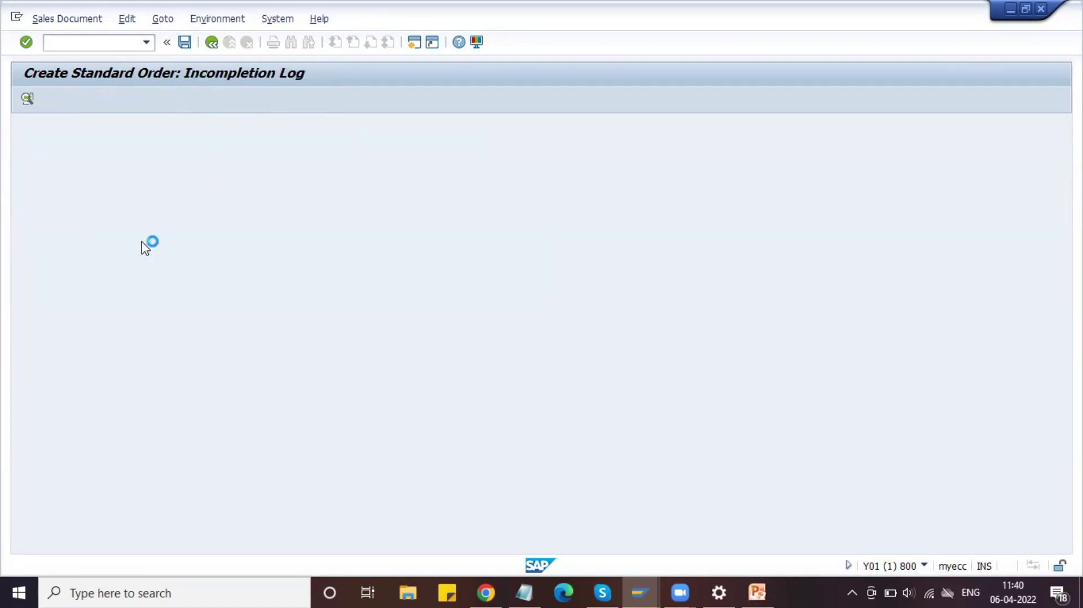
{"action": "left_click", "coordinate": [145, 248]}
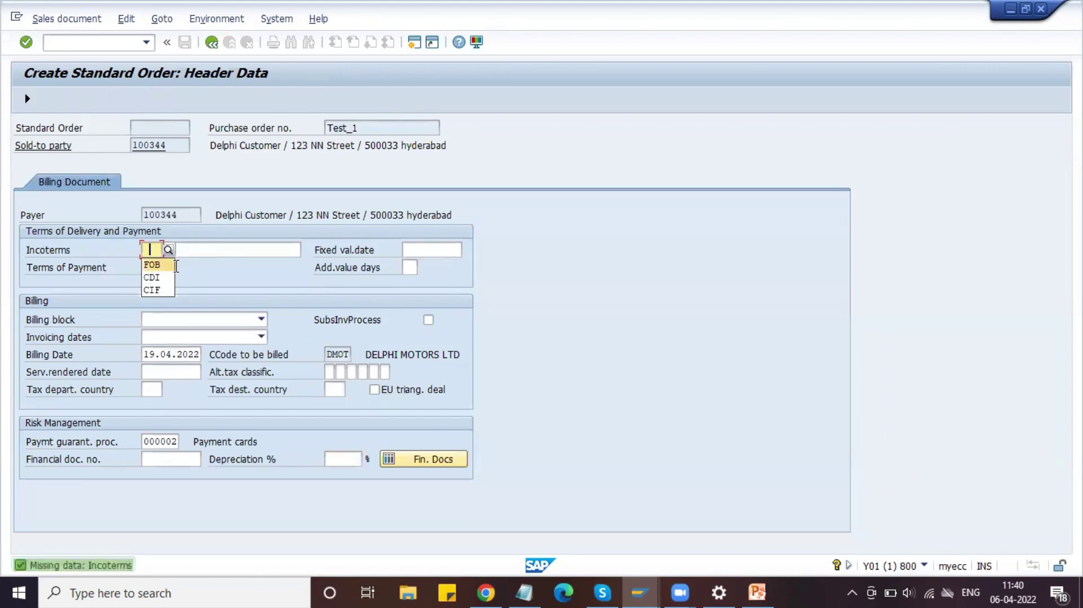
{"action": "left_click", "coordinate": [152, 264]}
{"action": "left_click", "coordinate": [176, 265]}
{"action": "key", "text": "Tab"}
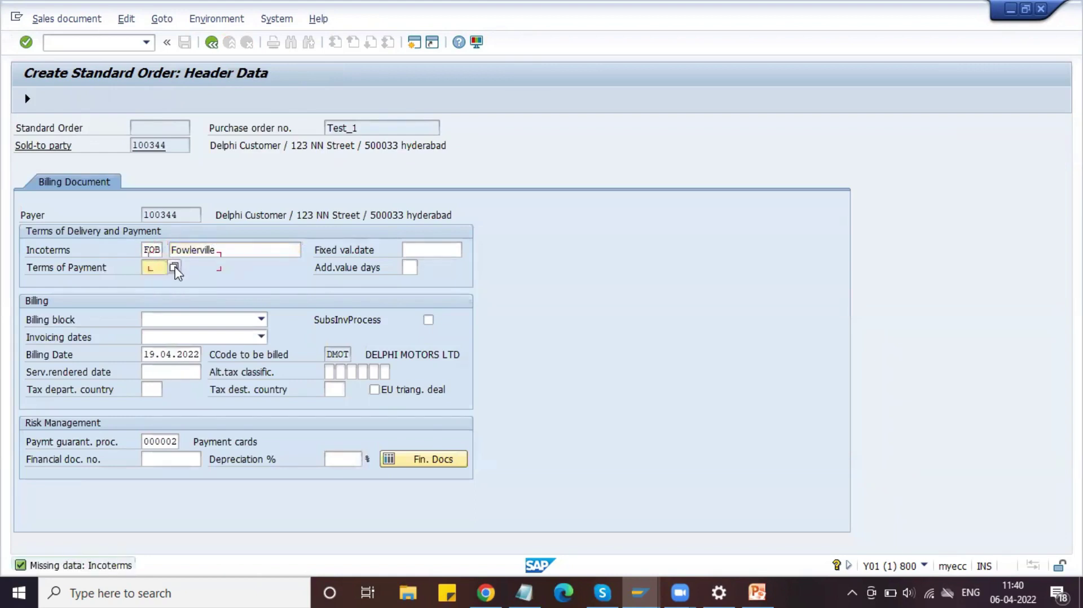
Replace the Incoterms location text in the header billing data with FREE ON BOARD
{"action": "key", "text": "Tab"}
{"action": "key", "text": "shift+Tab"}
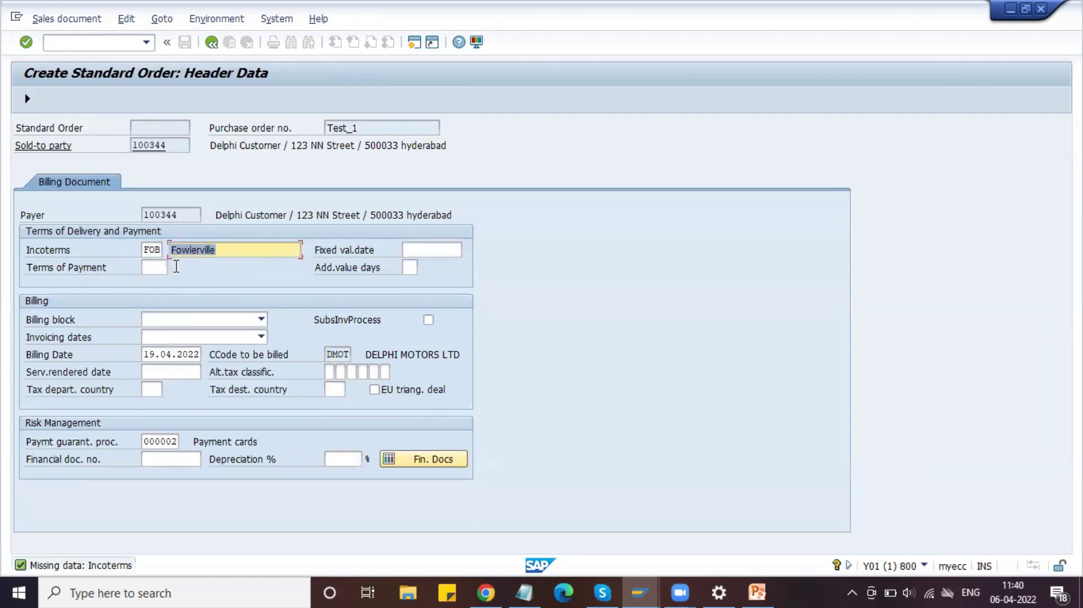
{"action": "key", "text": "BackSpace"}
{"action": "type", "text": "fREE"}
{"action": "key", "text": "BackSpace"}
{"action": "key", "text": "BackSpace"}
{"action": "key", "text": "BackSpace"}
{"action": "key", "text": "BackSpace"}
{"action": "type", "text": "FREE"}
{"action": "key", "text": "Return"}
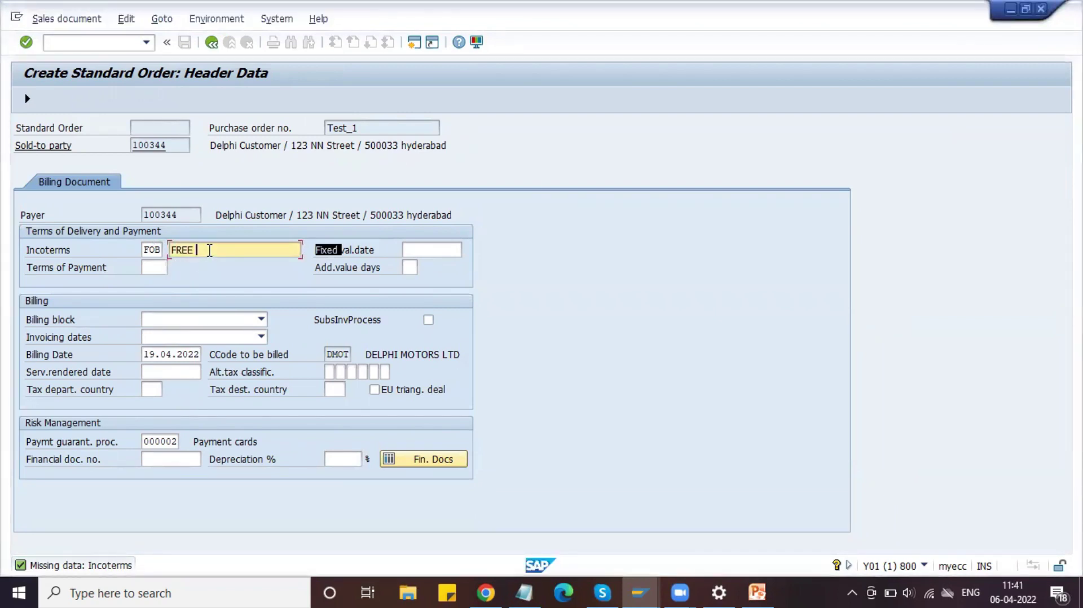
{"action": "type", "text": "ON BOARD"}
Set the header's terms of payment to 0001, finish the missing data, and save the standard order
{"action": "left_click", "coordinate": [147, 267]}
{"action": "type", "text": "0001"}
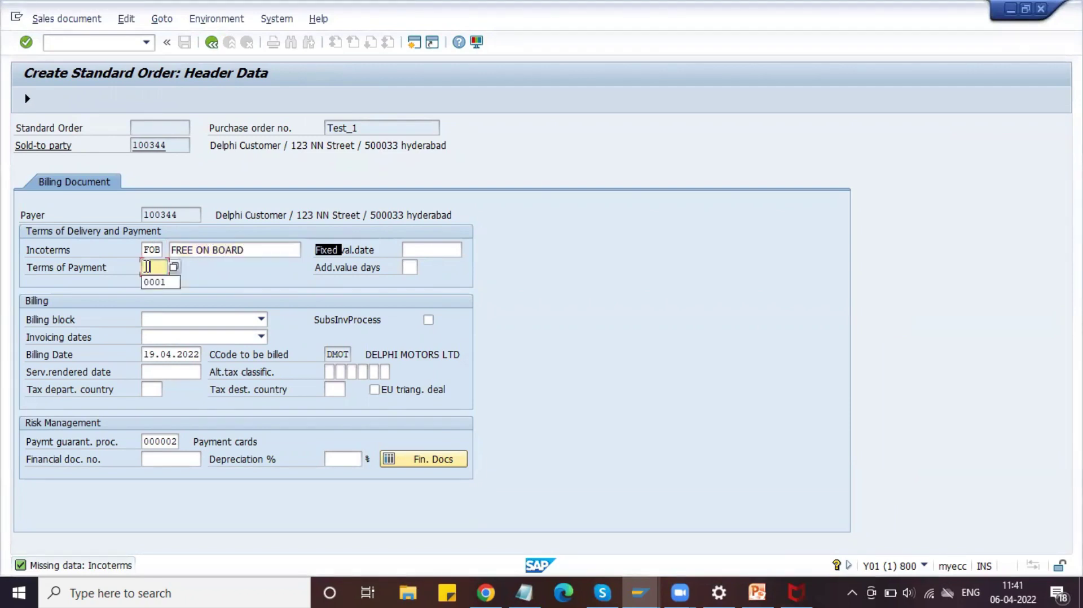
{"action": "key", "text": "Return"}
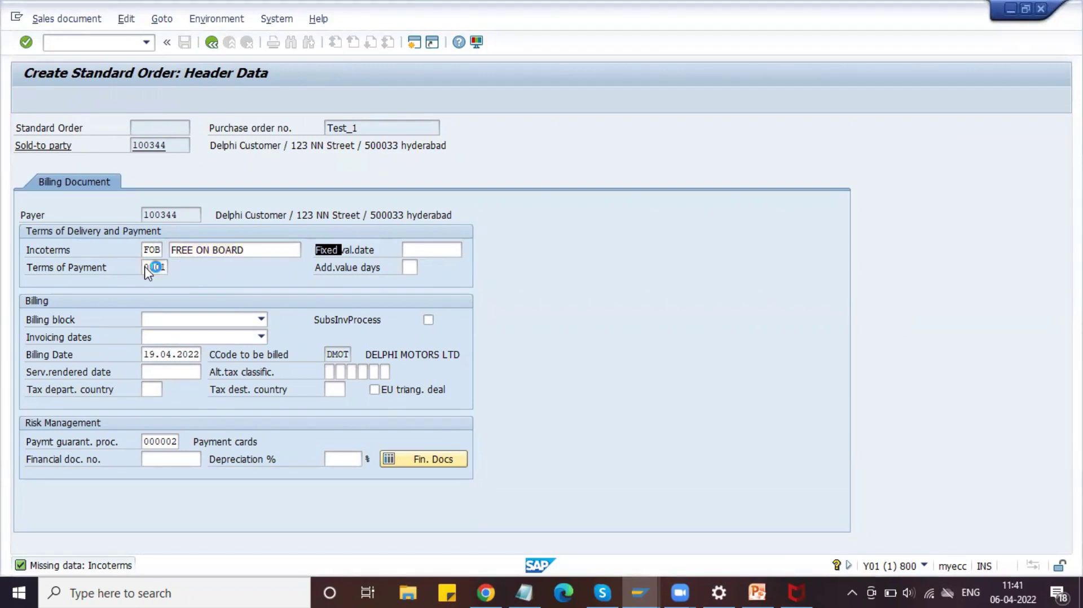
{"action": "key", "text": "Return"}
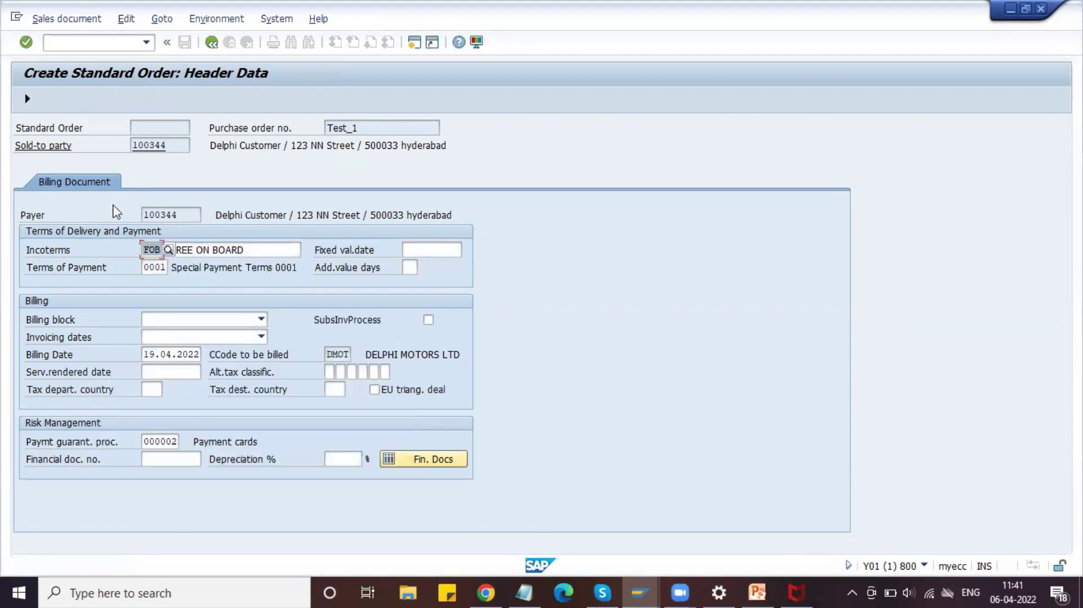
{"action": "left_click", "coordinate": [28, 99]}
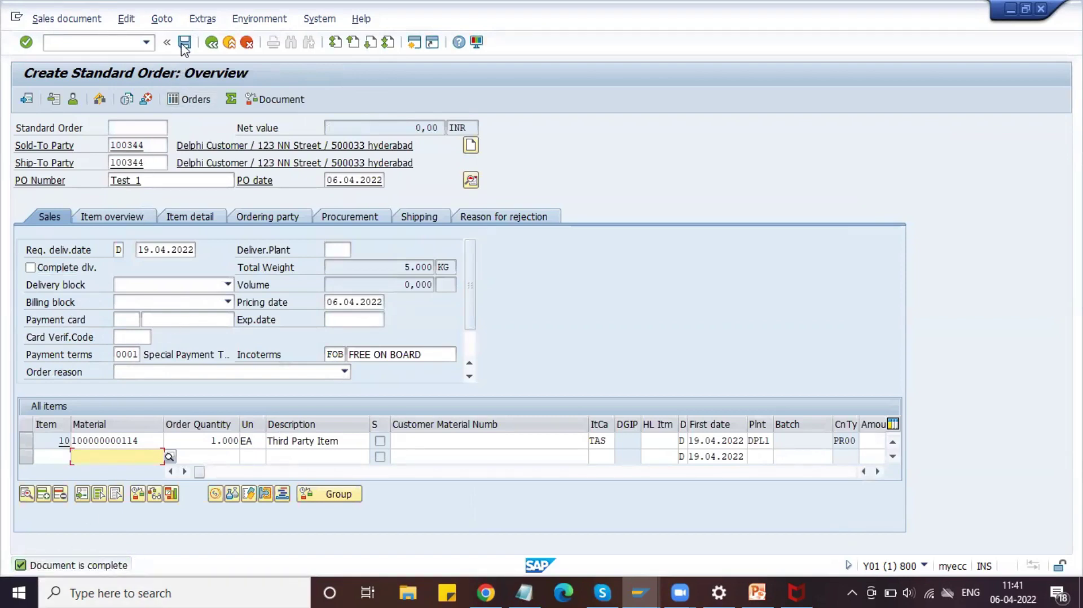
{"action": "left_click", "coordinate": [185, 43]}
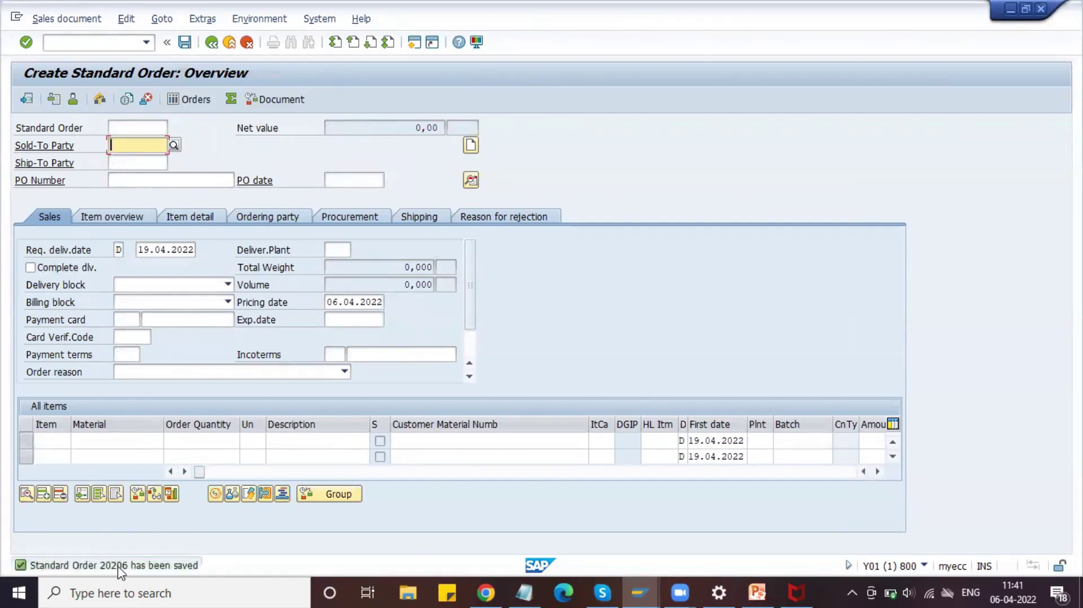
Run transaction VA03 and display the newly saved standard order
{"action": "left_click", "coordinate": [57, 44]}
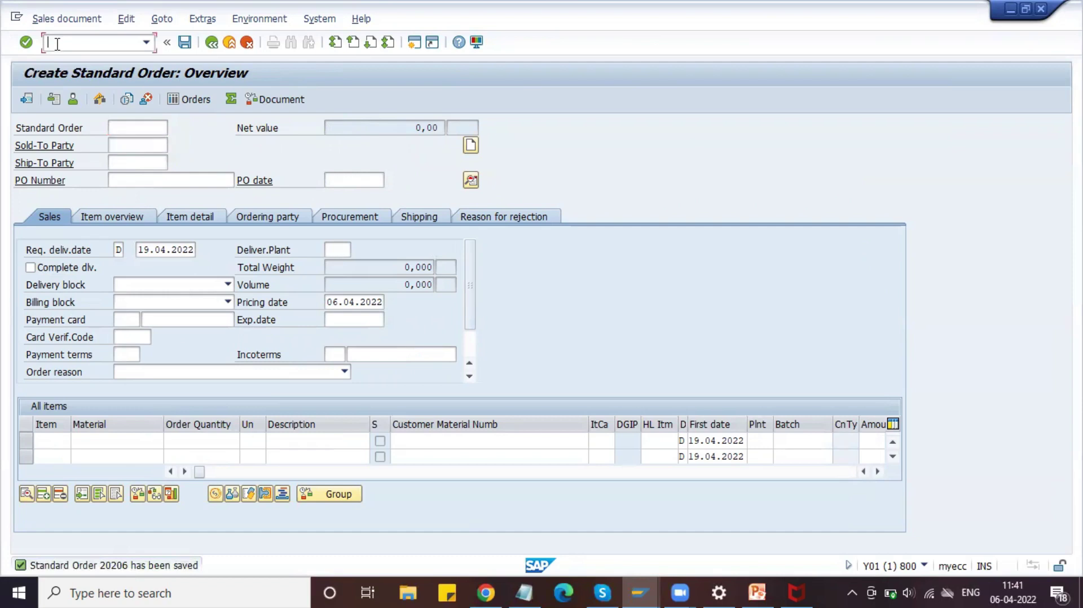
{"action": "type", "text": "/NVA03"}
{"action": "key", "text": "Return"}
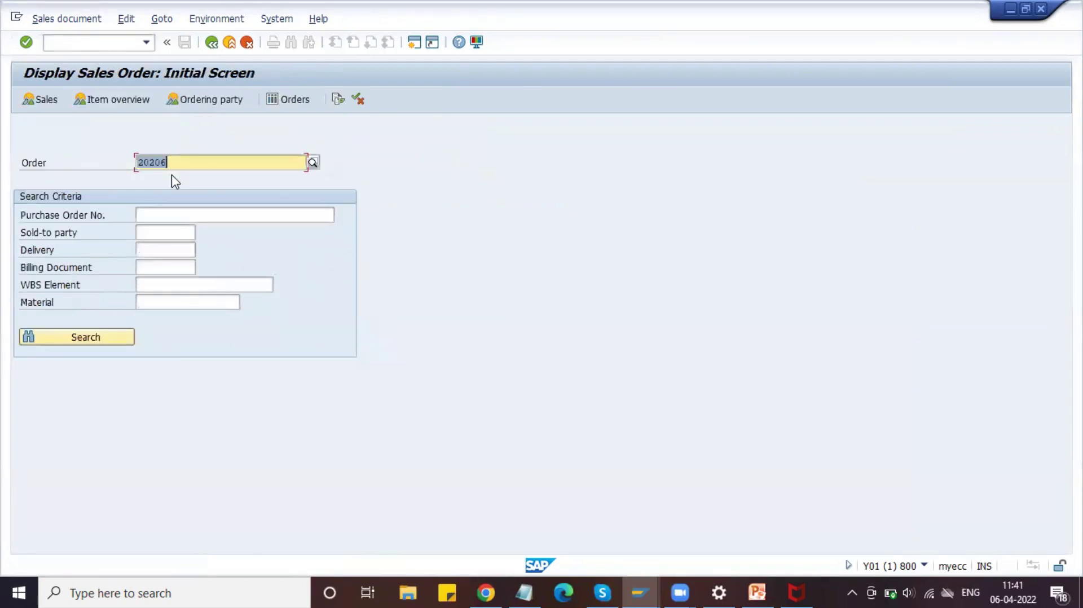
{"action": "key", "text": "Return"}
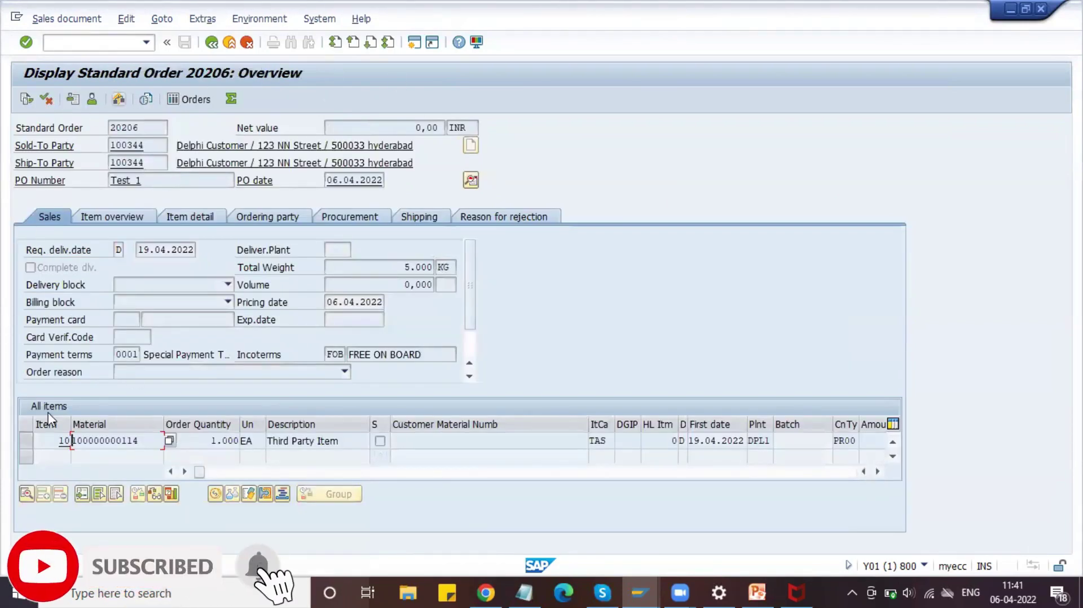
Open the schedule lines of item 10 and copy the purchase requisition number from its CS line
{"action": "double_click", "coordinate": [106, 445]}
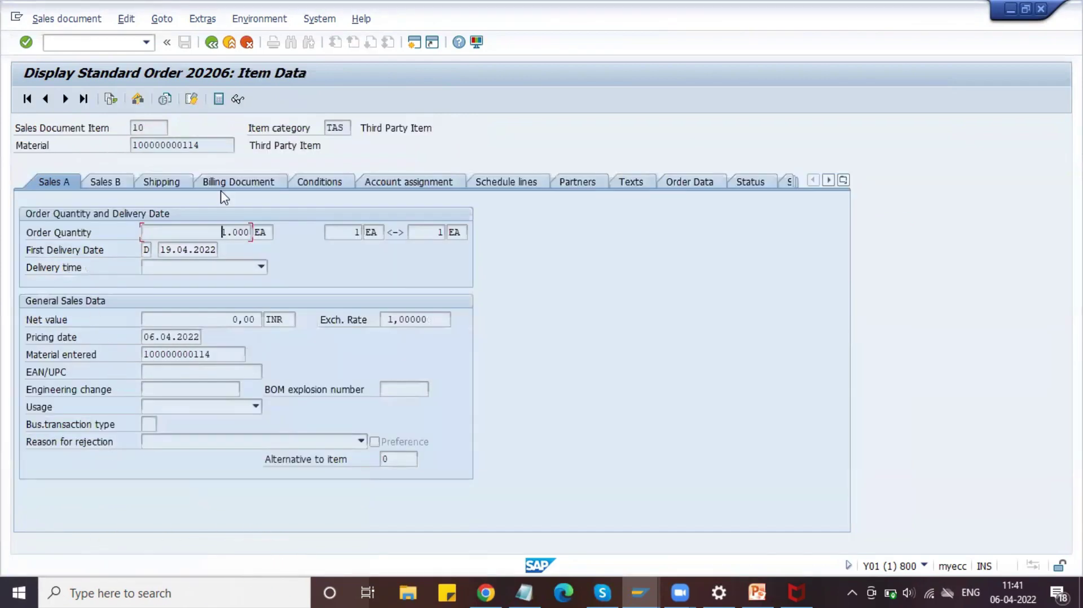
{"action": "left_click", "coordinate": [507, 182]}
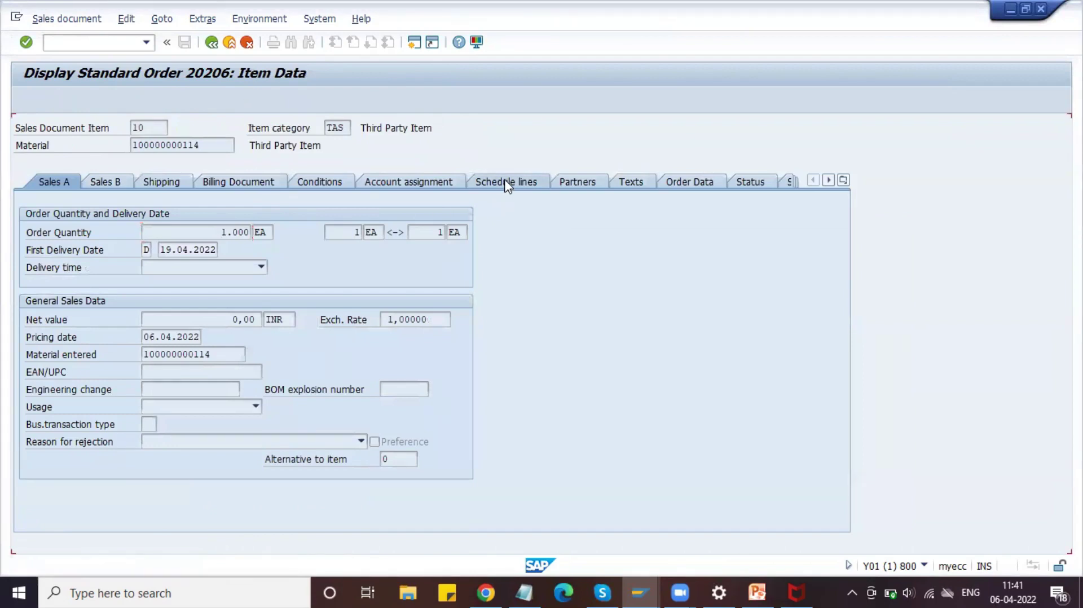
{"action": "left_click_drag", "start_coordinate": [659, 301], "coordinate": [611, 303]}
{"action": "left_click", "coordinate": [593, 301]}
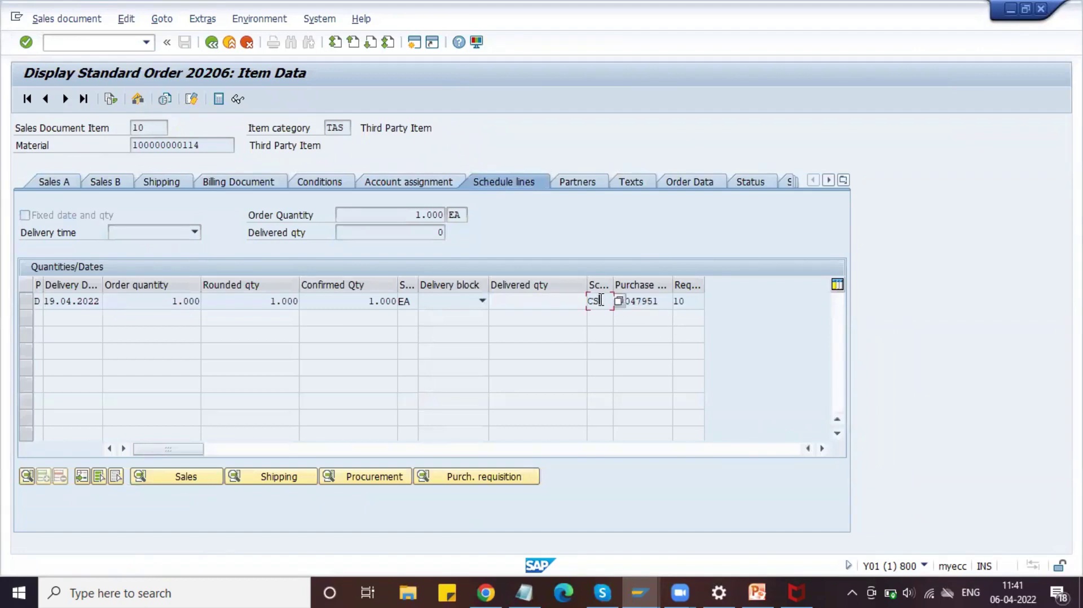
{"action": "left_click_drag", "start_coordinate": [663, 300], "coordinate": [607, 304]}
{"action": "left_click", "coordinate": [615, 302]}
Open the Create Purchase Order transaction in a new session and close its help text
{"action": "left_click", "coordinate": [96, 42]}
{"action": "type", "text": "/OME21"}
{"action": "key", "text": "Return"}
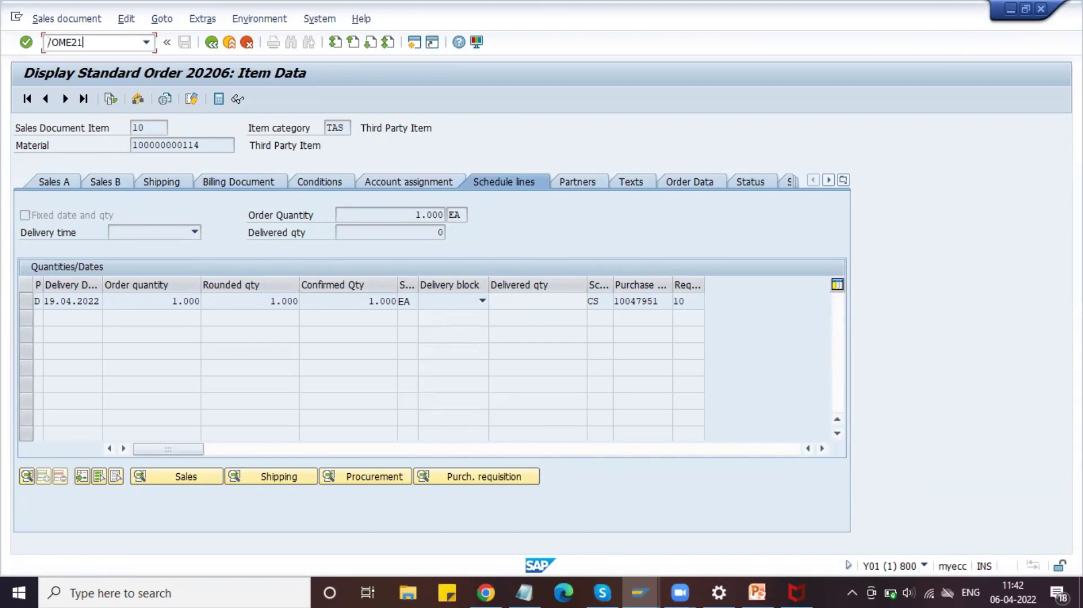
{"action": "key", "text": "Return"}
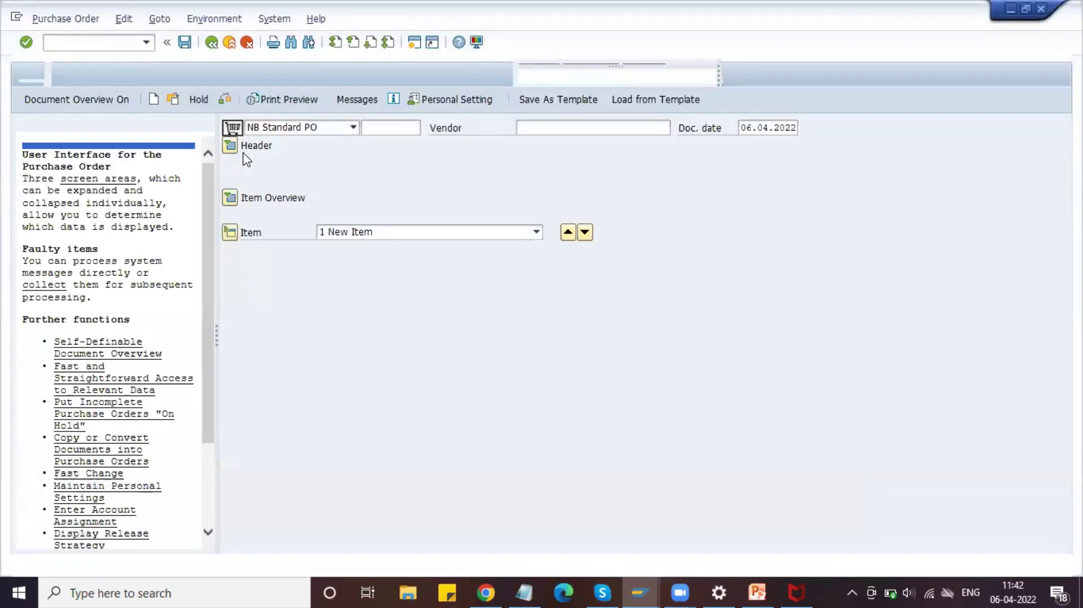
{"action": "mouse_move", "coordinate": [896, 590]}
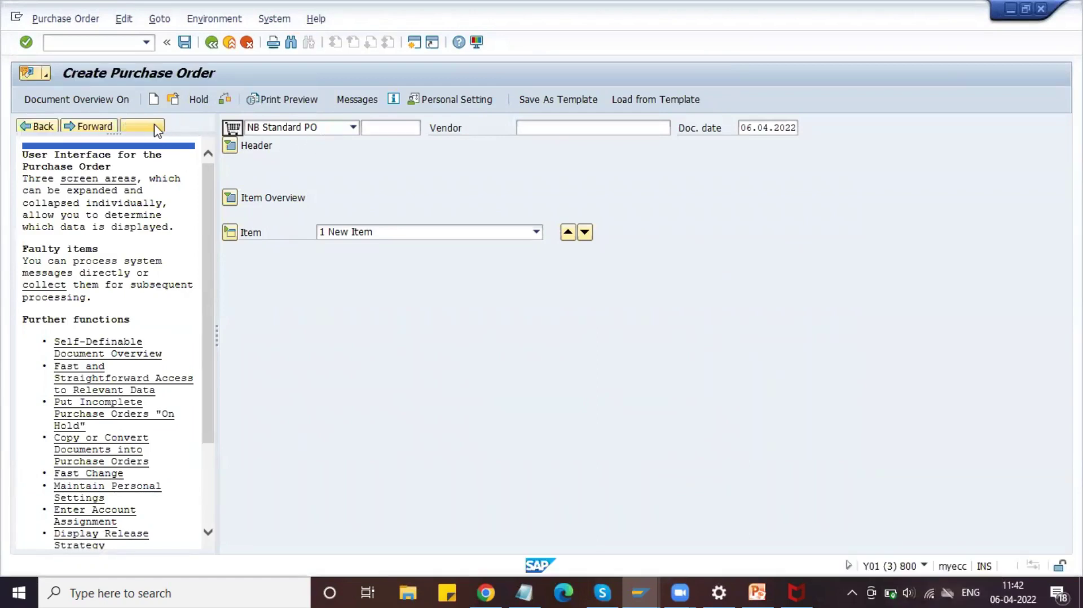
{"action": "left_click", "coordinate": [156, 129]}
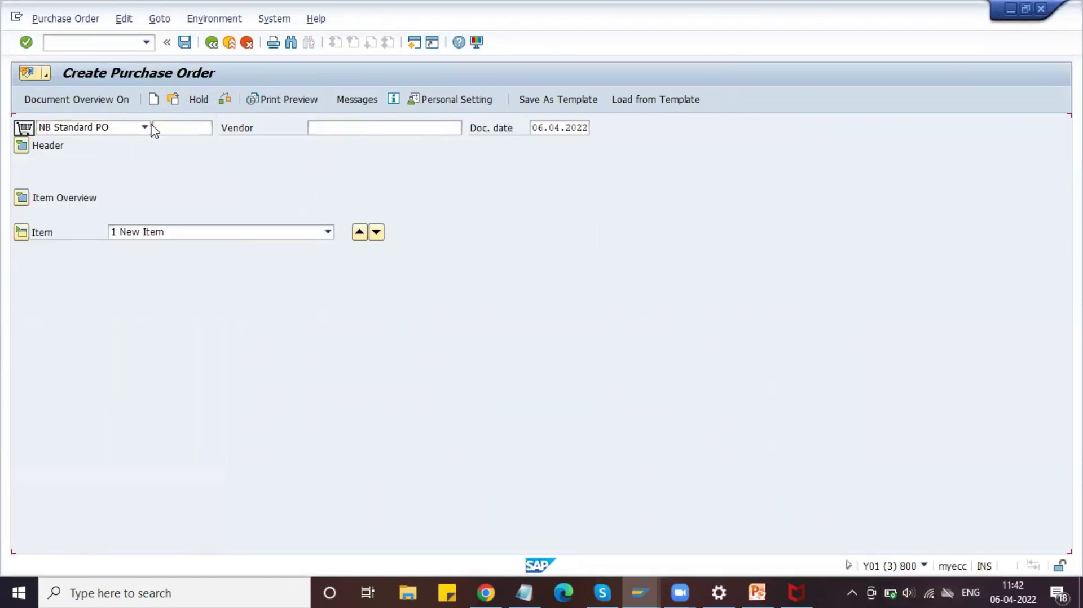
{"action": "left_click", "coordinate": [340, 131]}
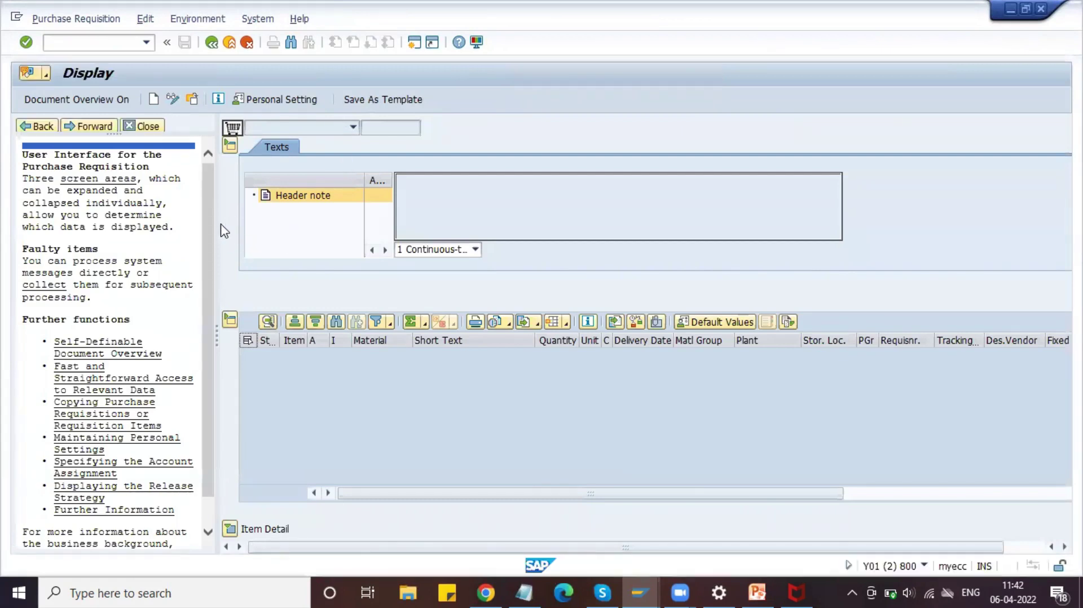
Display the order's purchase requisition in the requisition session using the copied requisition number
{"action": "left_click", "coordinate": [193, 101]}
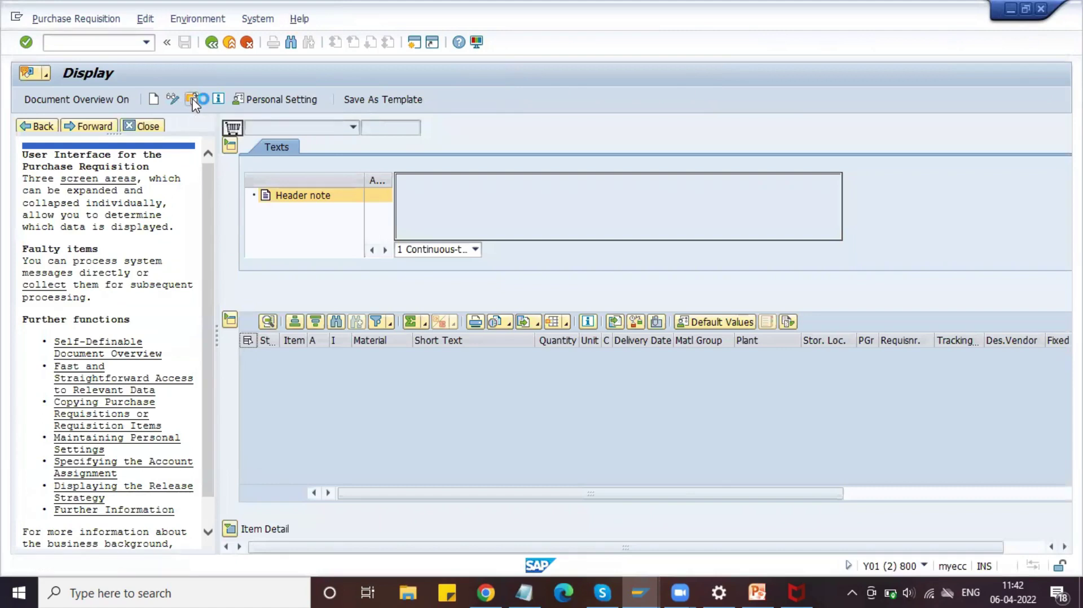
{"action": "key", "text": "ctrl+v"}
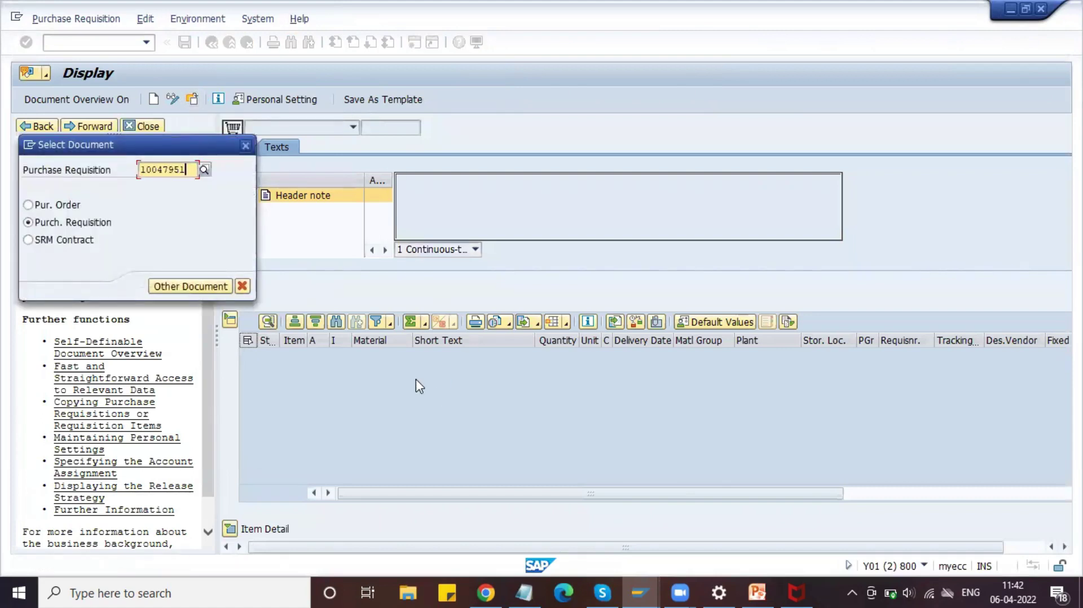
{"action": "key", "text": "Return"}
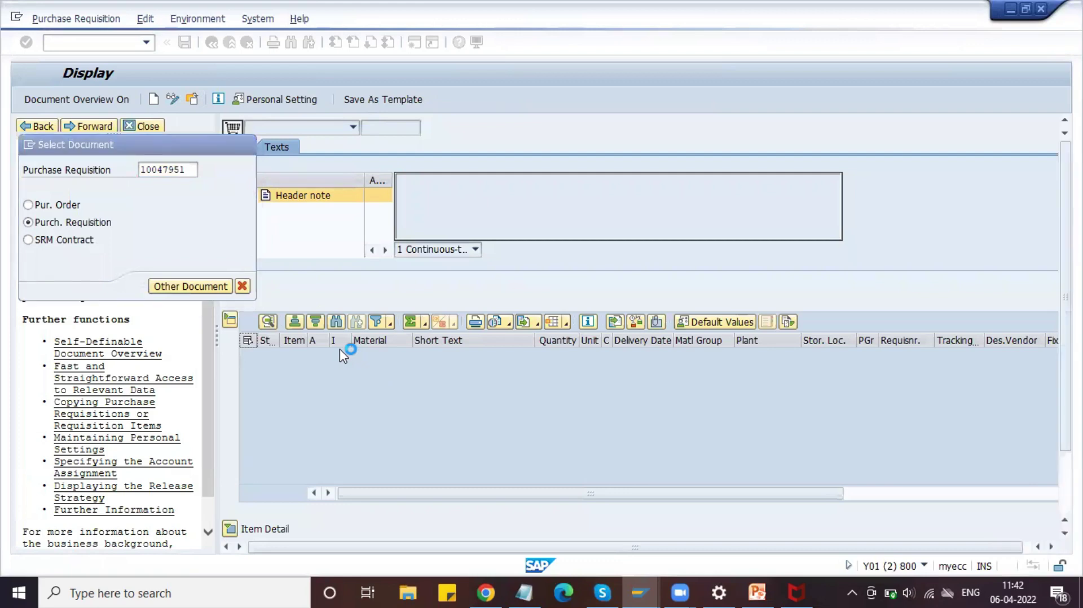
Examine the possible item categories for the requisition's item 10, including S Third-party, and close the list
{"action": "left_click", "coordinate": [338, 356]}
{"action": "left_click", "coordinate": [320, 355]}
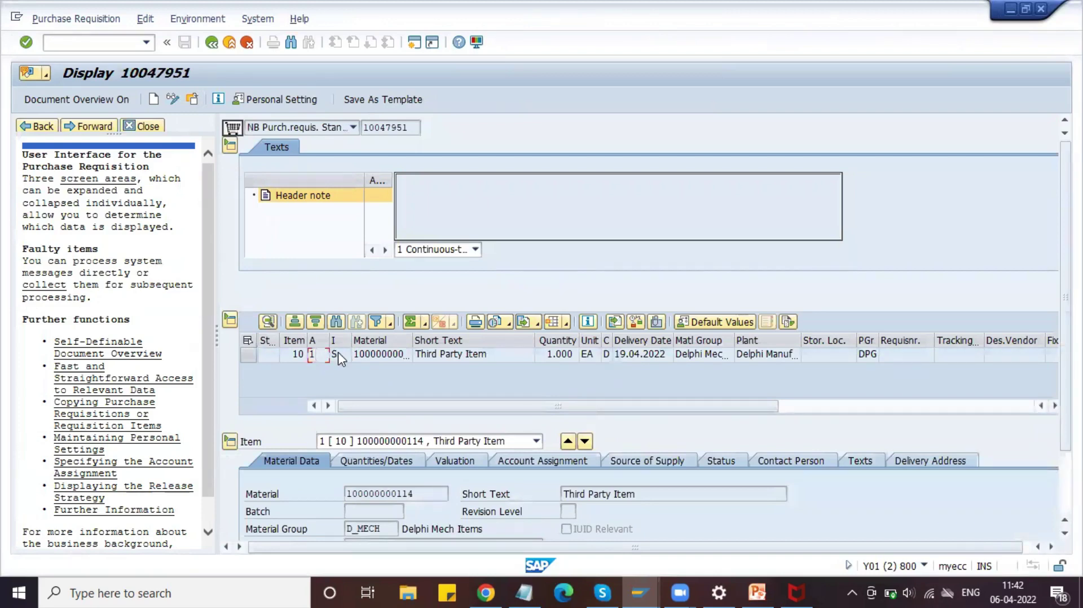
{"action": "left_click", "coordinate": [342, 355]}
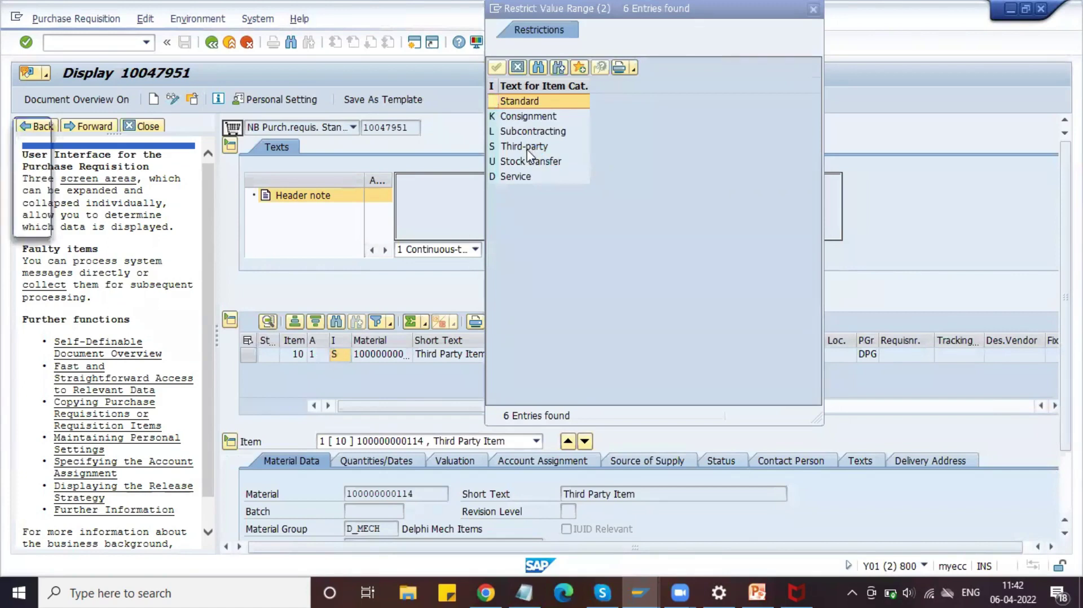
{"action": "left_click", "coordinate": [528, 149]}
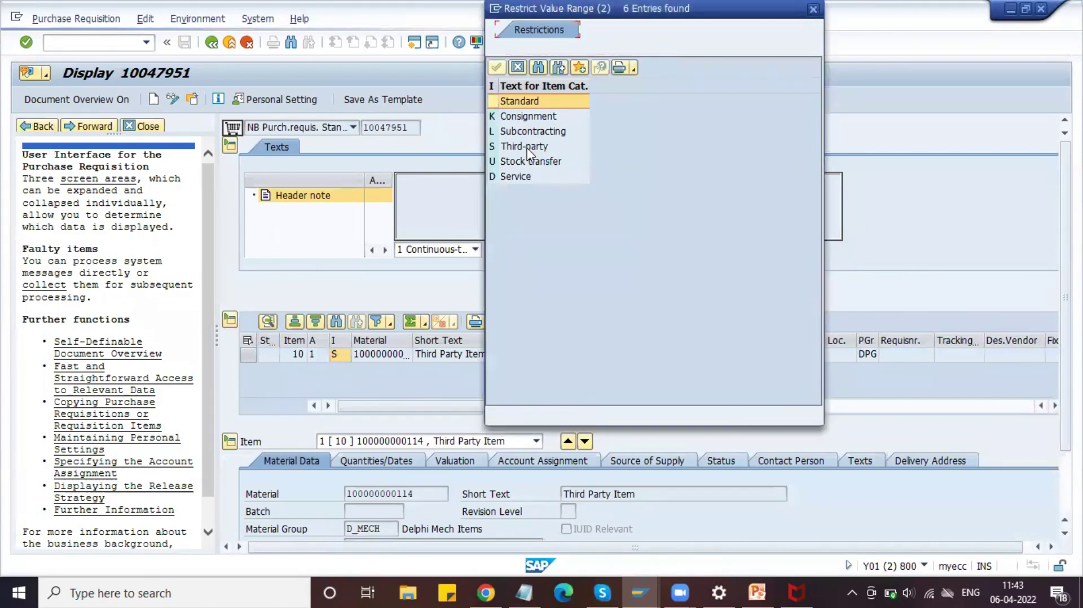
{"action": "left_click", "coordinate": [518, 68]}
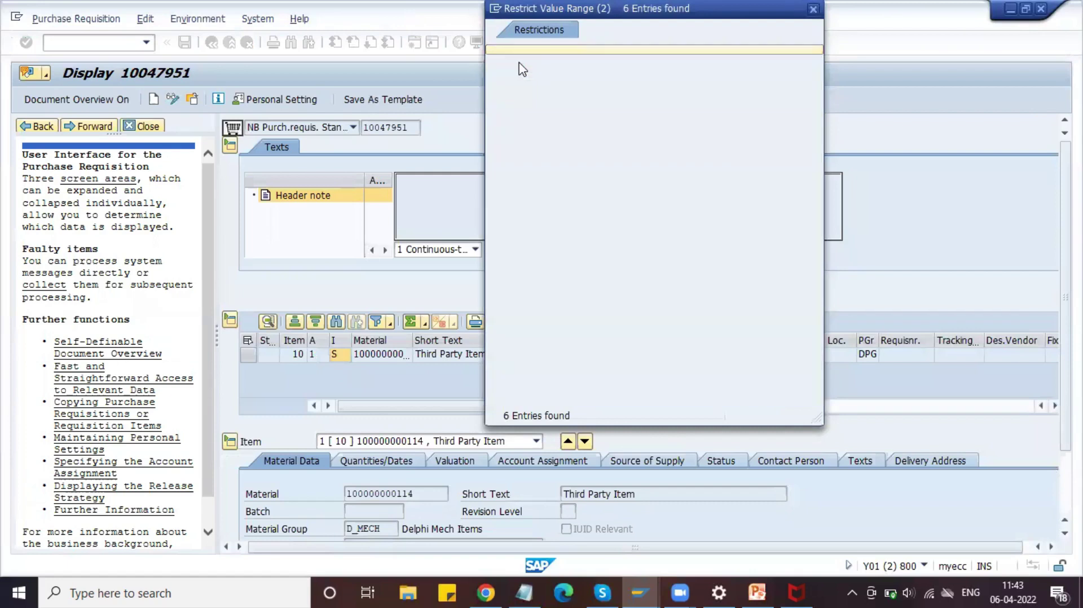
Examine the possible account assignment categories for the requisition's item 10, and close the list
{"action": "left_click", "coordinate": [317, 354]}
{"action": "type", "text": "1"}
{"action": "key", "text": "Return"}
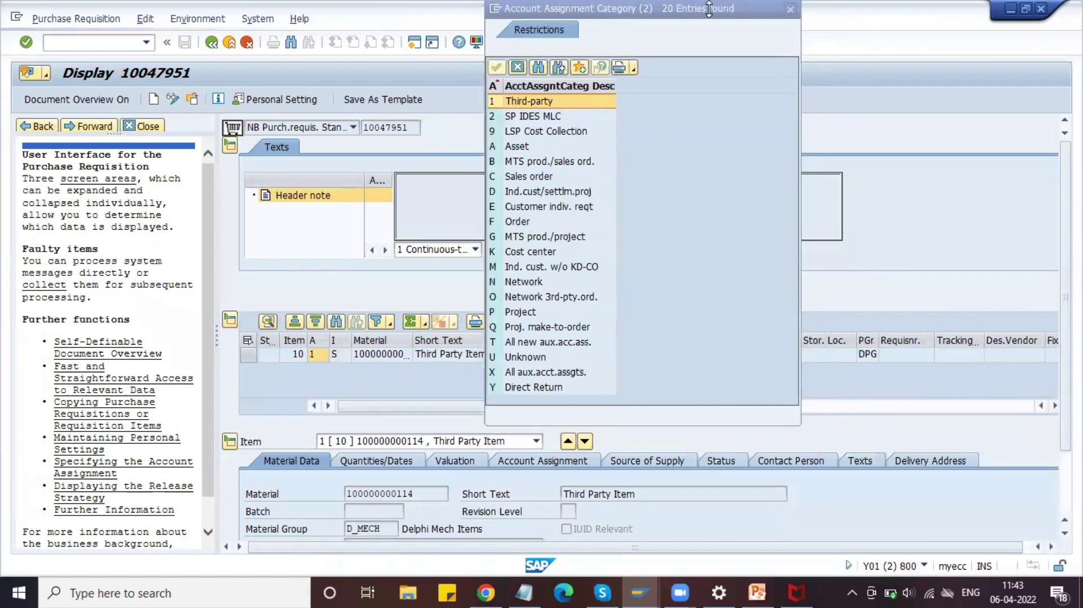
{"action": "left_click", "coordinate": [791, 10]}
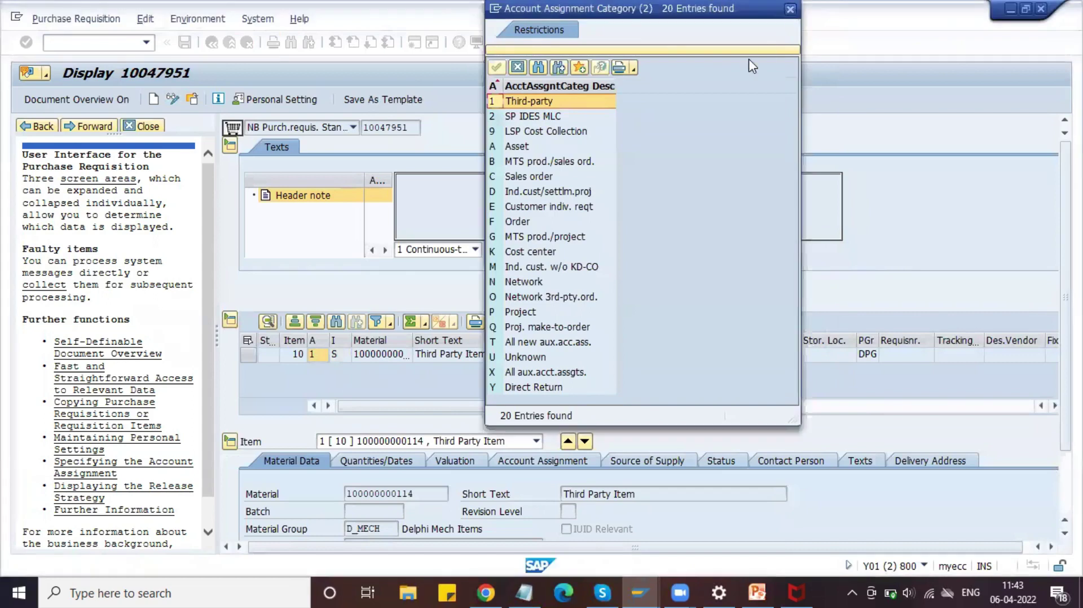